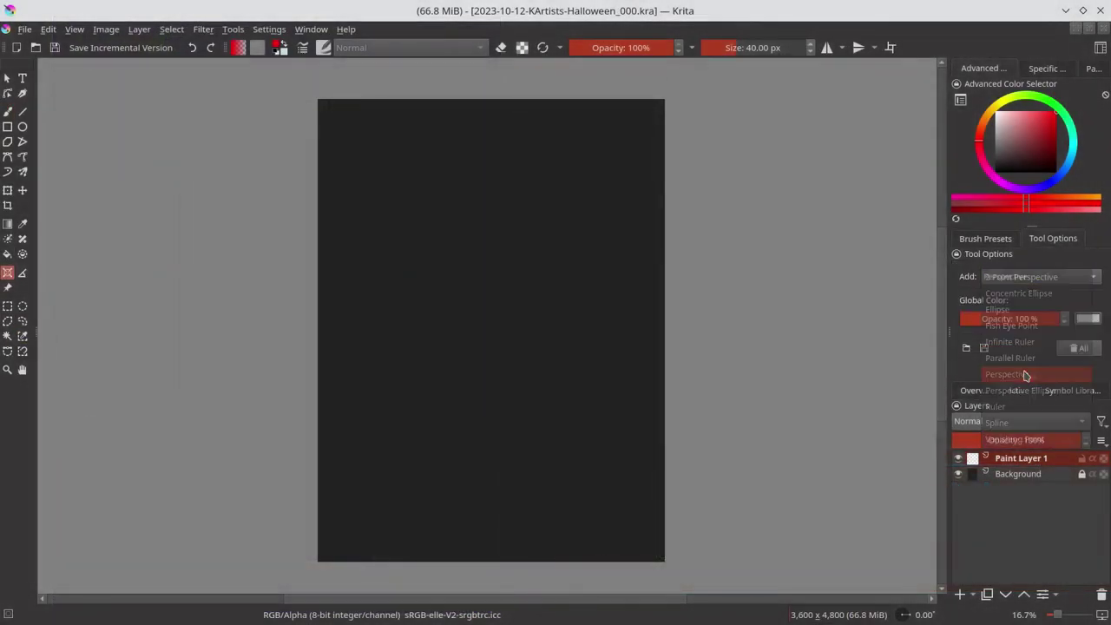
Form the four-corner back-wall perspective grid and fade the guides to 21% opacity
click(620, 189)
drag(397, 224, 362, 129)
drag(620, 190, 656, 108)
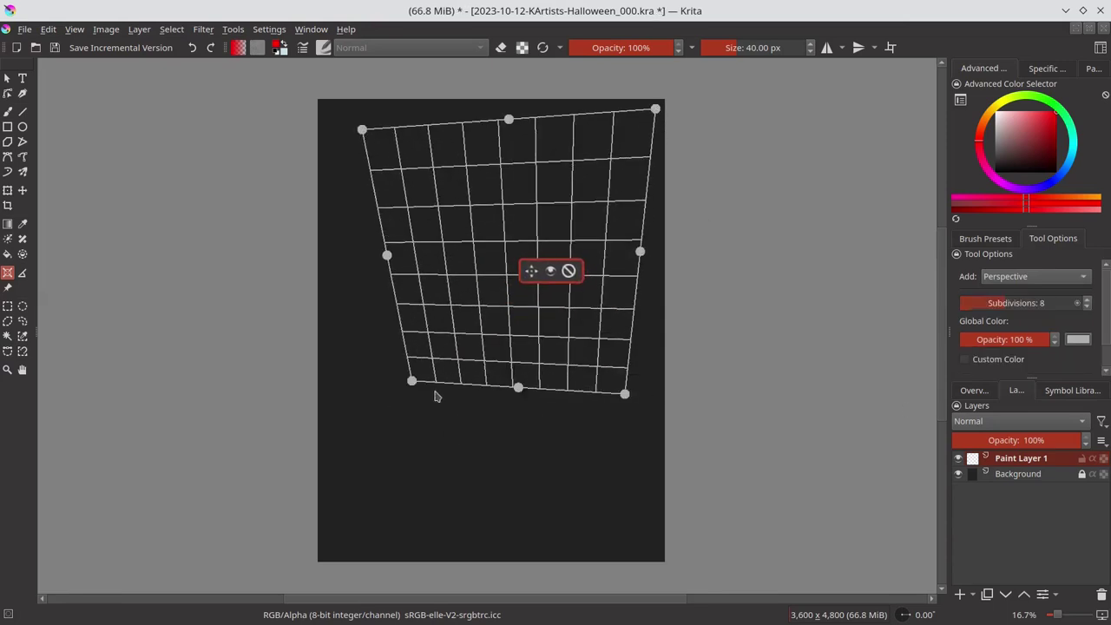
mouse_move(405, 389)
mouse_down()
mouse_move(364, 379)
mouse_move(363, 389)
mouse_up()
drag(625, 394, 652, 422)
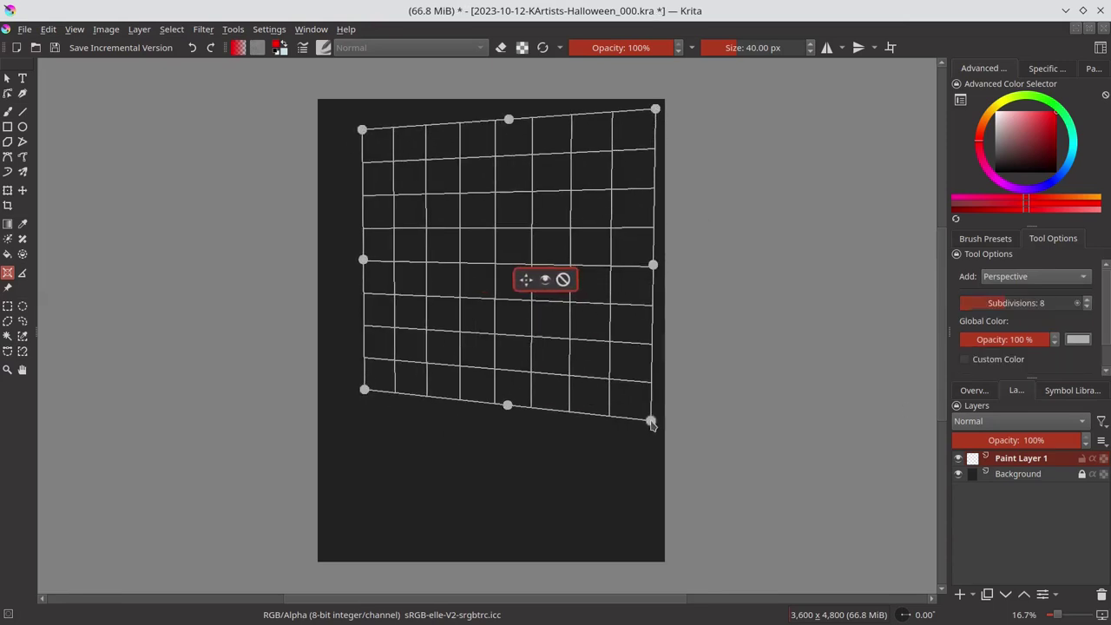
drag(364, 389, 370, 408)
drag(652, 421, 652, 433)
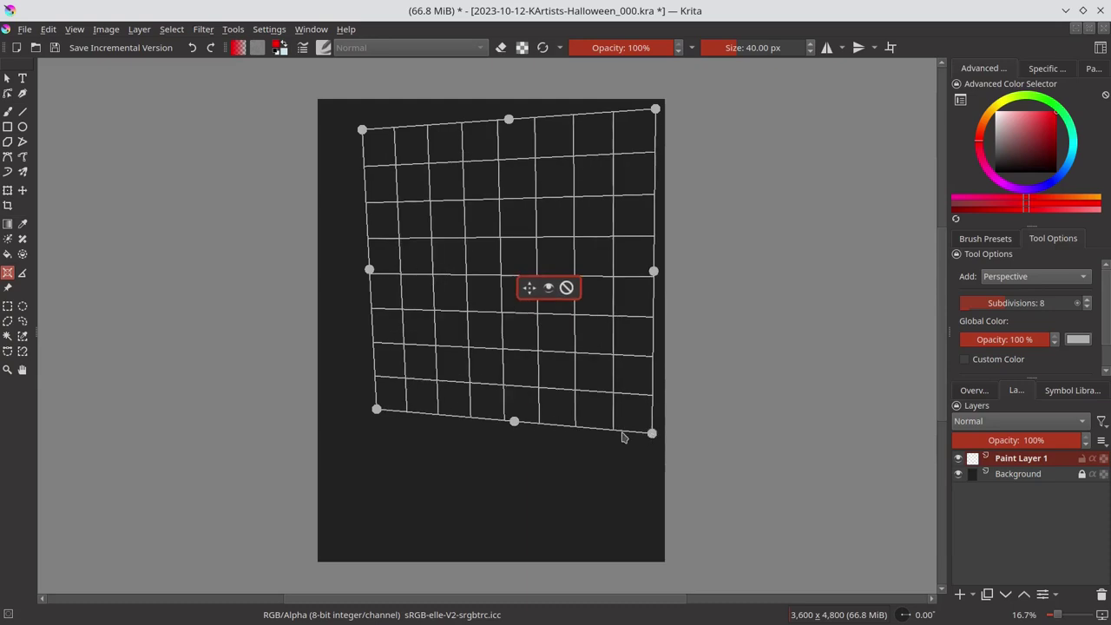
click(978, 340)
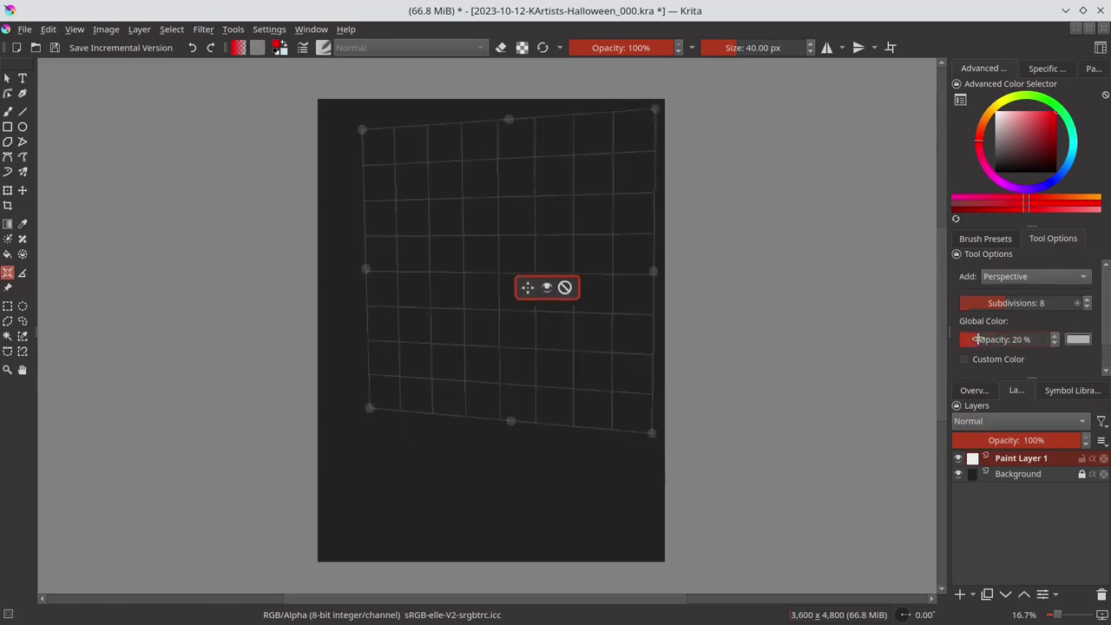
Add a second perspective grid as a floor plane beneath the wall grid
click(618, 529)
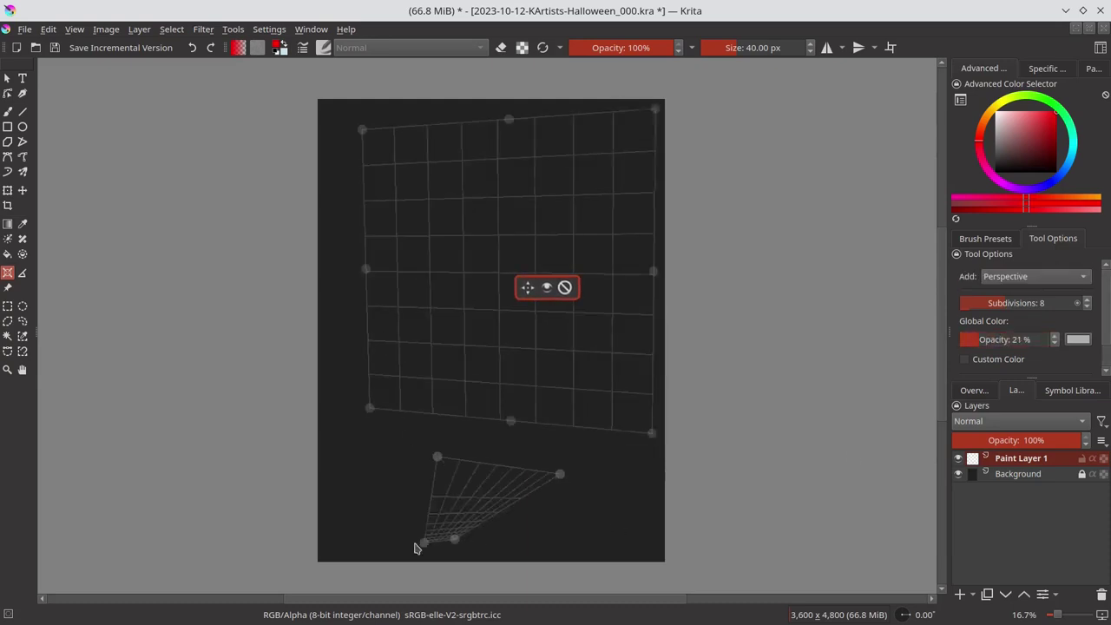
click(417, 541)
click(565, 477)
scroll(565, 477, down, 2)
scroll(617, 517, up, 2)
scroll(617, 516, down, 3)
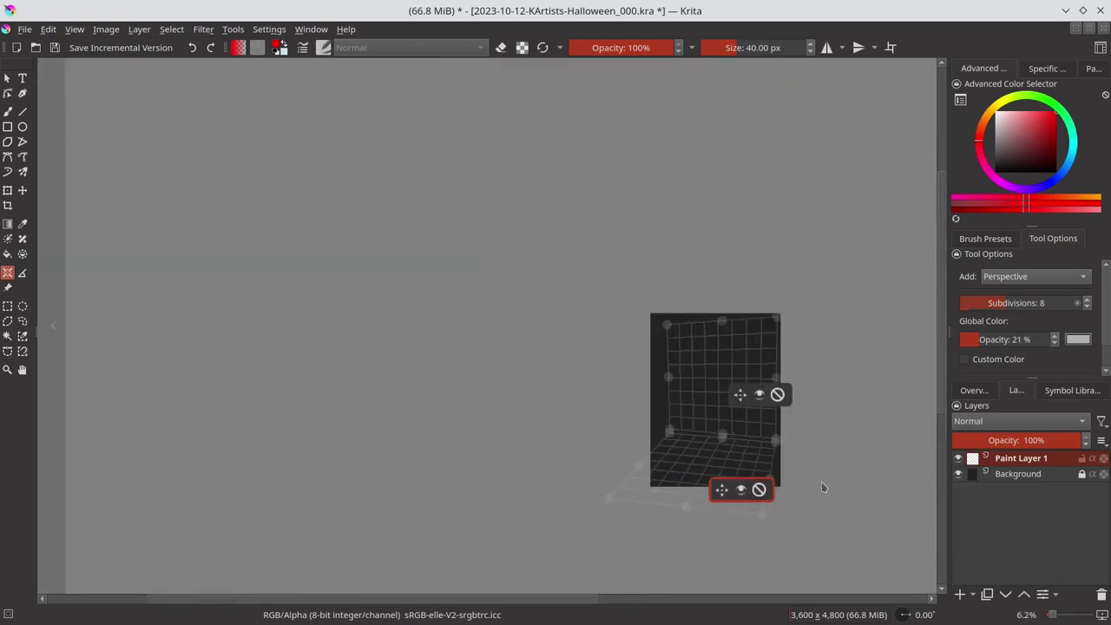
mouse_move(811, 486)
mouse_down()
mouse_move(528, 503)
mouse_move(796, 547)
mouse_up()
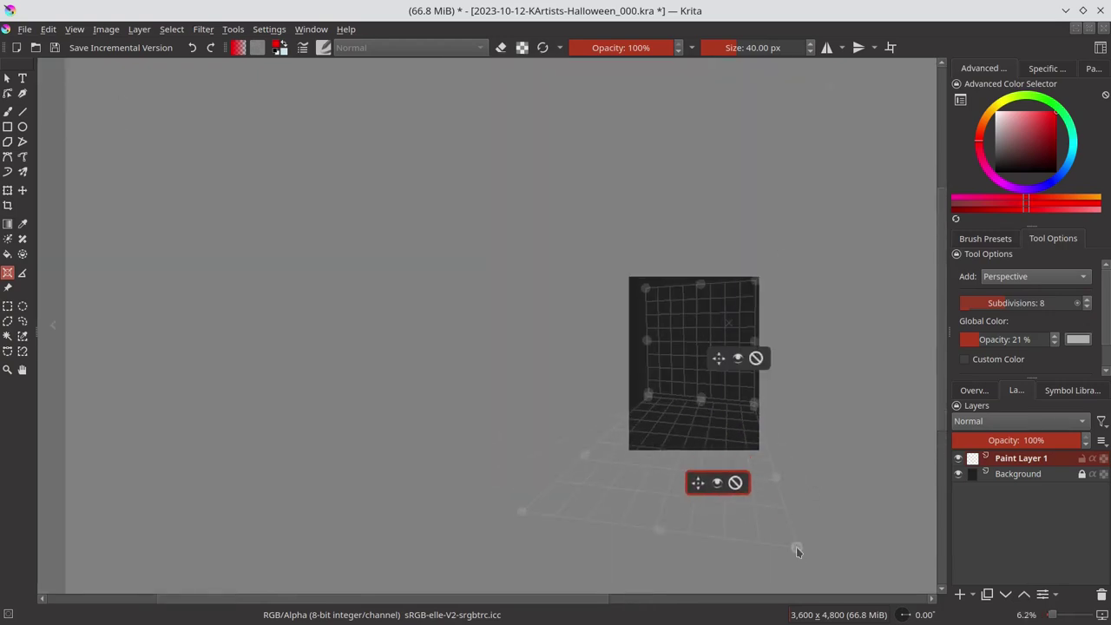
Place vanishing-point assistants far to the left and above the canvas
click(8, 113)
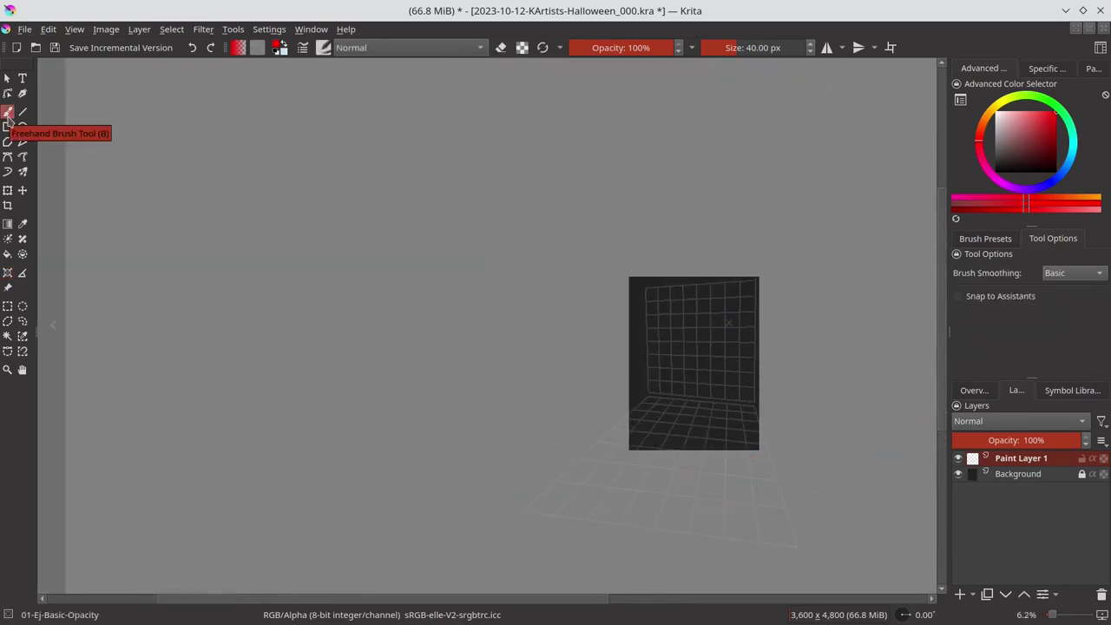
click(8, 273)
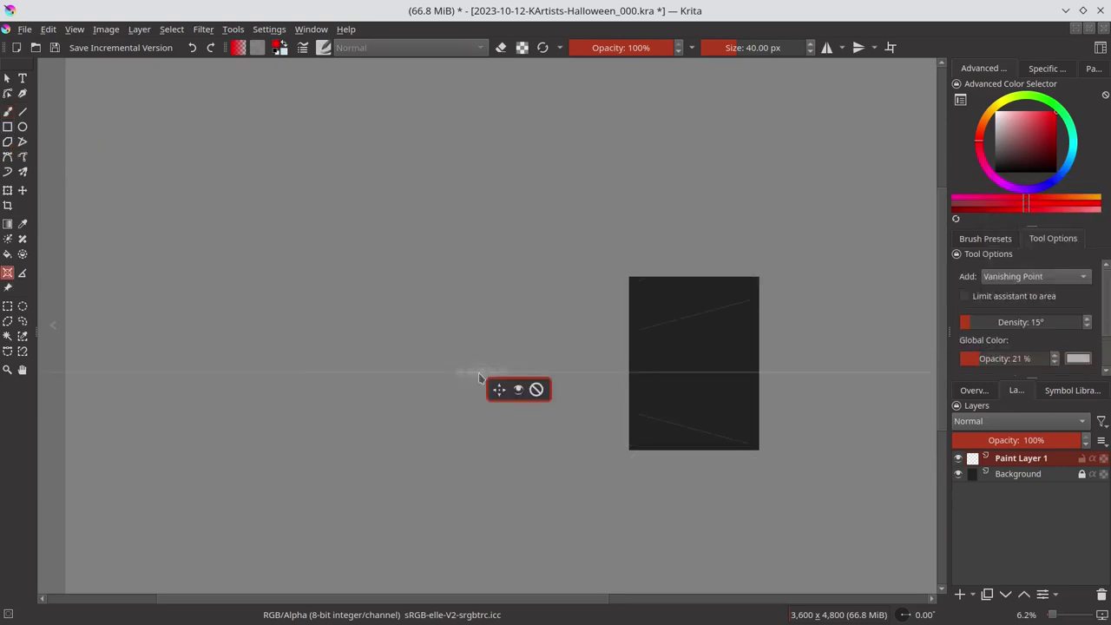
drag(478, 377, 573, 317)
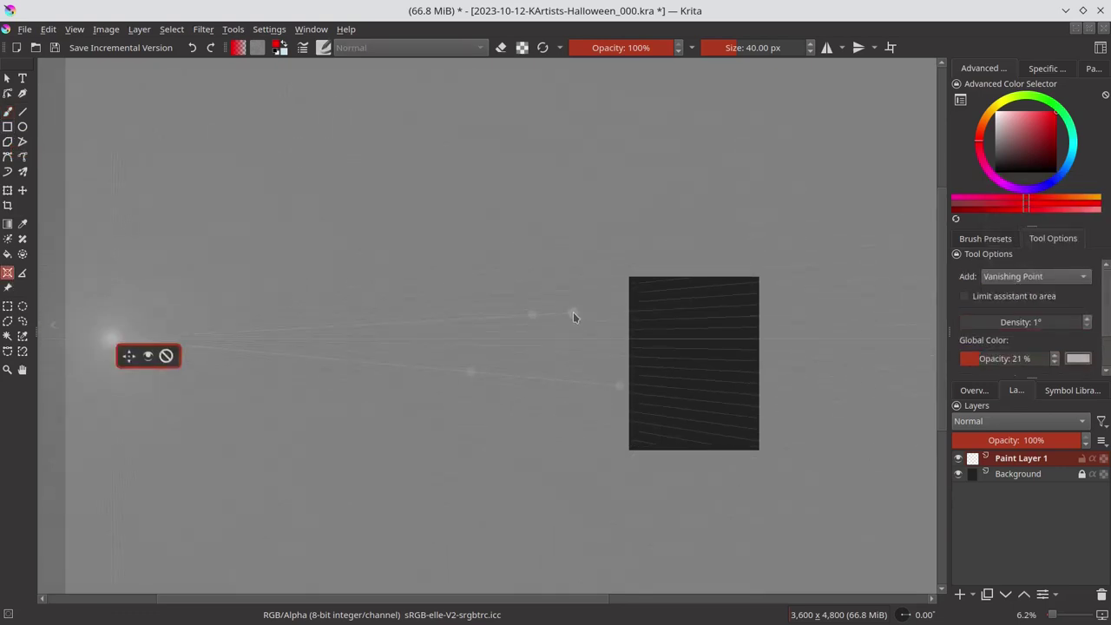
mouse_move(619, 385)
mouse_down()
mouse_move(628, 385)
mouse_move(620, 397)
mouse_move(484, 380)
mouse_move(610, 391)
mouse_up()
click(658, 208)
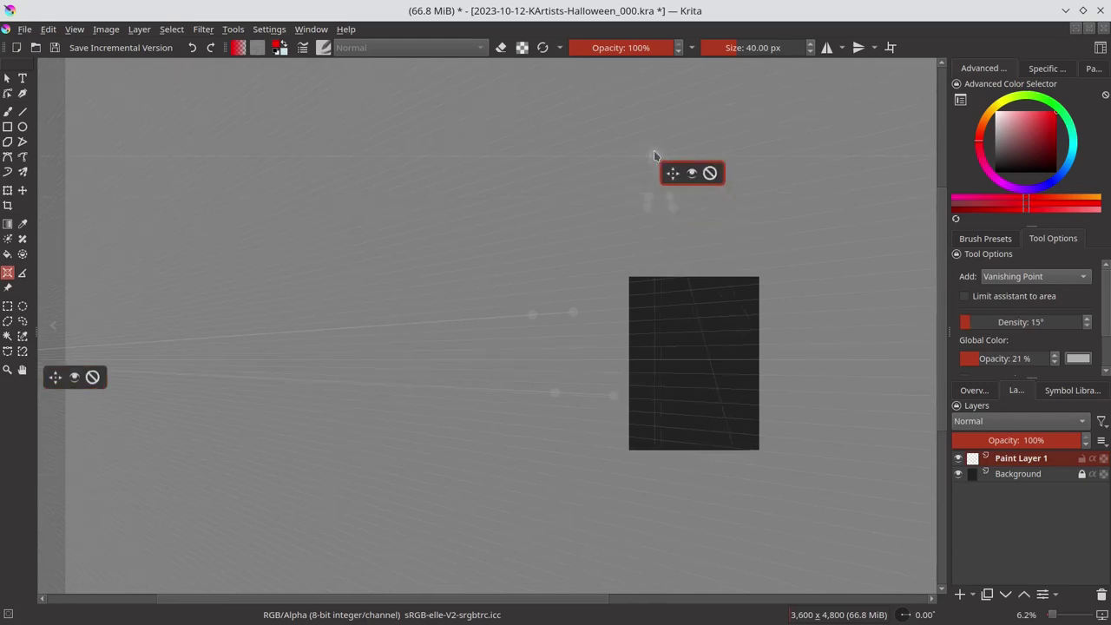
drag(720, 234, 648, 221)
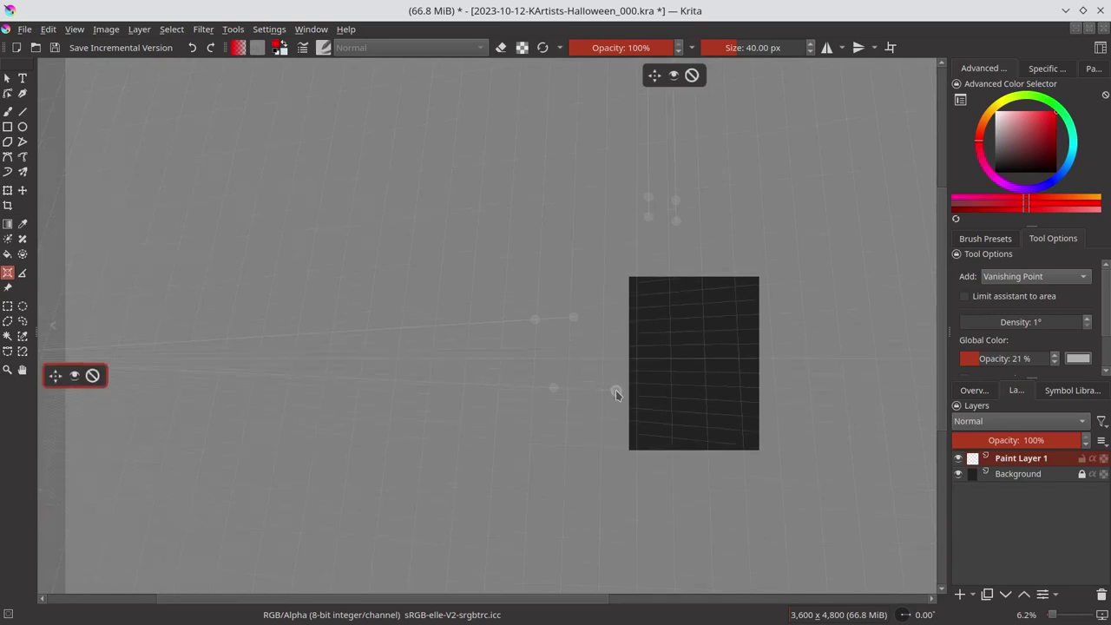
drag(613, 395, 616, 392)
drag(669, 220, 677, 230)
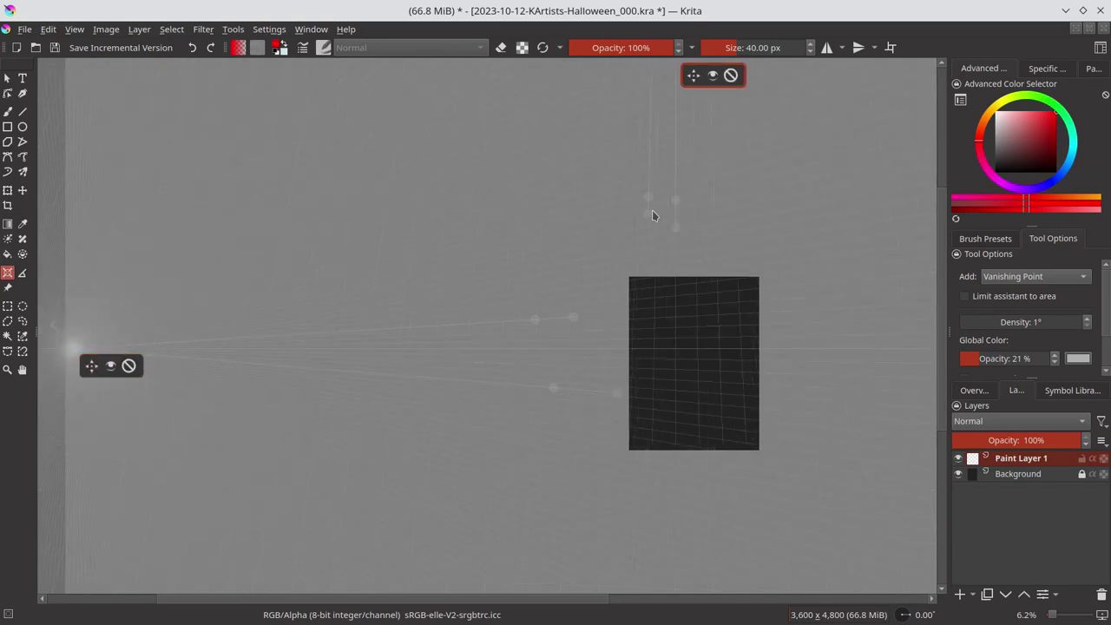
Add and reshape a new floor perspective grid, and set vanishing-point density to 1°
click(1035, 277)
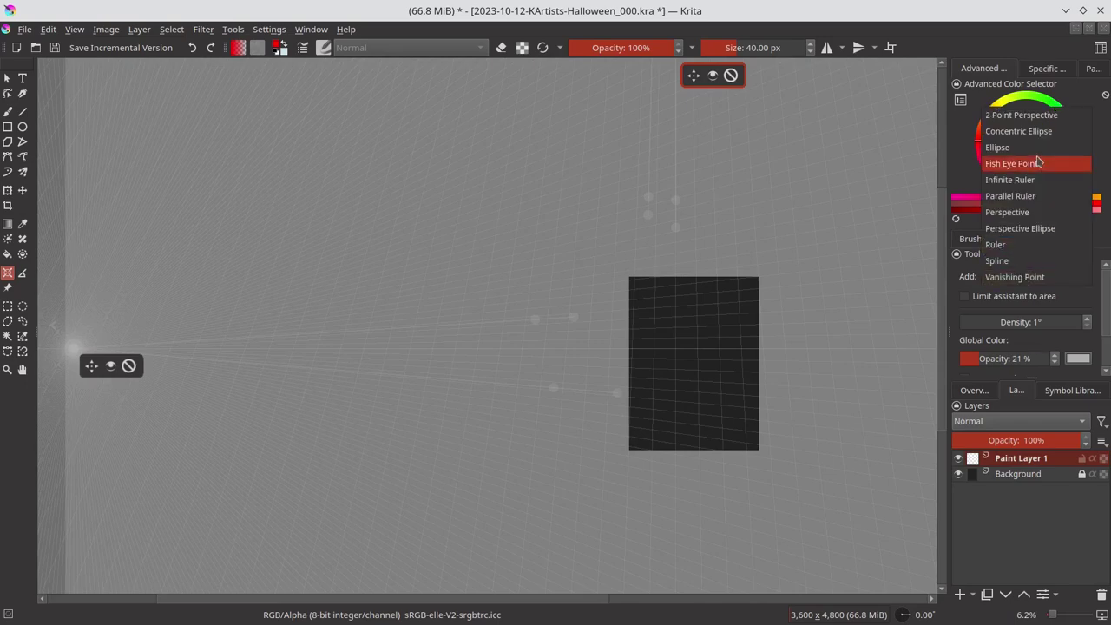
click(1007, 214)
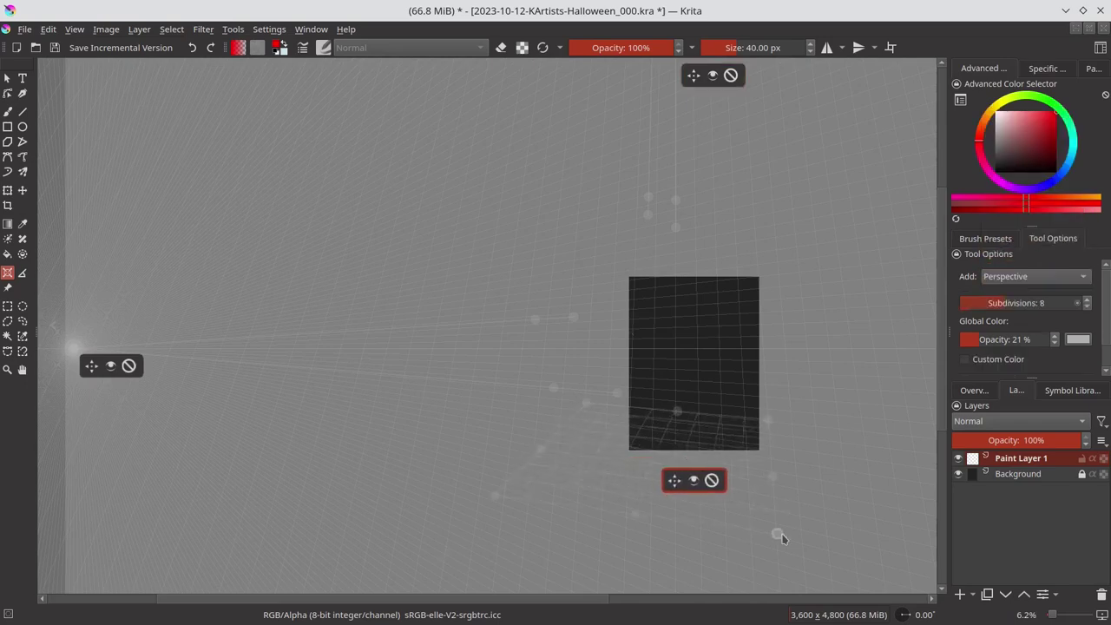
drag(559, 433, 799, 536)
drag(608, 404, 769, 425)
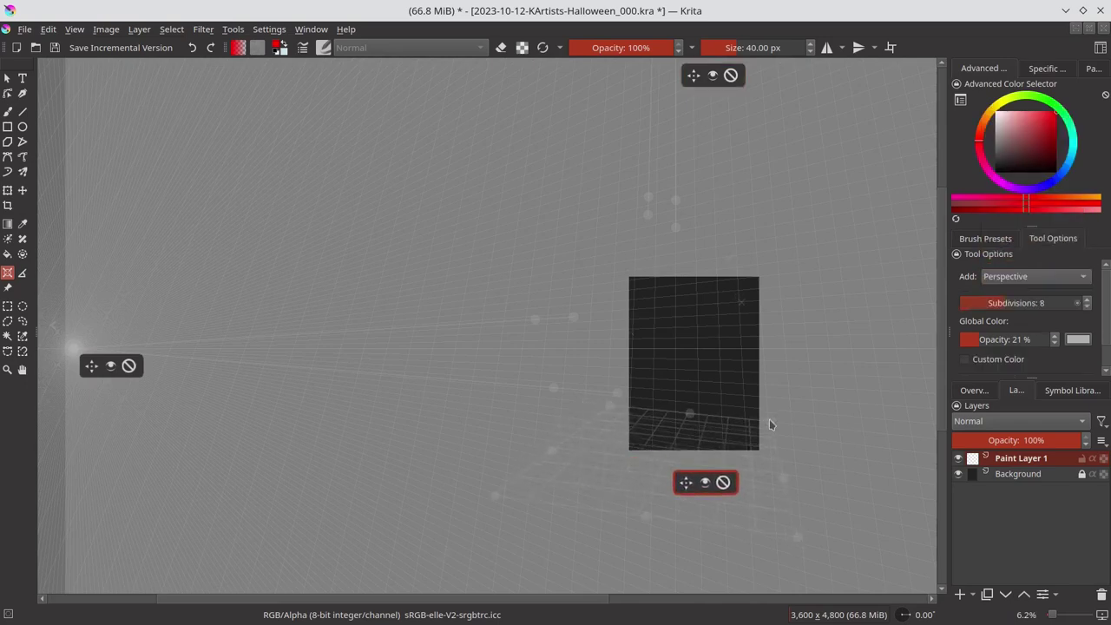
click(678, 224)
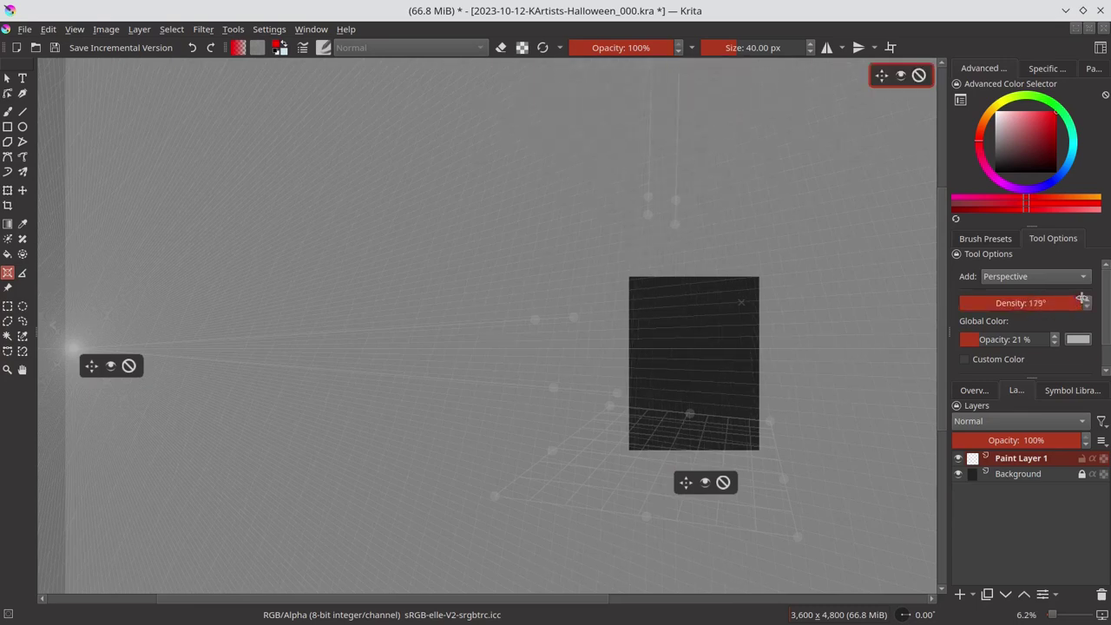
drag(1082, 299, 653, 214)
drag(493, 496, 507, 455)
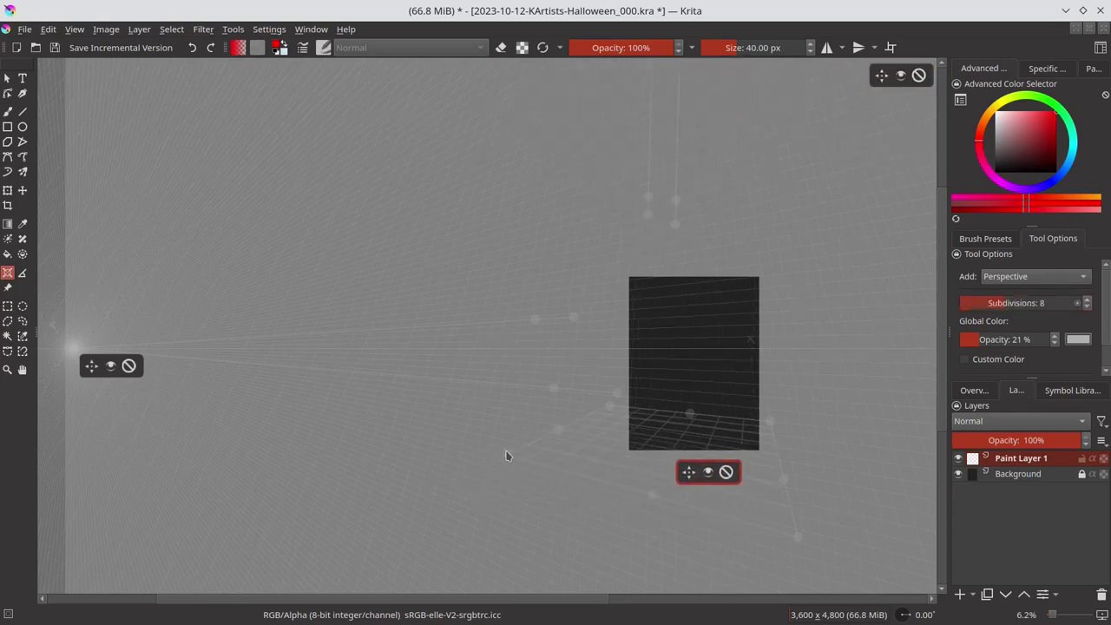
click(8, 111)
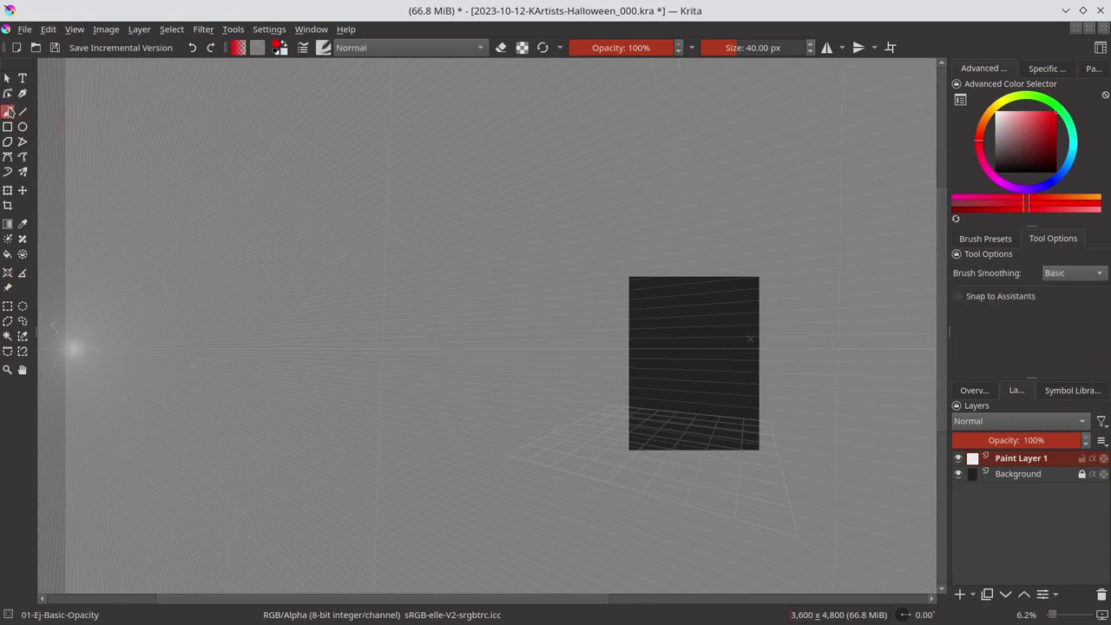
Sketch the red edges of the two front steps along the guides, erasing mistakes
key(ctrl+z)
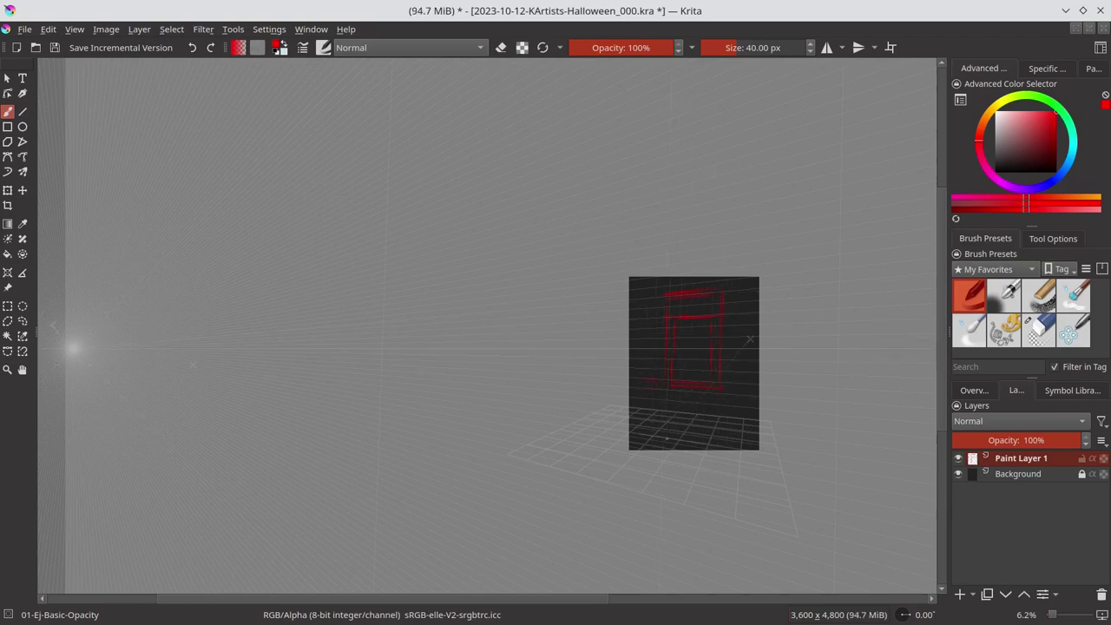
key(slash)
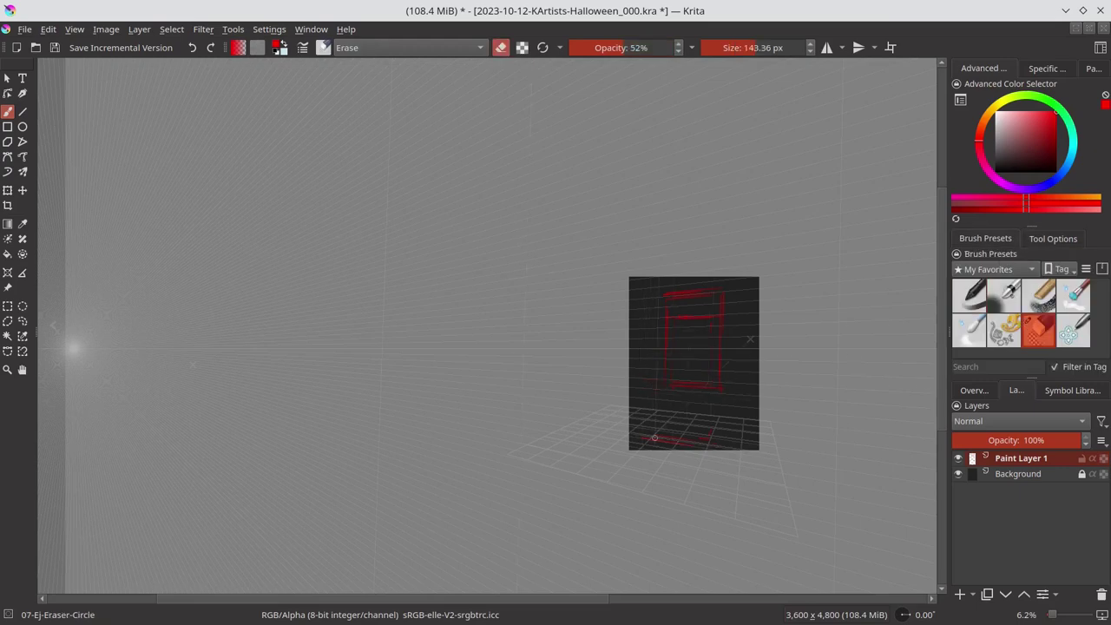
key(slash)
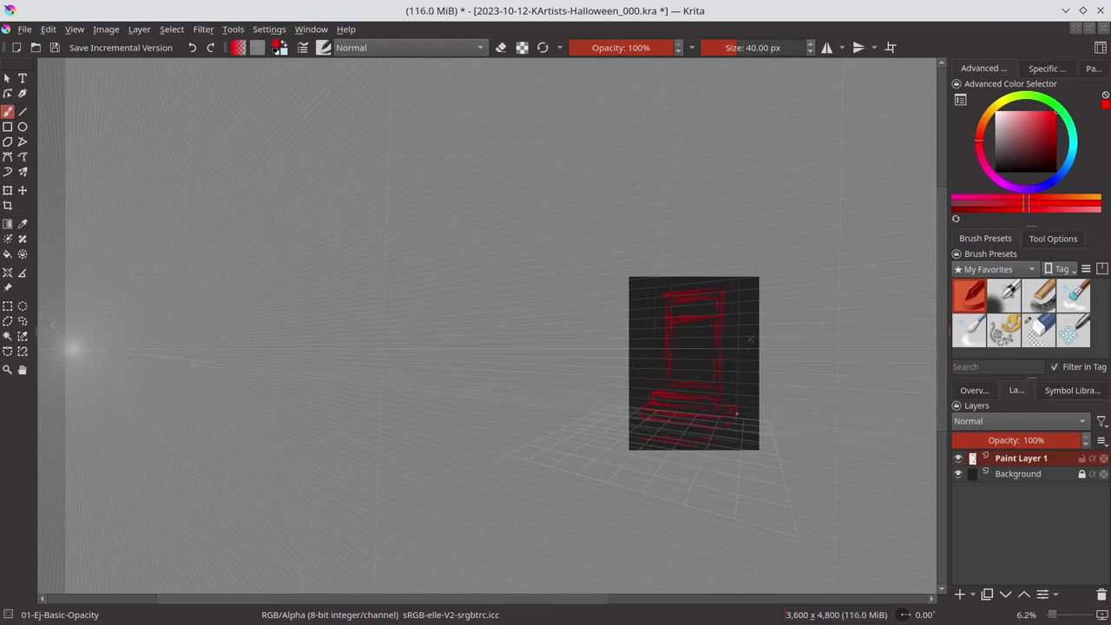
key(slash)
scroll(711, 391, up, 3)
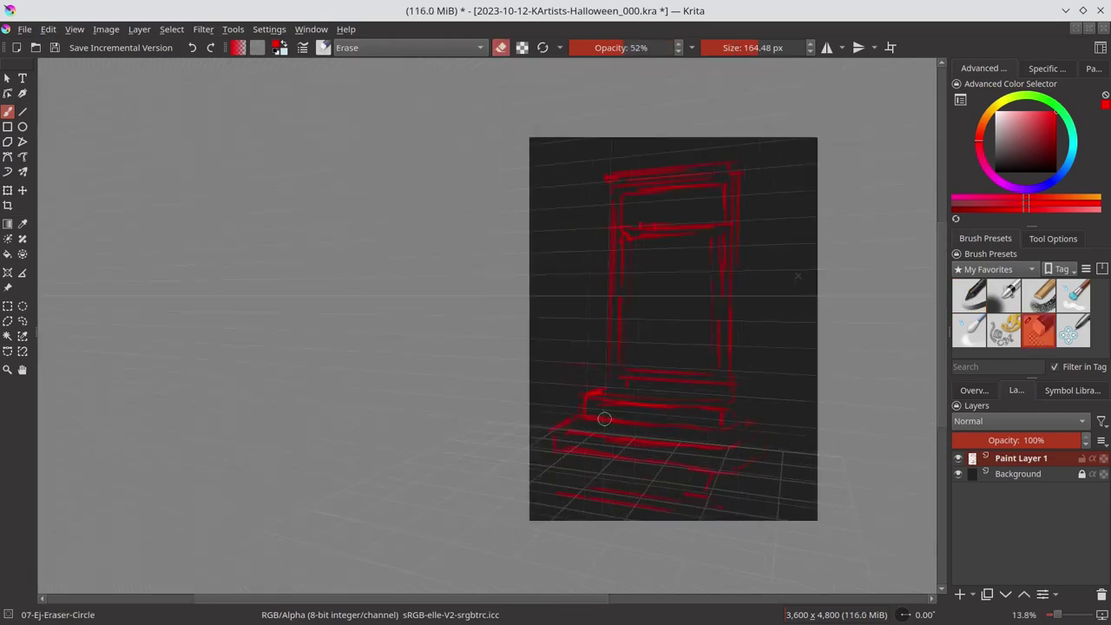
key(slash)
mouse_move(752, 450)
mouse_down()
mouse_move(738, 475)
mouse_move(752, 451)
mouse_up()
drag(573, 429, 713, 422)
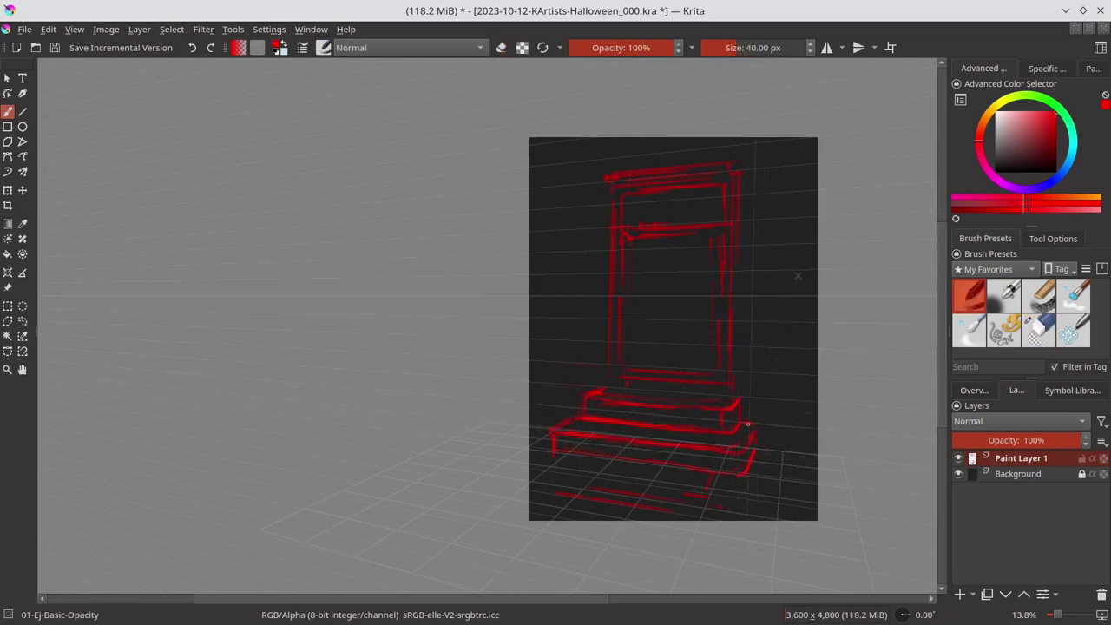
drag(640, 399, 716, 394)
Refine the upper and lower step outlines and sketch a plant by the steps
key(slash)
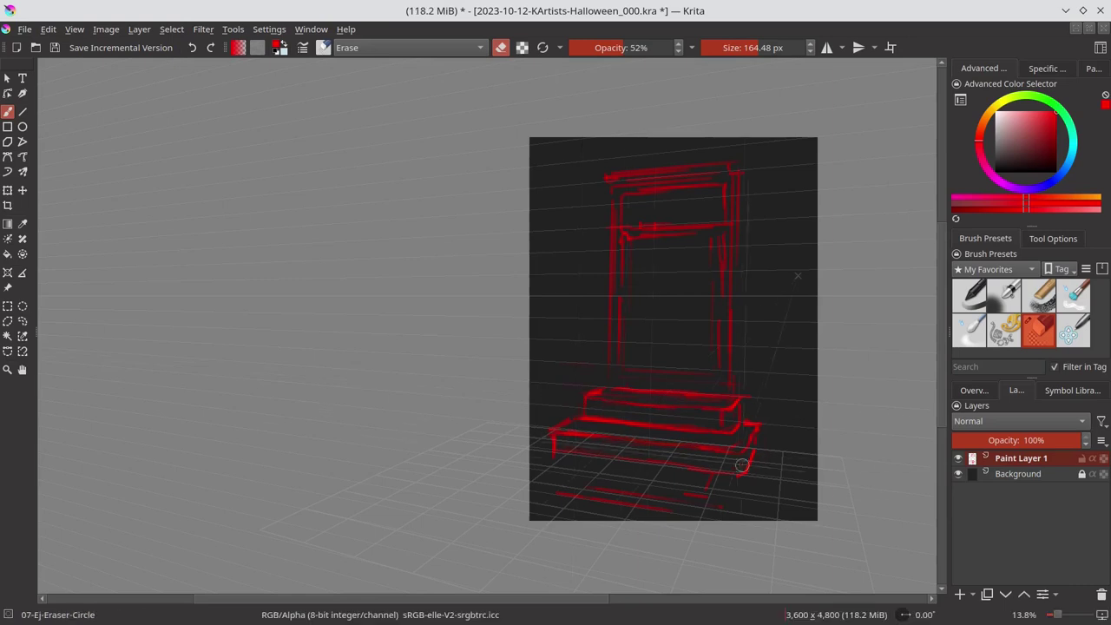
key(slash)
drag(603, 405, 736, 402)
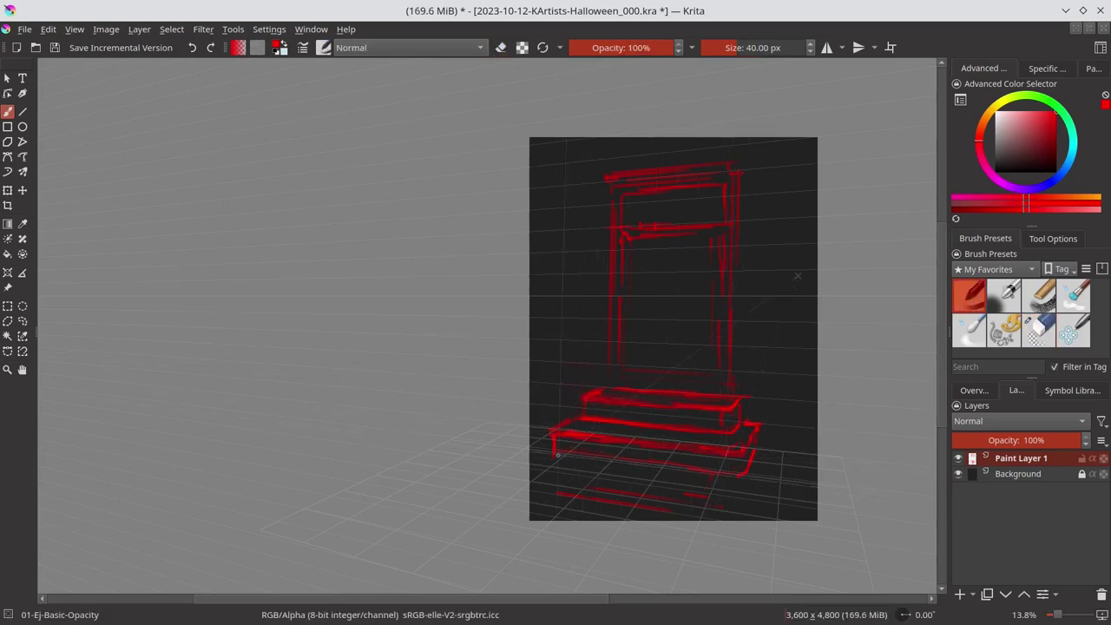
drag(804, 461, 539, 468)
drag(612, 494, 750, 509)
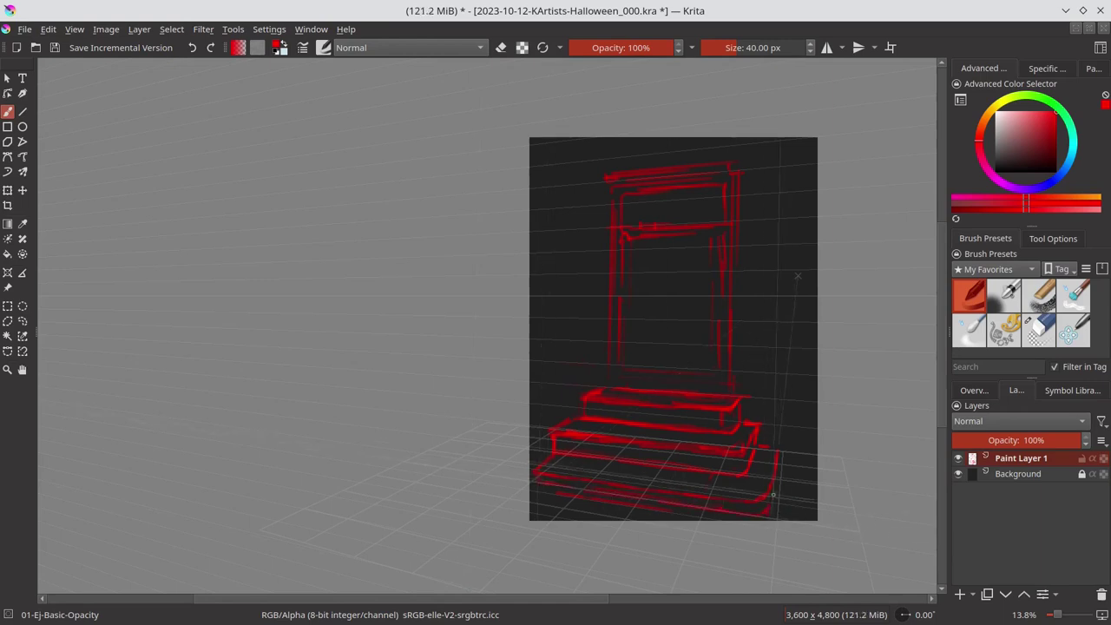
key(slash)
key(slash)
drag(737, 465, 763, 440)
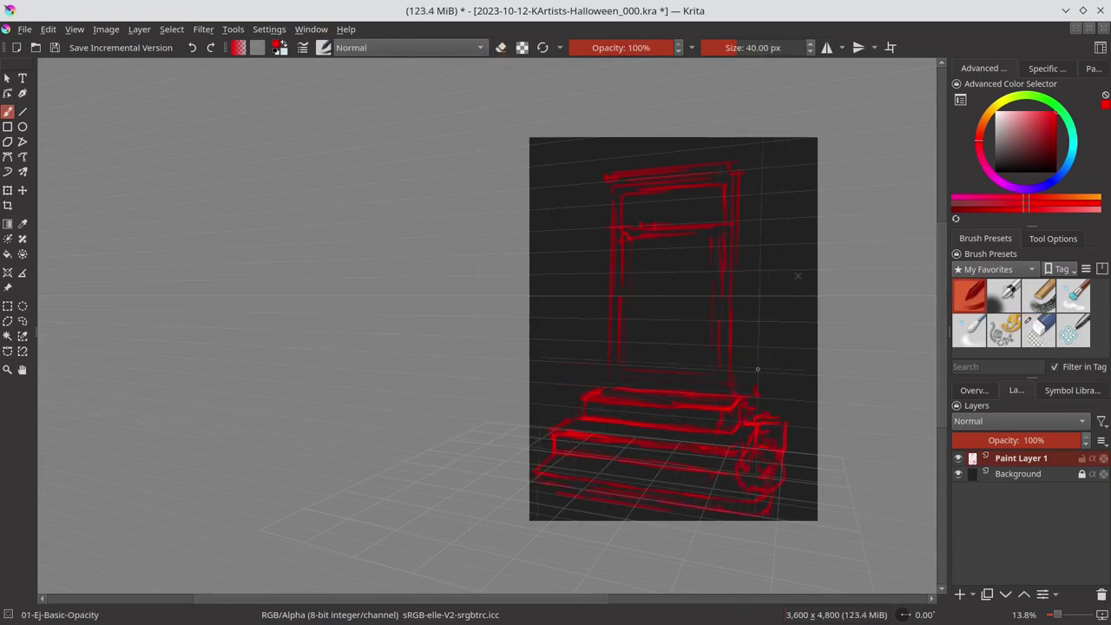
mouse_move(757, 369)
mouse_down()
mouse_move(771, 328)
mouse_move(791, 403)
mouse_up()
Hide the perspective guides and sketch along the lower step in red, toggling the eraser
click(7, 272)
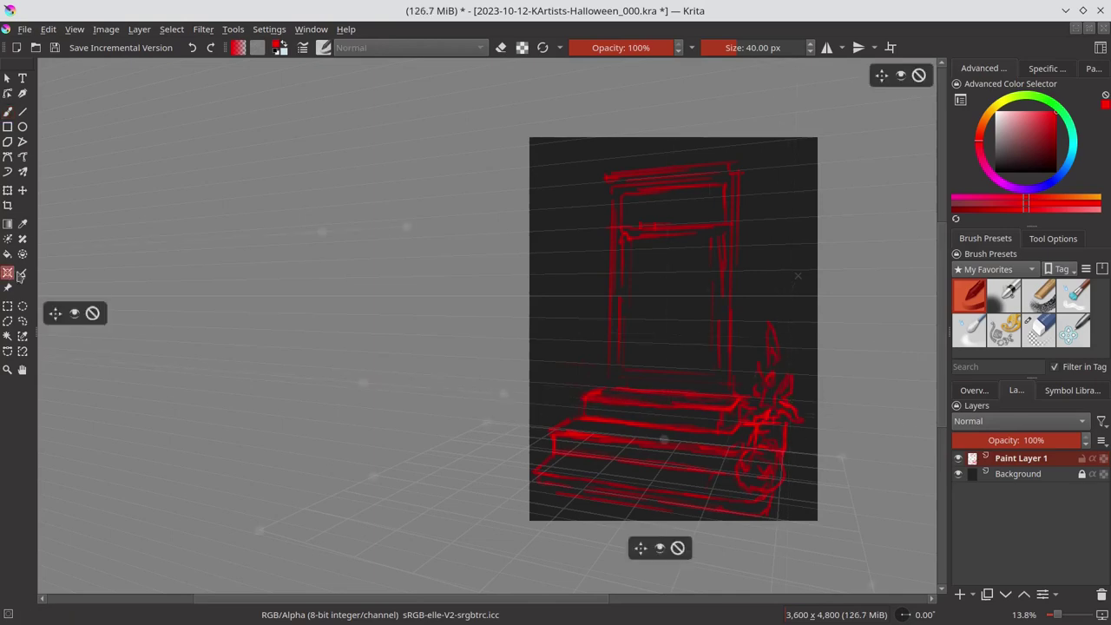
click(1053, 239)
click(993, 246)
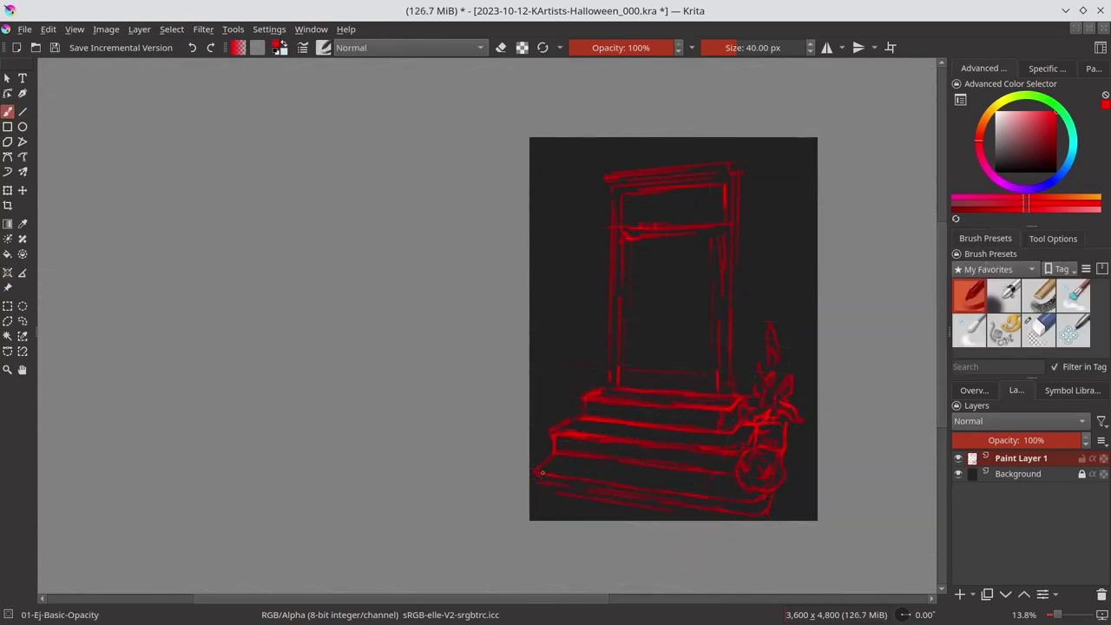
drag(560, 493, 666, 500)
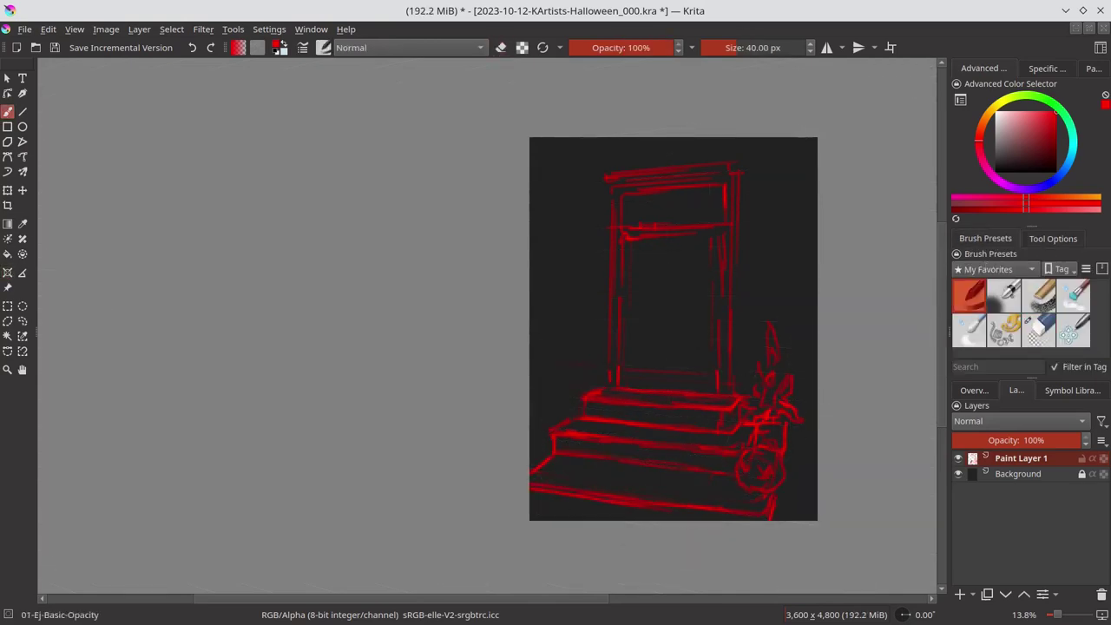
drag(534, 501, 667, 514)
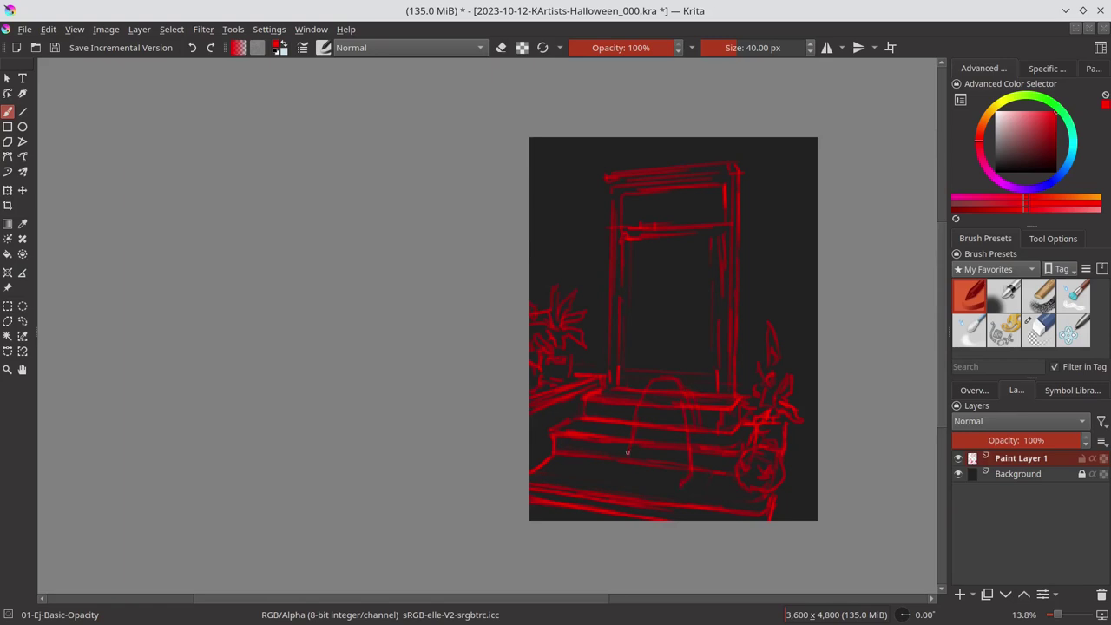
key(slash)
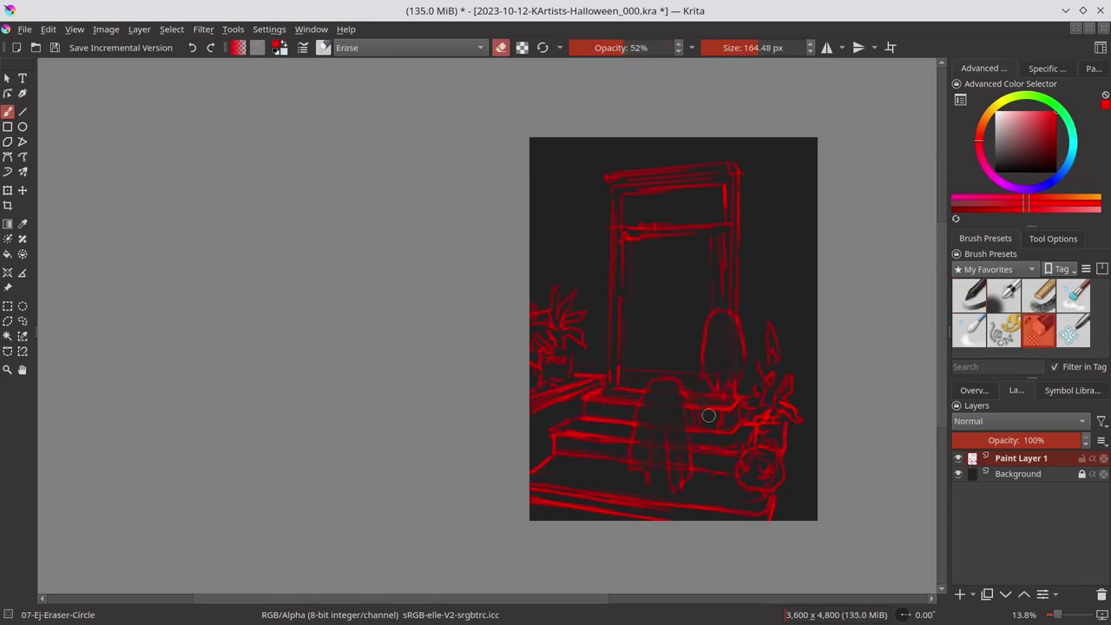
key(slash)
key(slash)
key(slash)
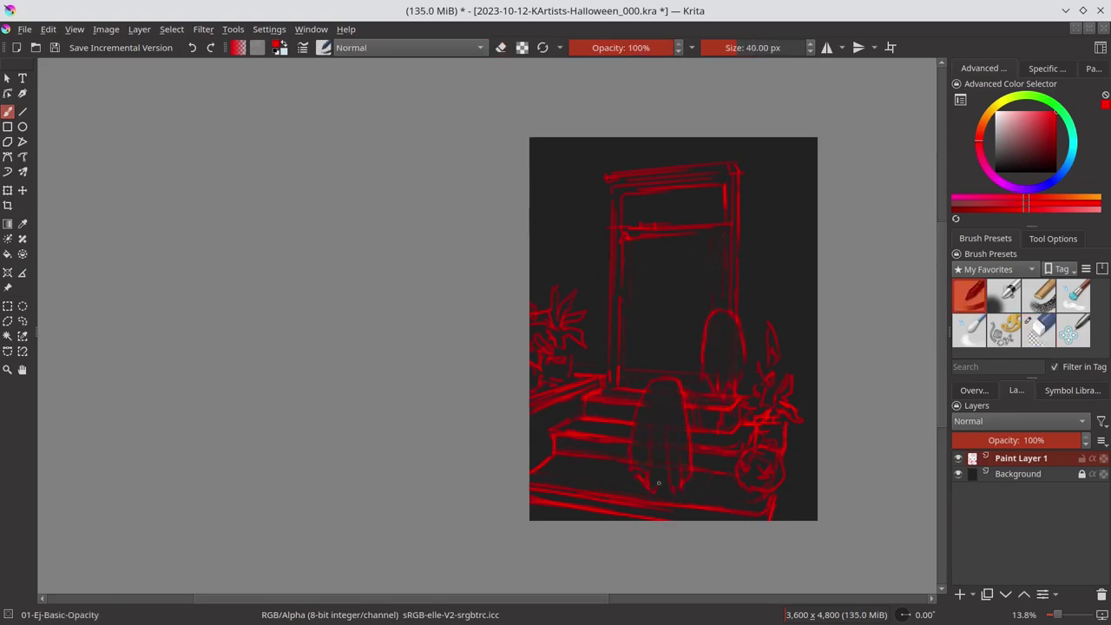
key(slash)
key(slash)
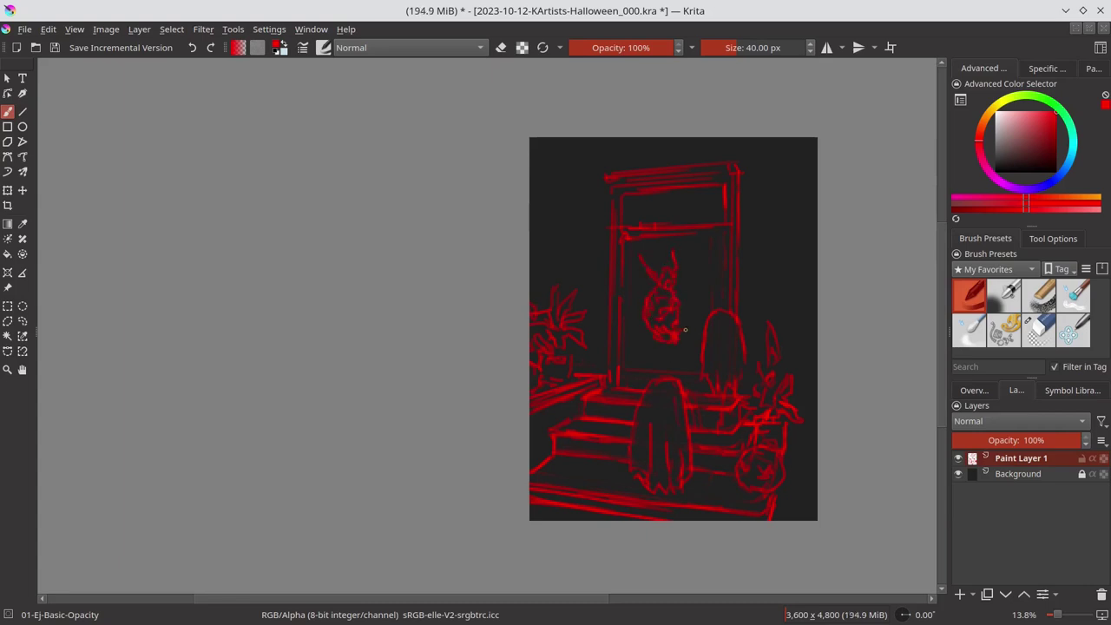
Lasso and transform the horned doorway figure, then erase its head and horns
key(slash)
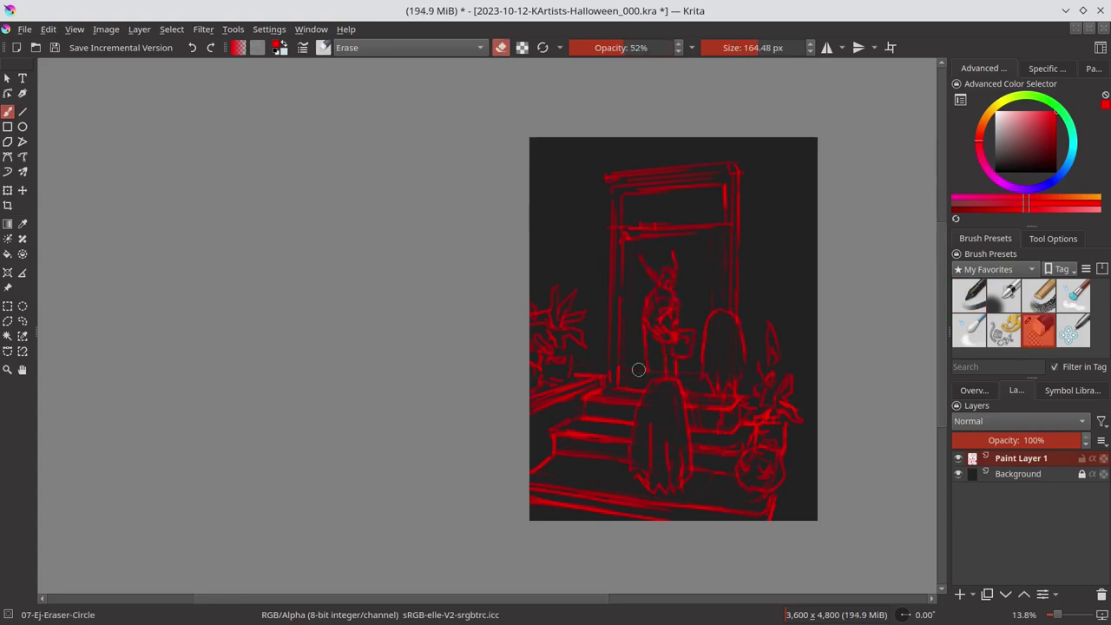
key(slash)
key(ctrl+r)
drag(697, 260, 695, 330)
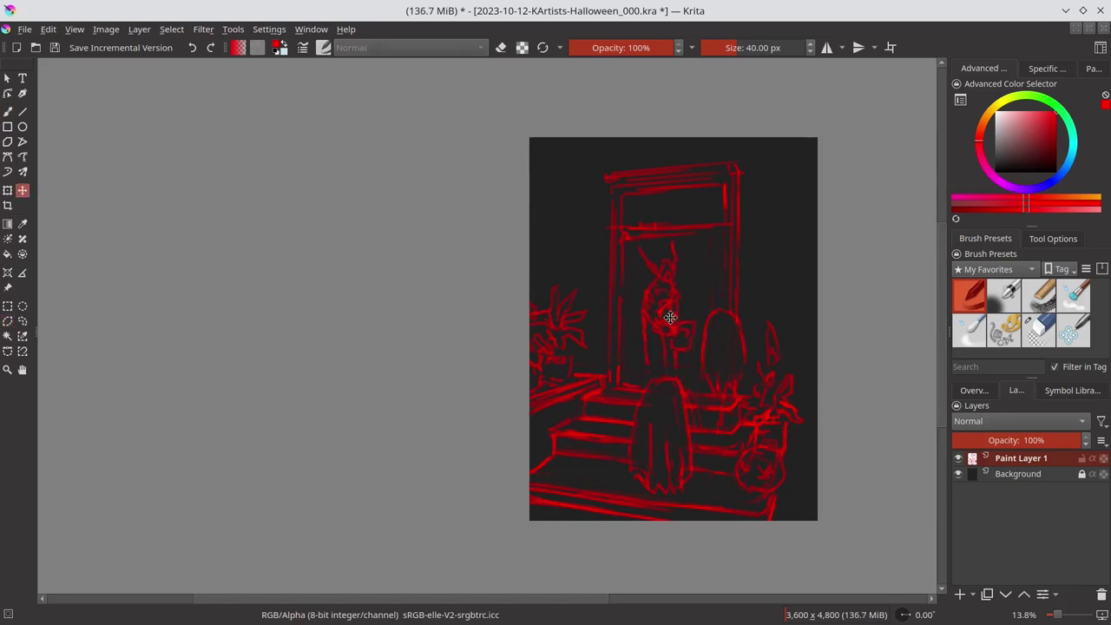
key(ctrl+shift+a)
key(b)
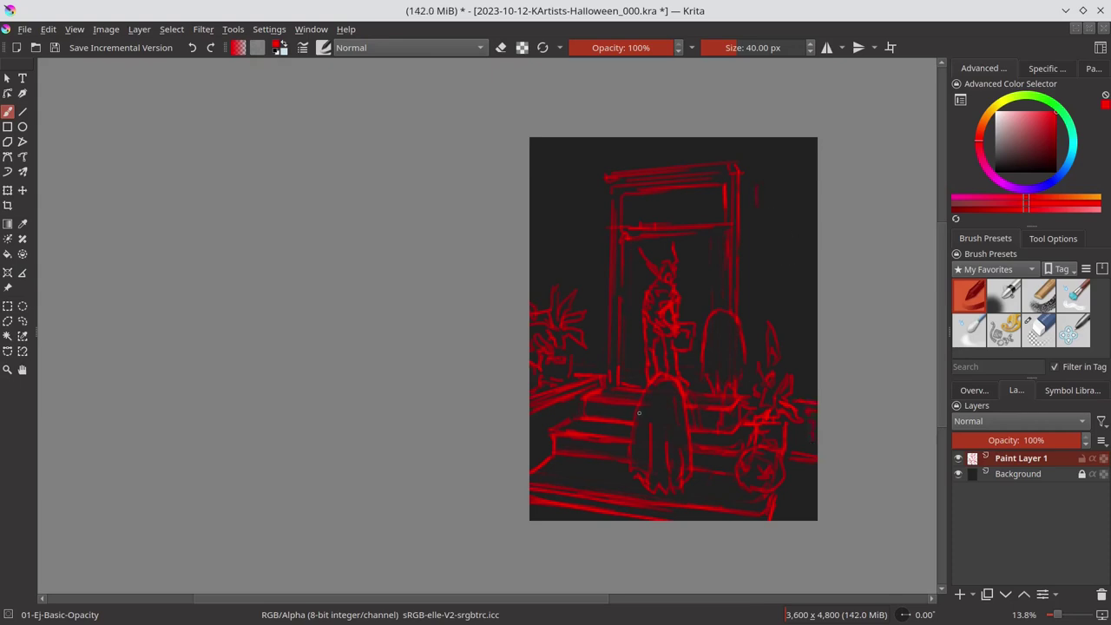
key(slash)
drag(676, 253, 657, 277)
key(slash)
Mirror the canvas to check the sketch, clean the left edge, flip back and save
click(974, 390)
click(1058, 593)
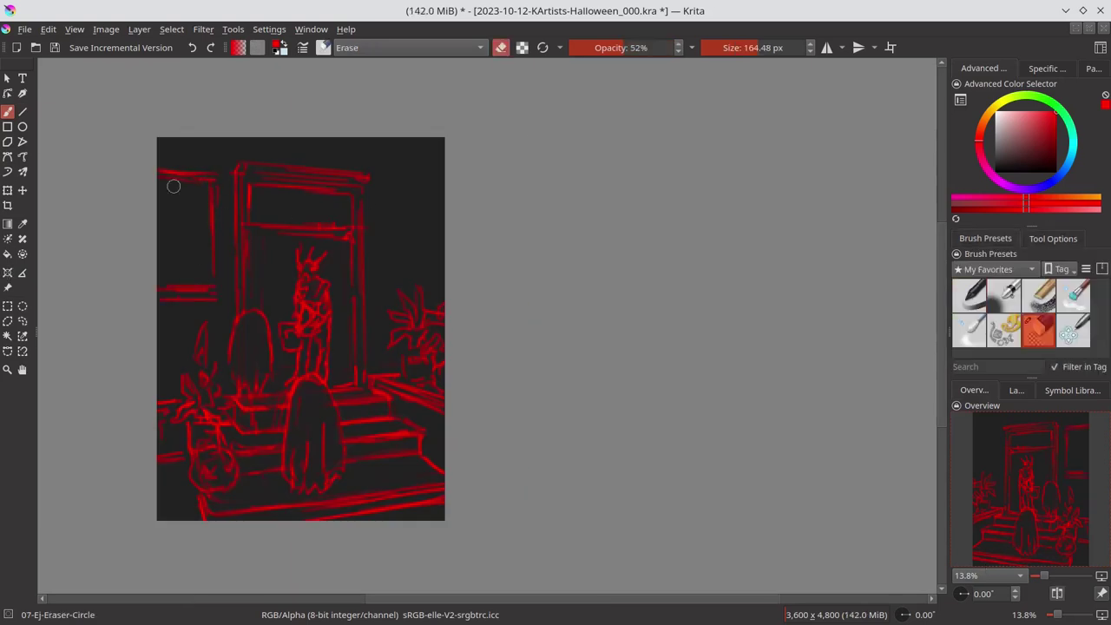
mouse_move(174, 181)
mouse_down()
mouse_move(181, 285)
mouse_move(214, 297)
mouse_up()
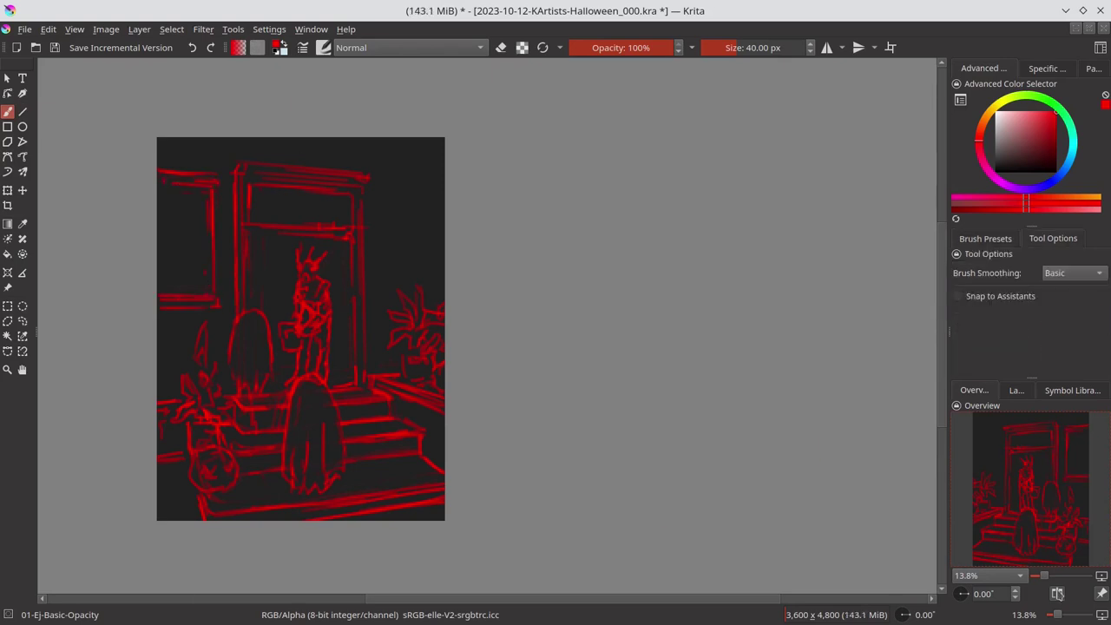
key(m)
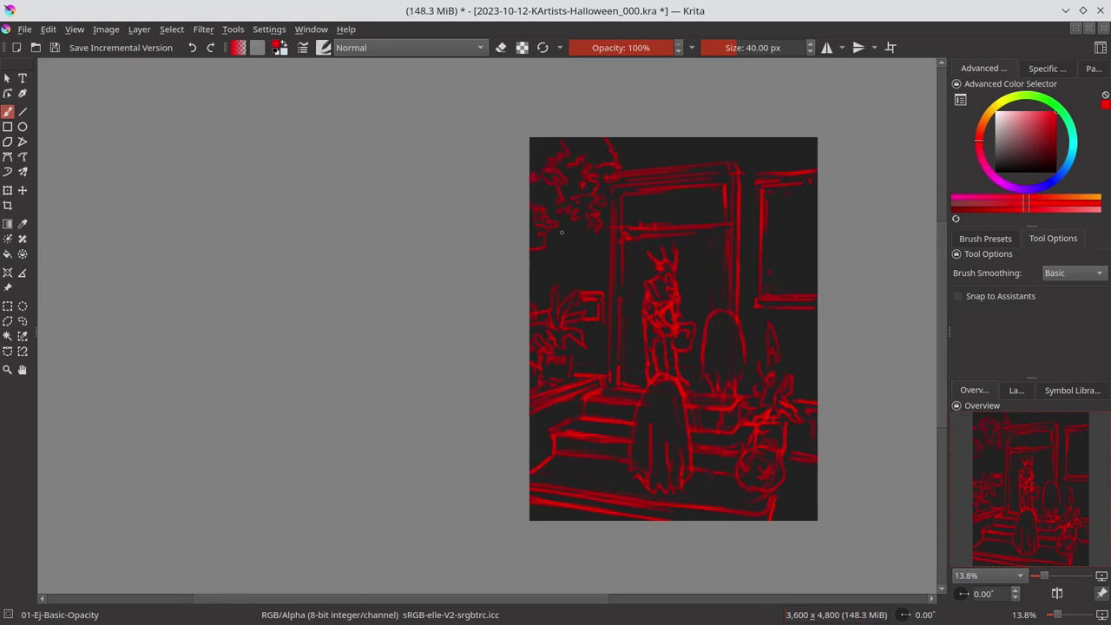
key(ctrl+s)
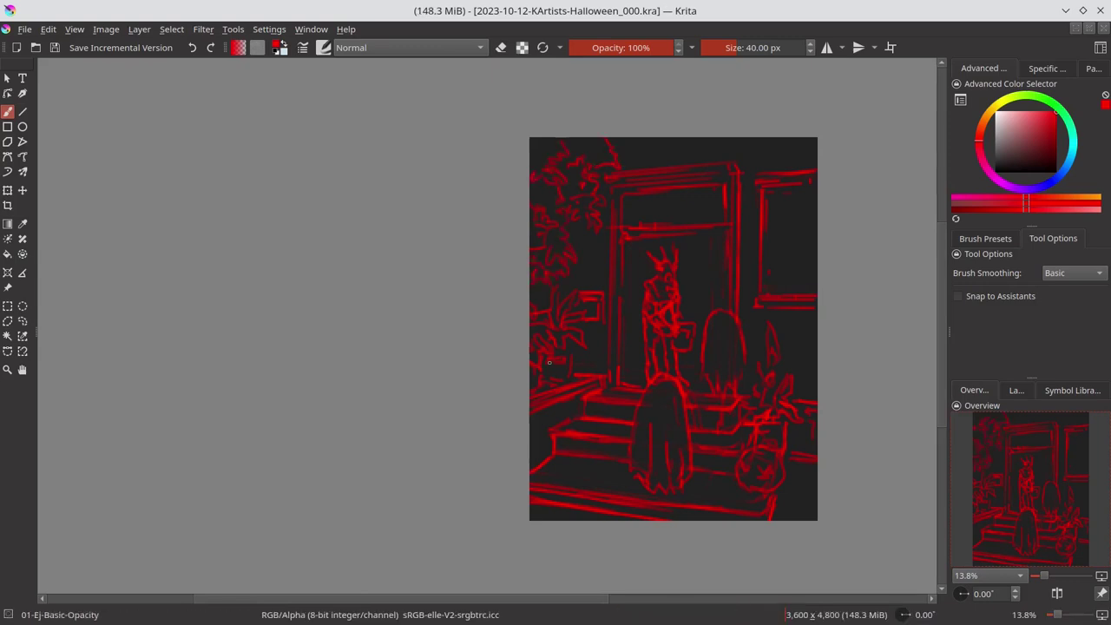
Hide the original sketch layer and lower the copy's lightness so its lines turn grey
click(1017, 390)
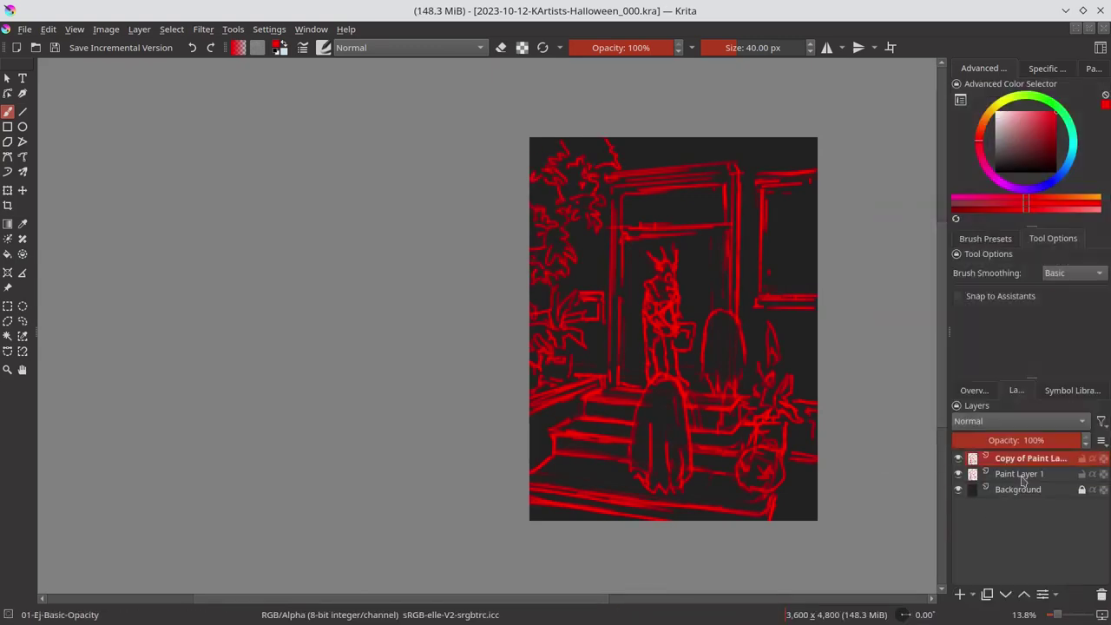
click(958, 473)
text(1st sketch)
key(ctrl+u)
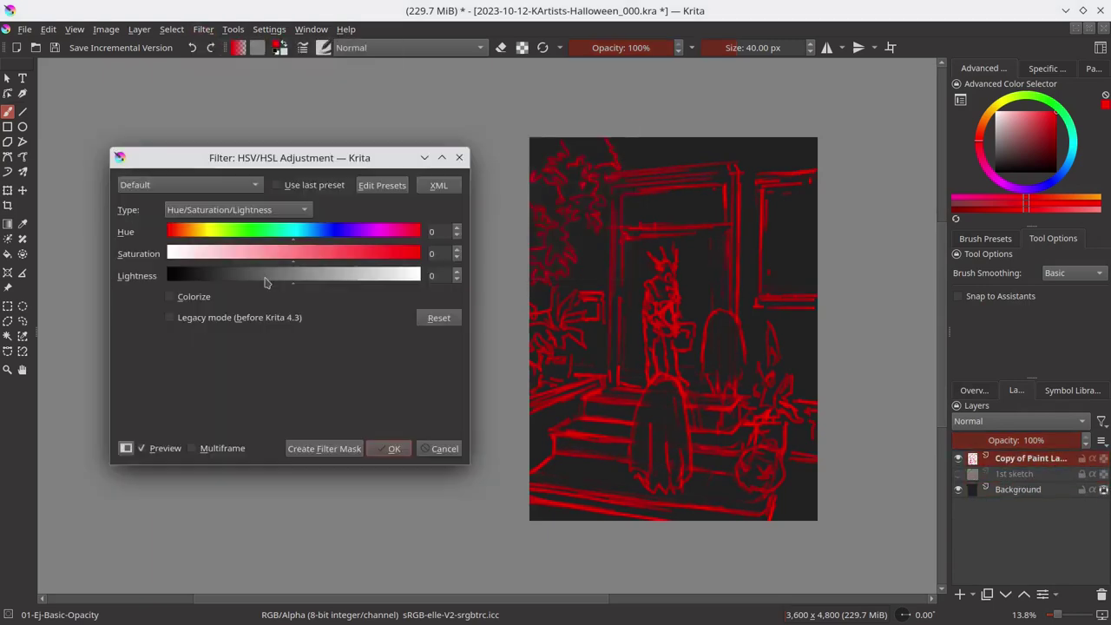
key(Return)
scroll(221, 194, down, 2)
key(c)
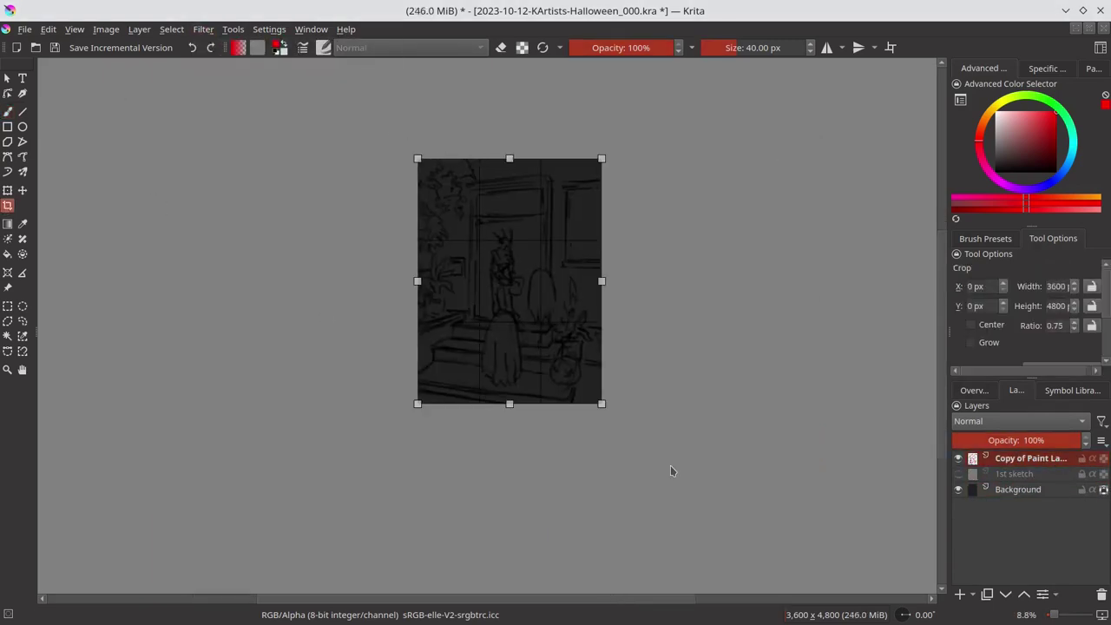
click(670, 471)
Load the blue-toned teal-cream-green palette and select the Background layer
click(1094, 67)
click(963, 213)
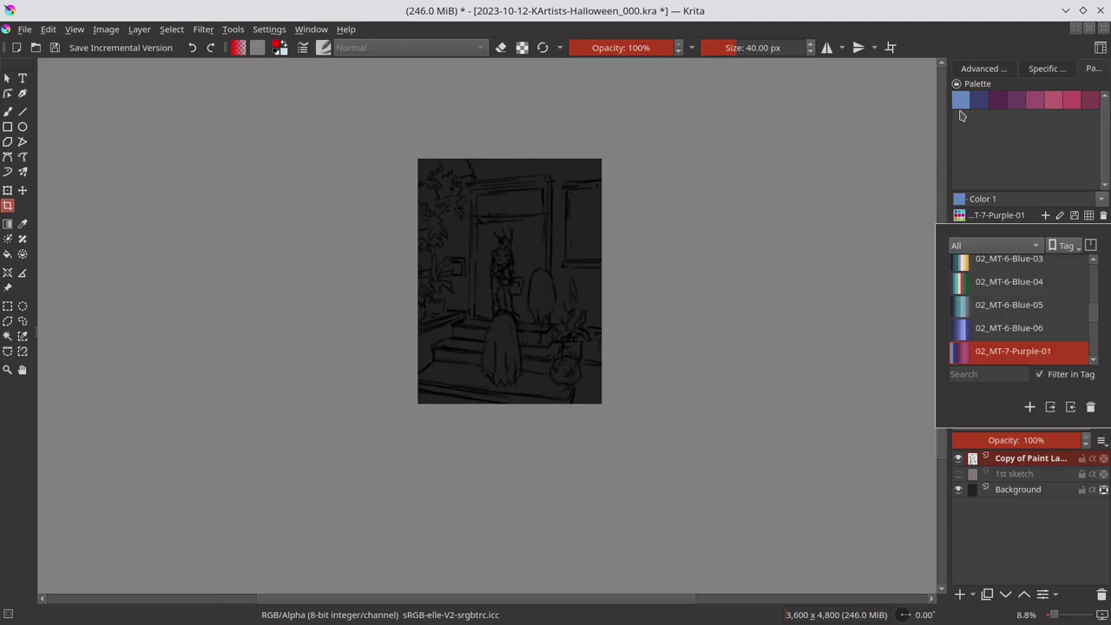
click(1025, 282)
key(b)
click(1017, 489)
With the large shapes brush, paint cream light into the doorway, column, stairs and window
click(986, 238)
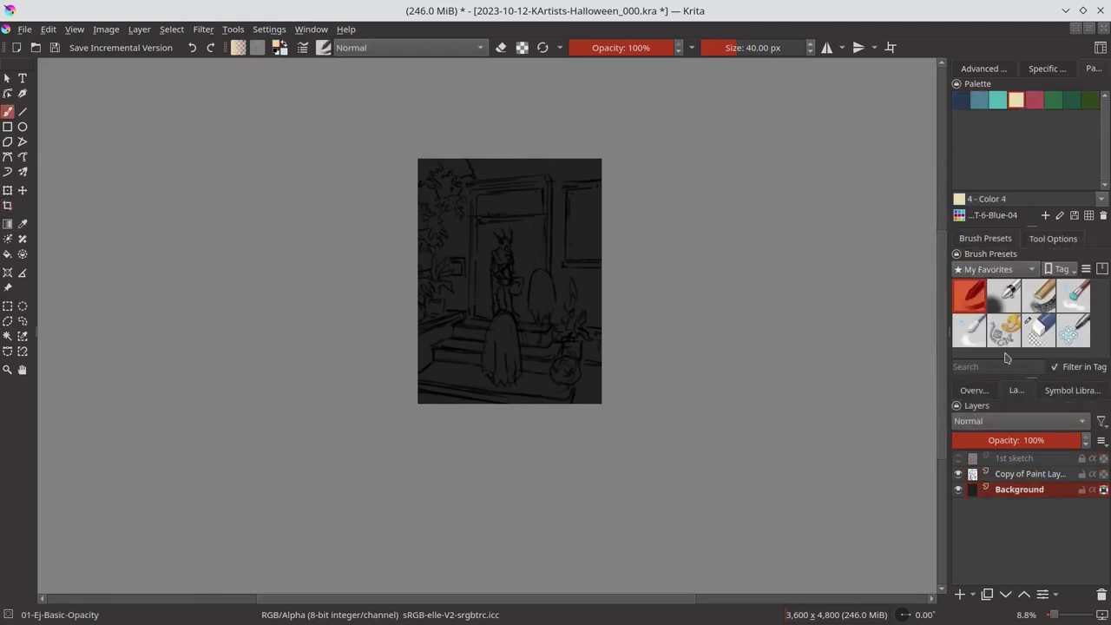
click(1005, 330)
mouse_move(475, 237)
mouse_down()
mouse_move(512, 245)
mouse_move(586, 222)
mouse_up()
drag(478, 209, 543, 199)
drag(486, 234, 495, 312)
mouse_move(521, 261)
mouse_down()
mouse_move(530, 308)
mouse_move(490, 343)
mouse_move(421, 356)
mouse_up()
mouse_move(421, 378)
mouse_down()
mouse_move(559, 375)
mouse_move(547, 356)
mouse_up()
Paint teal along the steps and darken the left side with near-black
click(998, 99)
drag(508, 391, 599, 395)
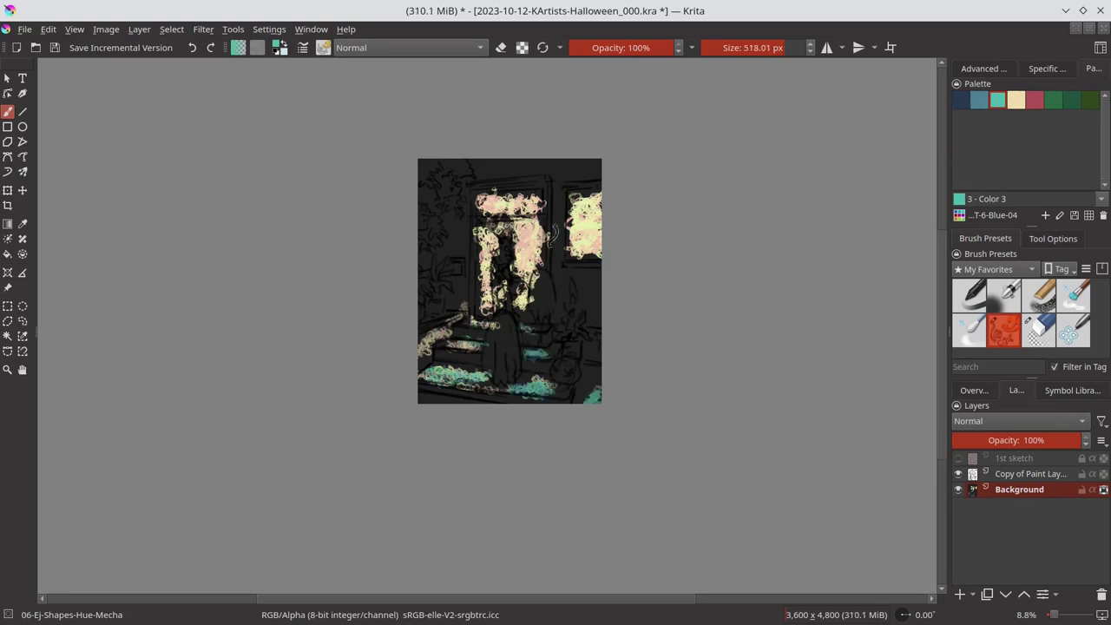
mouse_move(556, 226)
mouse_down()
mouse_move(451, 308)
mouse_move(582, 304)
mouse_up()
click(983, 68)
ctrl+click(591, 286)
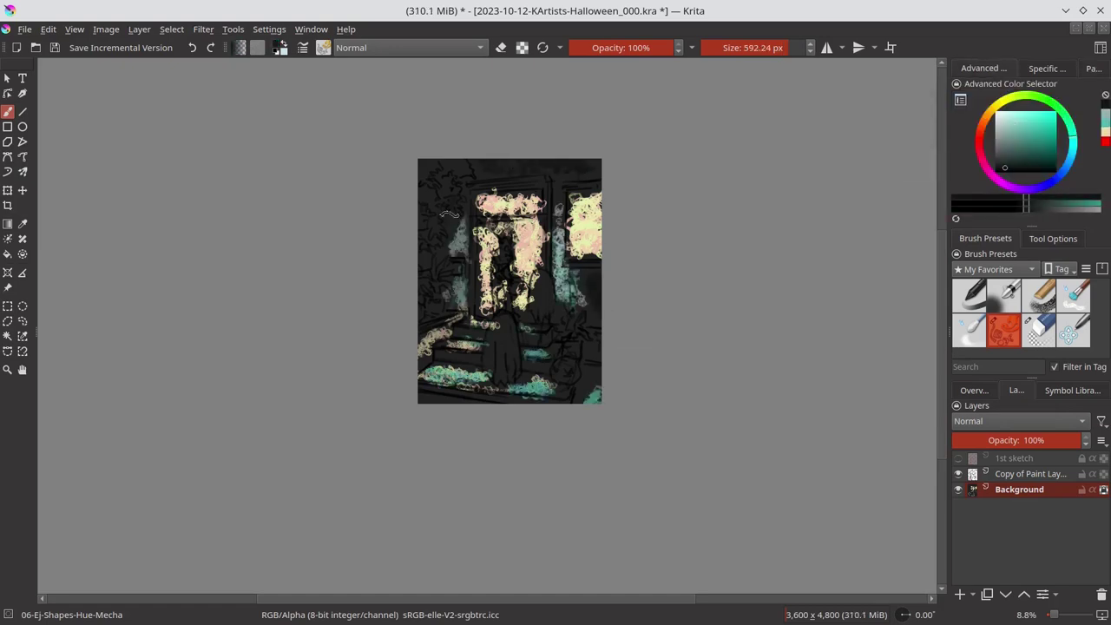
drag(443, 216, 429, 264)
drag(441, 360, 446, 283)
Add dark green foliage at the upper left and pinkish red on the bottom steps
click(1094, 68)
click(1073, 99)
drag(434, 226, 456, 182)
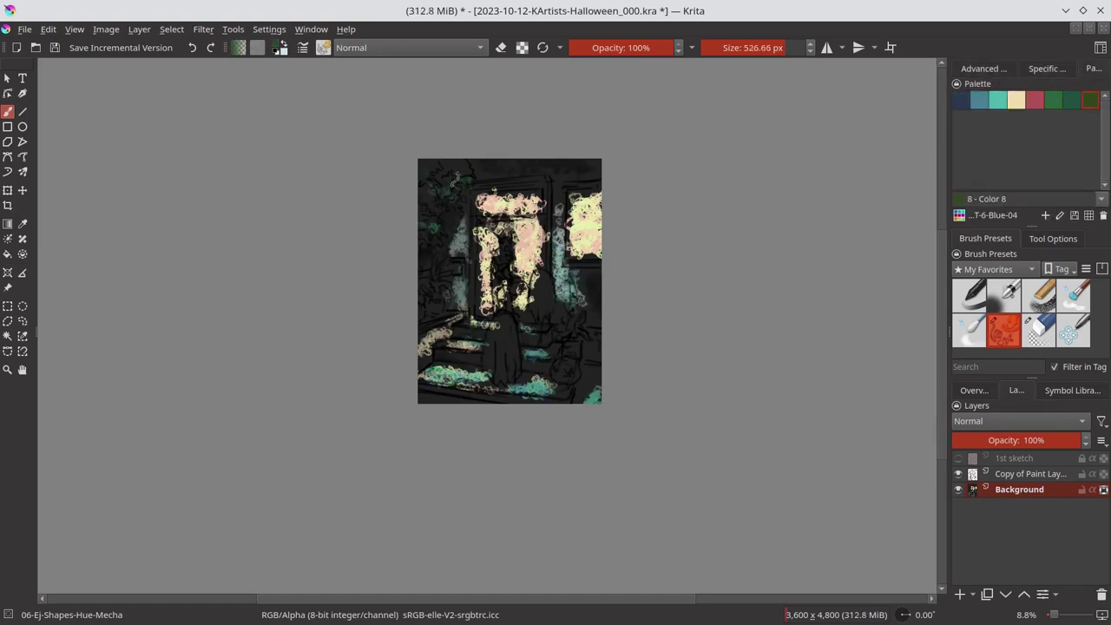
mouse_move(426, 261)
mouse_down()
mouse_move(438, 308)
mouse_move(447, 295)
mouse_up()
click(1035, 99)
drag(565, 367, 426, 375)
drag(425, 335, 591, 391)
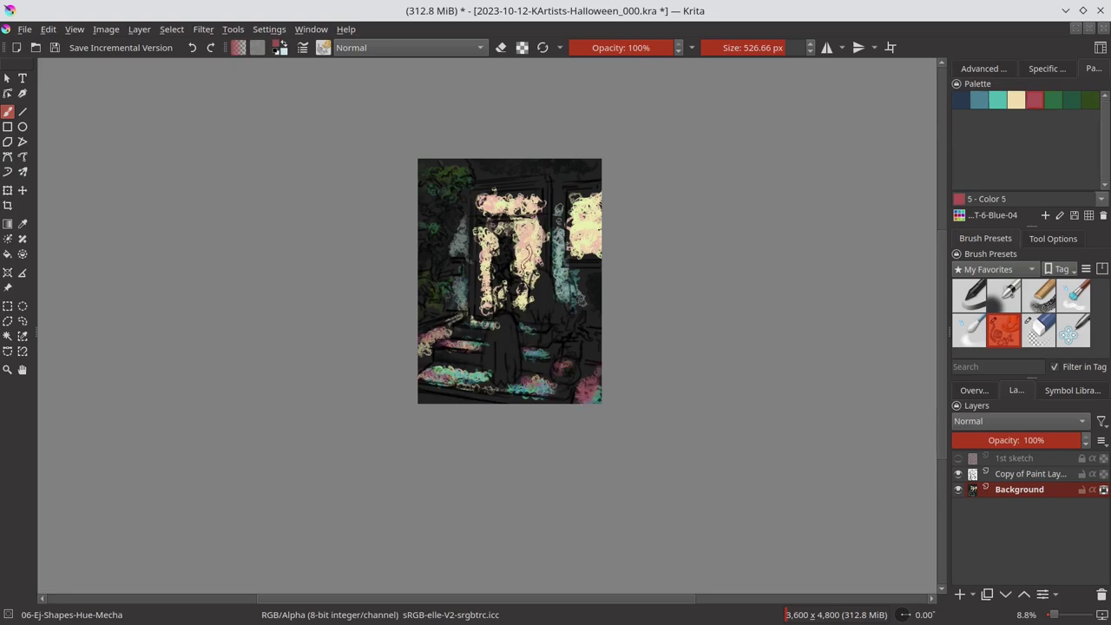
Paint the two ghosts teal and make them glow with Color Dodge blending
click(997, 99)
drag(538, 276, 543, 317)
drag(496, 330, 499, 373)
key(alt+shift+d)
drag(543, 276, 545, 322)
drag(504, 317, 502, 375)
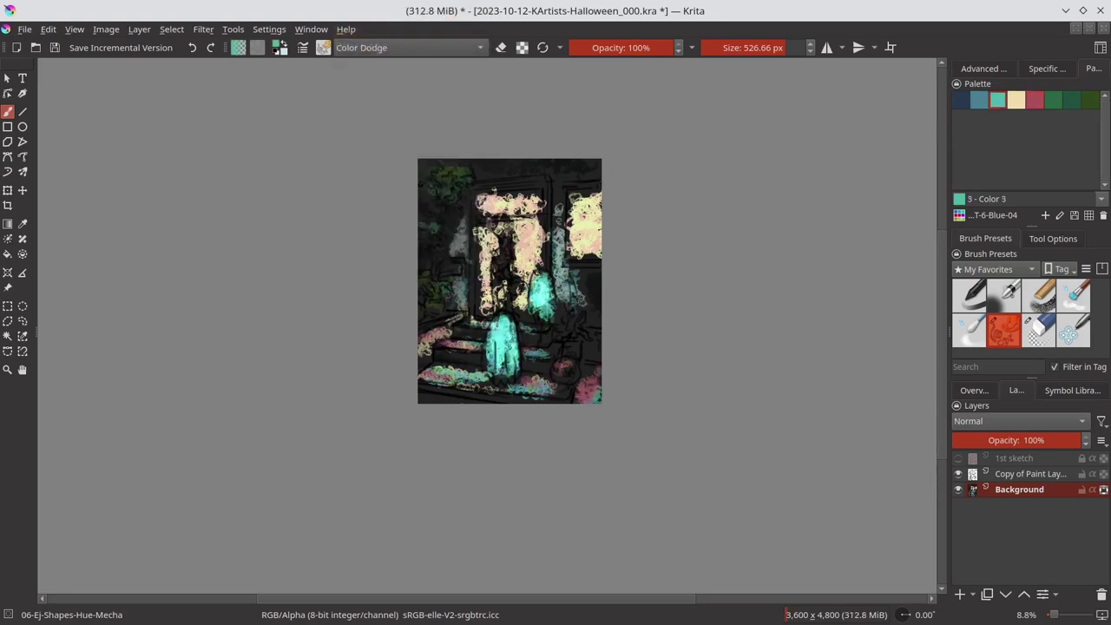
drag(500, 337, 497, 373)
Pick dark green, return to Normal blending, and save the painting
click(984, 68)
click(1048, 68)
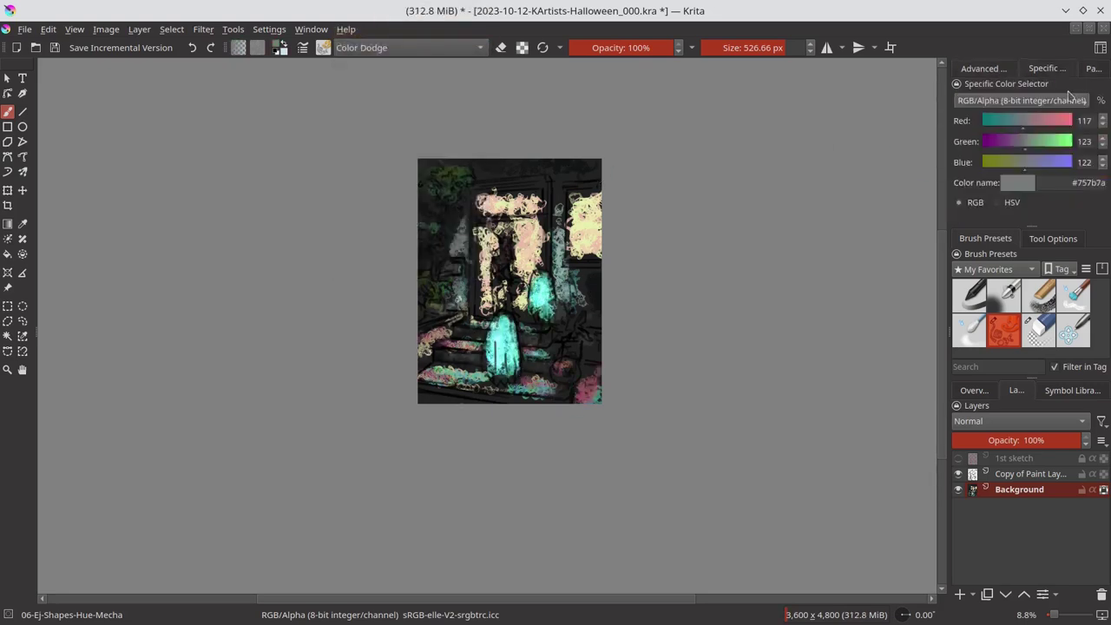
click(1094, 68)
click(1090, 99)
key(alt+shift+n)
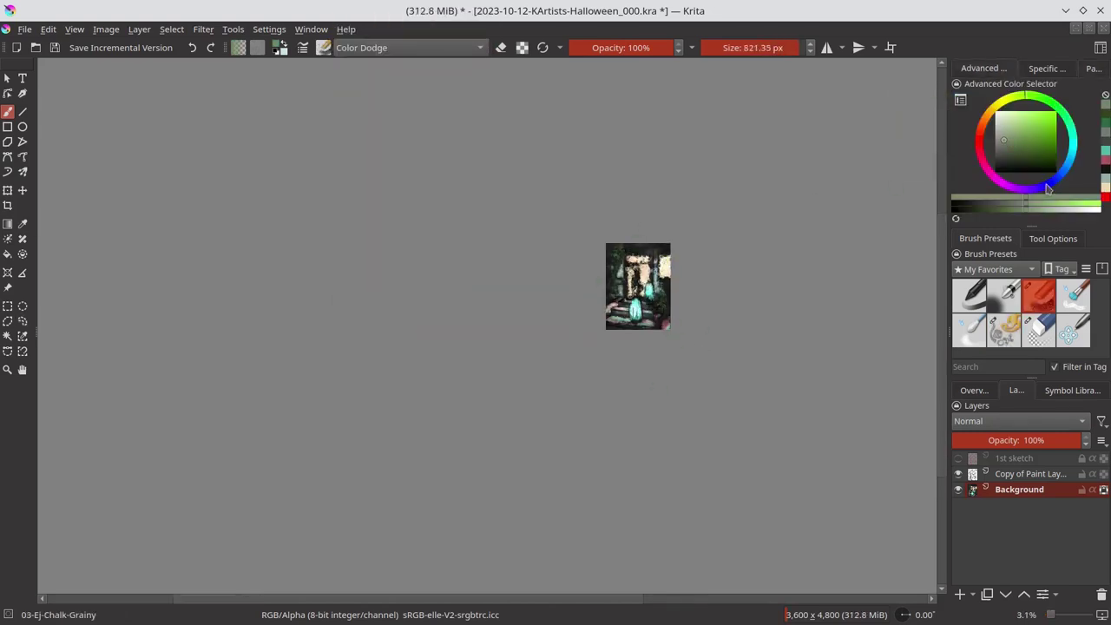
key(ctrl+s)
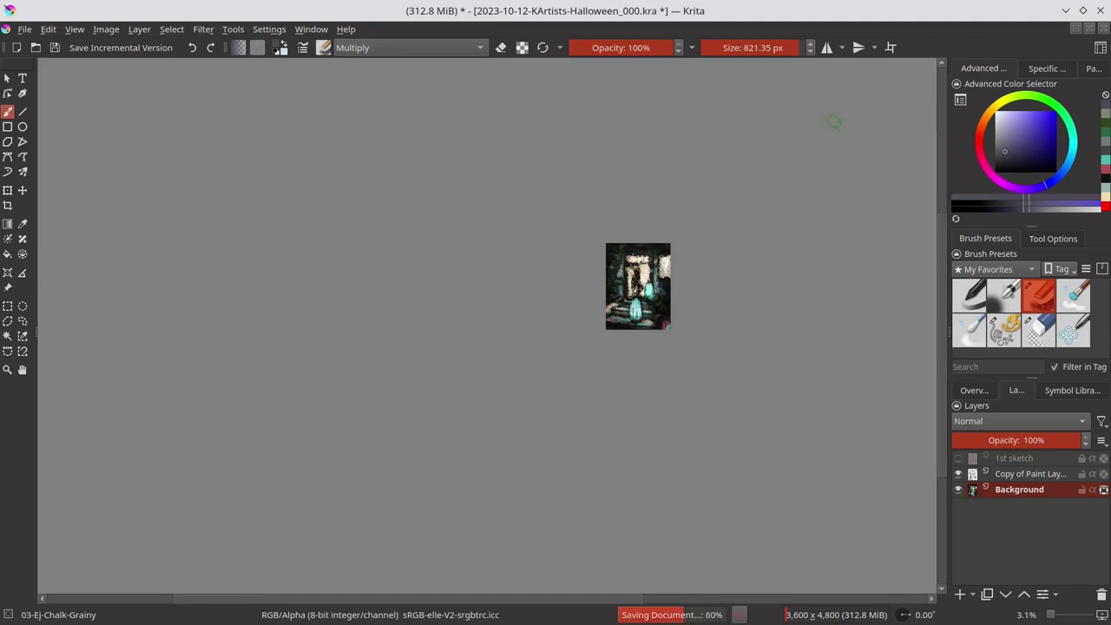
scroll(666, 279, up, 5)
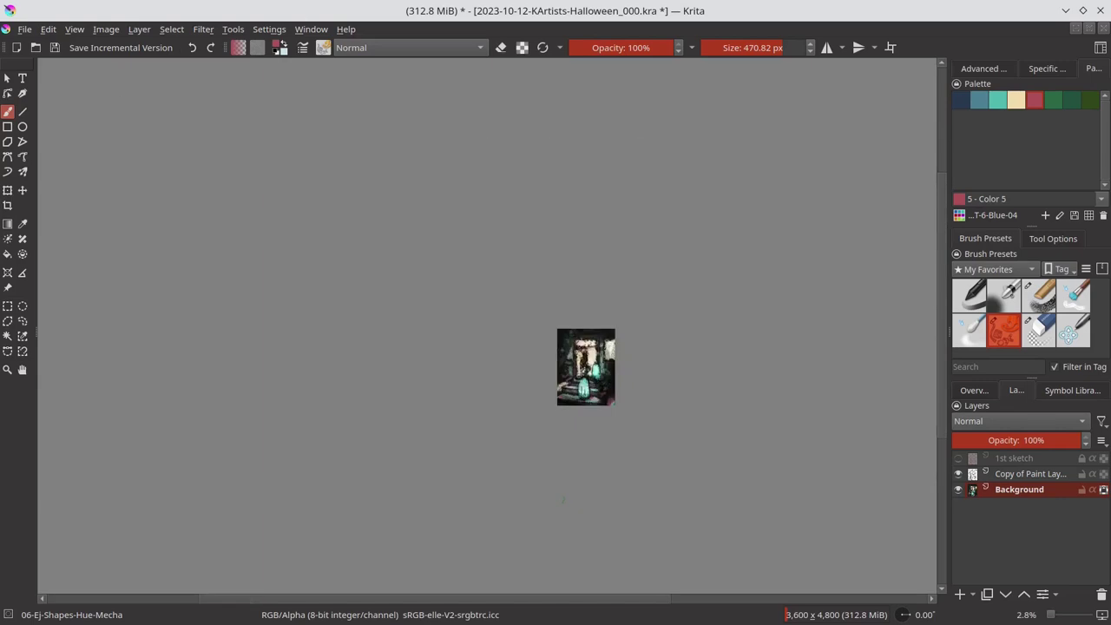
Duplicate the line layer, merge a copy into Background, hide the spare lines, and save
key(ctrl+s)
right_click(1011, 476)
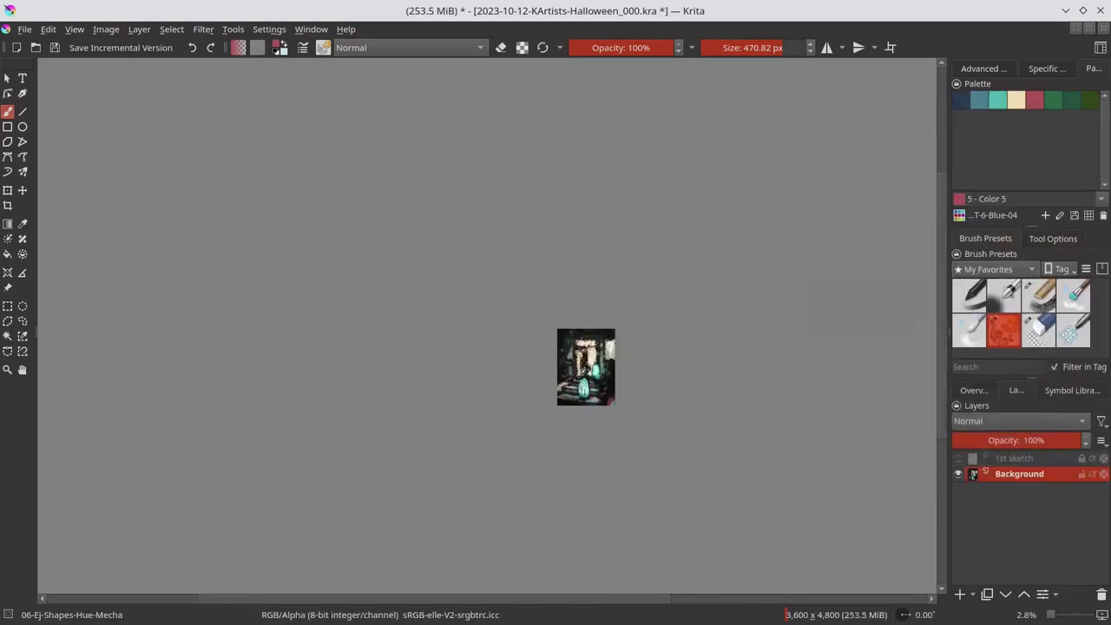
key(ctrl+j)
right_click(1026, 475)
click(1025, 426)
key(ctrl+j)
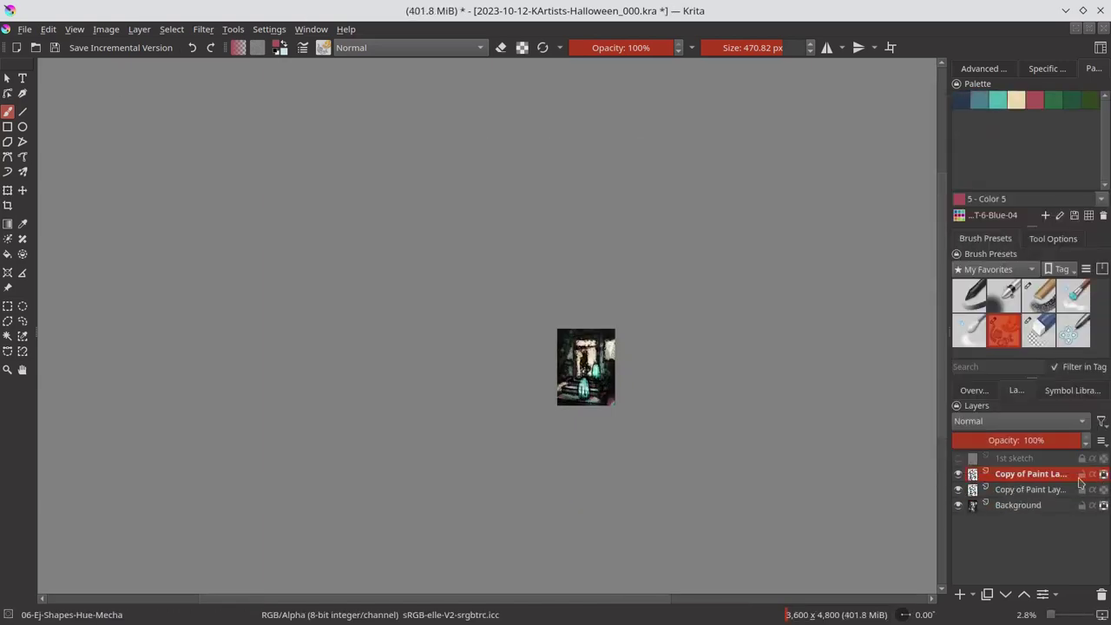
click(959, 475)
click(1025, 489)
key(ctrl+e)
Show the canvas overview and pick the textured blending brush
click(53, 47)
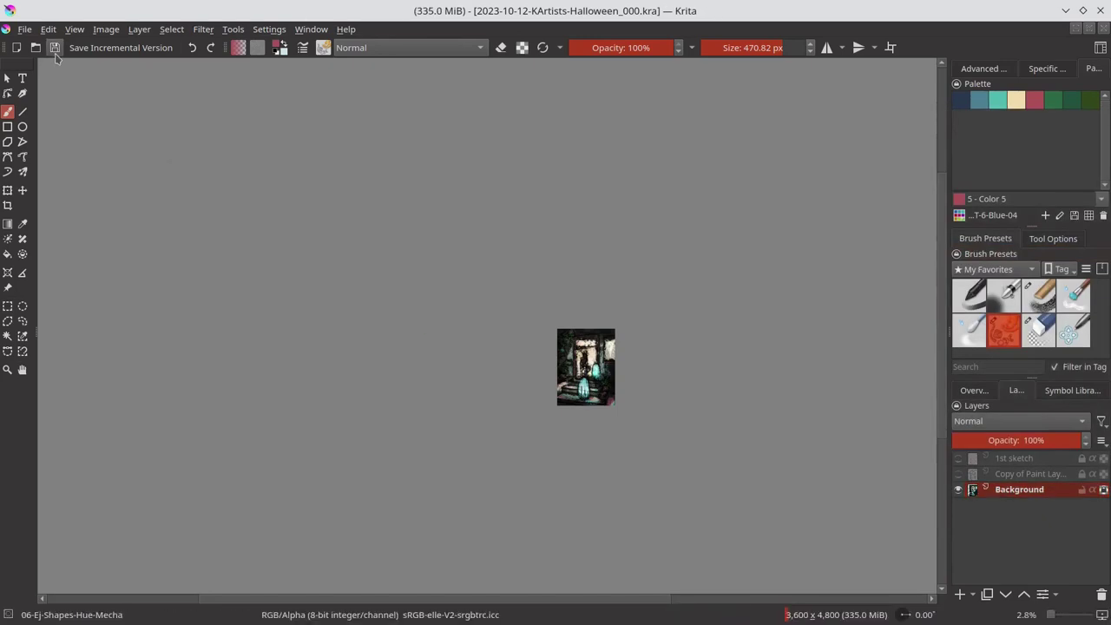
click(974, 390)
click(1073, 295)
Blend the left window light and the right wall strokes, then save the painting
scroll(376, 375, up, 5)
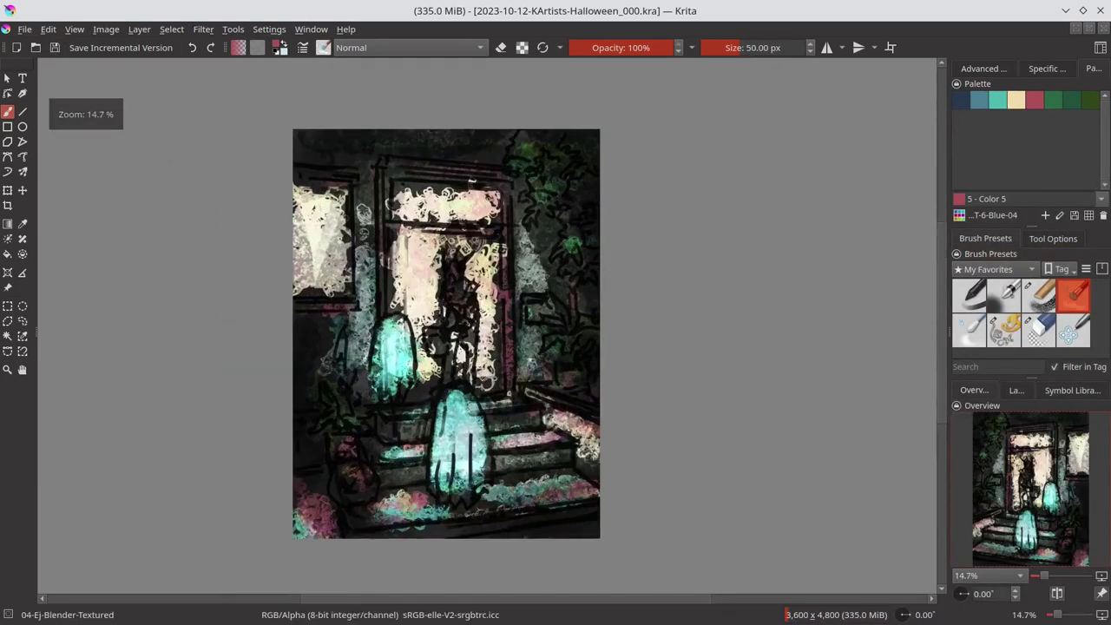
drag(321, 187, 323, 290)
key([)
key([)
key([)
mouse_move(348, 188)
mouse_down()
mouse_move(298, 278)
mouse_move(347, 213)
mouse_up()
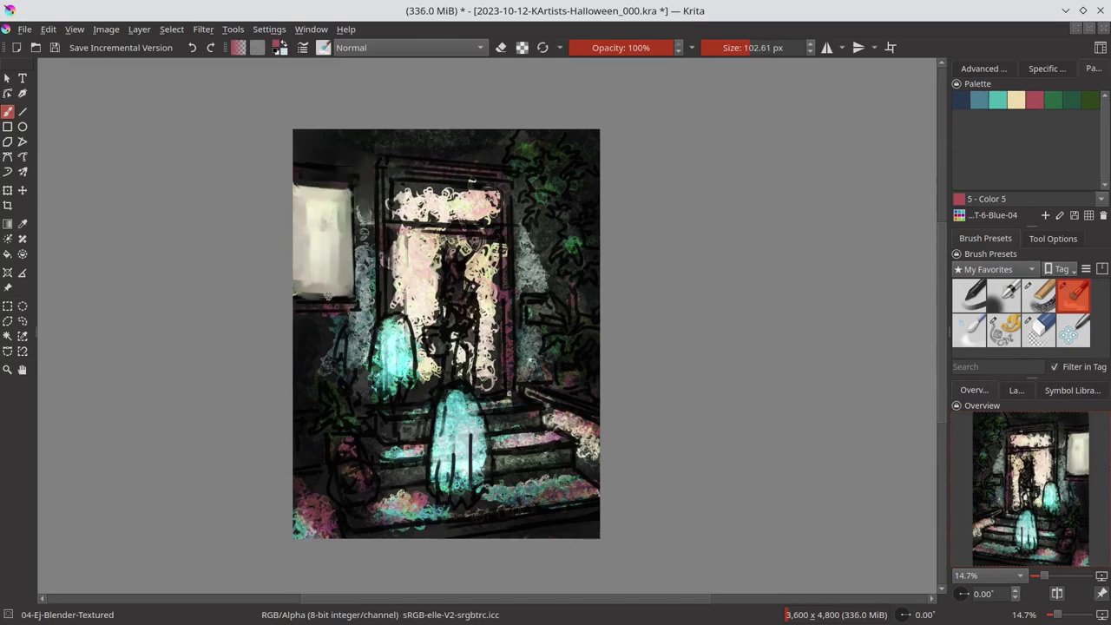
key(])
key(])
key(])
key(bracketleft)
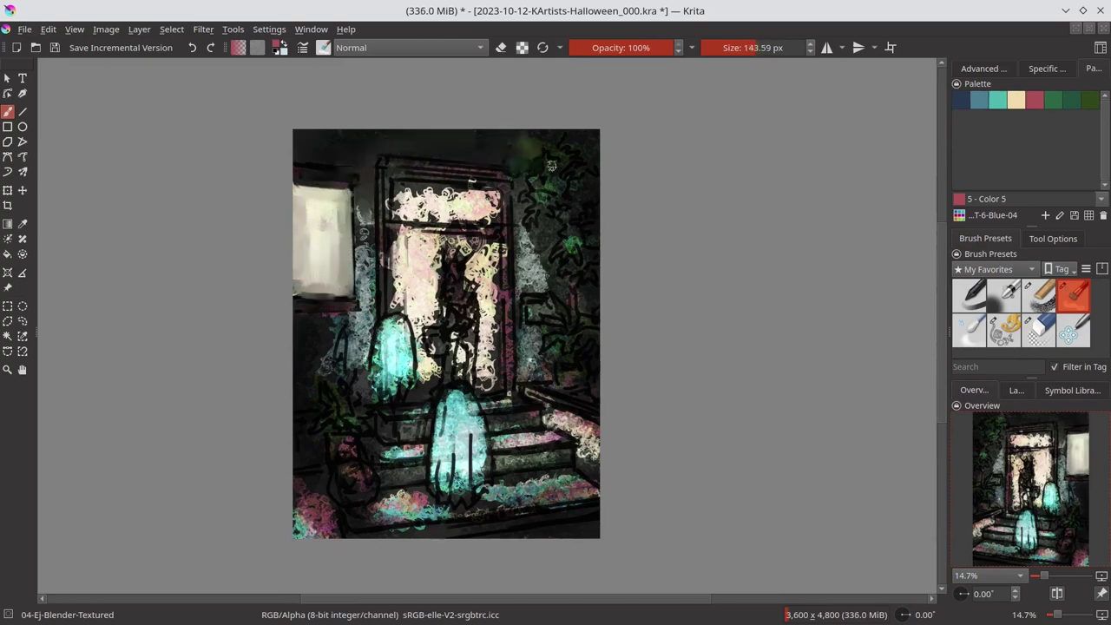
mouse_move(525, 217)
mouse_down()
mouse_move(525, 278)
mouse_move(542, 291)
mouse_move(531, 335)
mouse_move(540, 378)
mouse_move(605, 451)
mouse_up()
key(ctrl+s)
With the grainy chalk brush, add light strokes on the right steps and green leaf strokes on the foliage
key(comma)
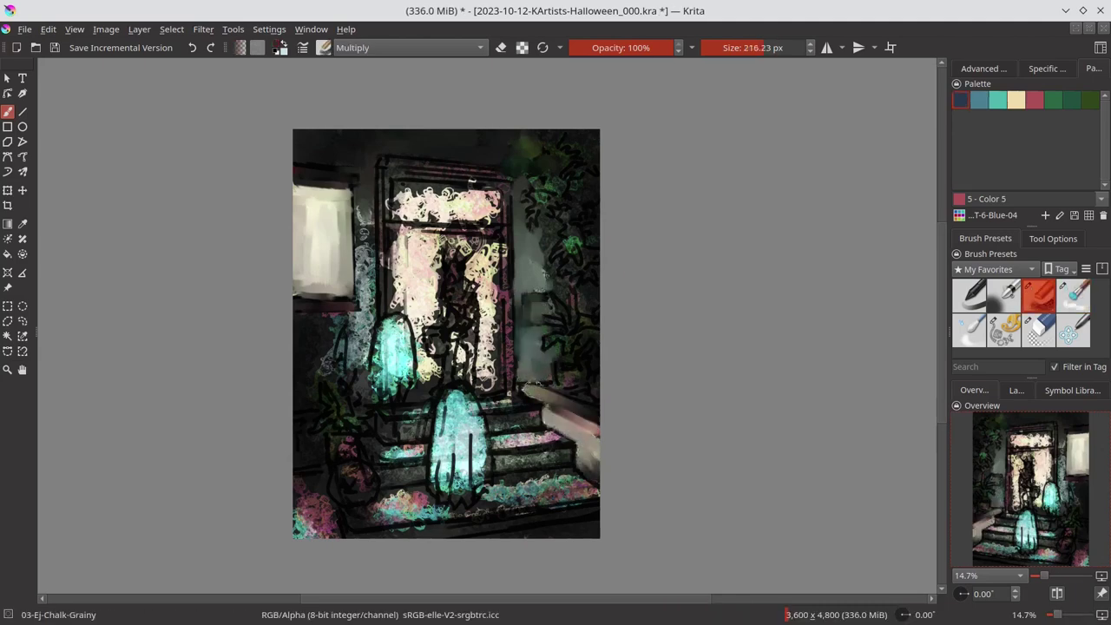
drag(530, 383, 597, 424)
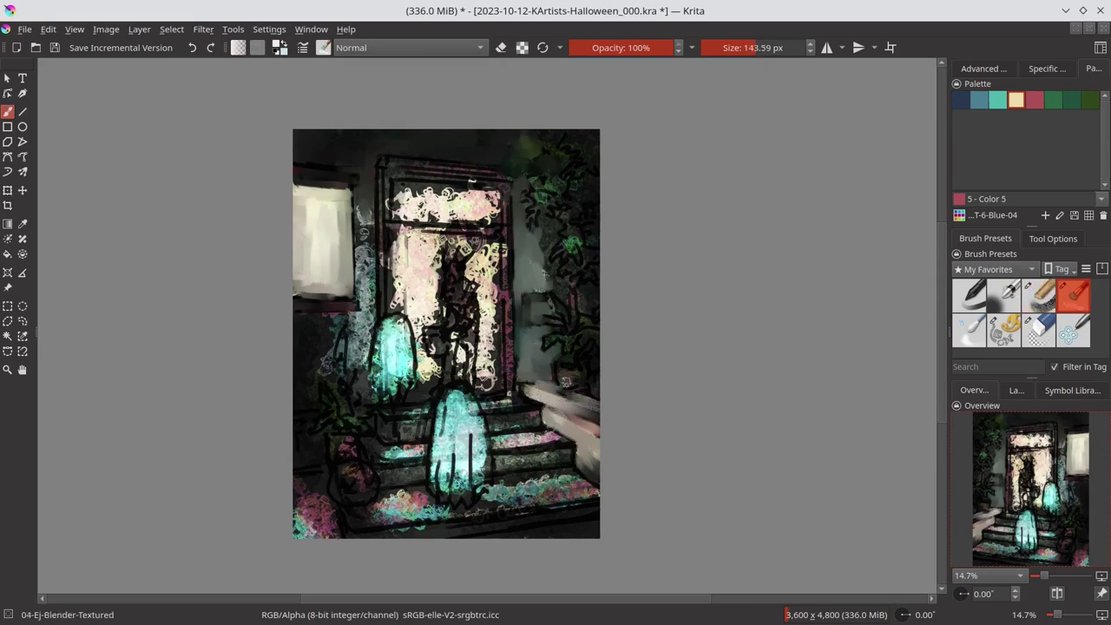
click(983, 68)
drag(549, 361, 582, 389)
ctrl+click(583, 245)
drag(552, 248, 577, 260)
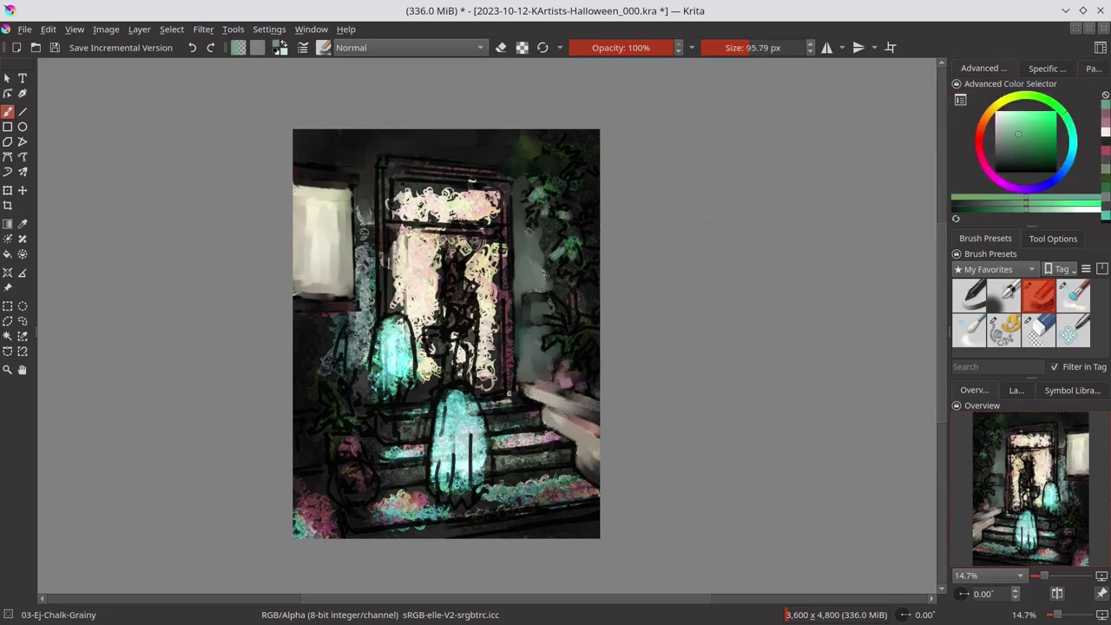
drag(343, 391, 377, 434)
drag(538, 312, 596, 314)
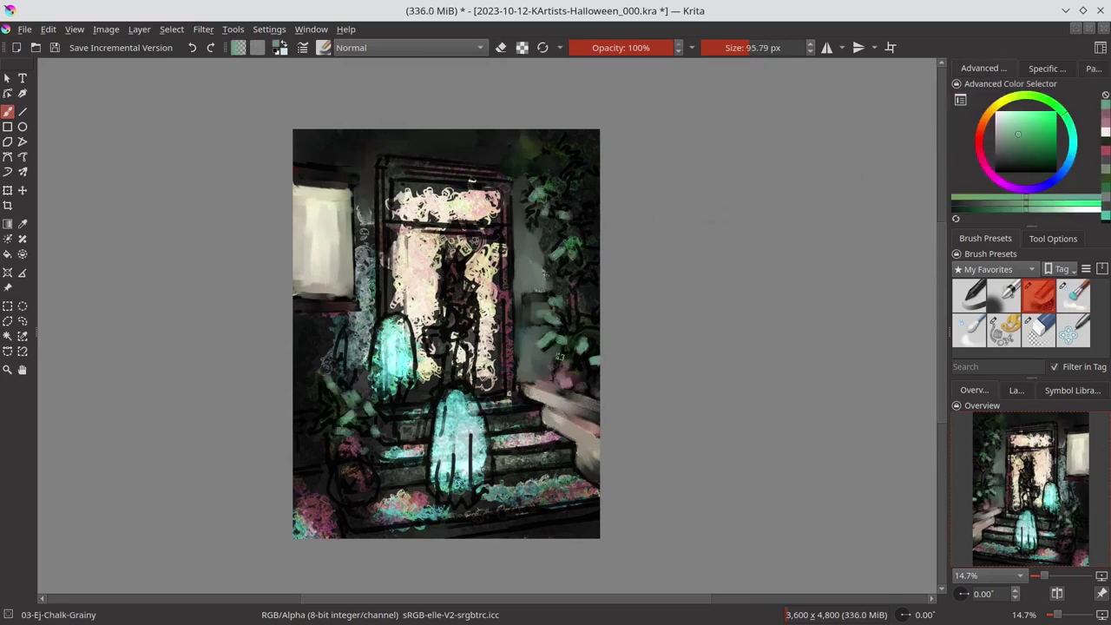
Paint cream over the left window and doorway with a roughly 196 px brush
ctrl+click(321, 243)
mouse_move(299, 209)
mouse_down()
mouse_move(346, 261)
mouse_move(343, 287)
mouse_up()
drag(478, 269, 426, 399)
drag(408, 191, 495, 202)
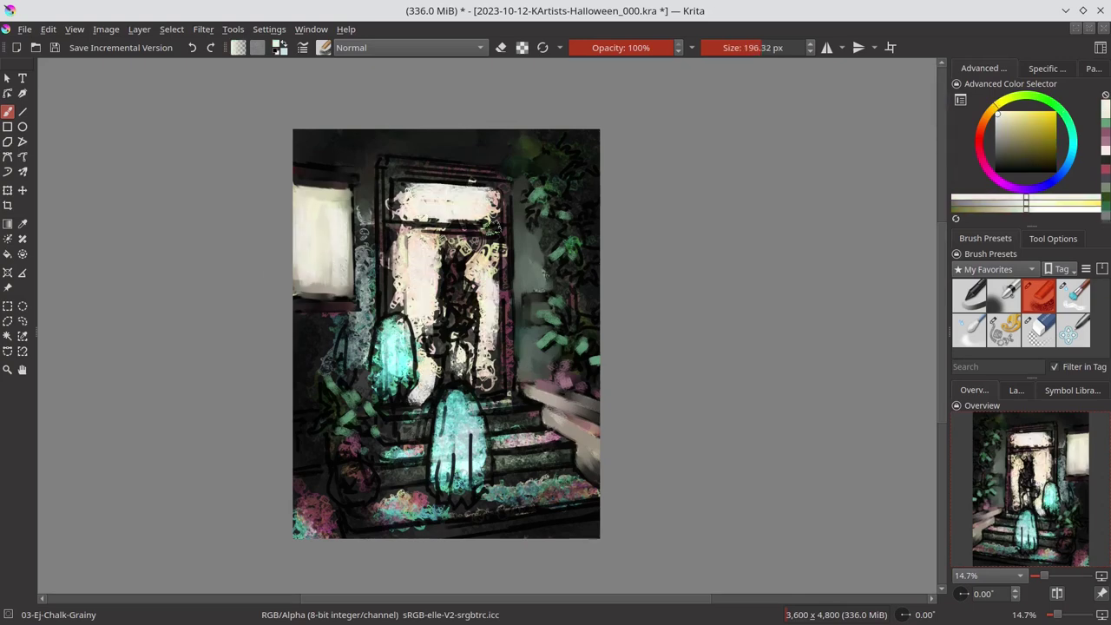
Blend the wall between window and door, darken the doorway figure, and smooth the window top and doorway
key(.)
mouse_move(322, 318)
mouse_down()
mouse_move(341, 395)
mouse_move(365, 235)
mouse_up()
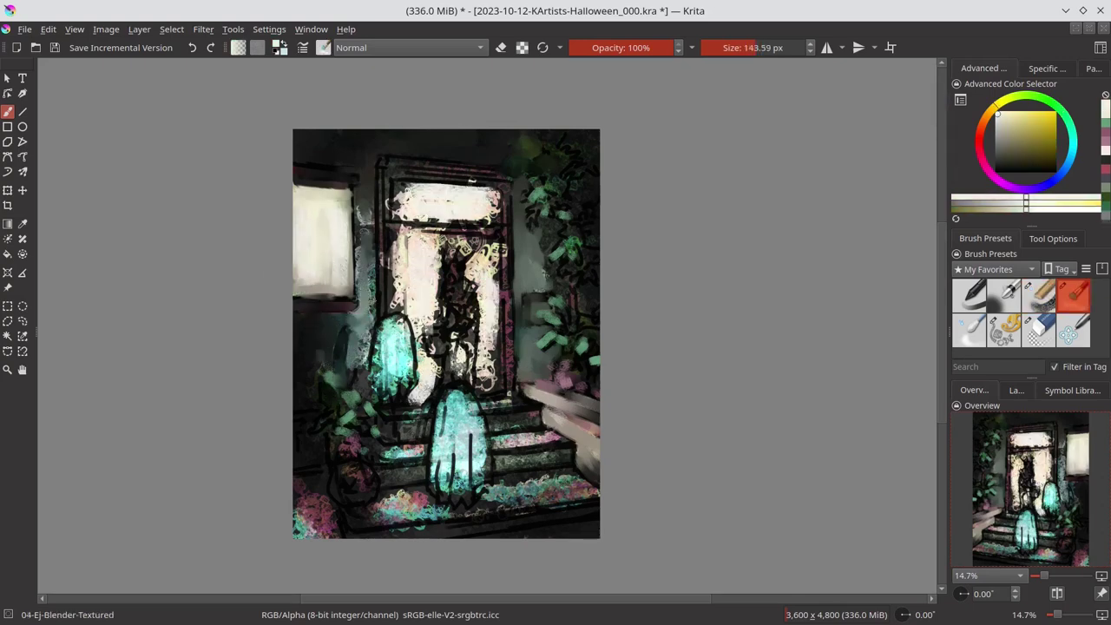
mouse_move(358, 330)
mouse_down()
mouse_move(374, 199)
mouse_move(418, 250)
mouse_move(401, 321)
mouse_up()
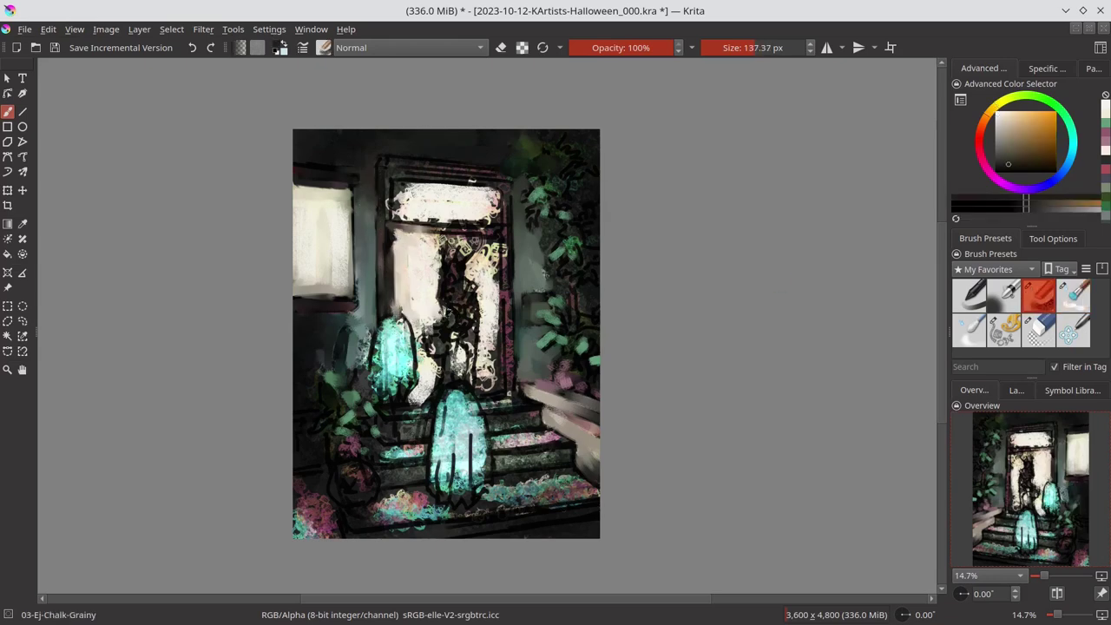
ctrl+click(456, 326)
drag(468, 339, 469, 391)
click(1072, 299)
ctrl+click(443, 204)
drag(434, 256, 477, 235)
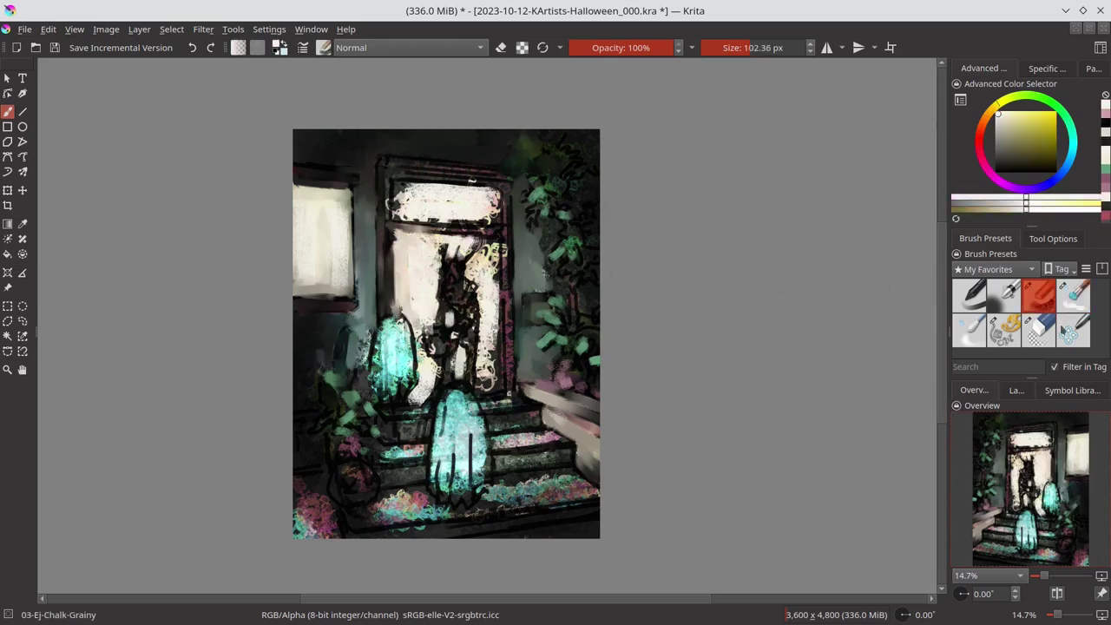
mouse_move(386, 228)
mouse_down()
mouse_move(495, 204)
mouse_move(399, 187)
mouse_move(508, 165)
mouse_up()
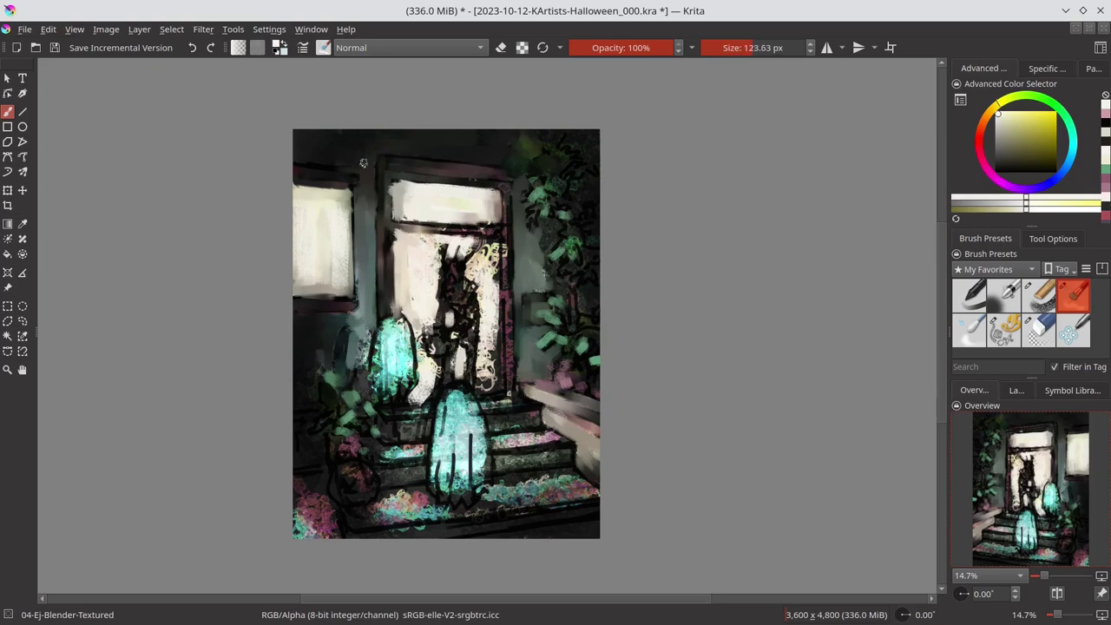
Soften the left ghost, pink flowers and pumpkin foliage with the blender, then save
key(bracketleft)
key(bracketleft)
key(slash)
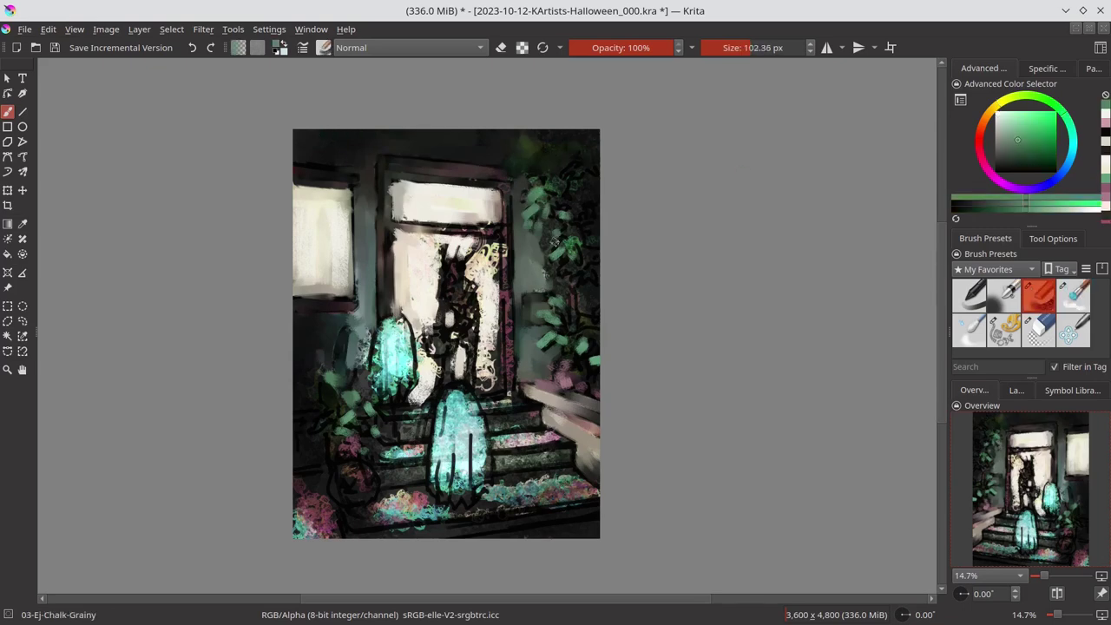
ctrl+click(555, 242)
key(bracketleft)
key(bracketleft)
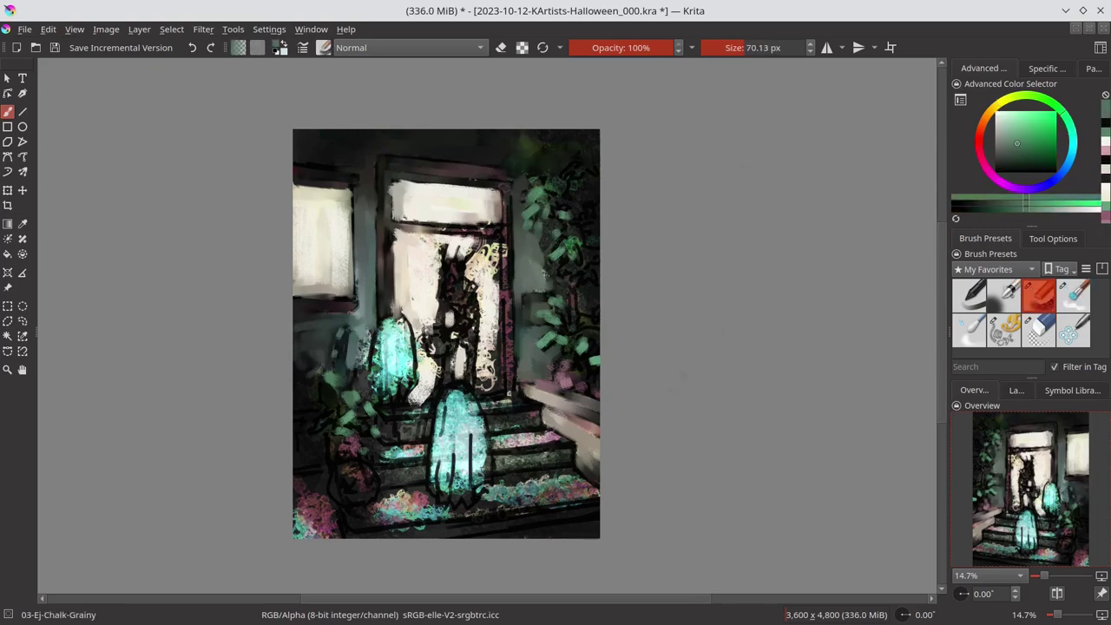
key(slash)
drag(357, 286, 408, 382)
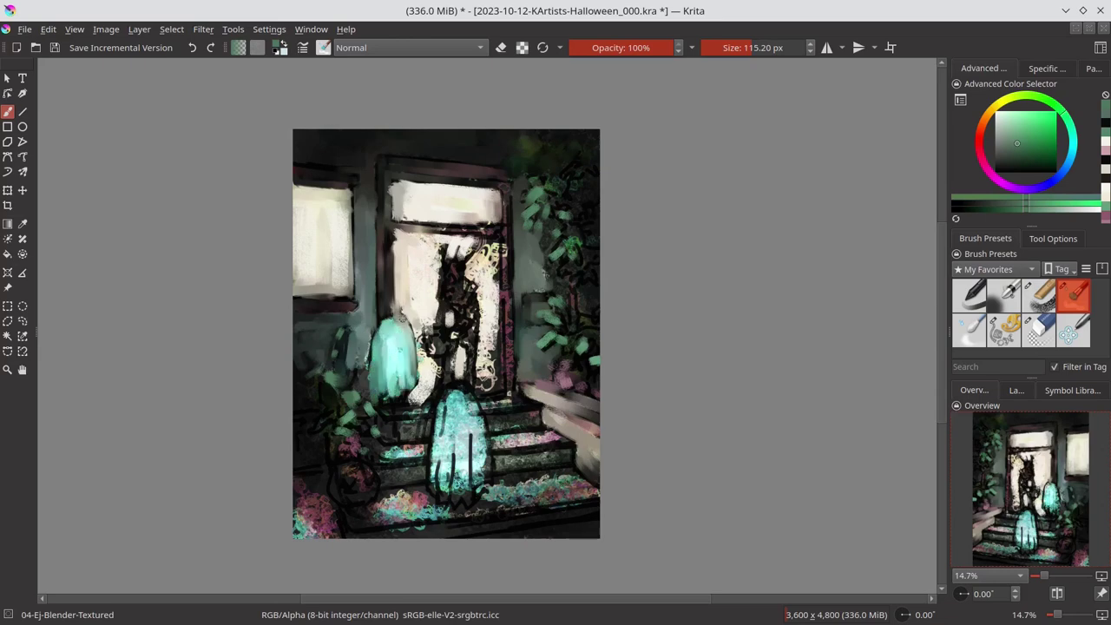
drag(391, 304, 321, 383)
key(bracketright)
mouse_move(321, 478)
mouse_down()
mouse_move(308, 530)
mouse_move(362, 488)
mouse_move(351, 413)
mouse_up()
key(bracketleft)
drag(334, 356, 363, 389)
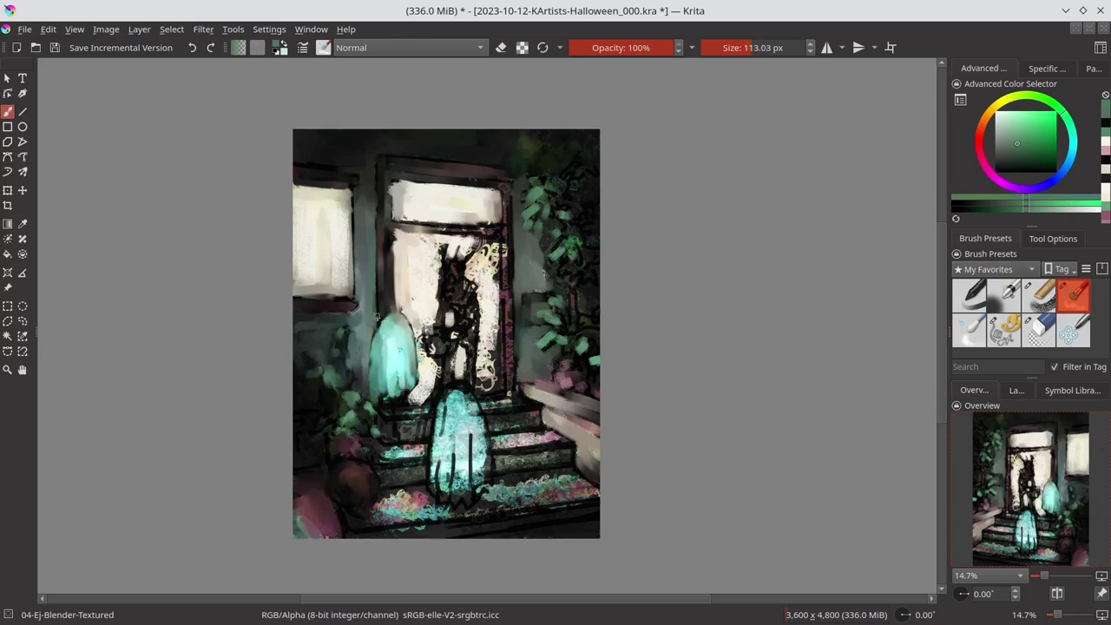
key(ctrl+s)
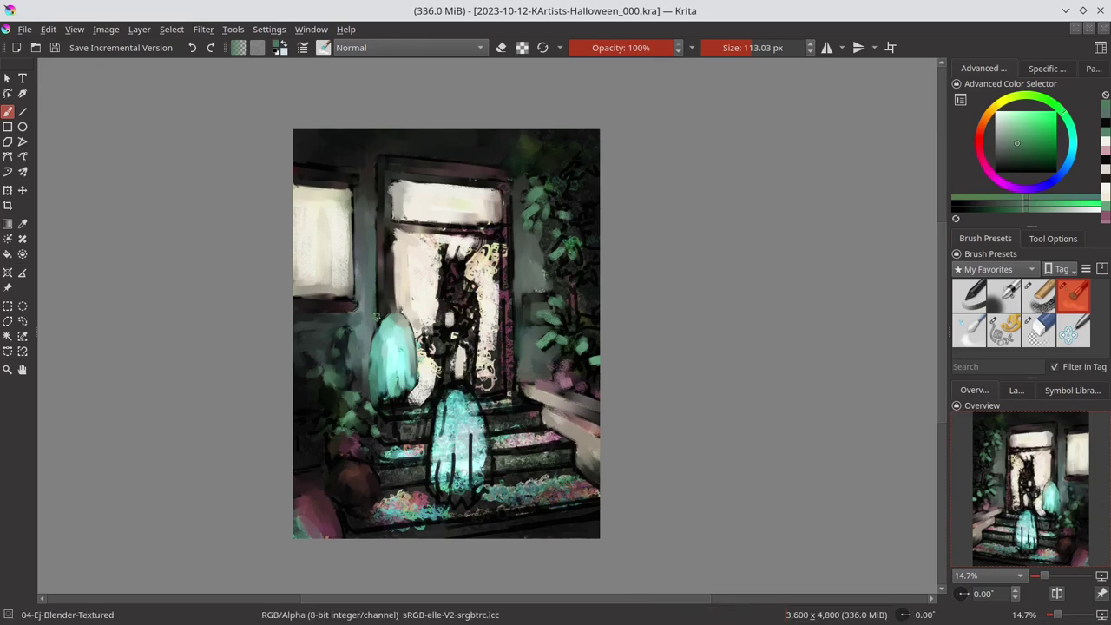
Blend the lower steps, add pinkish strokes to the pumpkin, reshape the ghosts, and brighten the right door panel and steps
click(378, 318)
mouse_move(357, 525)
mouse_down()
mouse_move(439, 493)
mouse_move(379, 474)
mouse_up()
ctrl+click(347, 443)
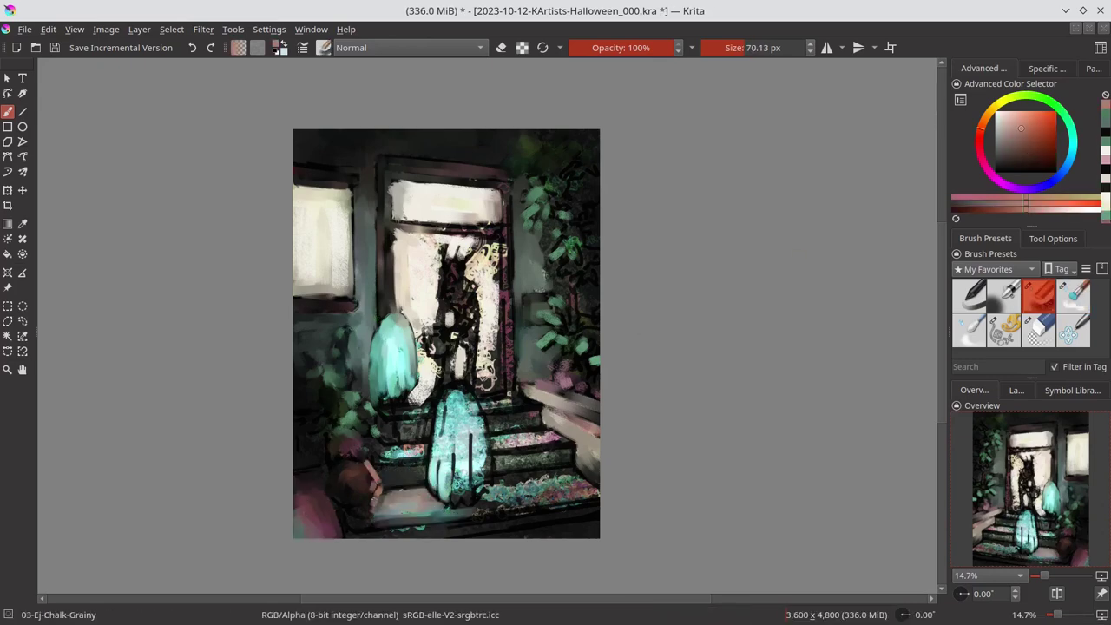
drag(358, 434, 369, 465)
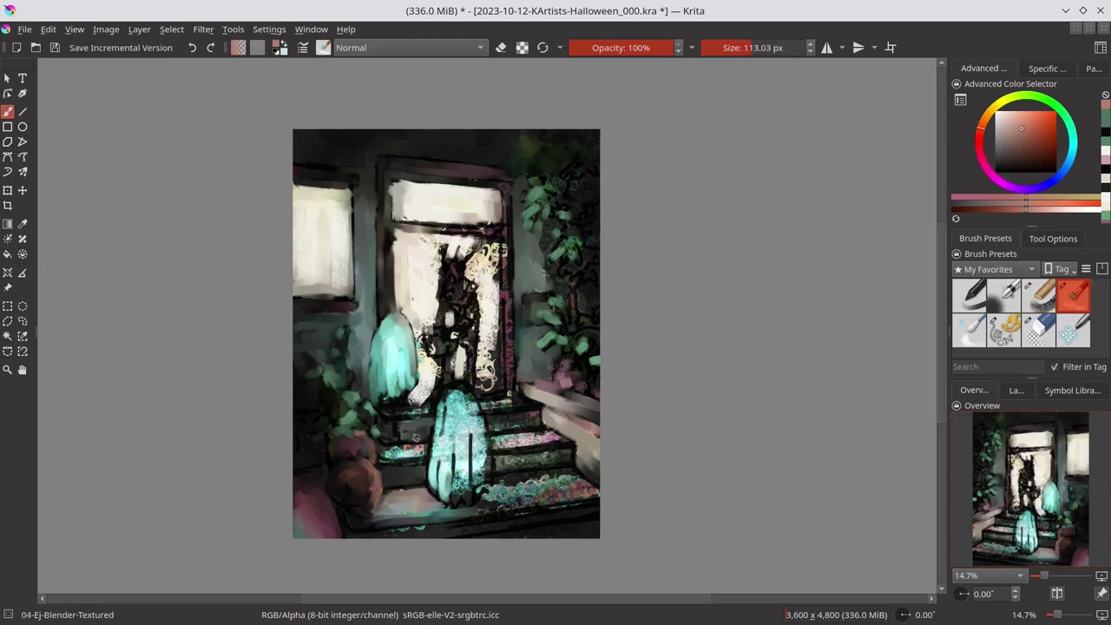
mouse_move(408, 400)
mouse_down()
mouse_move(417, 330)
mouse_move(447, 391)
mouse_move(482, 408)
mouse_move(400, 451)
mouse_up()
mouse_move(495, 443)
mouse_down()
mouse_move(556, 438)
mouse_move(491, 304)
mouse_up()
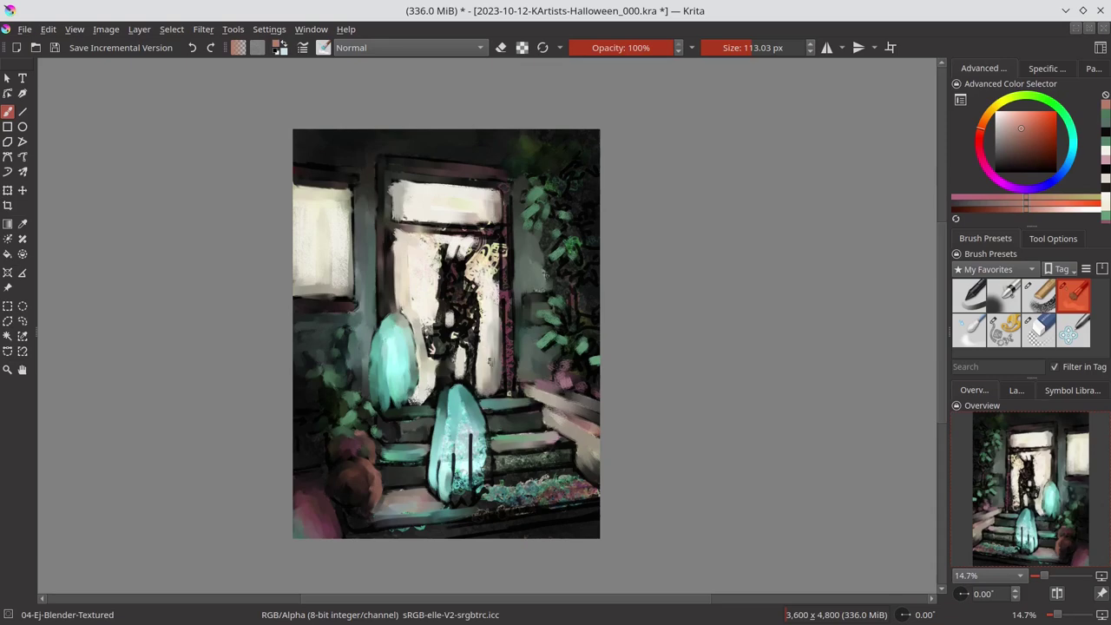
drag(486, 351, 499, 397)
Add dark strokes at bottom left, reshape the doorway figure, and smooth the doorway top and right door frame
key(slash)
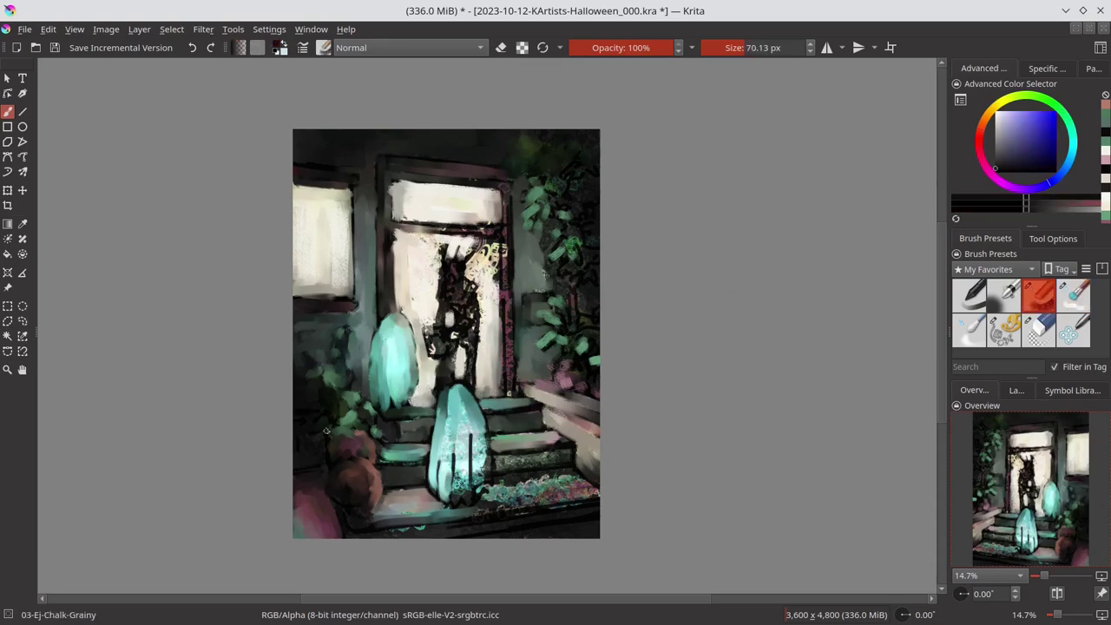
drag(317, 486, 328, 528)
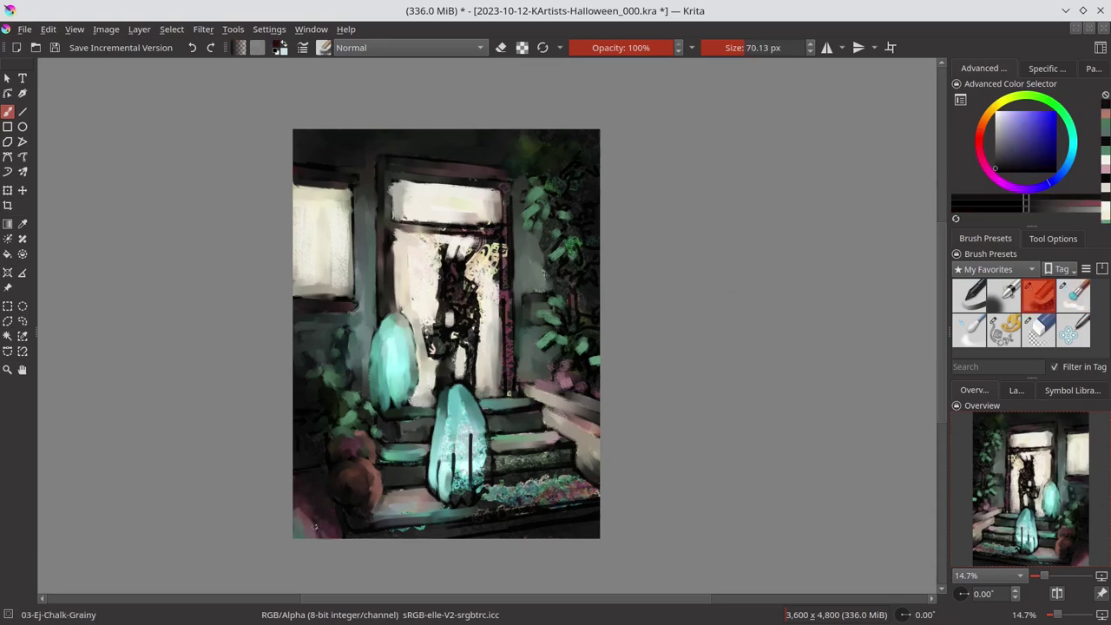
key(slash)
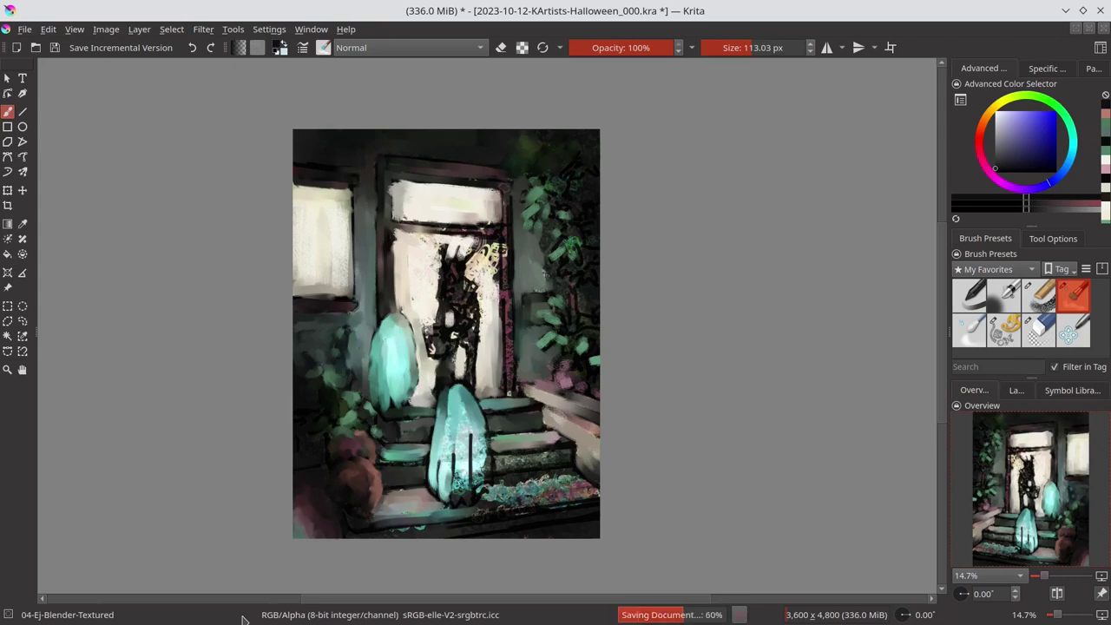
mouse_move(433, 291)
mouse_down()
mouse_move(469, 243)
mouse_move(486, 274)
mouse_move(499, 252)
mouse_up()
key(bracketleft)
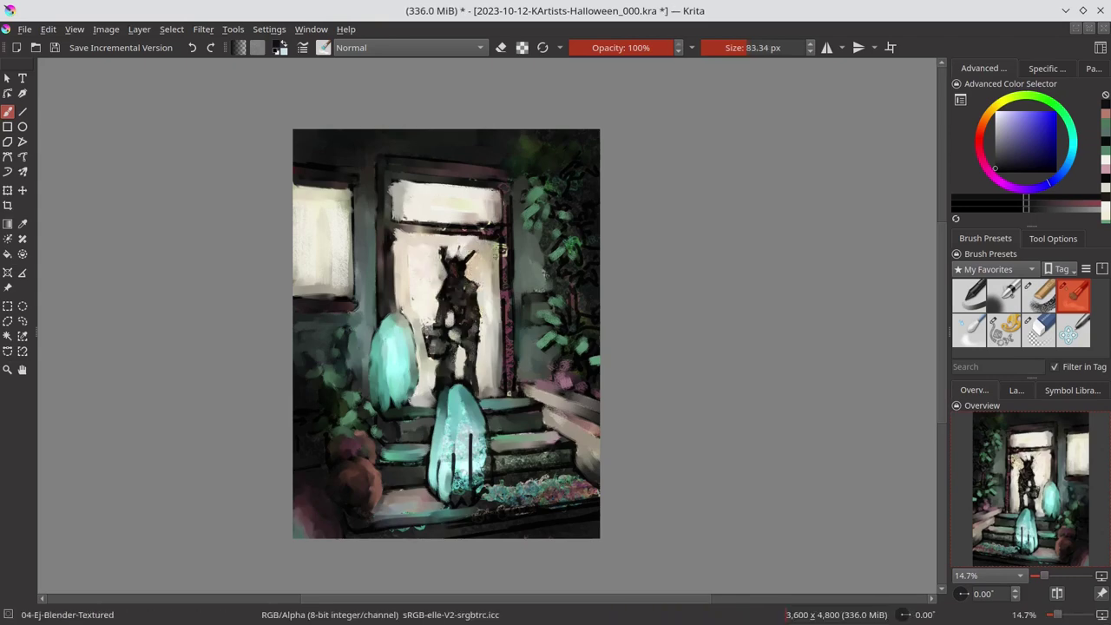
drag(409, 348, 401, 333)
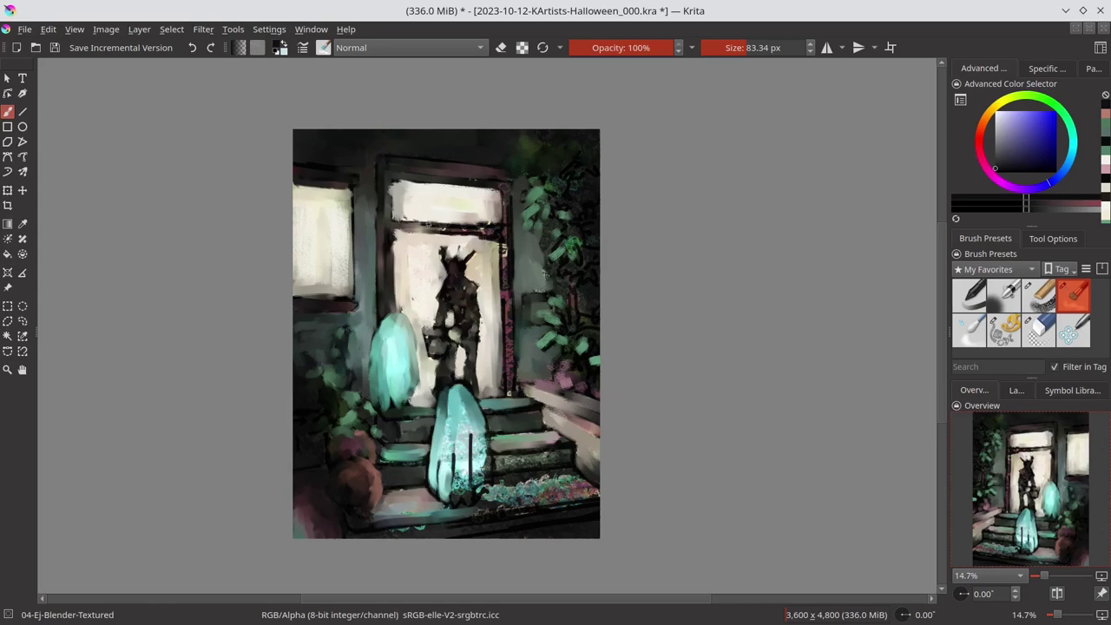
drag(504, 227, 395, 247)
drag(505, 201, 509, 373)
drag(521, 300, 511, 384)
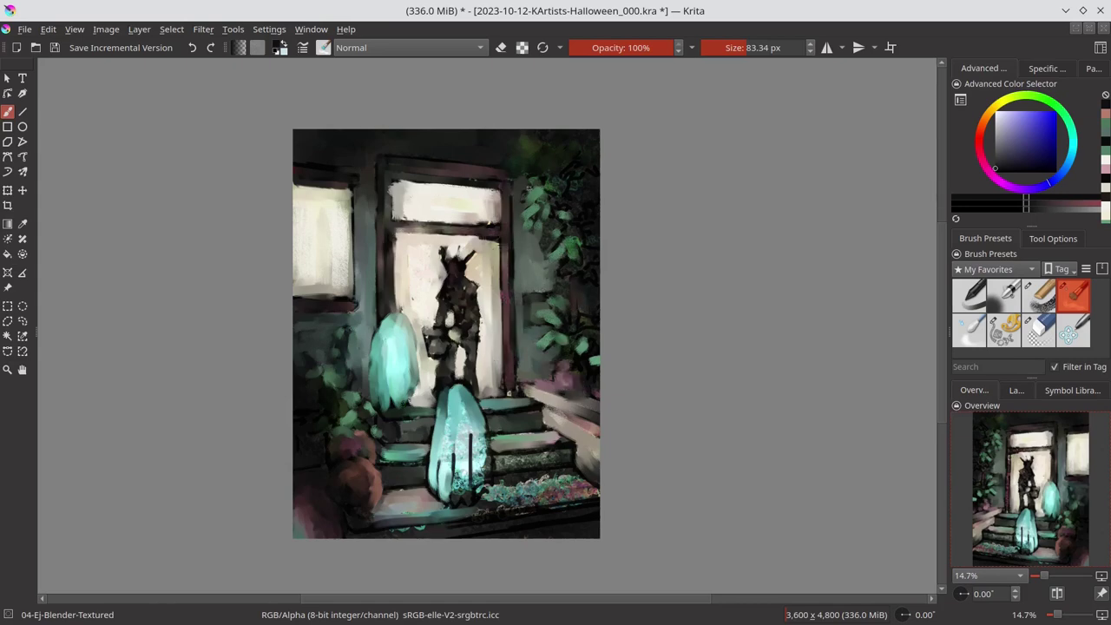
Smooth the front ghost, bottom-step flowers, step edges and right door frame, then save again
drag(461, 434, 465, 499)
drag(447, 408, 478, 478)
mouse_move(482, 395)
mouse_down()
mouse_move(487, 495)
mouse_move(562, 482)
mouse_move(595, 496)
mouse_move(458, 526)
mouse_up()
key(bracketright)
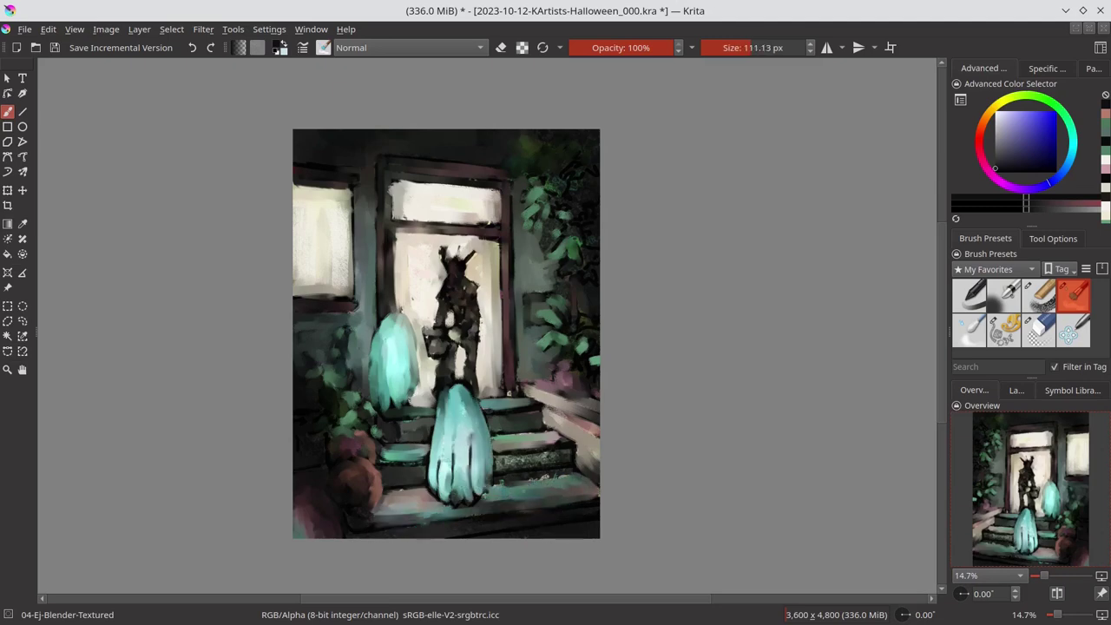
mouse_move(500, 479)
mouse_down()
mouse_move(580, 474)
mouse_move(571, 460)
mouse_up()
key(bracketleft)
drag(374, 462, 424, 459)
drag(493, 437, 551, 439)
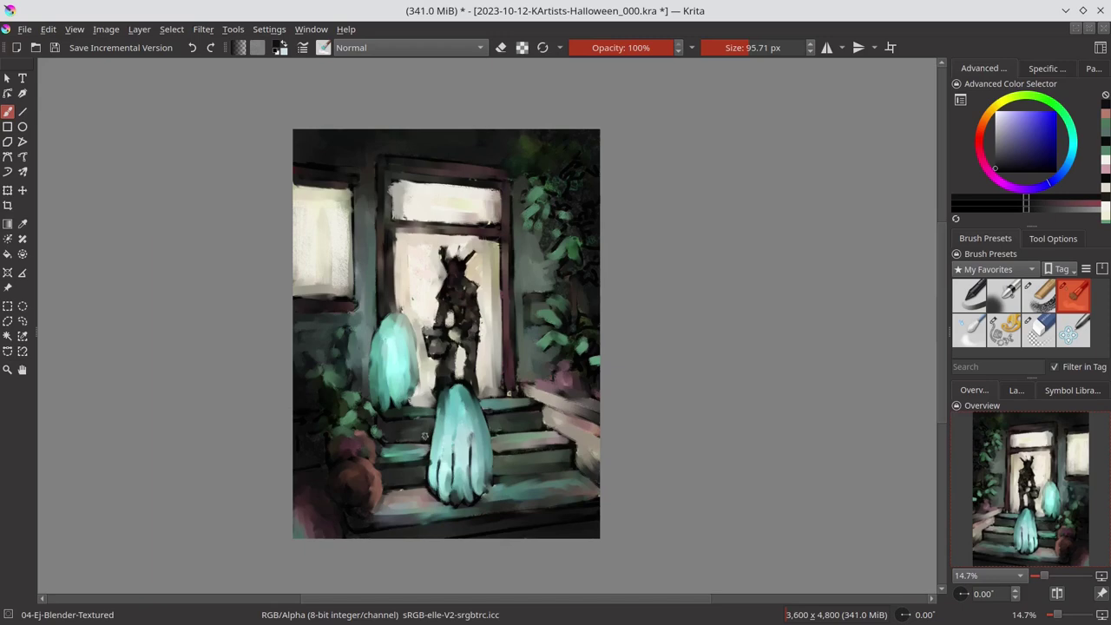
key(bracketright)
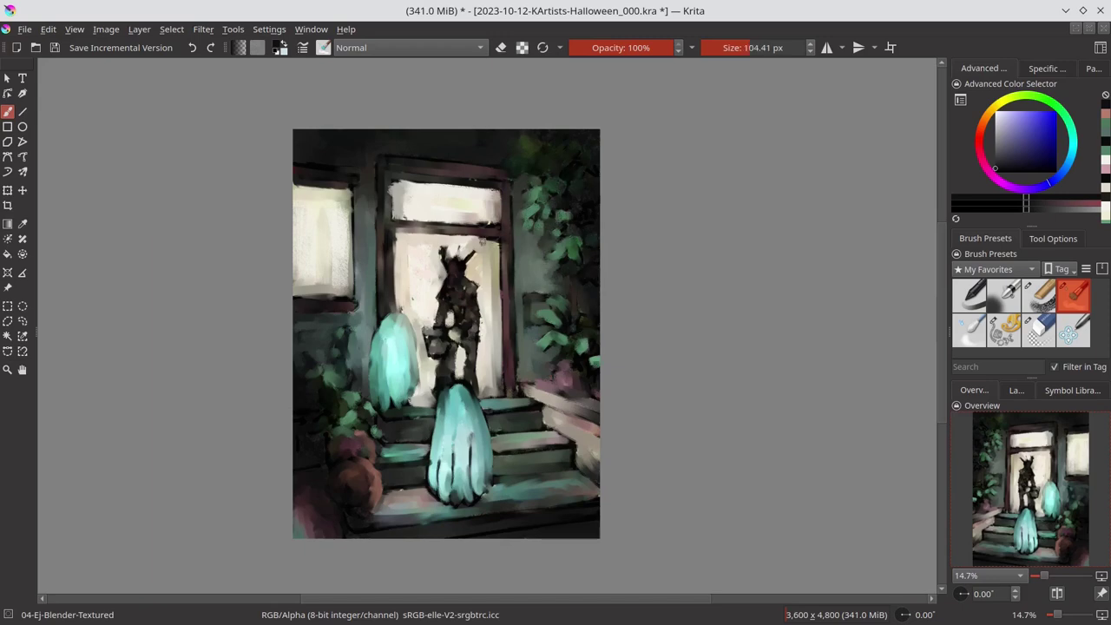
drag(501, 326, 470, 217)
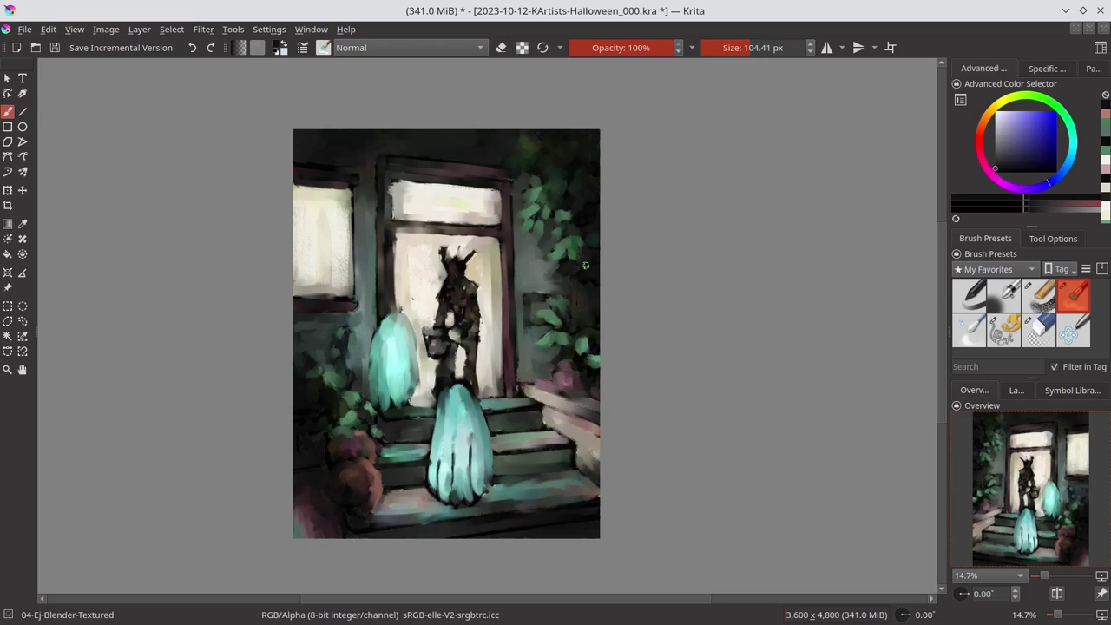
key(ctrl+s)
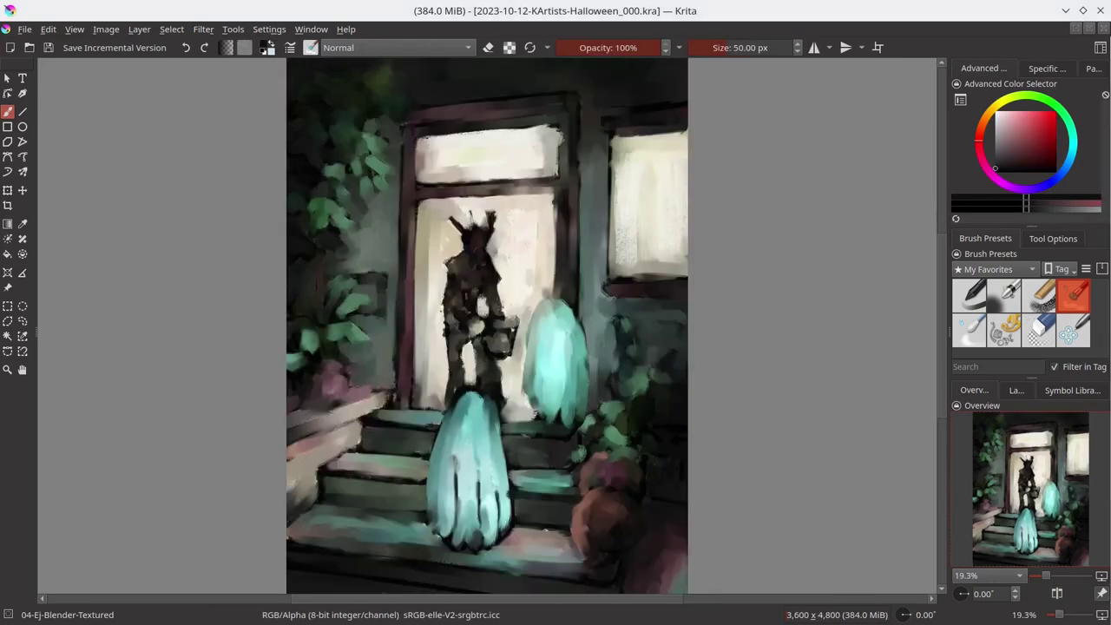
Lower the assistants' opacity, set their guide colour, and choose the Perspective assistant type
click(7, 273)
click(999, 338)
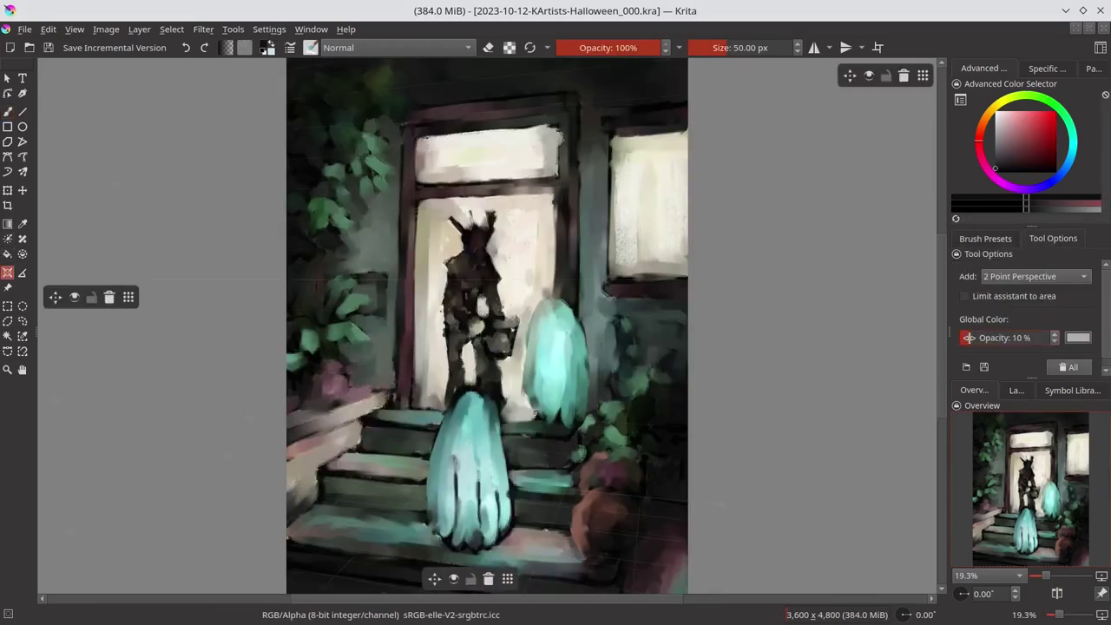
click(1078, 338)
click(640, 414)
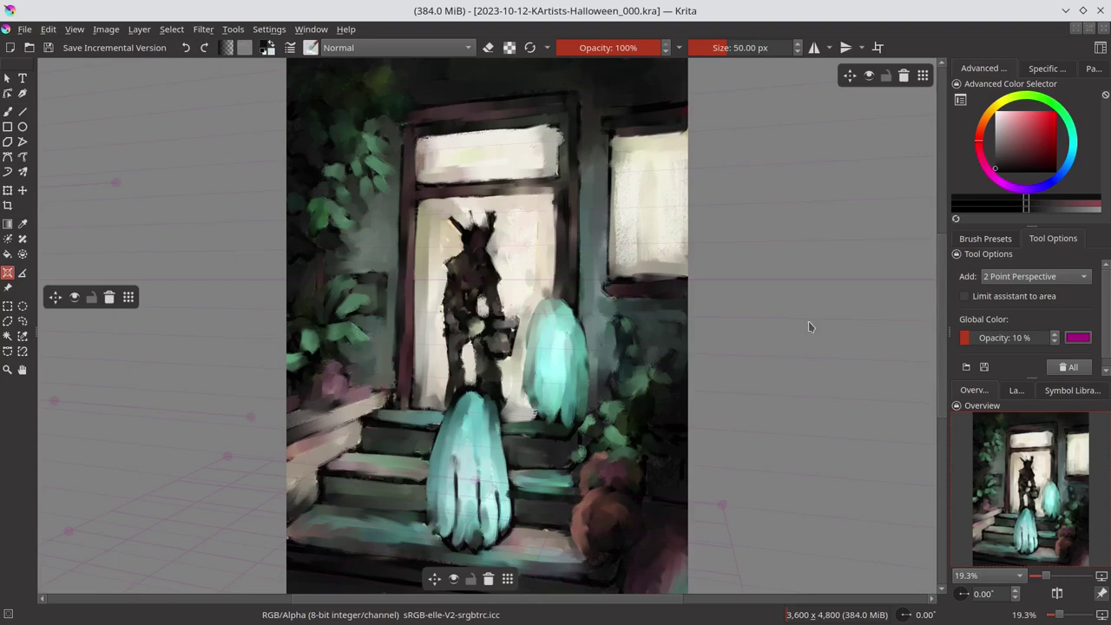
click(1034, 276)
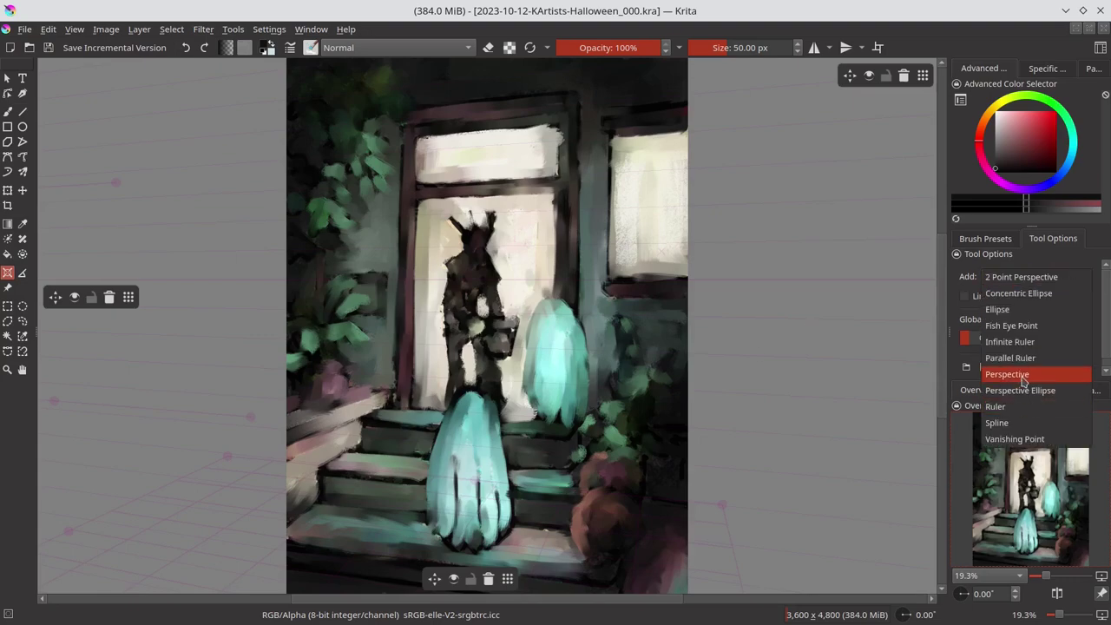
click(1012, 373)
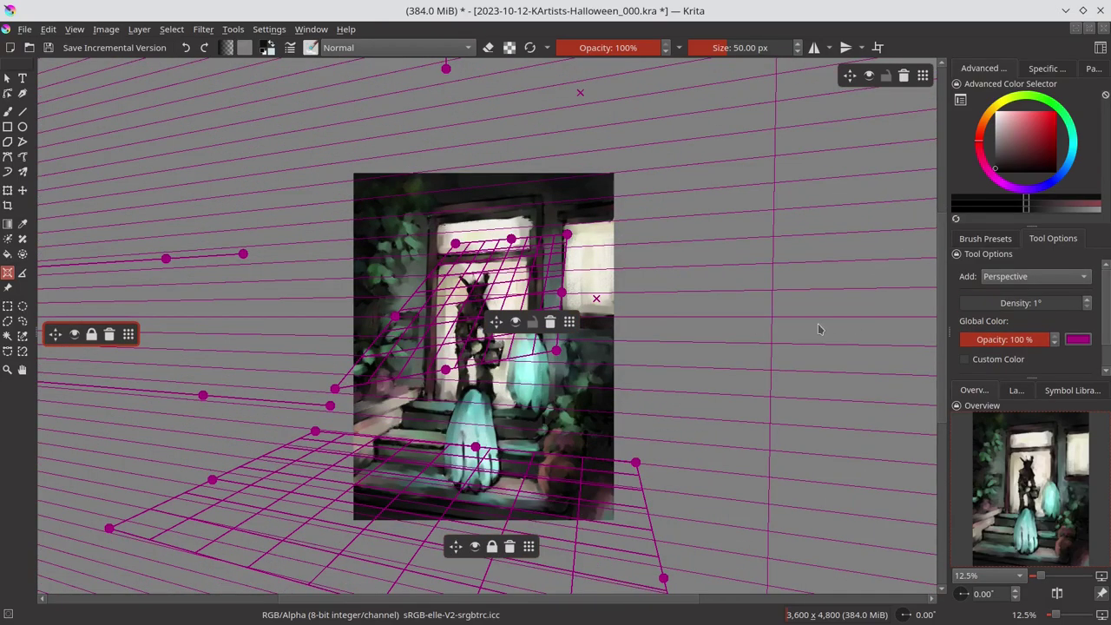
Pull the perspective grid's top corners outward around the doorway and raise subdivisions to 18
scroll(704, 445, down, 4)
scroll(657, 375, up, 2)
scroll(633, 182, up, 2)
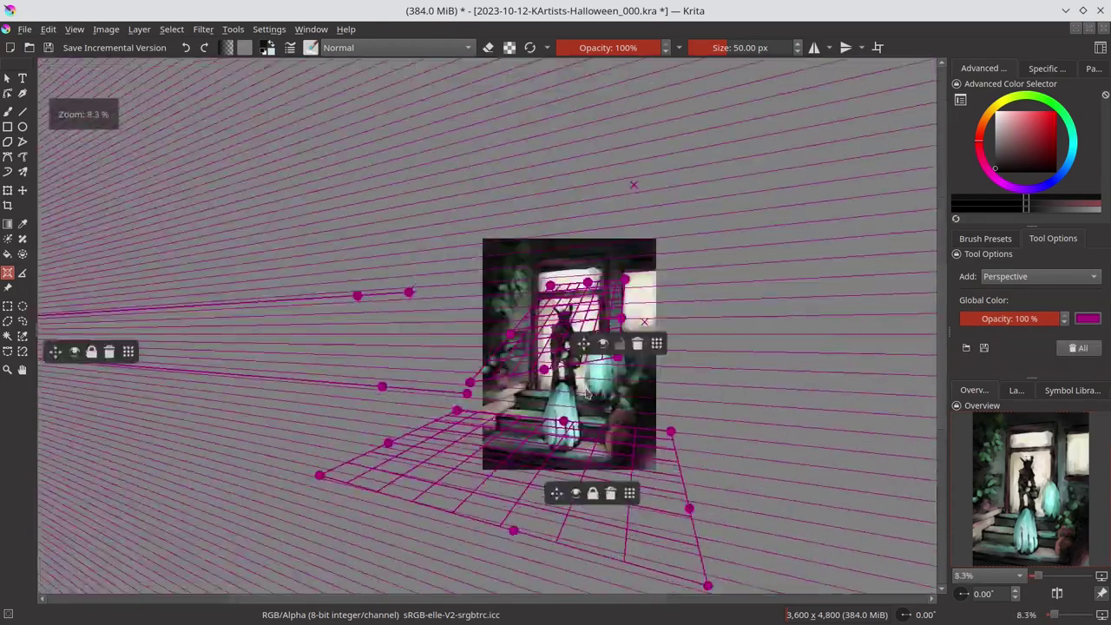
drag(532, 233, 397, 127)
drag(645, 225, 735, 84)
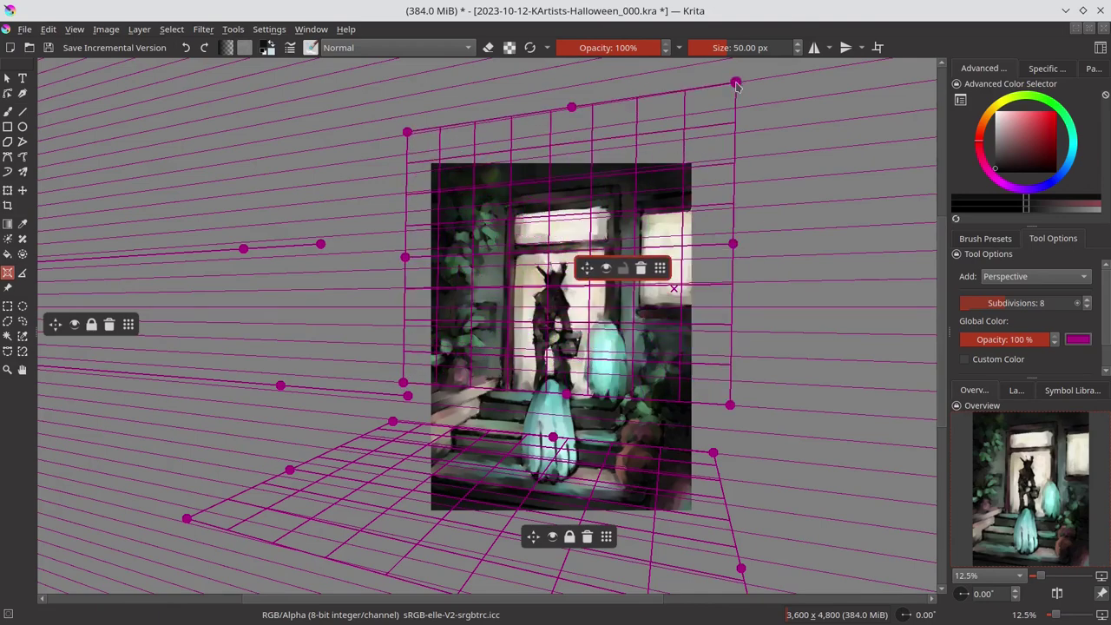
drag(396, 127, 405, 134)
drag(1002, 302, 1061, 300)
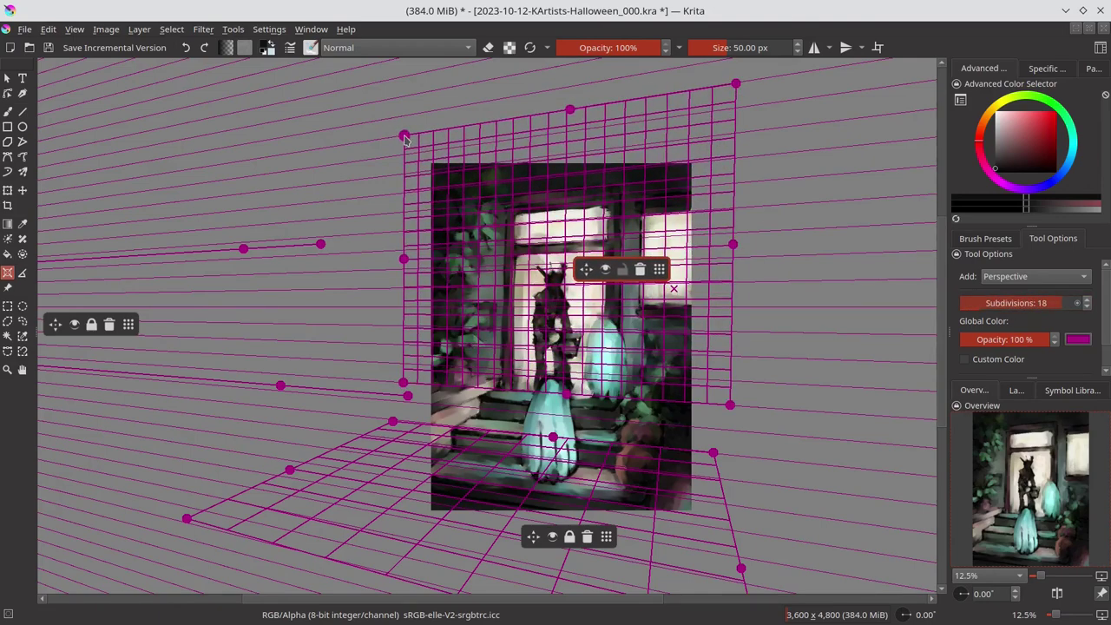
click(8, 111)
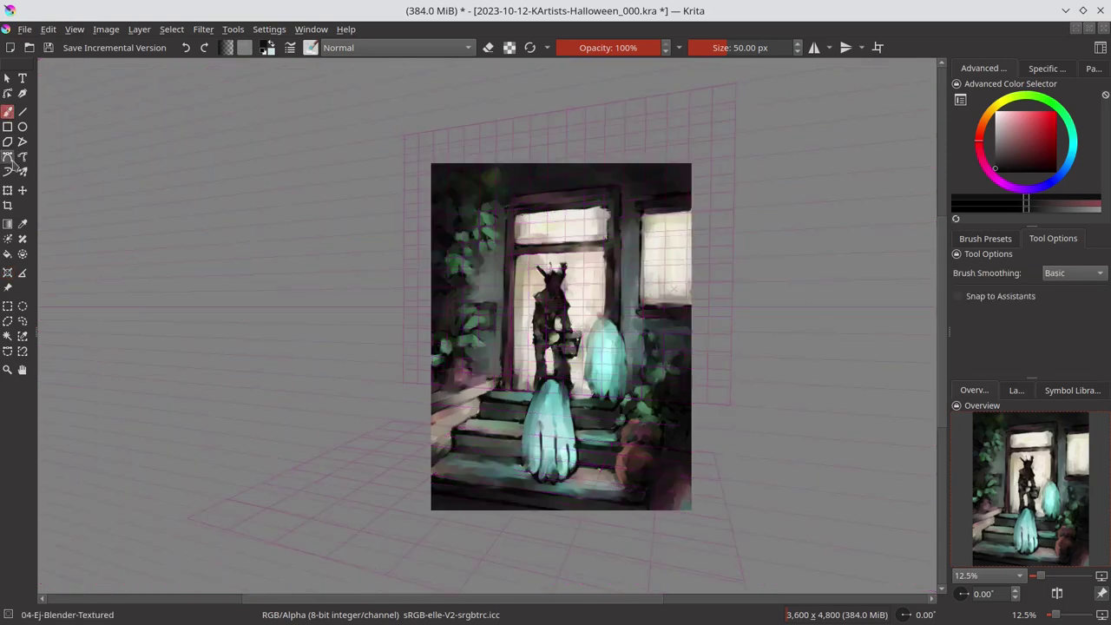
Add a vanishing-point assistant and position it beside the right window with 1° density
click(7, 273)
click(1021, 276)
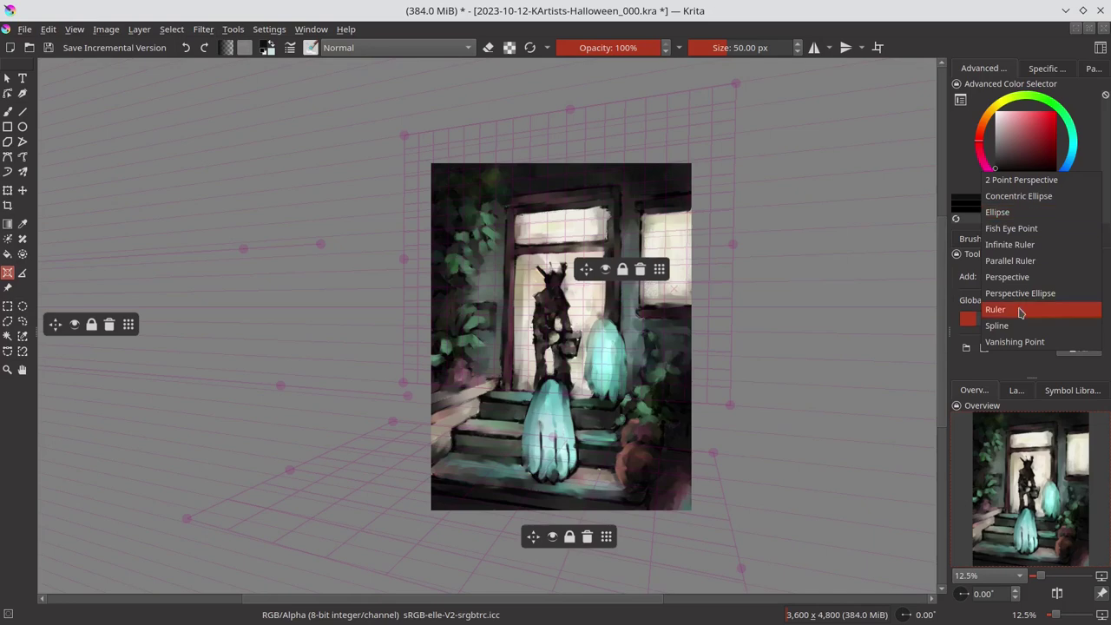
click(1015, 341)
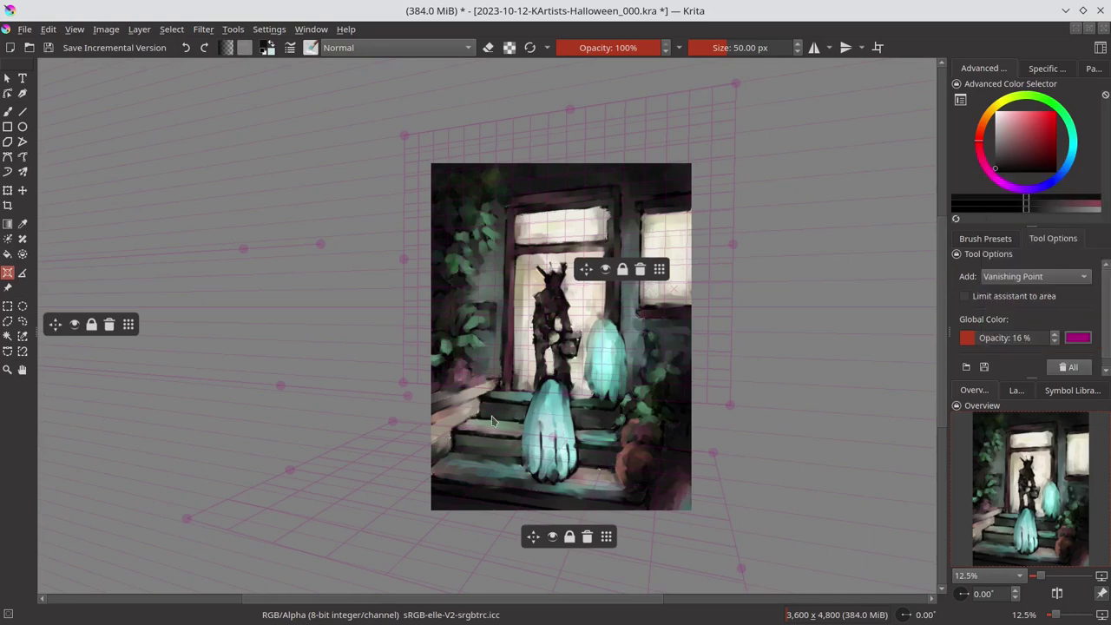
click(547, 415)
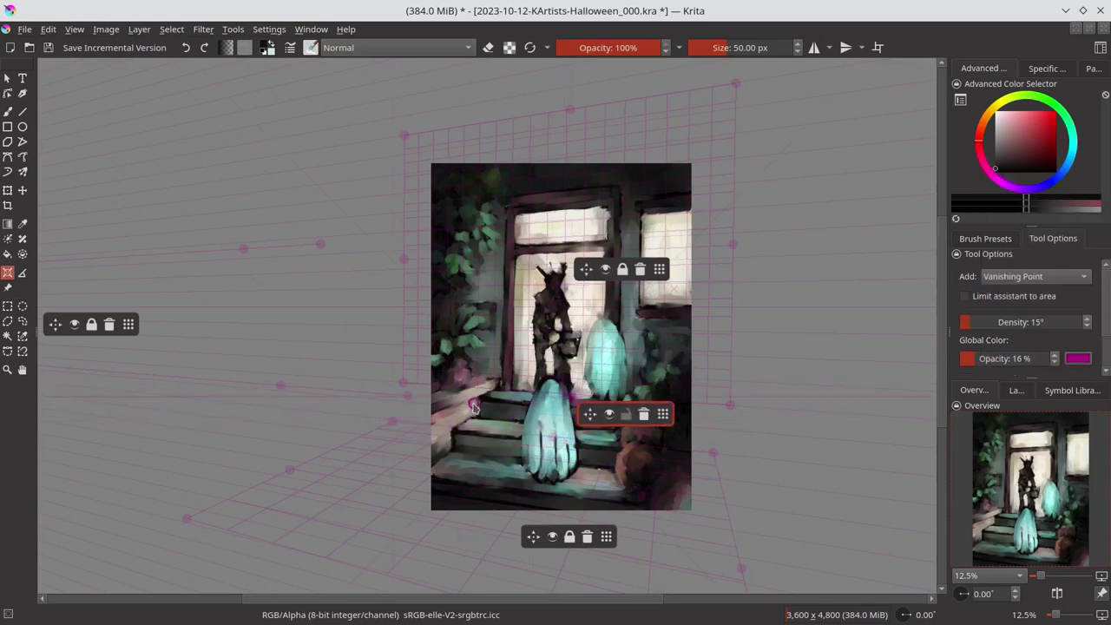
mouse_move(569, 395)
mouse_down()
mouse_move(551, 368)
mouse_move(662, 330)
mouse_up()
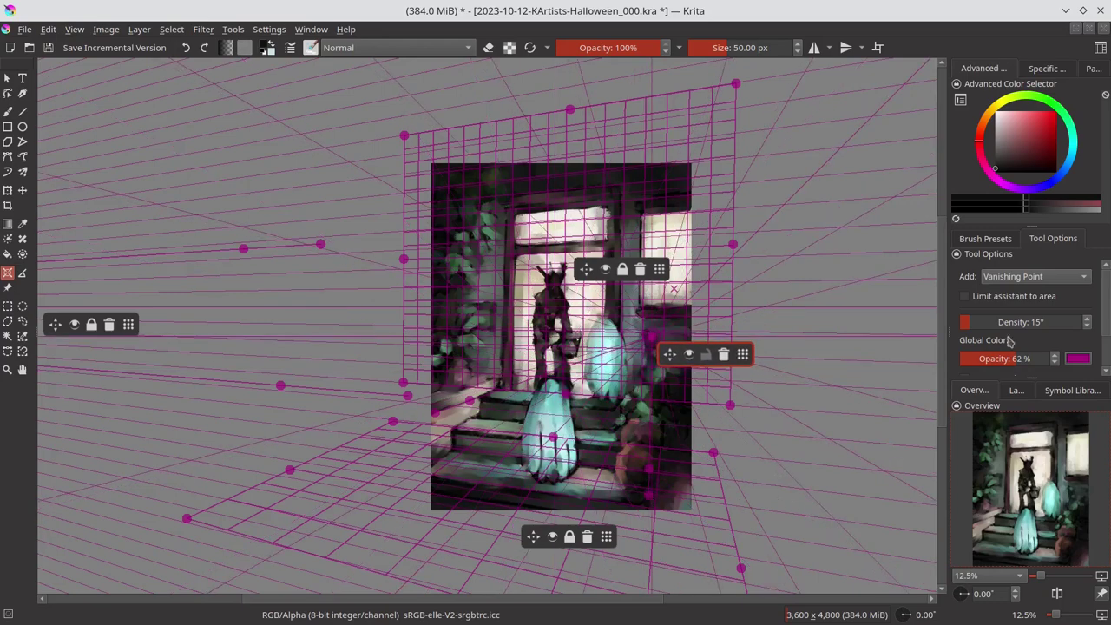
drag(1029, 322, 966, 322)
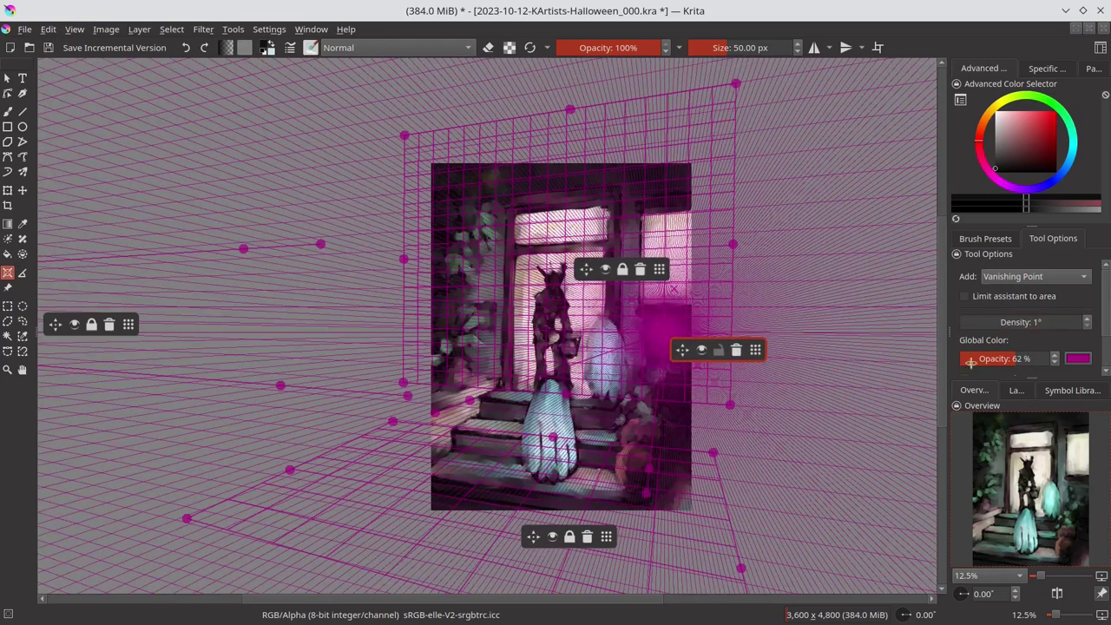
Fade the guides to 11% opacity, hide the floor perspective guide, and return to the brush
drag(971, 363, 981, 360)
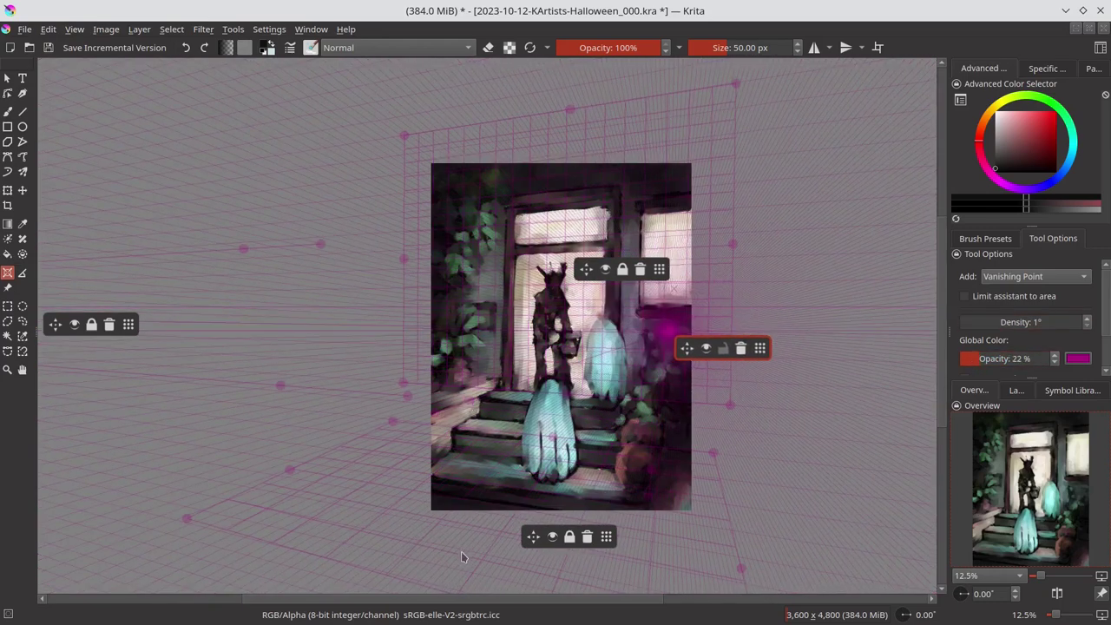
click(553, 539)
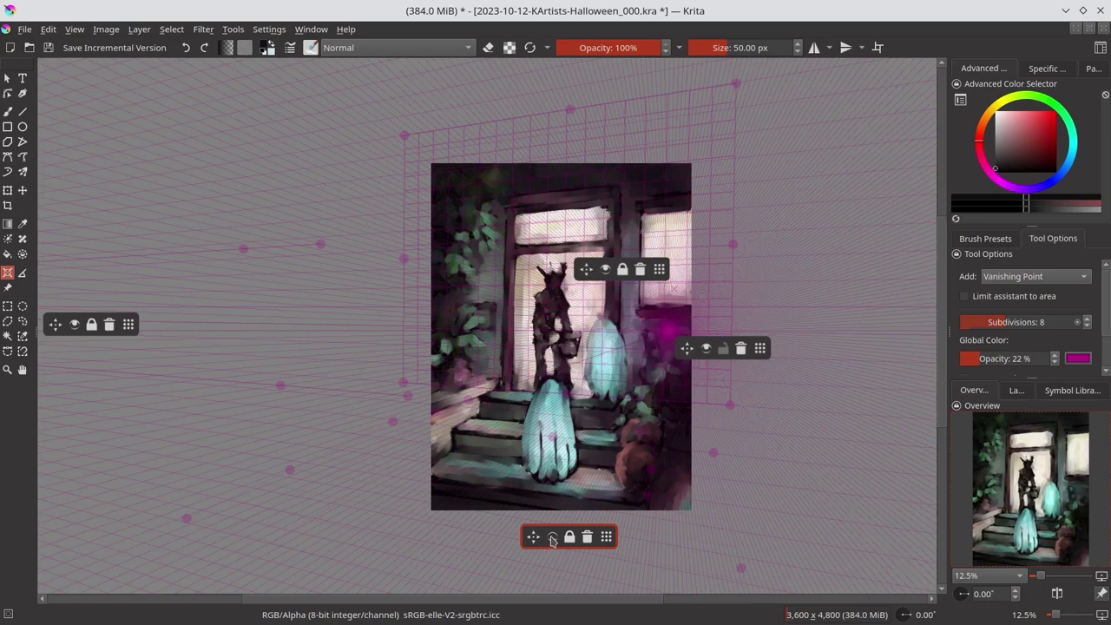
click(1078, 358)
key(Escape)
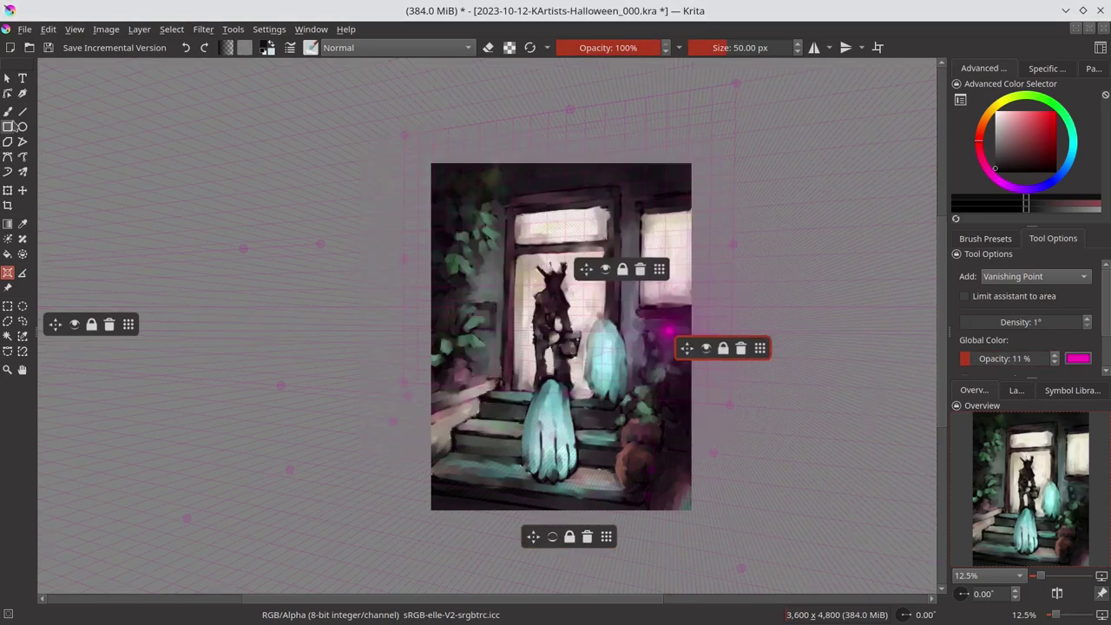
key(b)
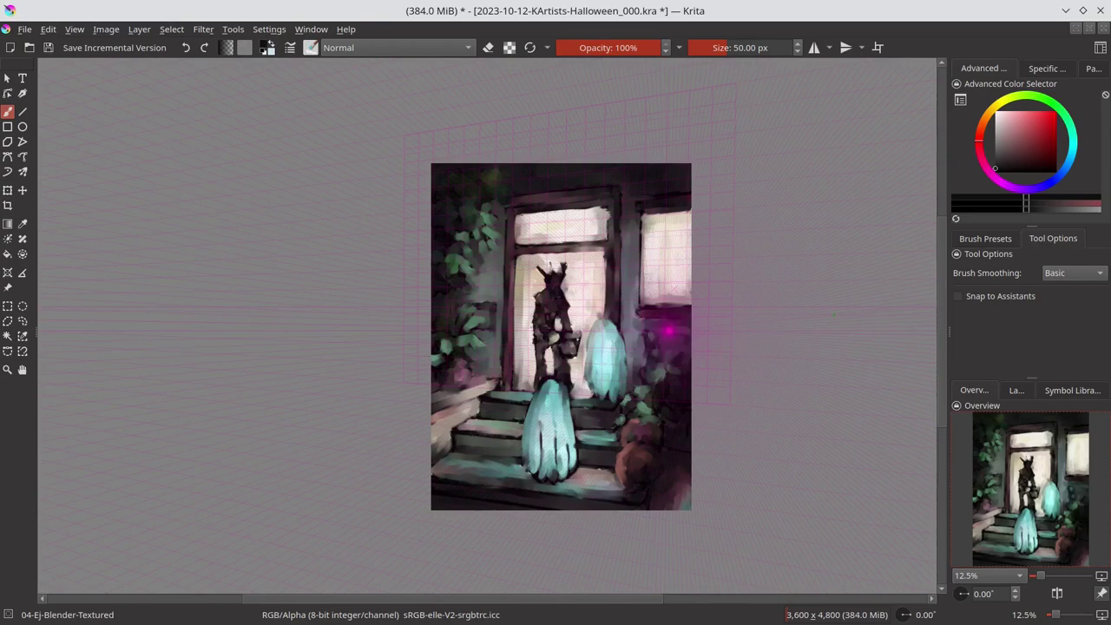
Tilt the view about 17 degrees and turn off brush snapping to the assistants
drag(727, 455, 728, 434)
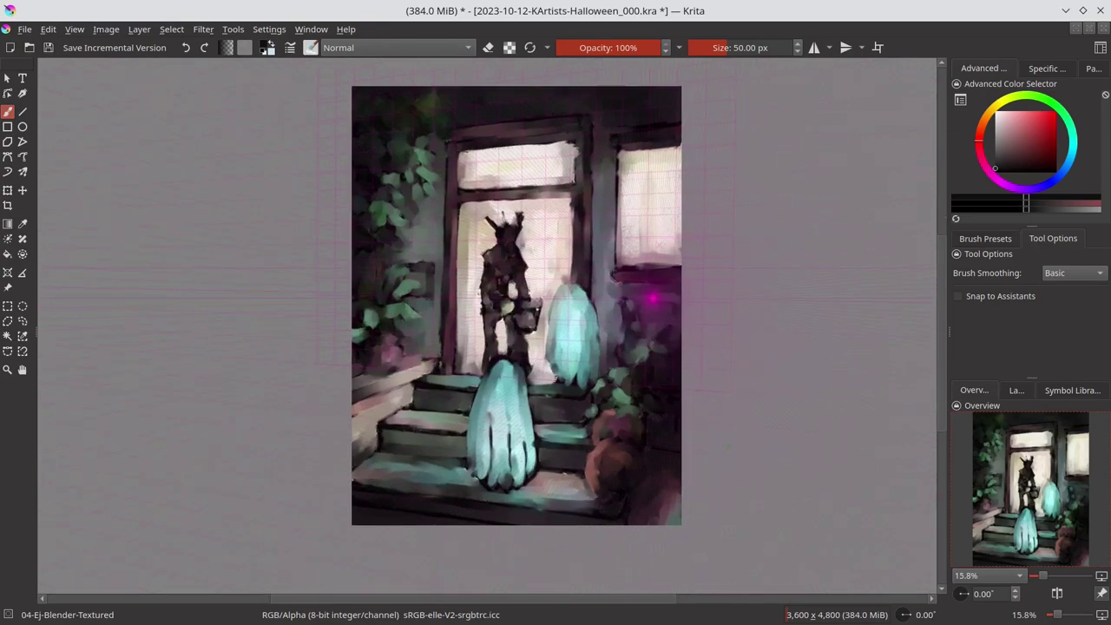
ctrl+click(423, 450)
key(/)
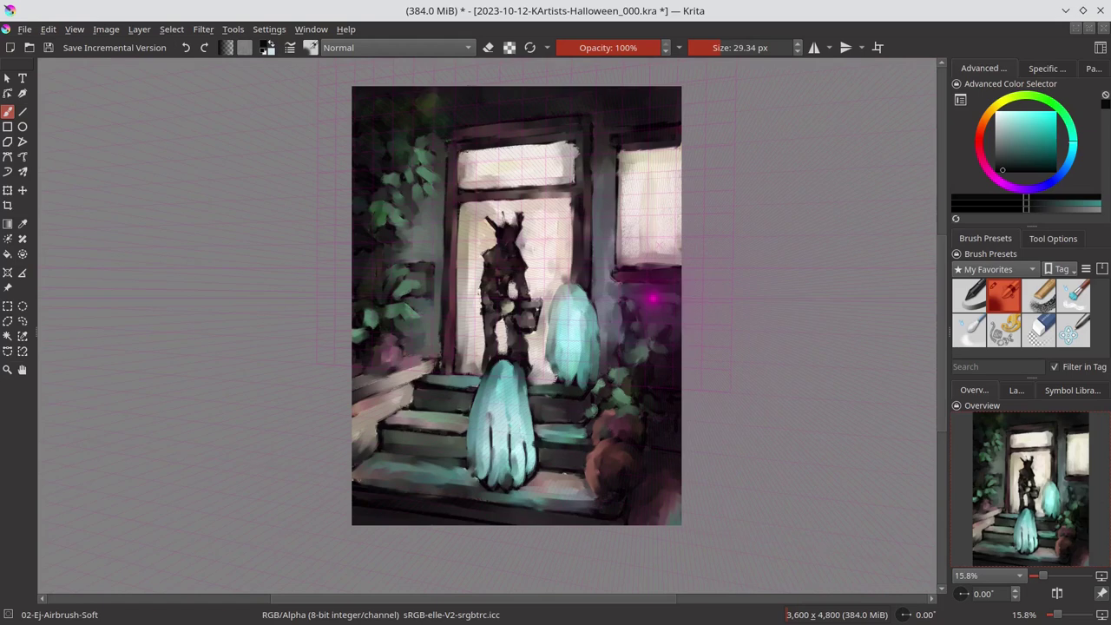
drag(660, 174, 608, 112)
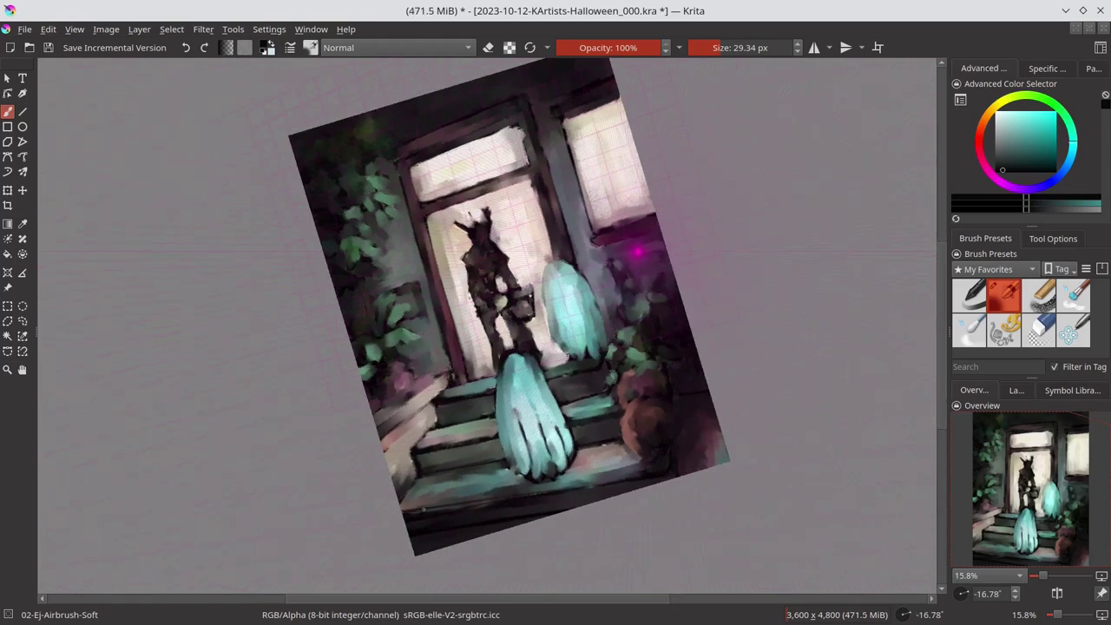
click(1053, 238)
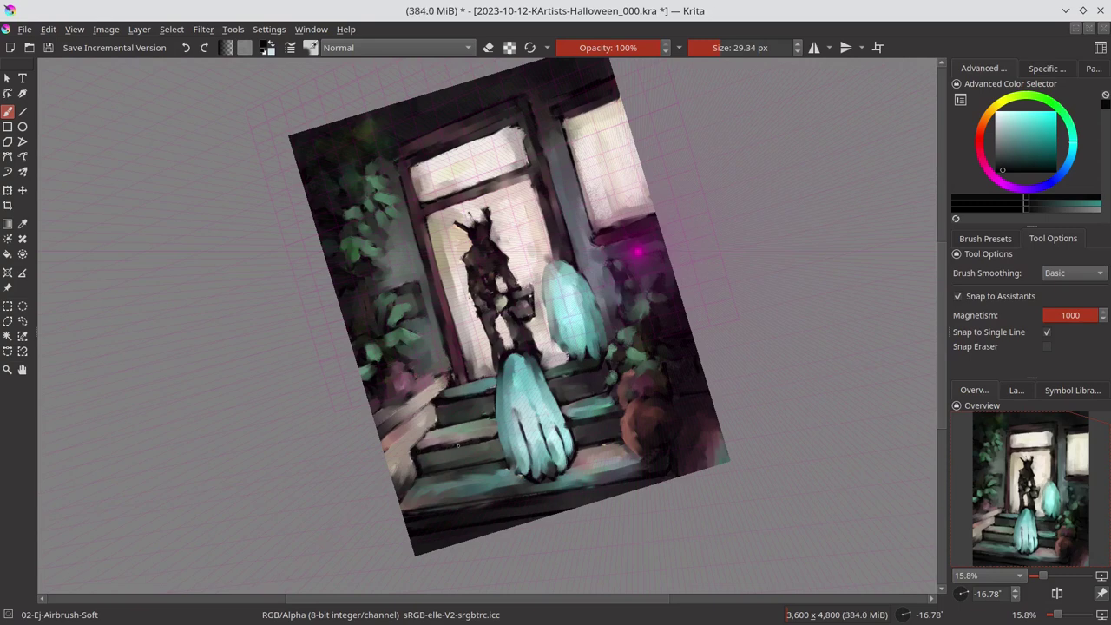
key(ctrl+shift+l)
ctrl+click(458, 446)
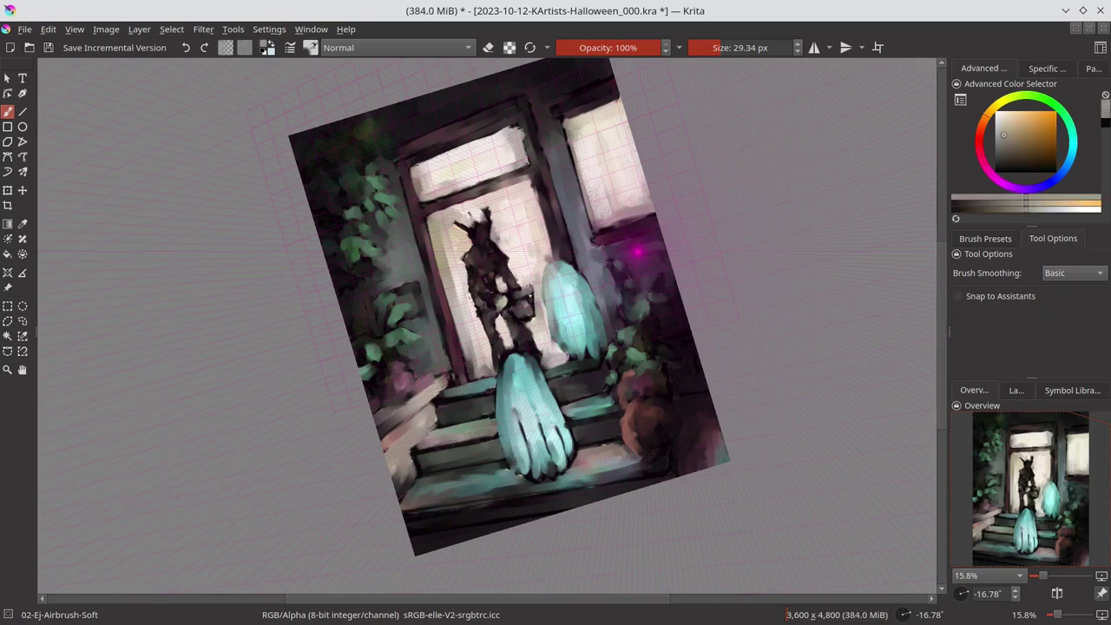
Sample dark greens, tans and teals from the painting, resize the brush, and save
ctrl+click(417, 447)
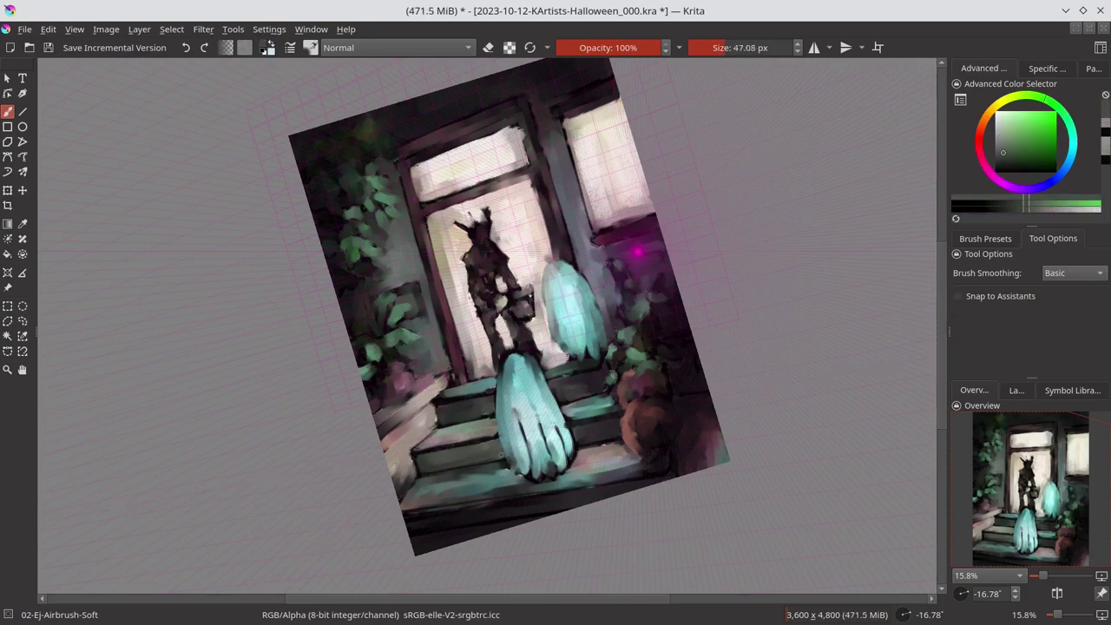
ctrl+click(463, 518)
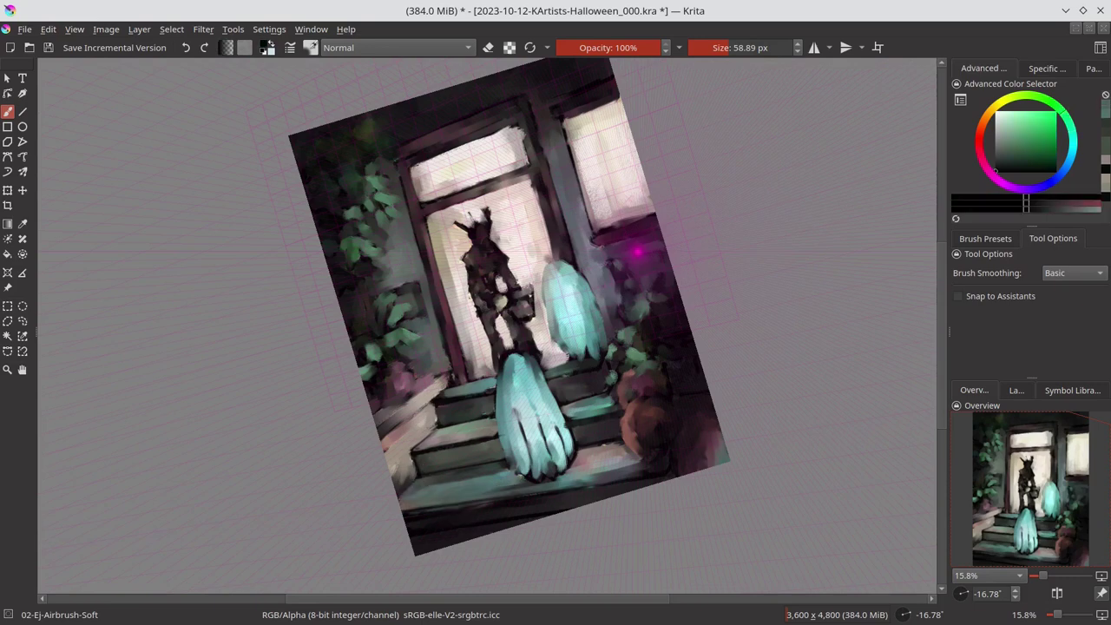
key(bracketleft)
ctrl+click(413, 466)
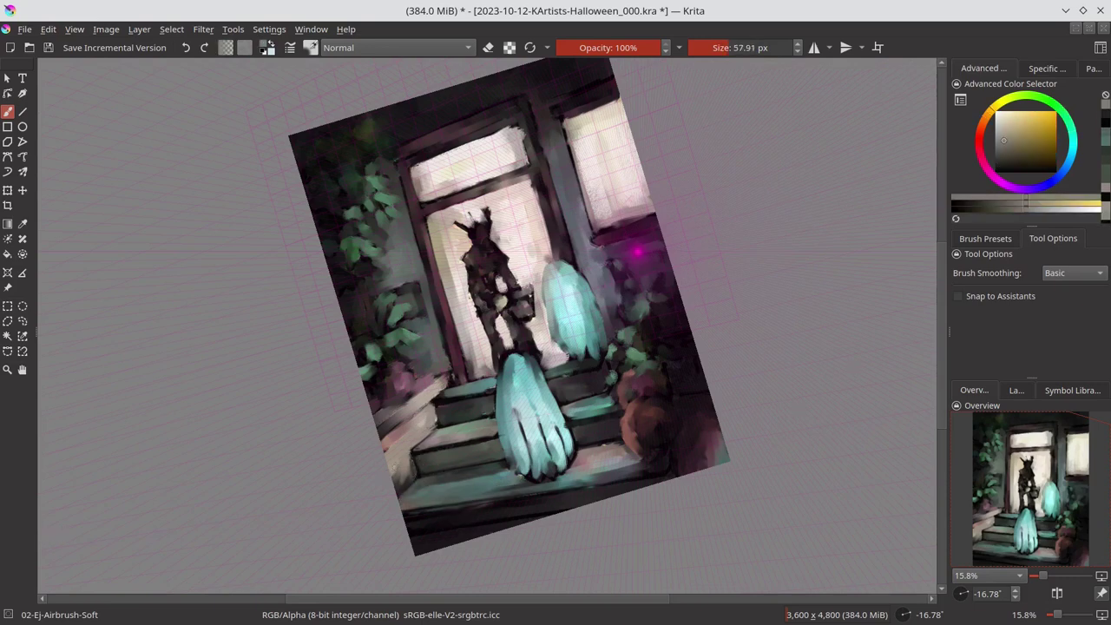
ctrl+click(455, 486)
ctrl+scroll(421, 443, up, 2)
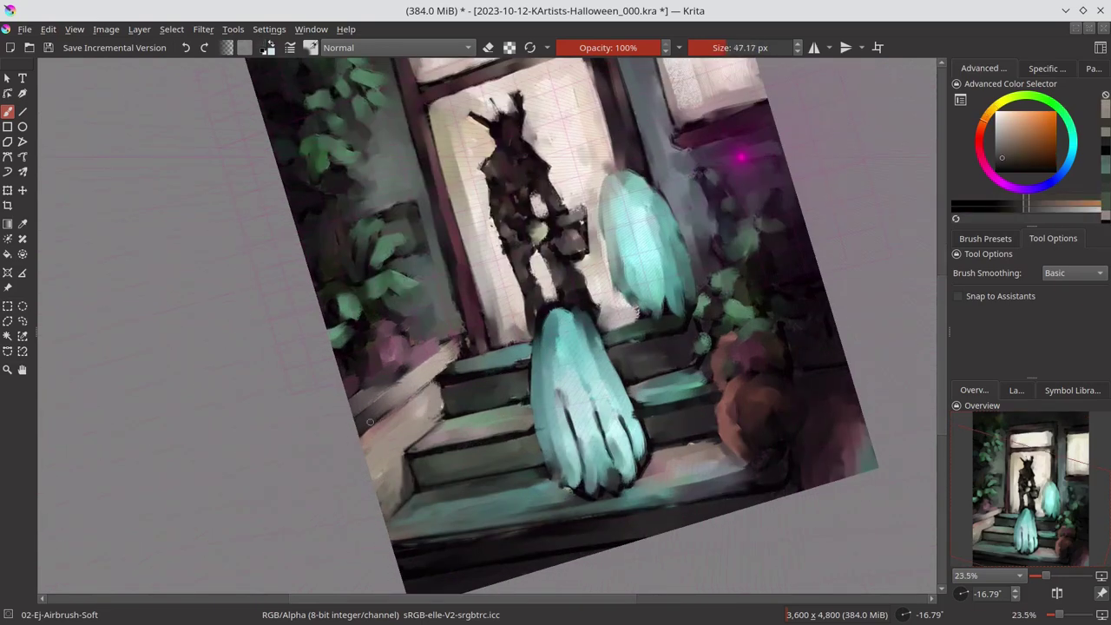
key(bracketleft)
key(bracketleft)
drag(452, 363, 447, 452)
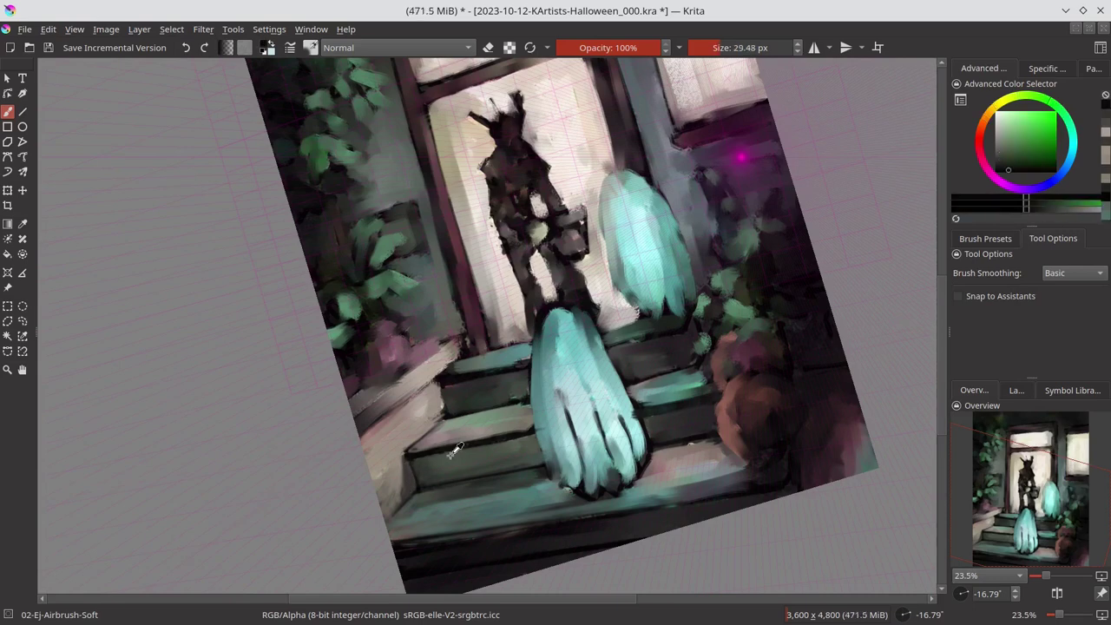
key(bracketright)
key(bracketright)
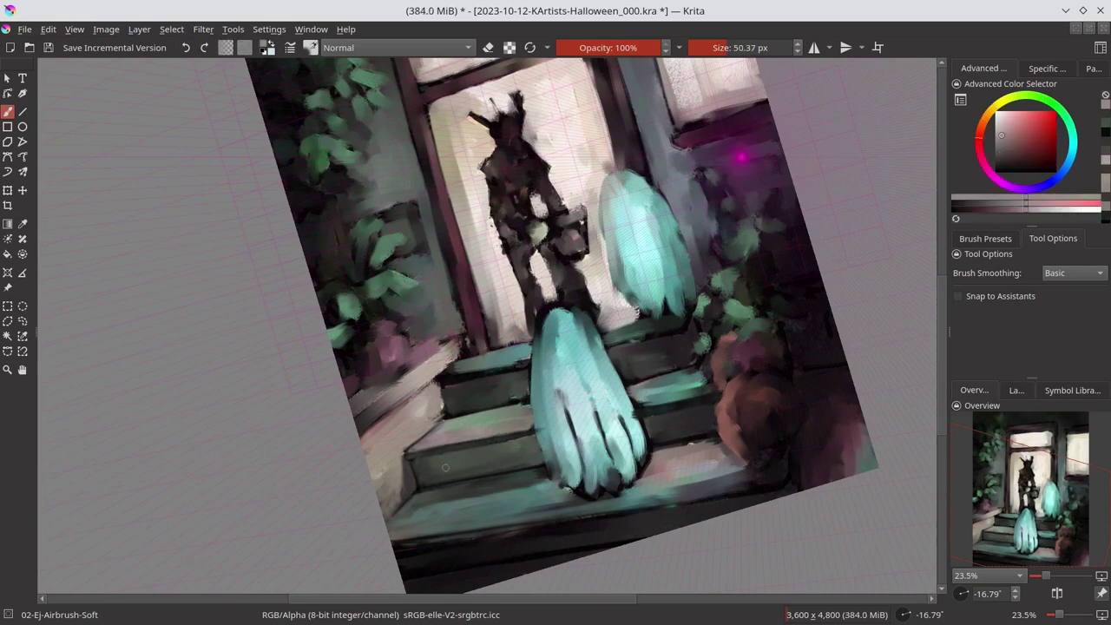
ctrl+click(521, 439)
ctrl+drag(639, 404, 408, 512)
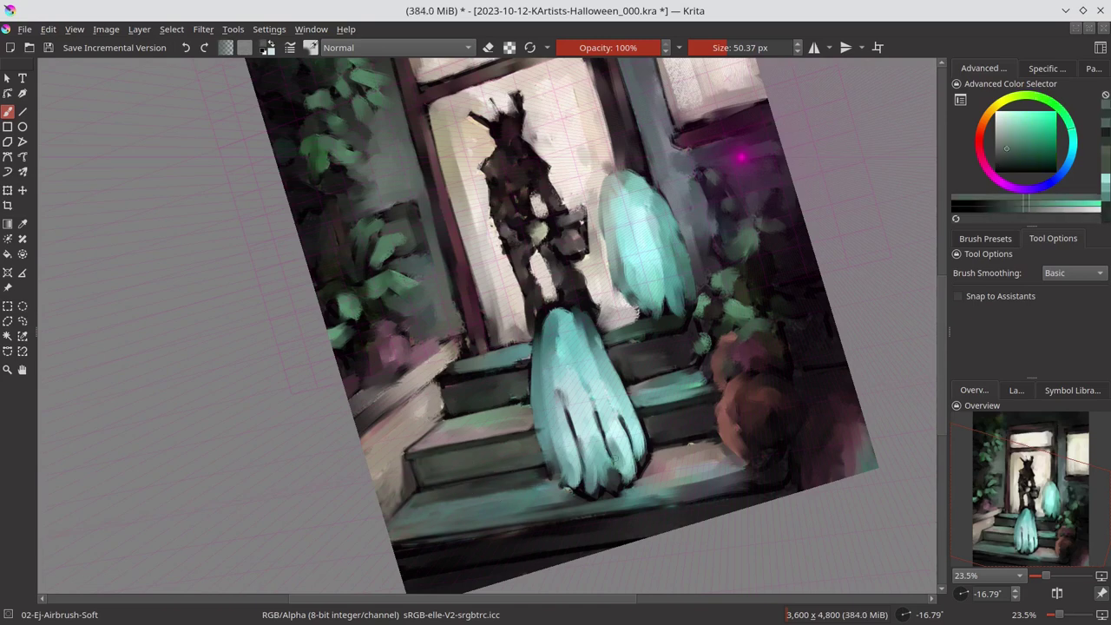
key(ctrl+s)
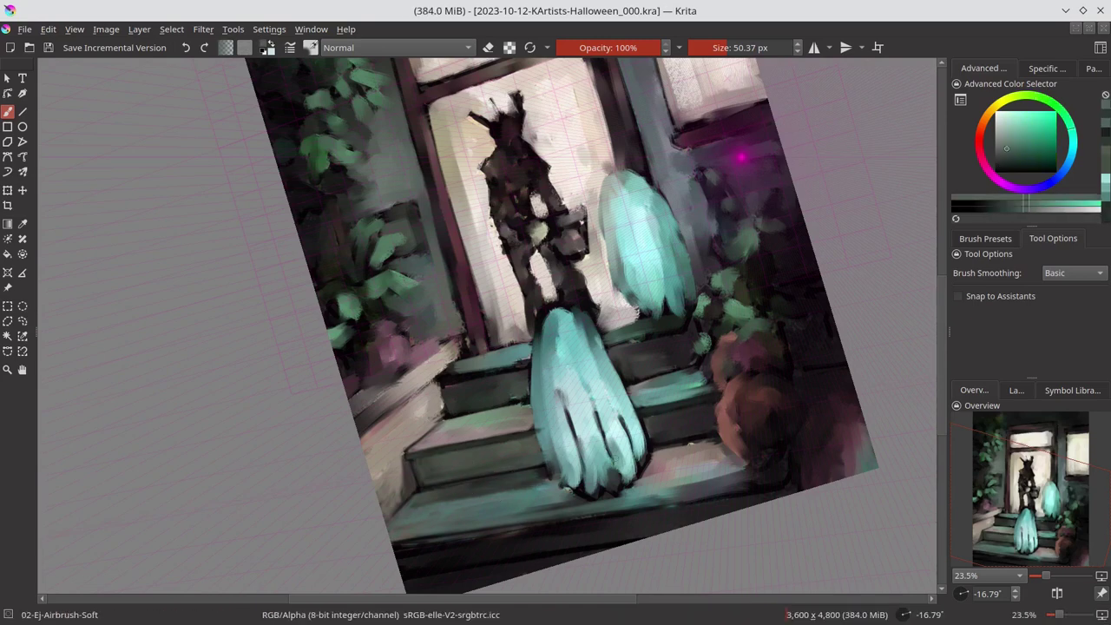
Level the view, zoom in on the steps, and paint a lighter teal stroke along the bottom step
key(5)
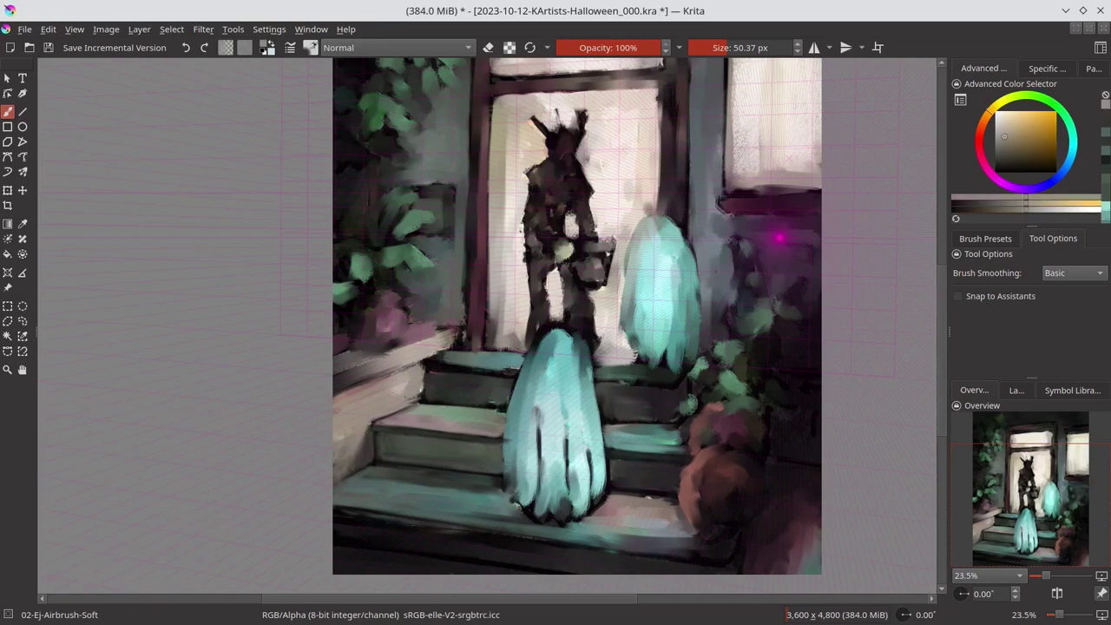
ctrl+click(639, 504)
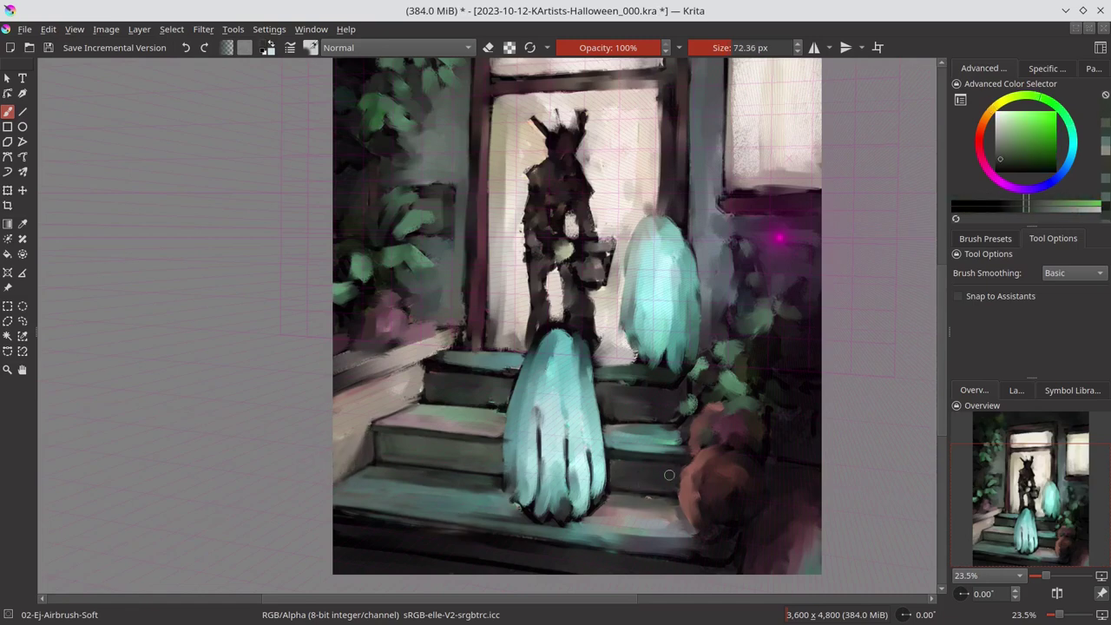
shift+drag(638, 503, 660, 503)
ctrl+click(349, 528)
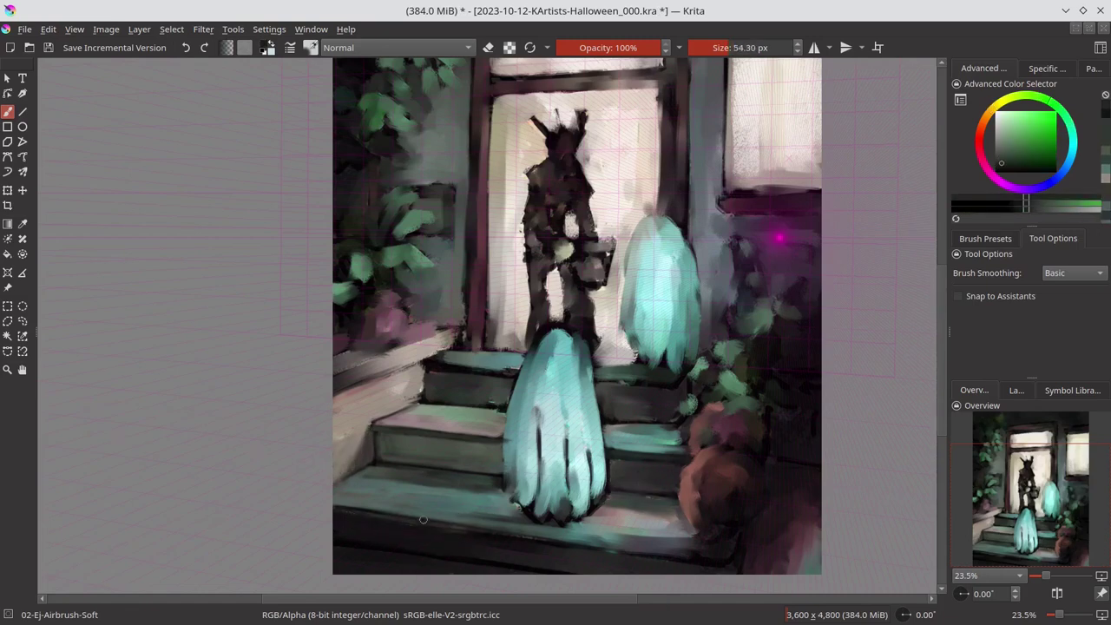
ctrl+click(623, 542)
ctrl+click(623, 542)
scroll(623, 542, up, 2)
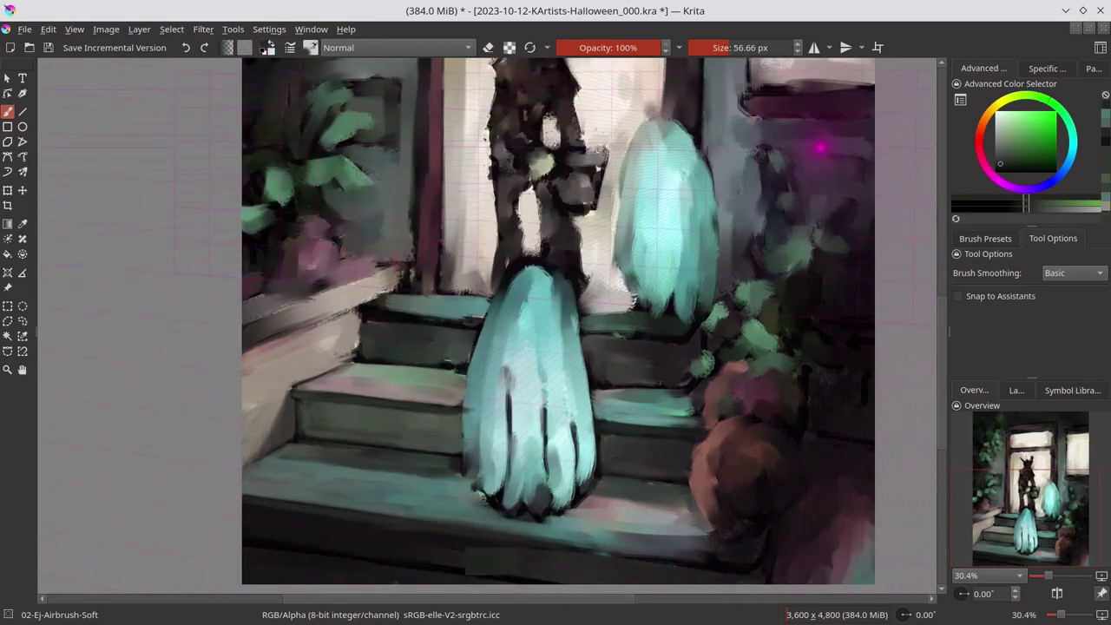
mouse_move(624, 542)
shift+mouse_down()
mouse_move(581, 550)
mouse_move(608, 550)
shift+mouse_up()
ctrl+click(581, 550)
ctrl+click(581, 549)
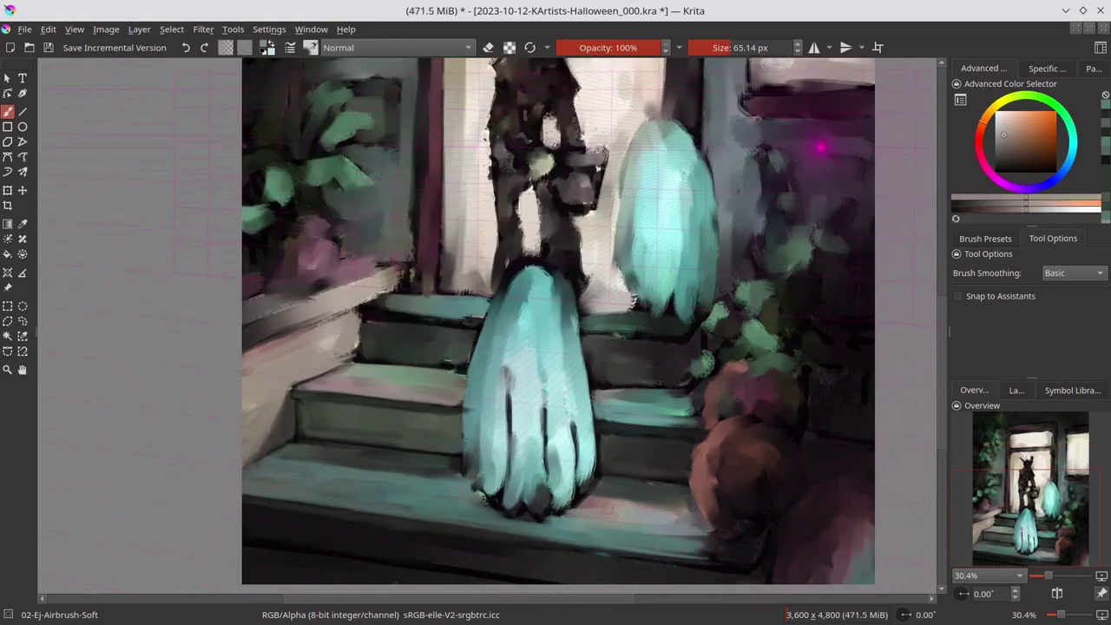
ctrl+click(608, 550)
drag(704, 547, 623, 550)
Paint dark green strokes across the bottom step, then rotate the canvas view
ctrl+click(456, 471)
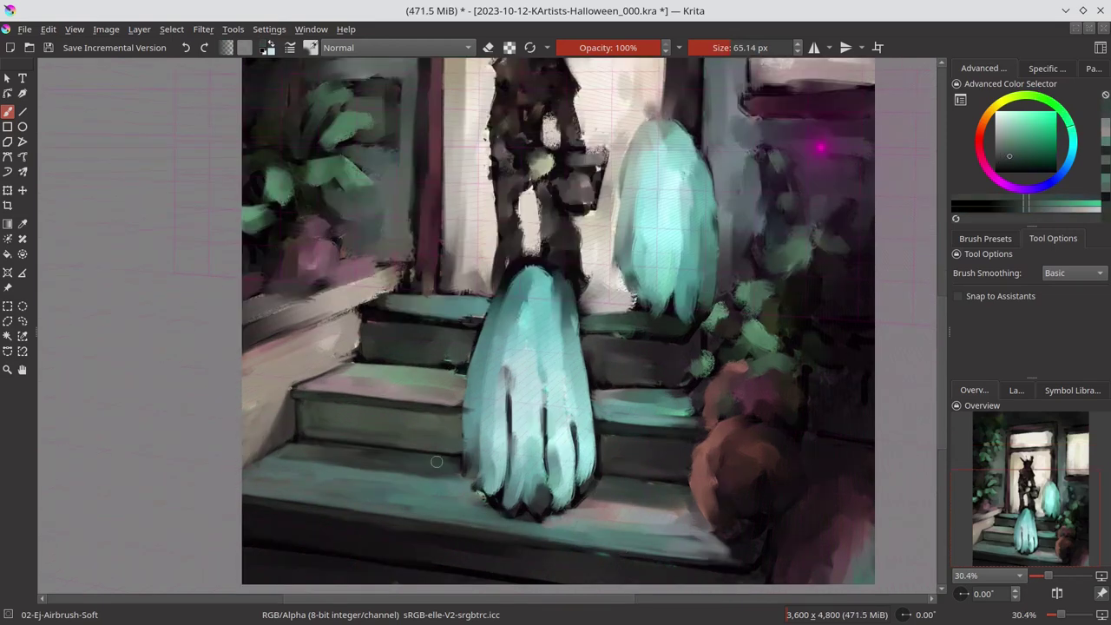
ctrl+click(322, 546)
ctrl+click(359, 526)
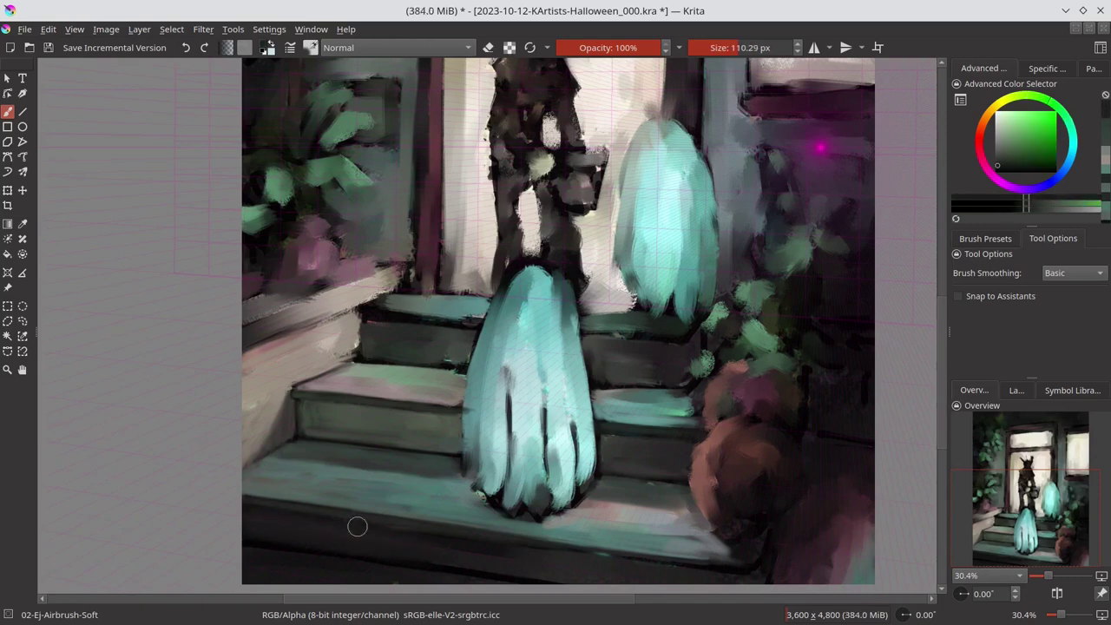
shift+drag(359, 526, 330, 526)
mouse_move(617, 560)
mouse_down()
mouse_move(706, 569)
mouse_move(678, 569)
mouse_up()
ctrl+click(343, 522)
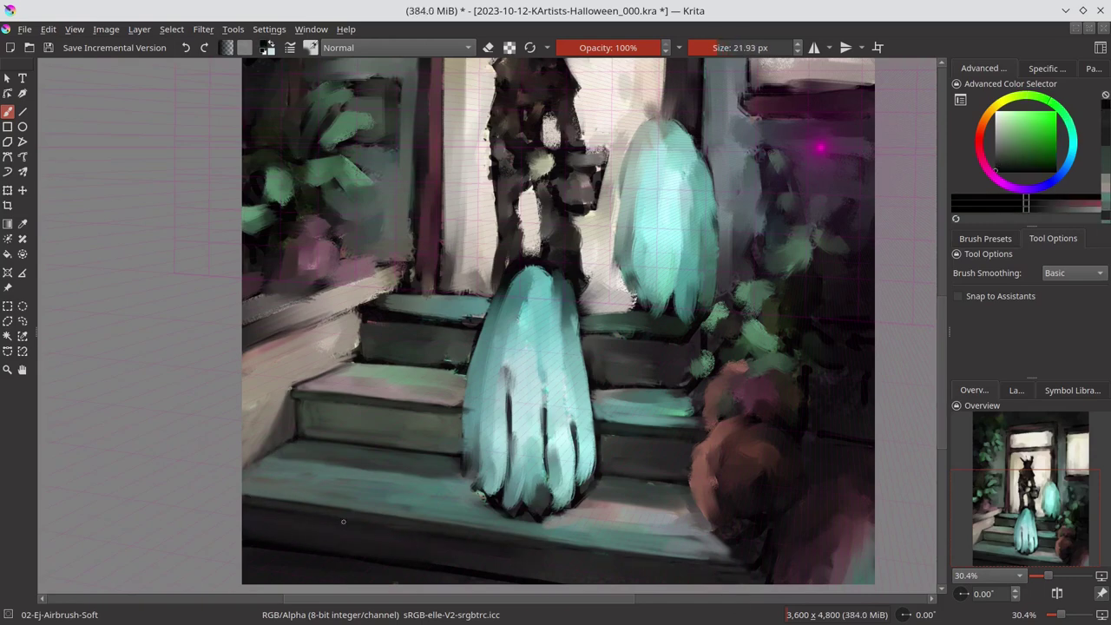
ctrl+click(401, 562)
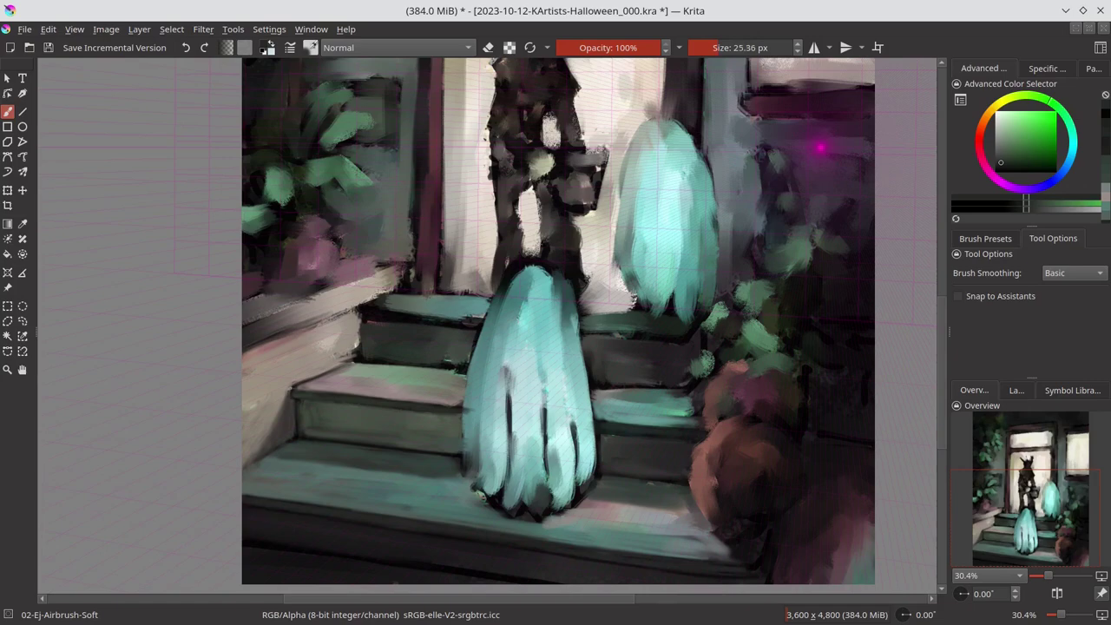
ctrl+click(330, 519)
shift+drag(599, 486, 660, 486)
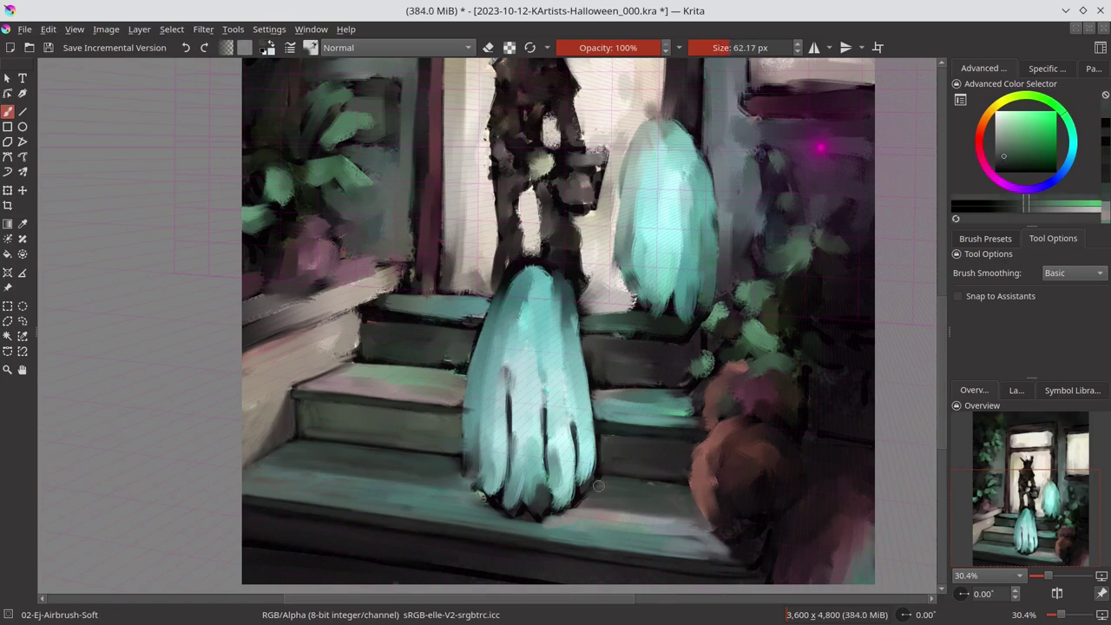
ctrl+click(339, 542)
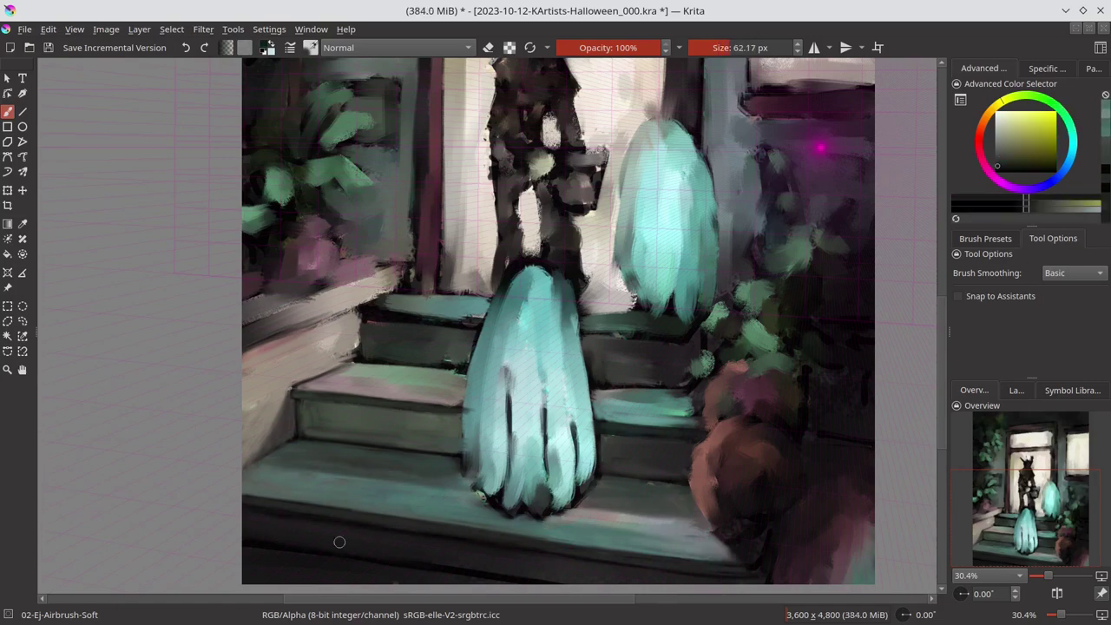
shift+drag(339, 541, 446, 486)
Sample a light reddish tone from the painting and enlarge the brush to about 190 px
ctrl+click(461, 439)
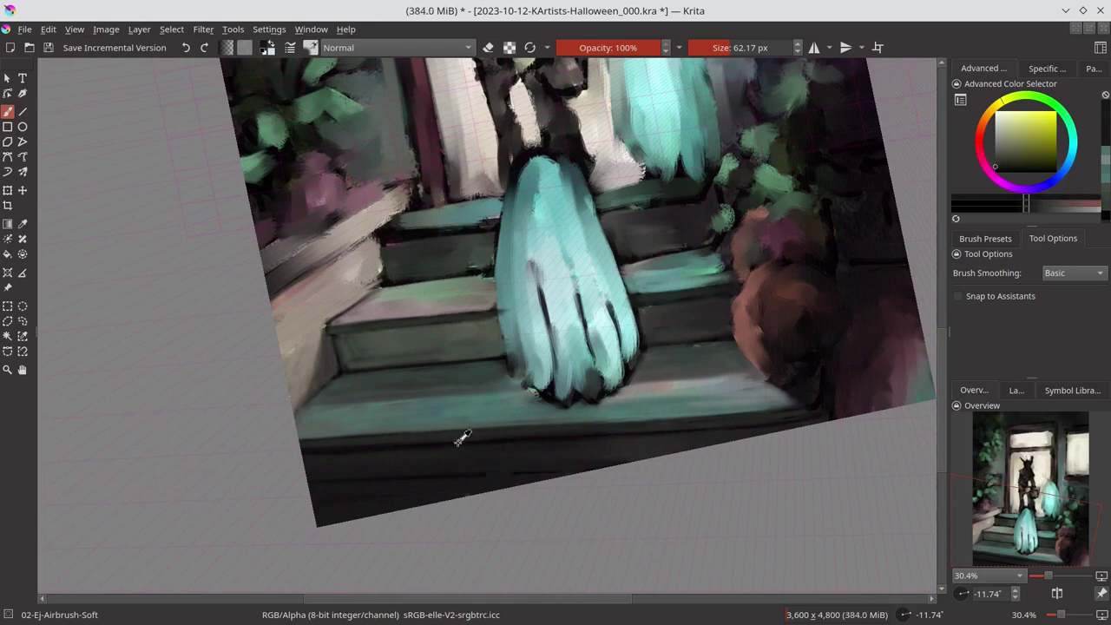
ctrl+click(347, 442)
shift+drag(397, 504, 368, 455)
ctrl+click(328, 432)
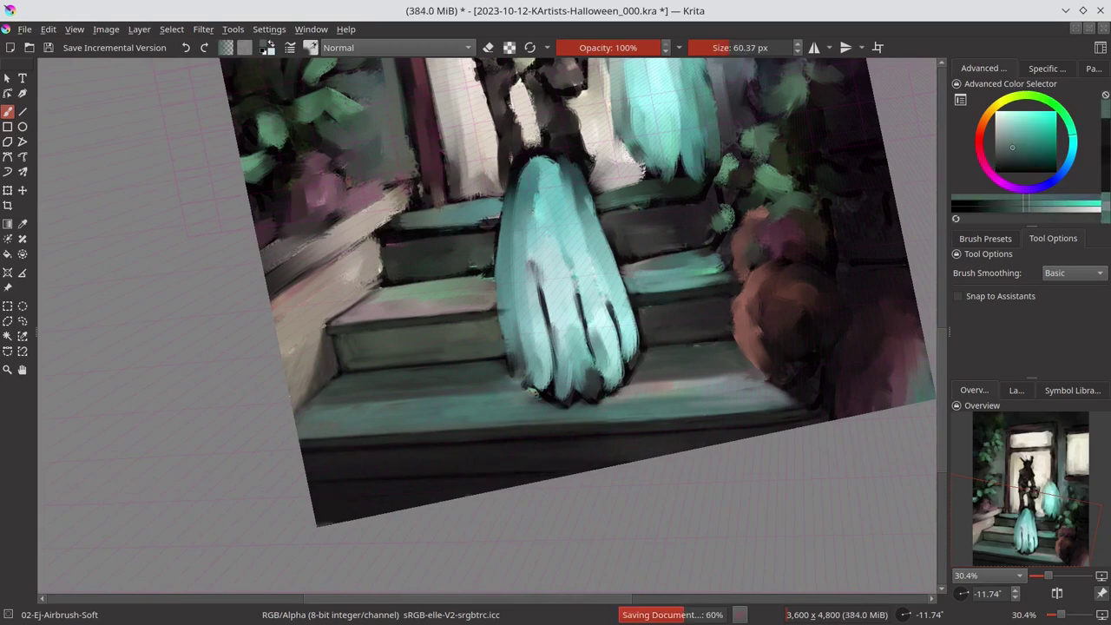
ctrl+click(348, 426)
shift+drag(313, 426, 569, 395)
In Color Dodge mode, paint glowing highlights along the stair edges and step tops
key(alt+shift+d)
shift+drag(452, 303, 426, 304)
drag(382, 314, 503, 295)
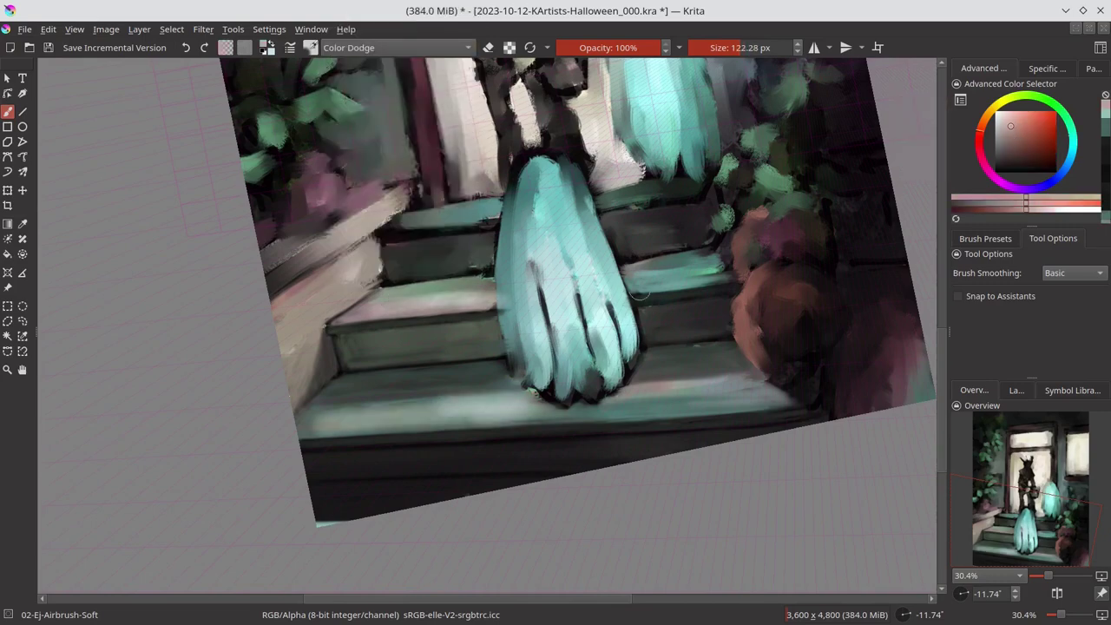
drag(426, 221, 651, 200)
drag(443, 308, 653, 286)
Switch to Multiply with dark purple and shade the stair edges and lower step
ctrl+click(343, 417)
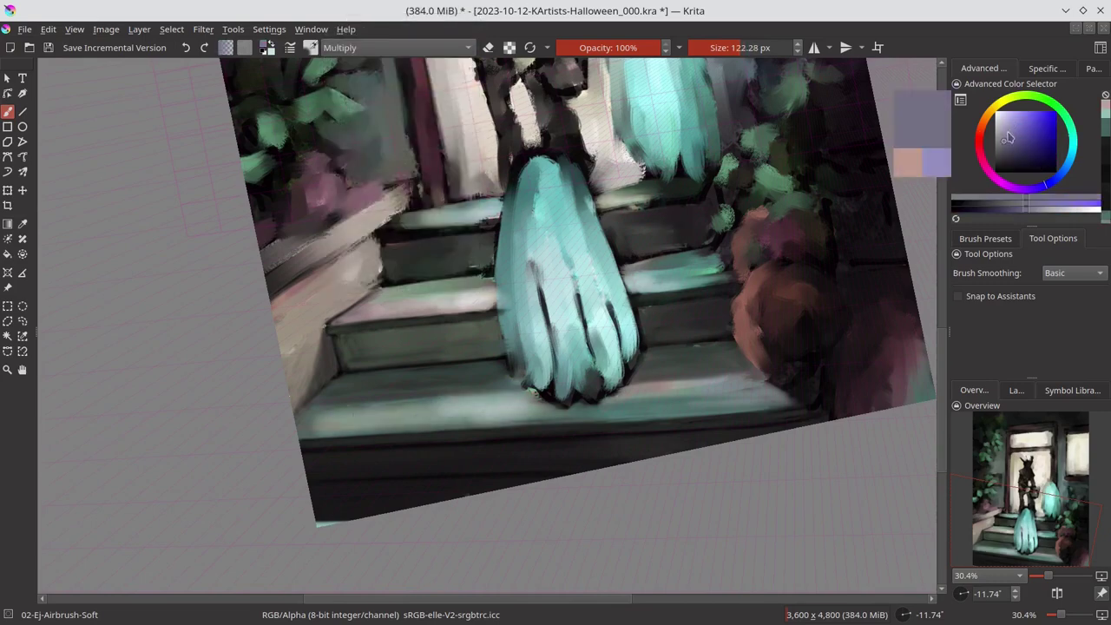
key(alt+shift+m)
key(5)
scroll(538, 260, down, 3)
mouse_move(436, 348)
mouse_down()
mouse_move(495, 337)
mouse_move(618, 347)
mouse_up()
drag(505, 407, 468, 400)
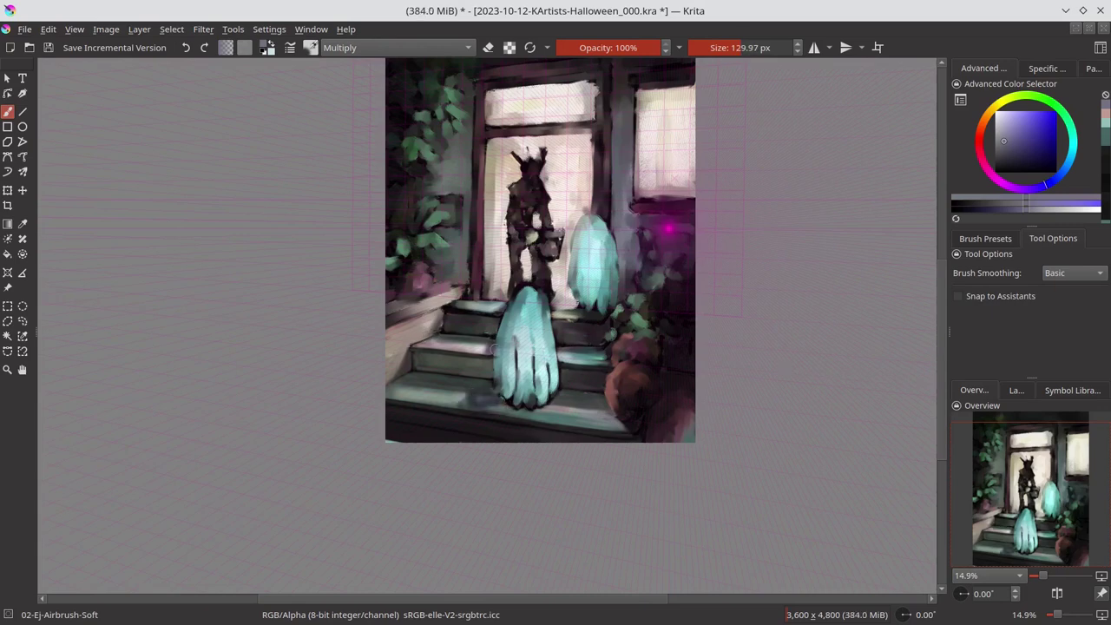
Save the painting and set the brush back to Normal blending
key(ctrl+s)
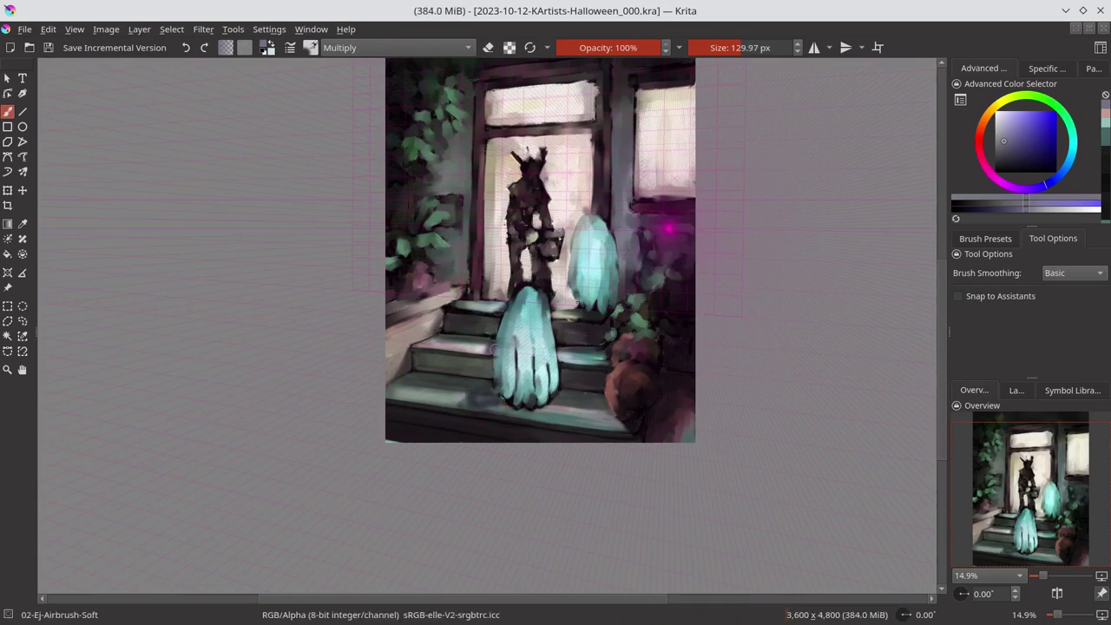
click(395, 47)
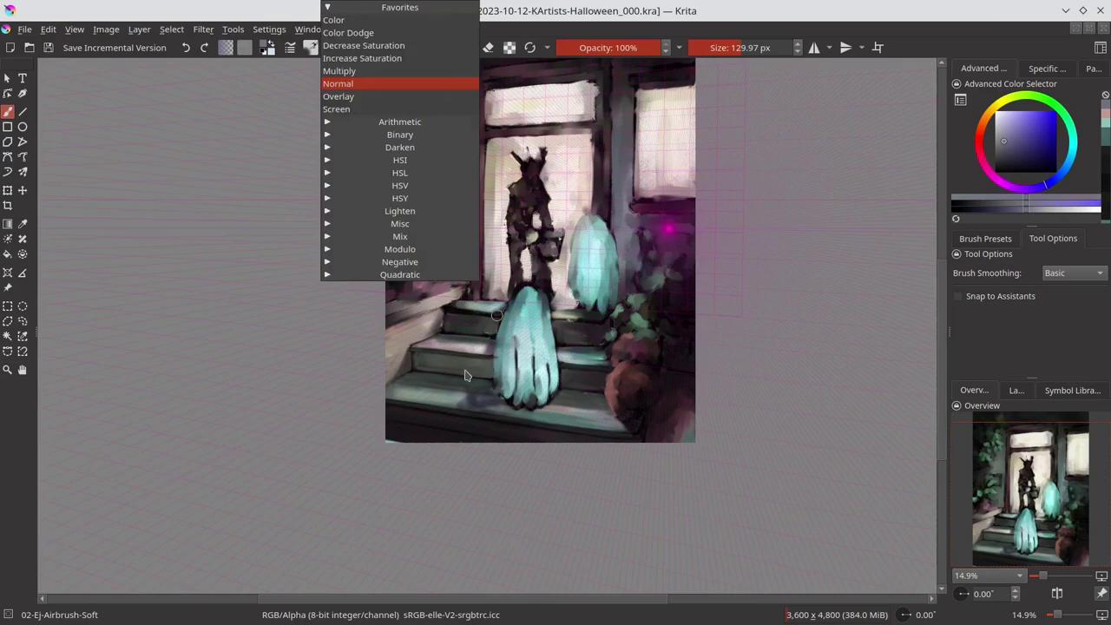
click(347, 81)
Sample colours from the steps, foliage and lit door, ending on a warm orange
scroll(404, 351, up, 5)
ctrl+click(491, 293)
scroll(404, 352, down, 5)
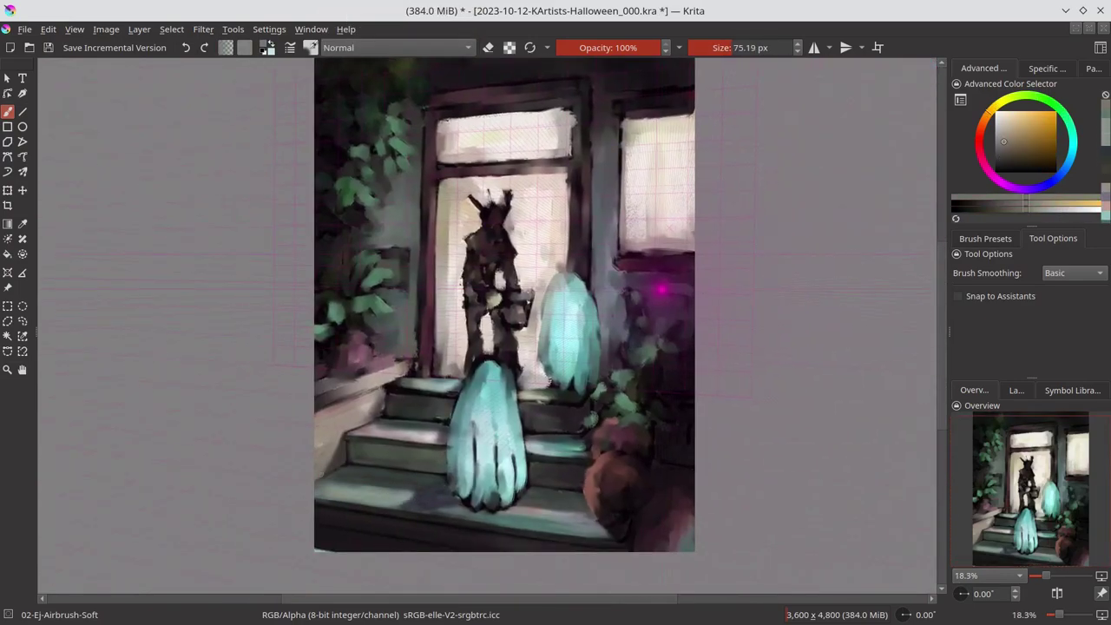
ctrl+click(439, 508)
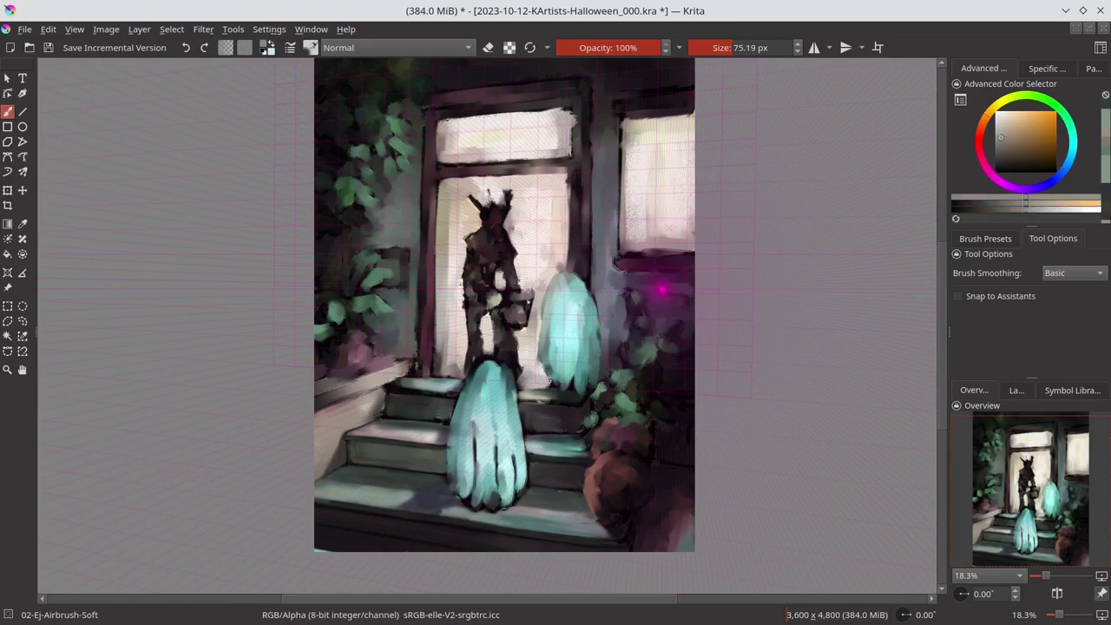
ctrl+click(505, 457)
ctrl+click(499, 547)
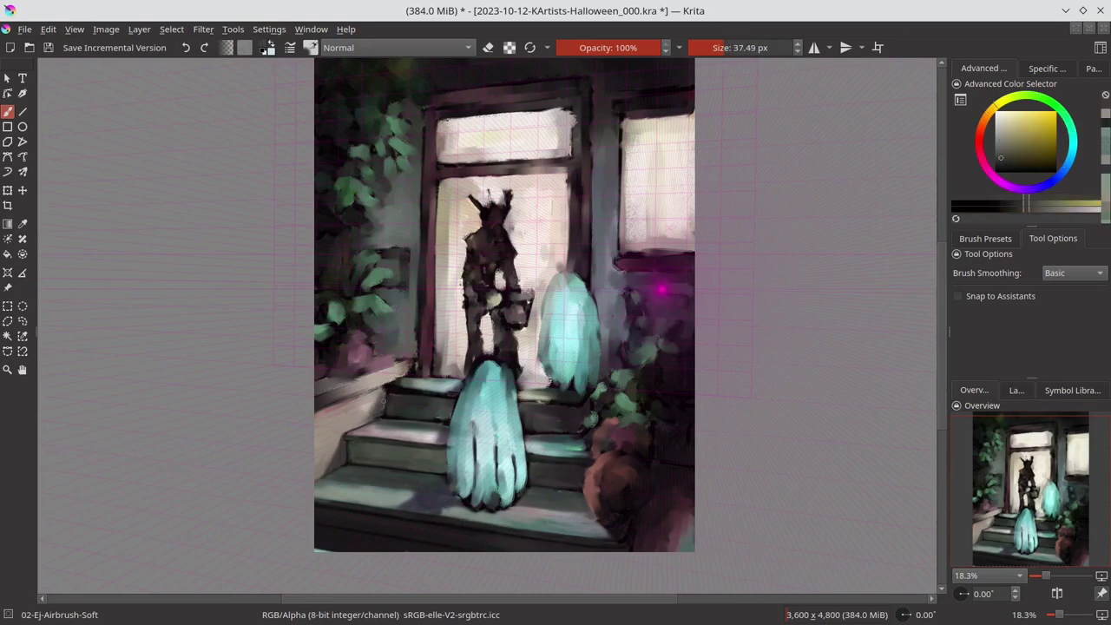
ctrl+click(383, 403)
ctrl+click(363, 408)
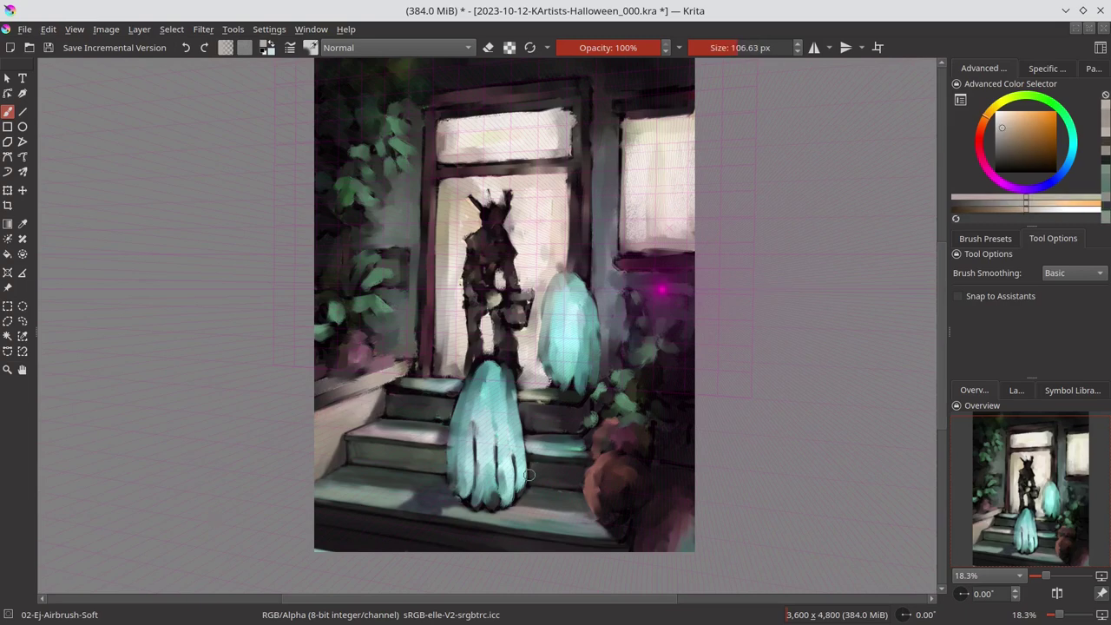
Mirror the view and sample greens, mauve, teal and pale yellow around the steps
key(m)
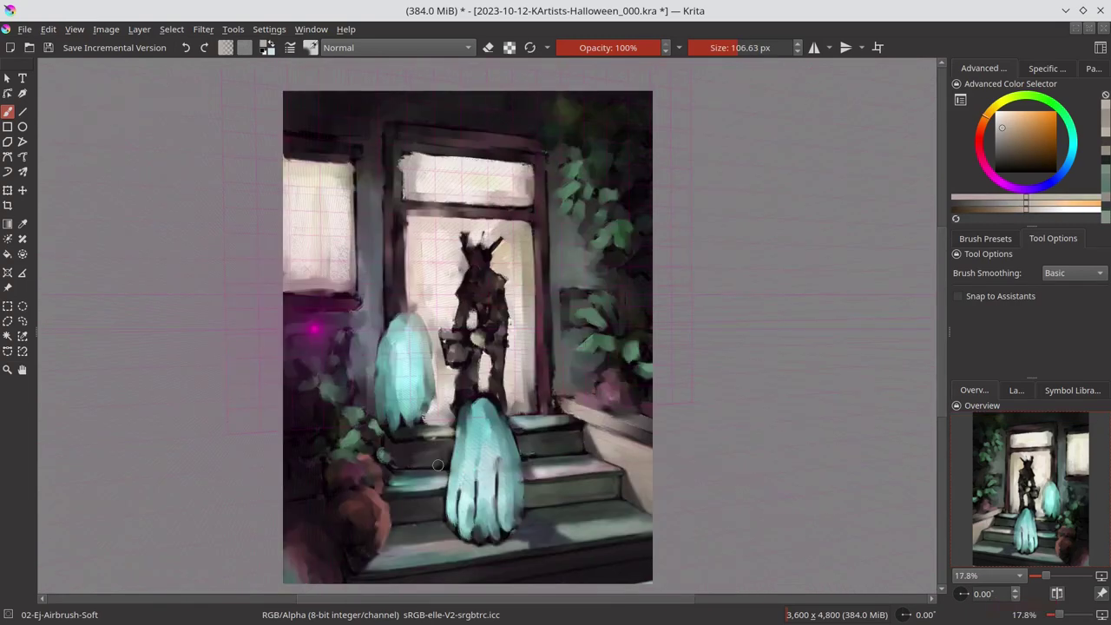
ctrl+click(413, 470)
ctrl+click(401, 525)
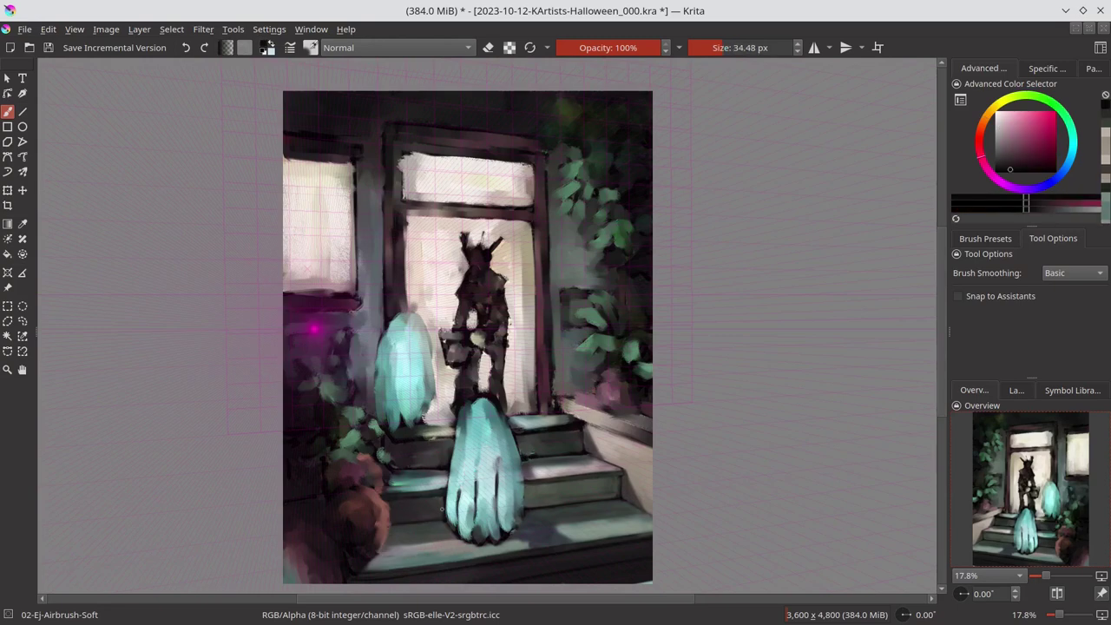
ctrl+click(443, 511)
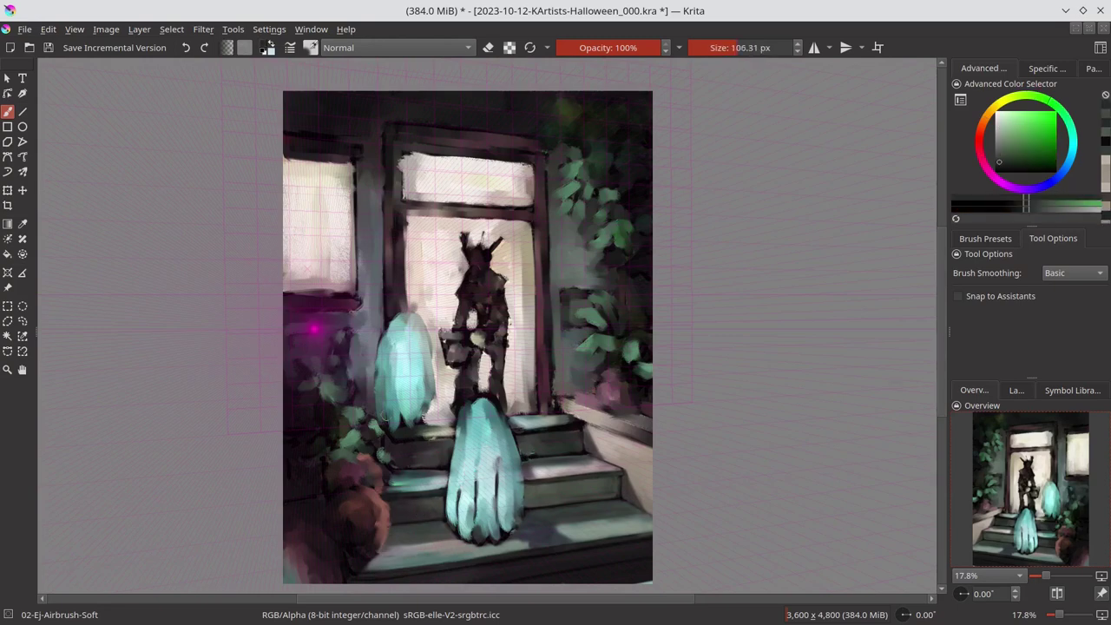
ctrl+click(518, 429)
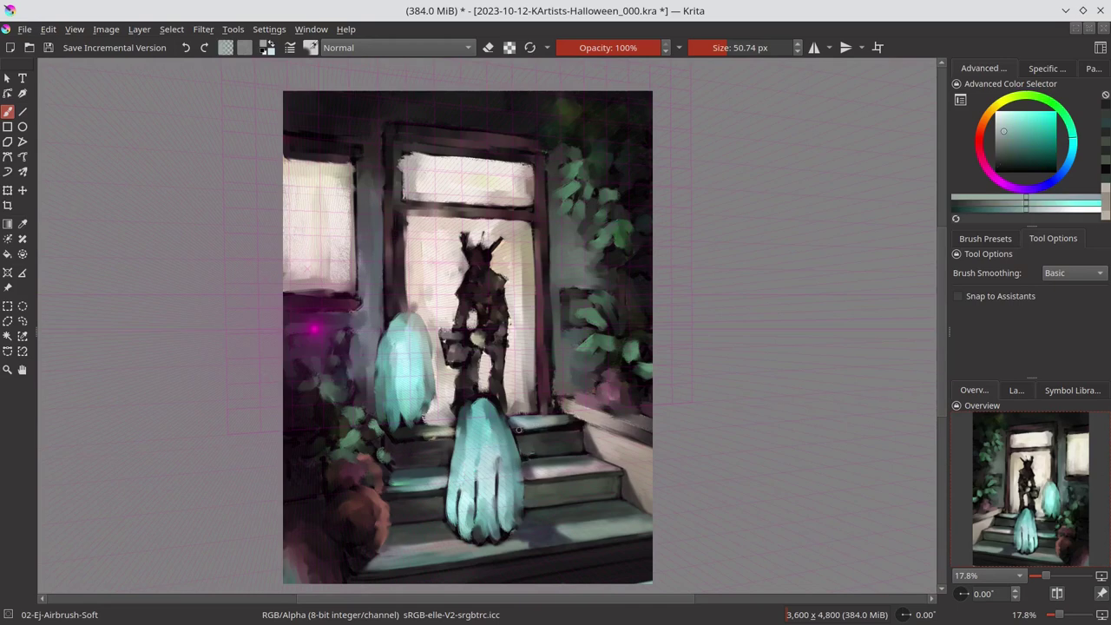
ctrl+click(439, 424)
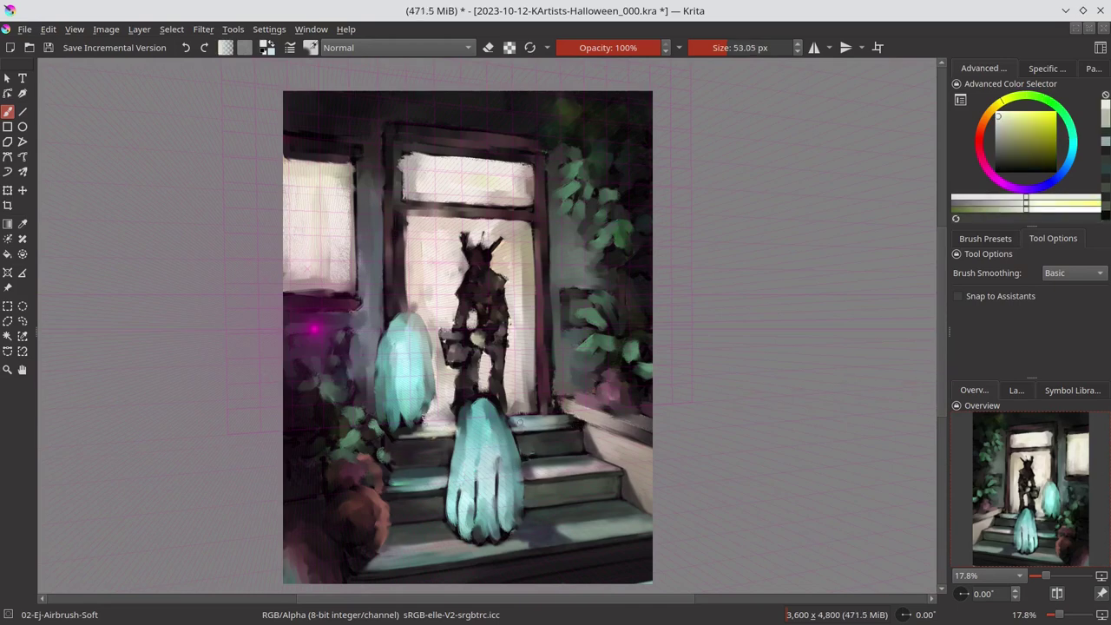
ctrl+click(531, 460)
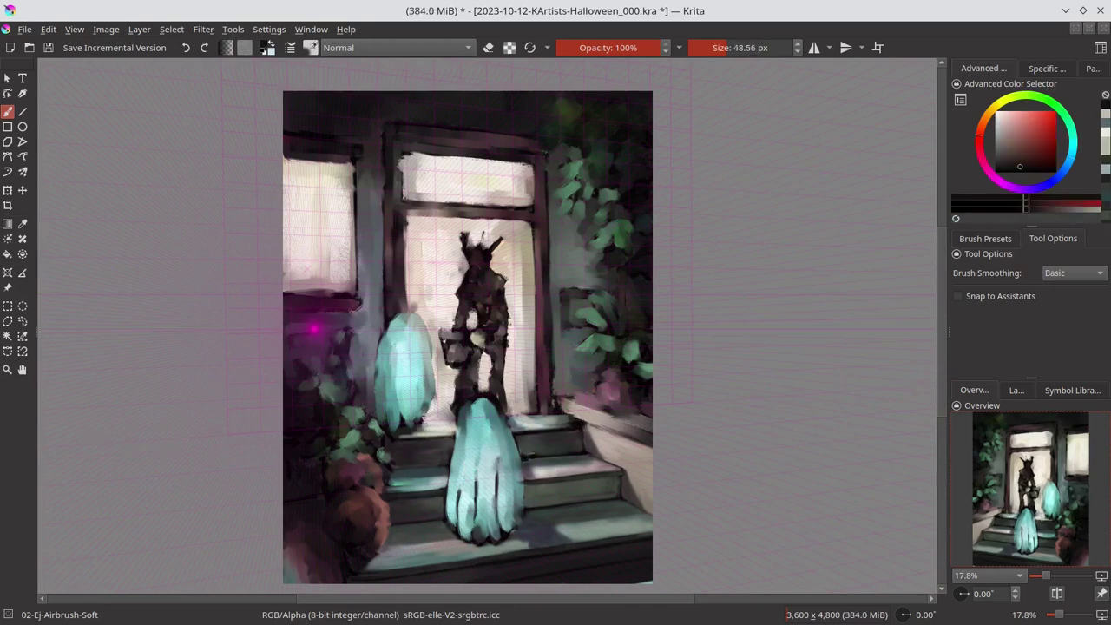
ctrl+click(421, 443)
Sample dark teal and greens near the steps, then save the painting
scroll(421, 443, up, 1)
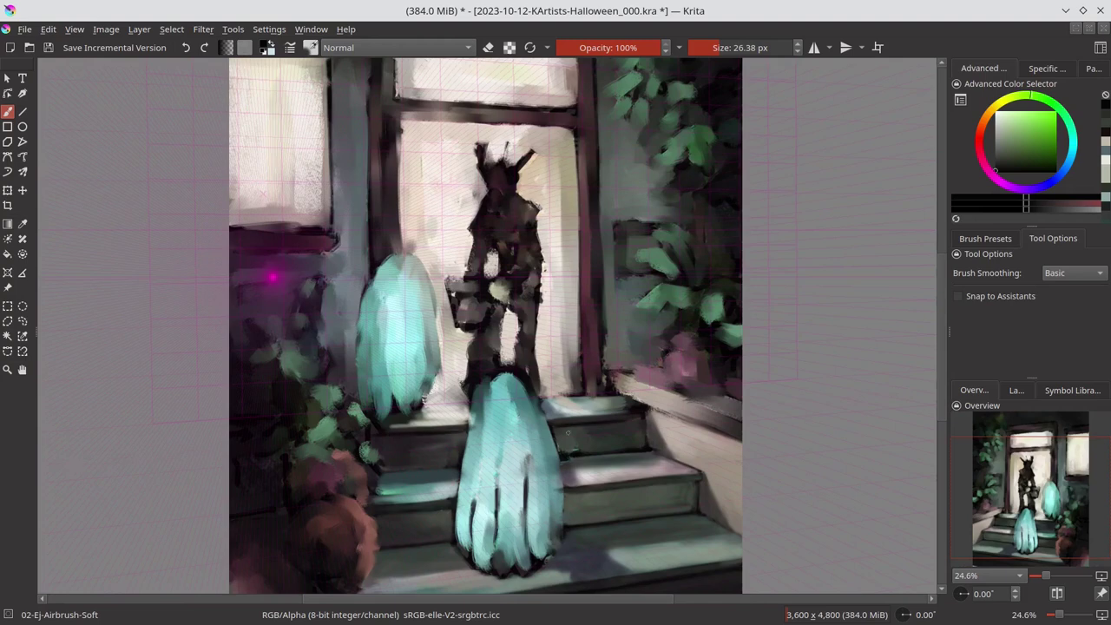
ctrl+click(571, 464)
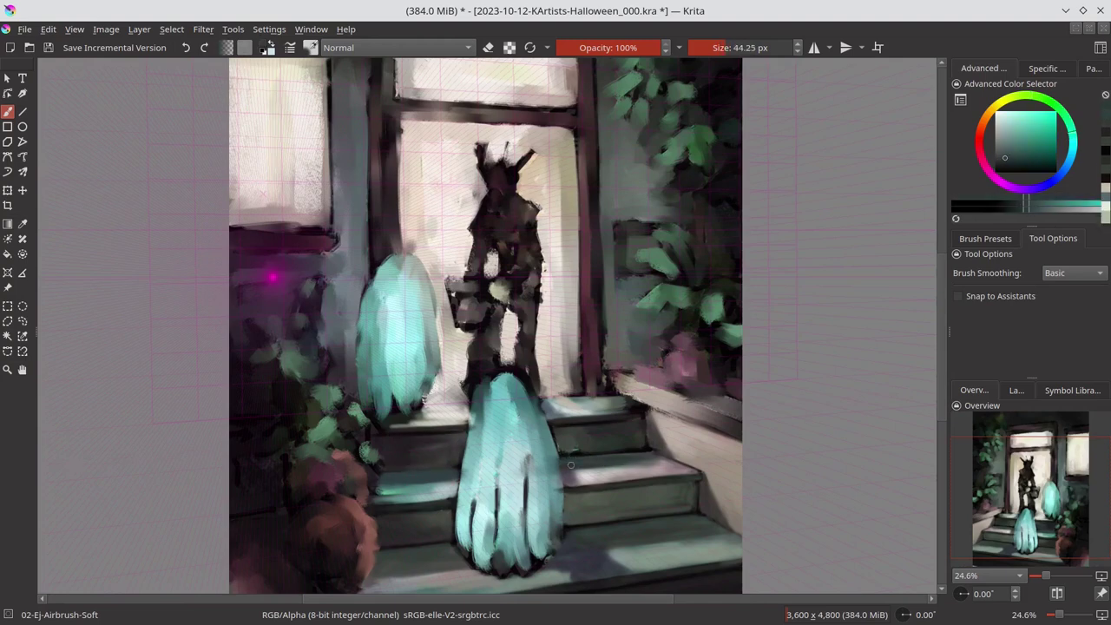
ctrl+click(646, 487)
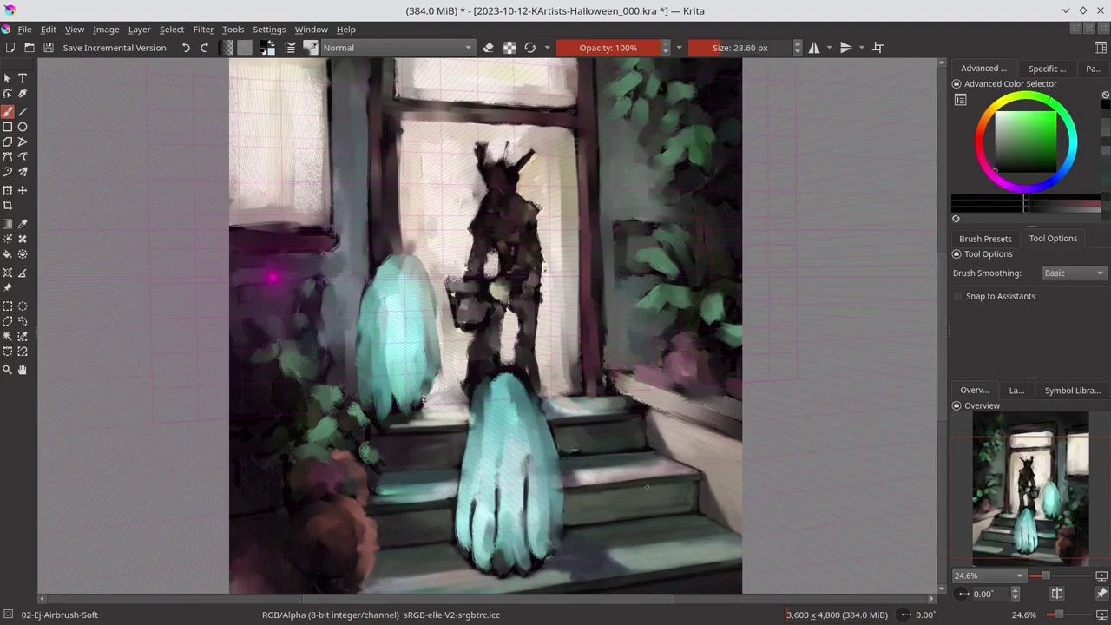
ctrl+click(560, 456)
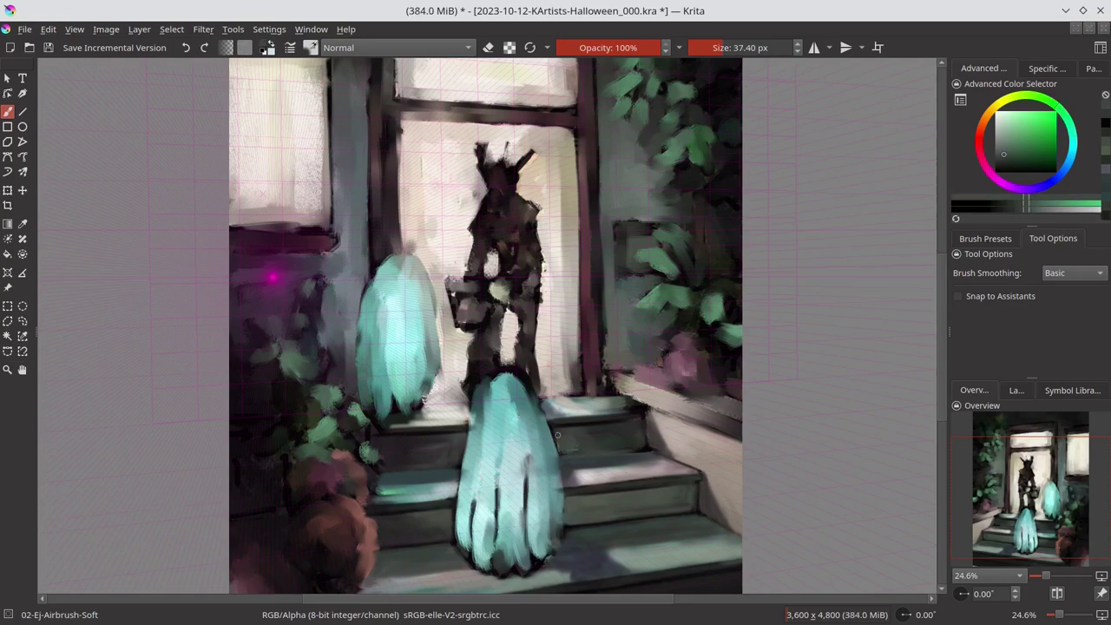
ctrl+click(576, 453)
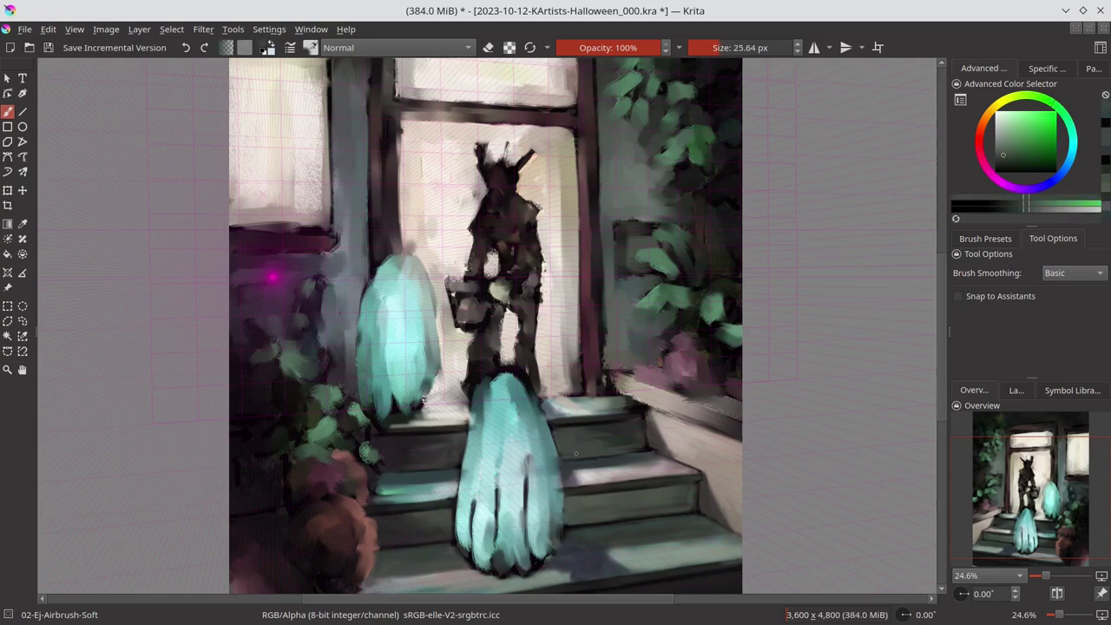
key(ctrl+s)
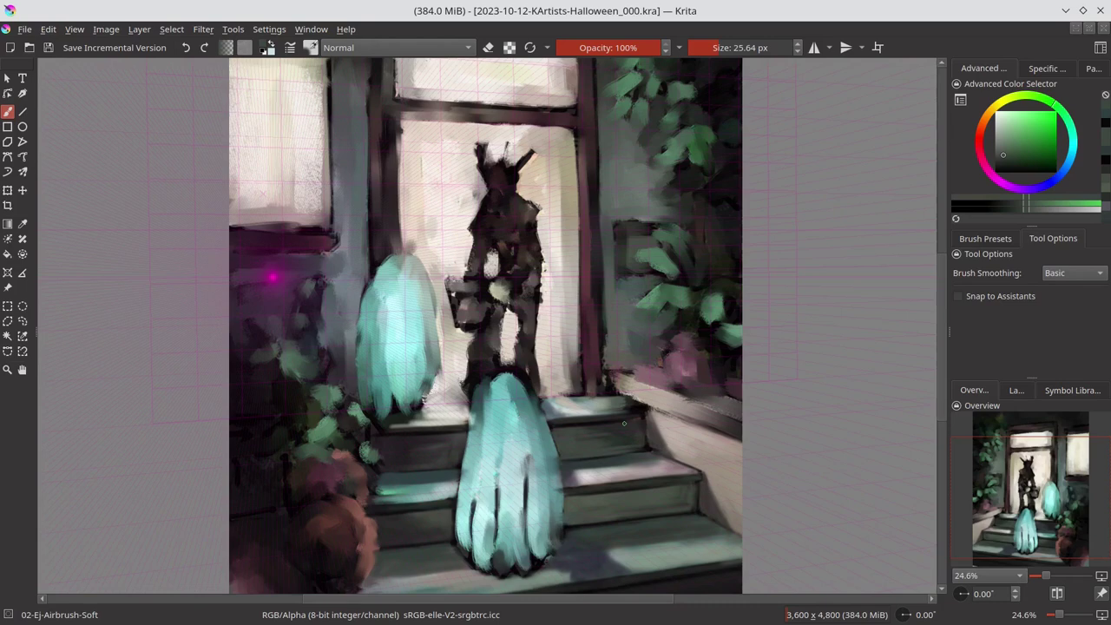
Lay a pale green stroke along the bottom step
ctrl+click(619, 466)
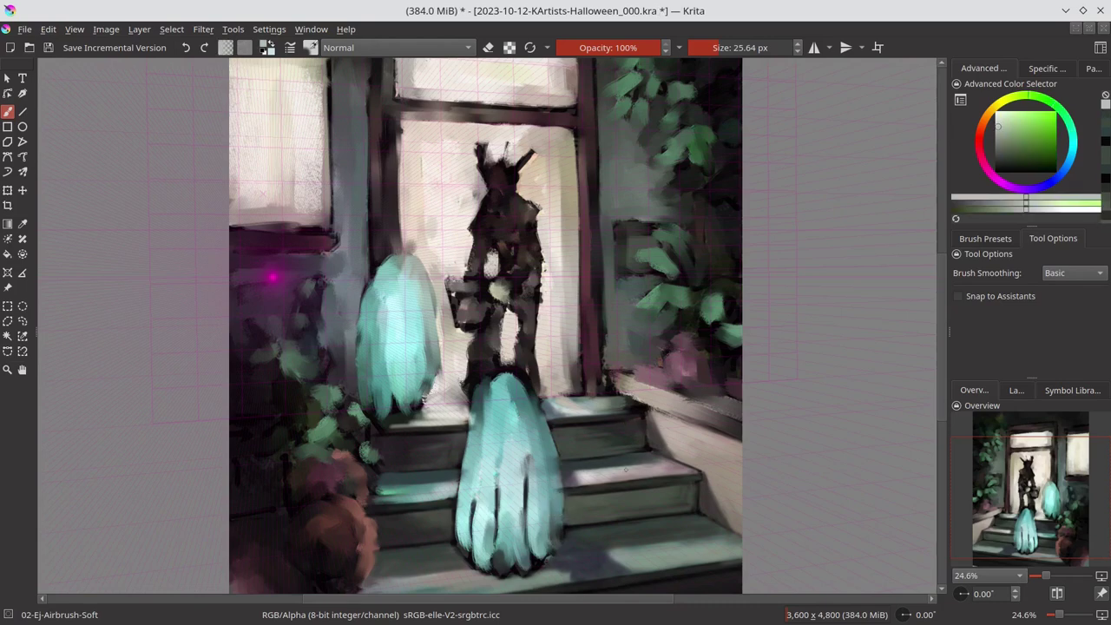
drag(613, 556, 650, 566)
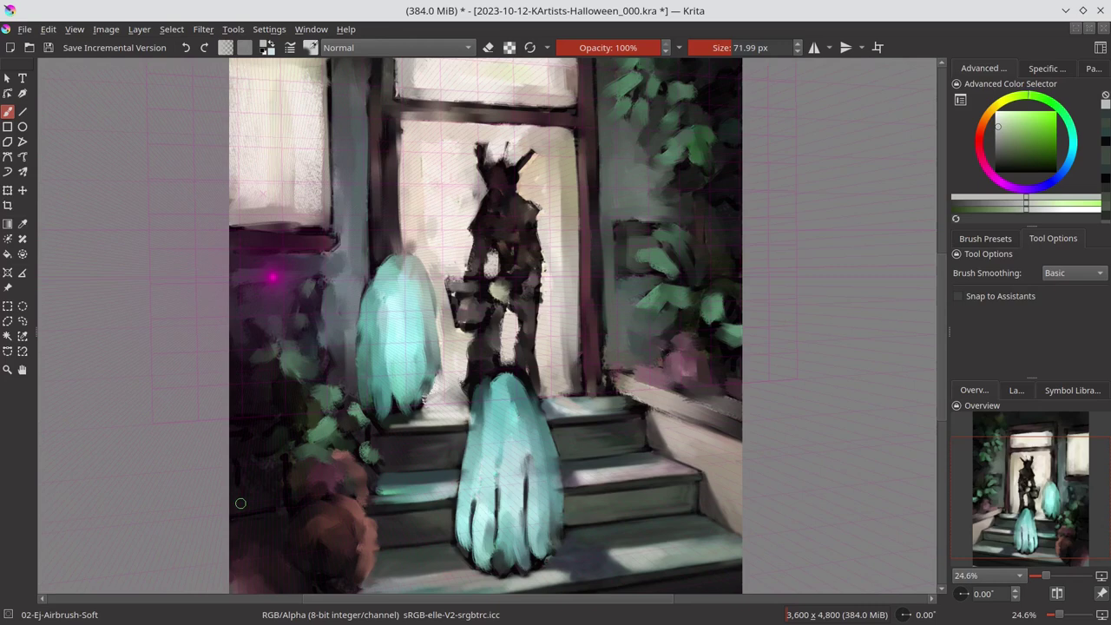
ctrl+click(592, 347)
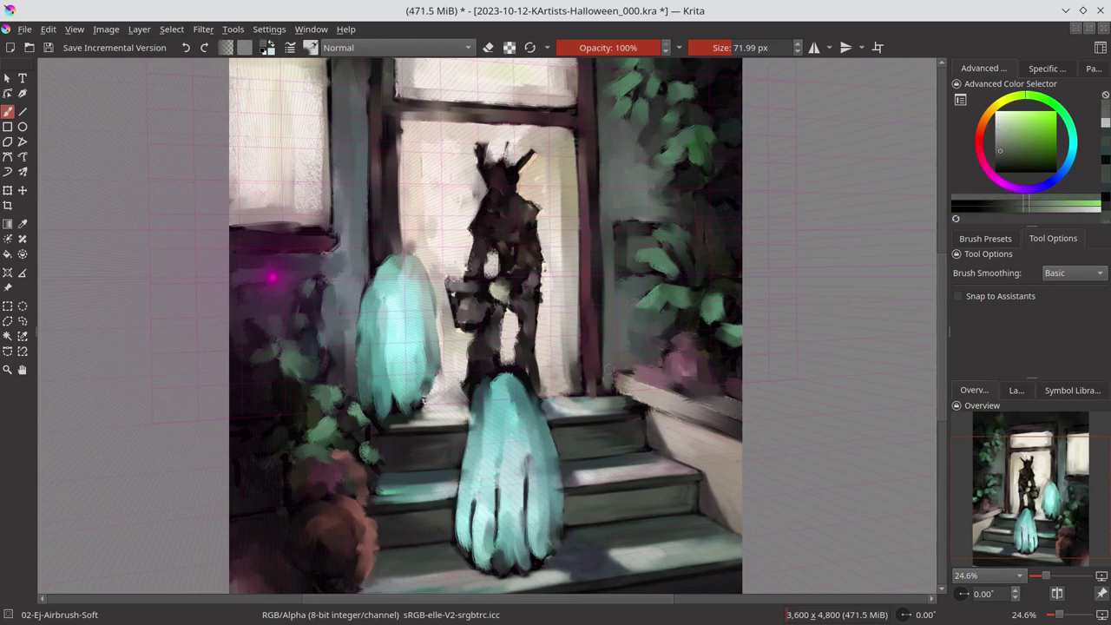
Rotate the view and paint the step ledge with a dark line, then a peach stroke
drag(592, 348, 555, 348)
drag(556, 347, 521, 391)
drag(660, 344, 752, 336)
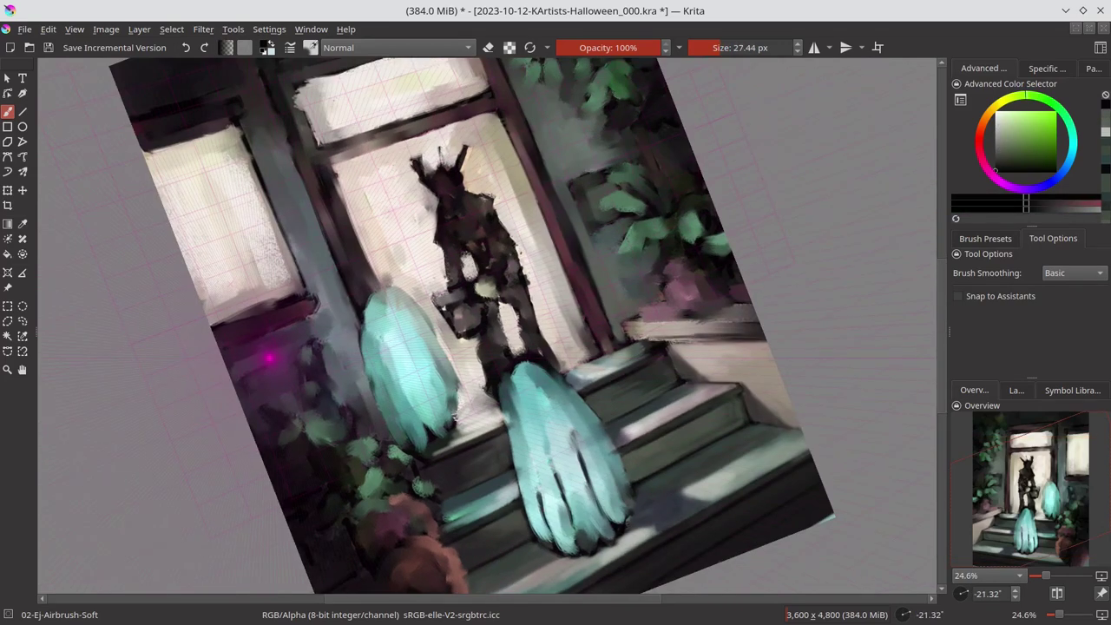
ctrl+click(660, 341)
drag(632, 340, 764, 336)
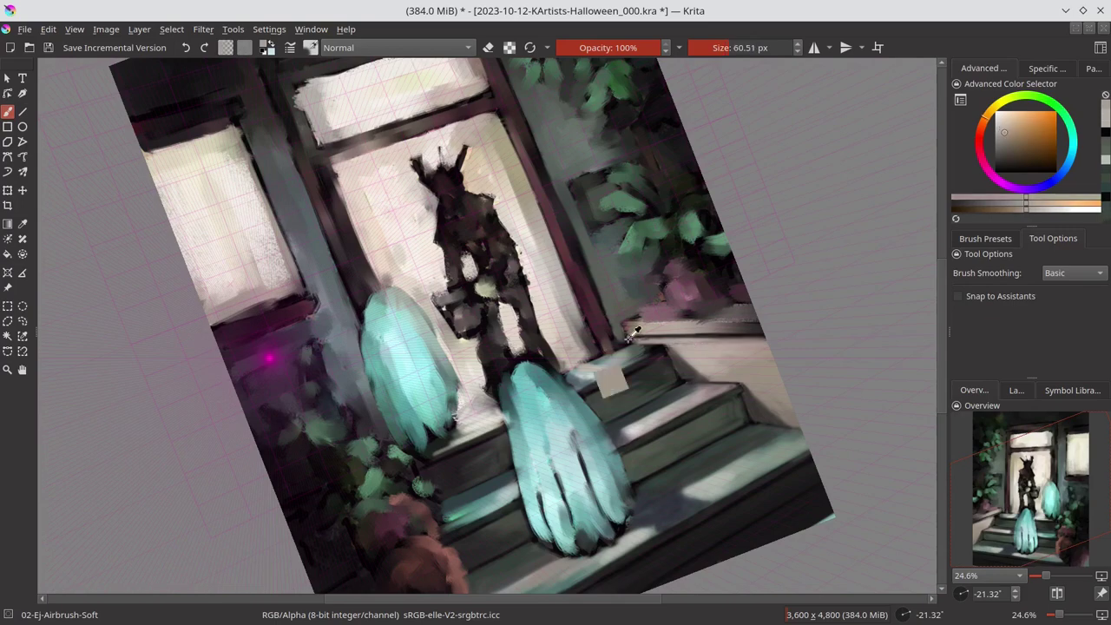
ctrl+click(716, 319)
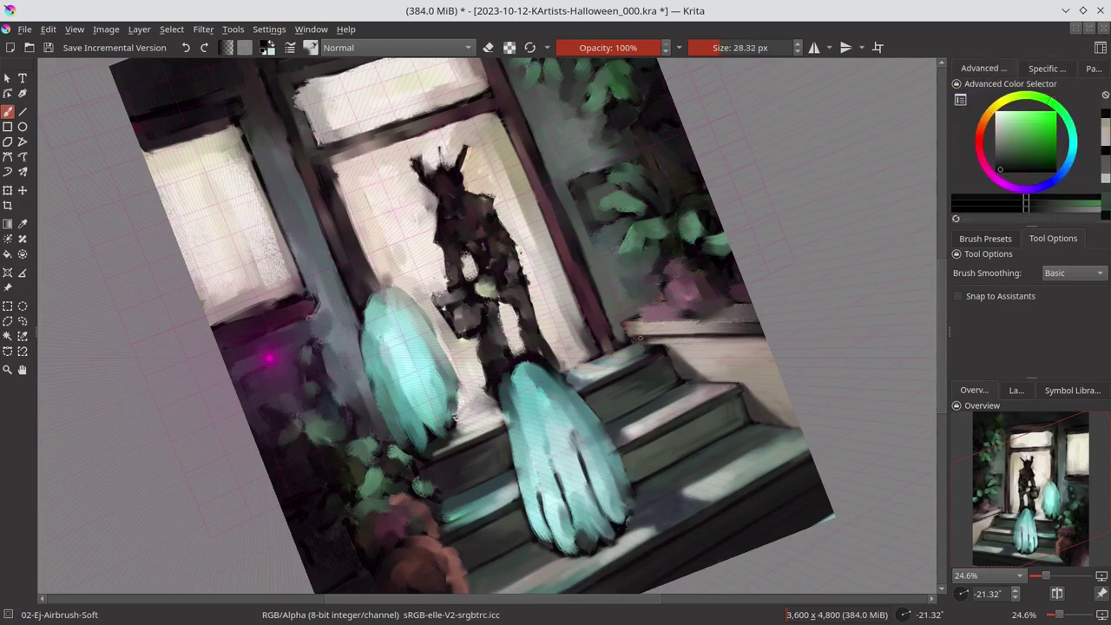
With the view upright and a large brush, reshape the figure's head and brighten the doorway's right edge
ctrl+scroll(682, 372, up, 2)
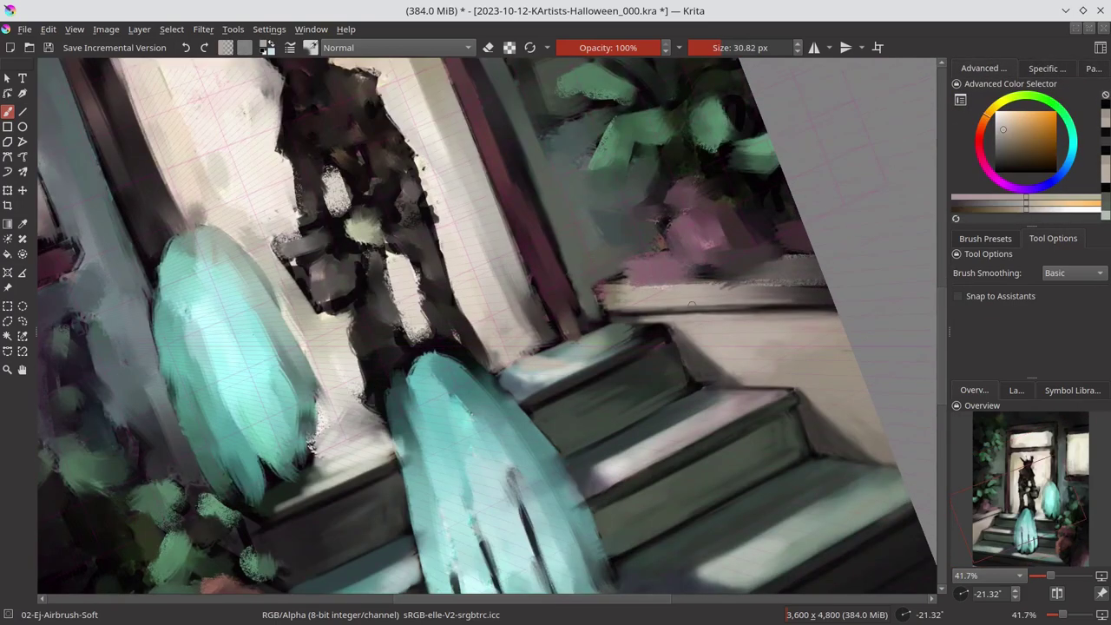
ctrl+scroll(735, 379, up, 2)
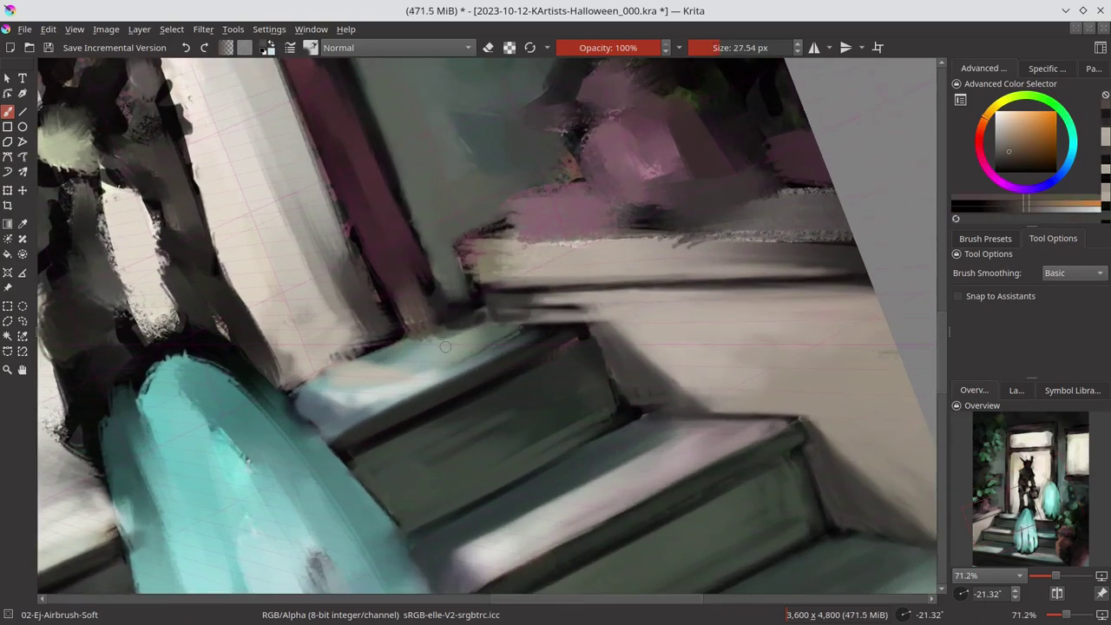
key(5)
ctrl+scroll(607, 357, down, 2)
ctrl+scroll(515, 339, down, 2)
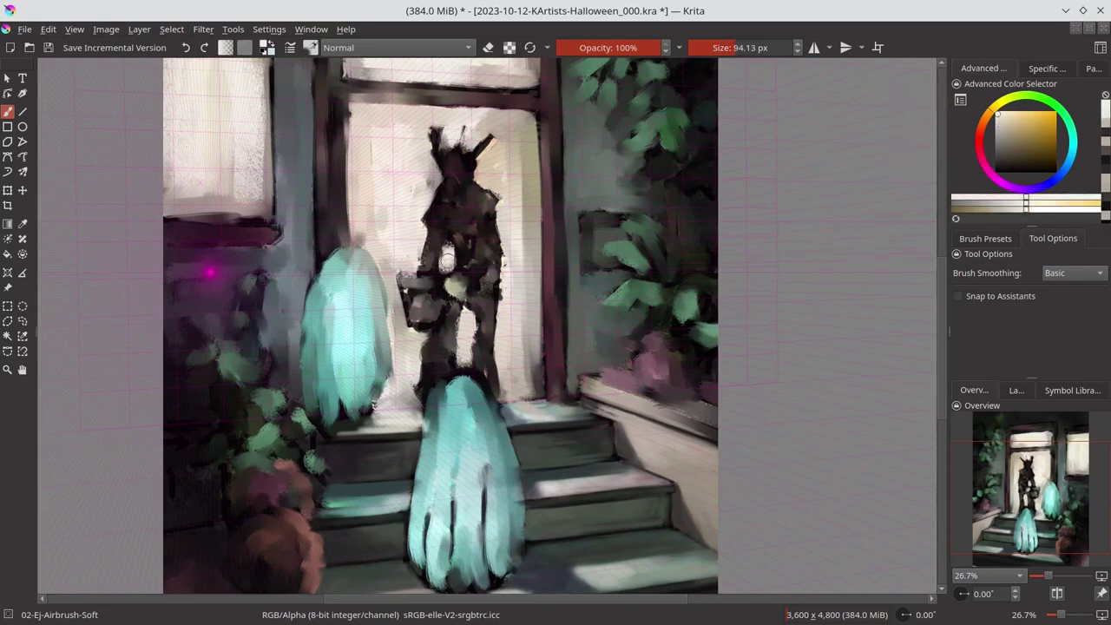
shift+drag(515, 339, 511, 404)
drag(508, 304, 413, 257)
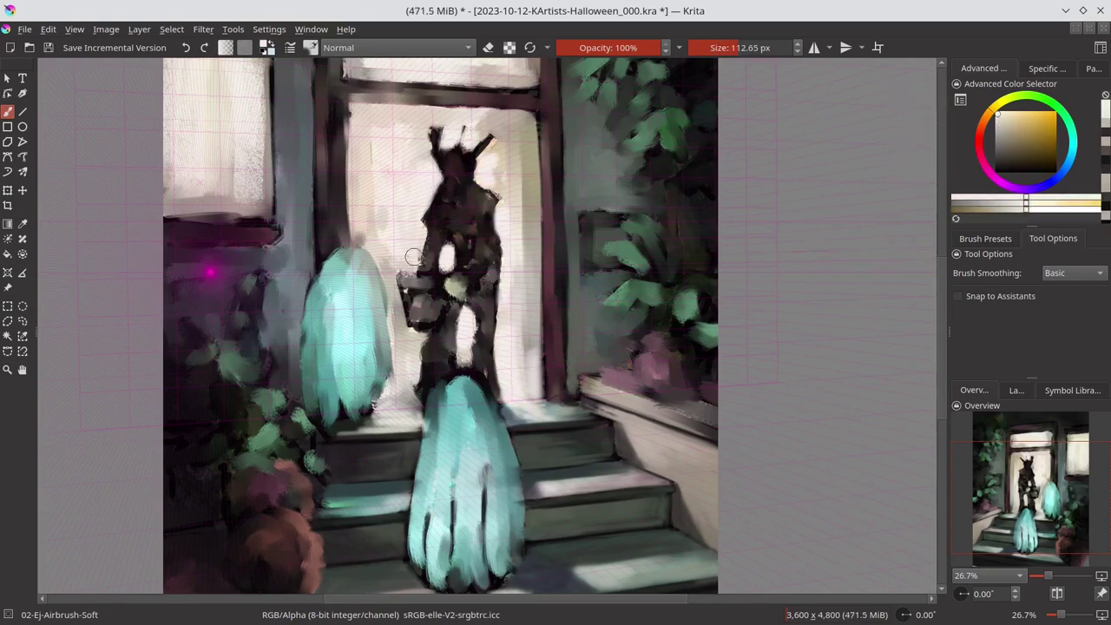
drag(529, 391, 525, 126)
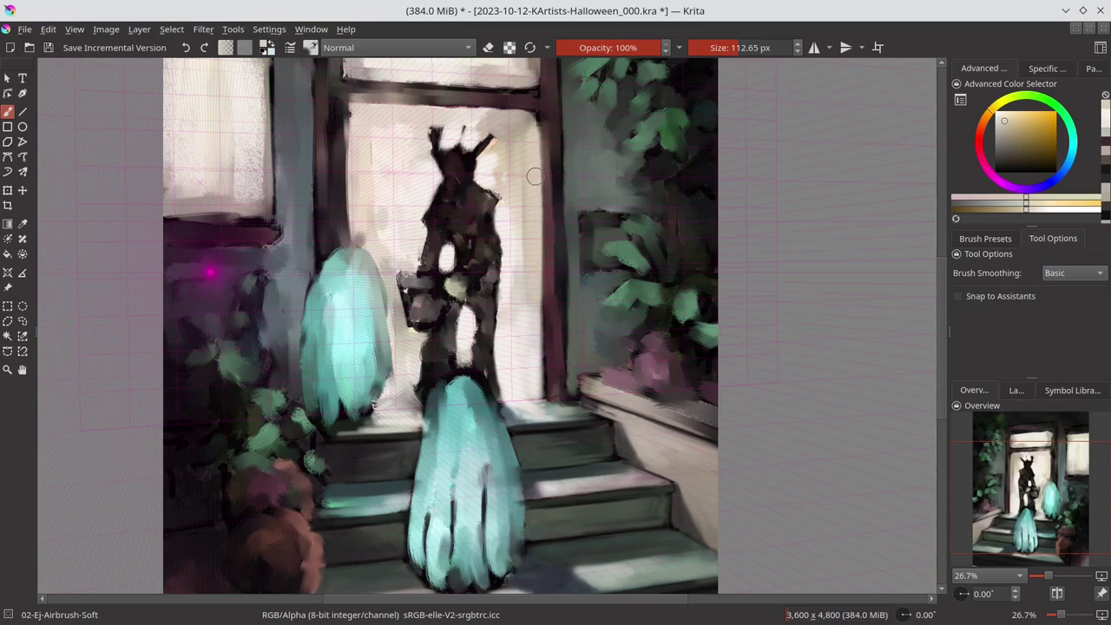
Add a faint grey-green stroke along the doorway edge with a smaller brush
ctrl+click(548, 358)
shift+drag(548, 358, 539, 358)
ctrl+click(565, 356)
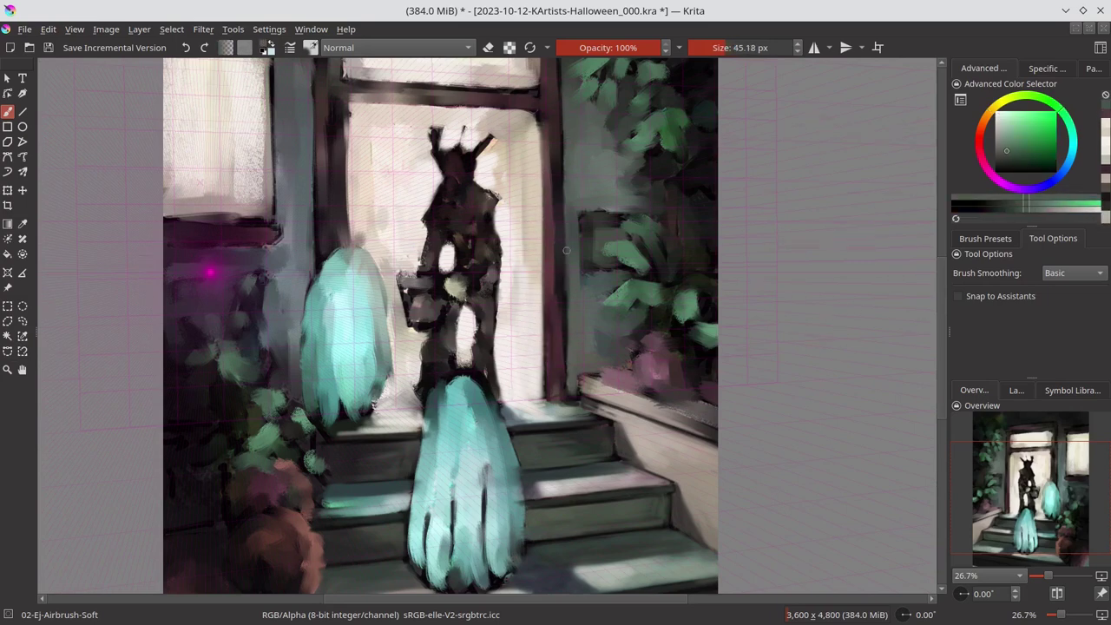
drag(566, 234, 568, 347)
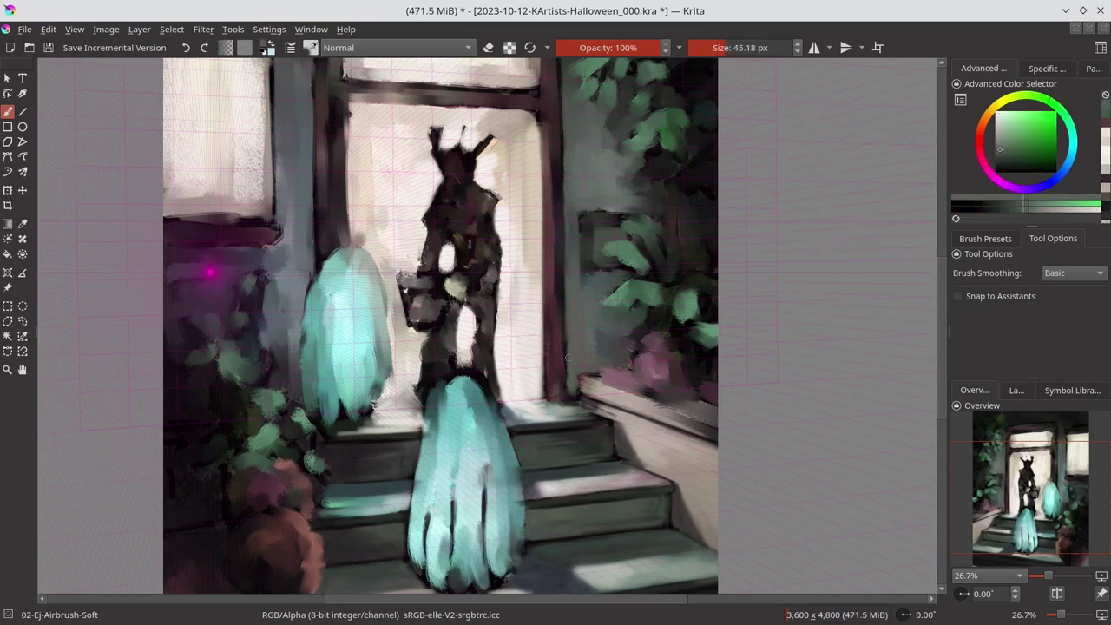
Pick pale cream tones and resize the brush, then save and zoom out
ctrl+click(585, 416)
ctrl+click(461, 417)
shift+drag(508, 405, 556, 416)
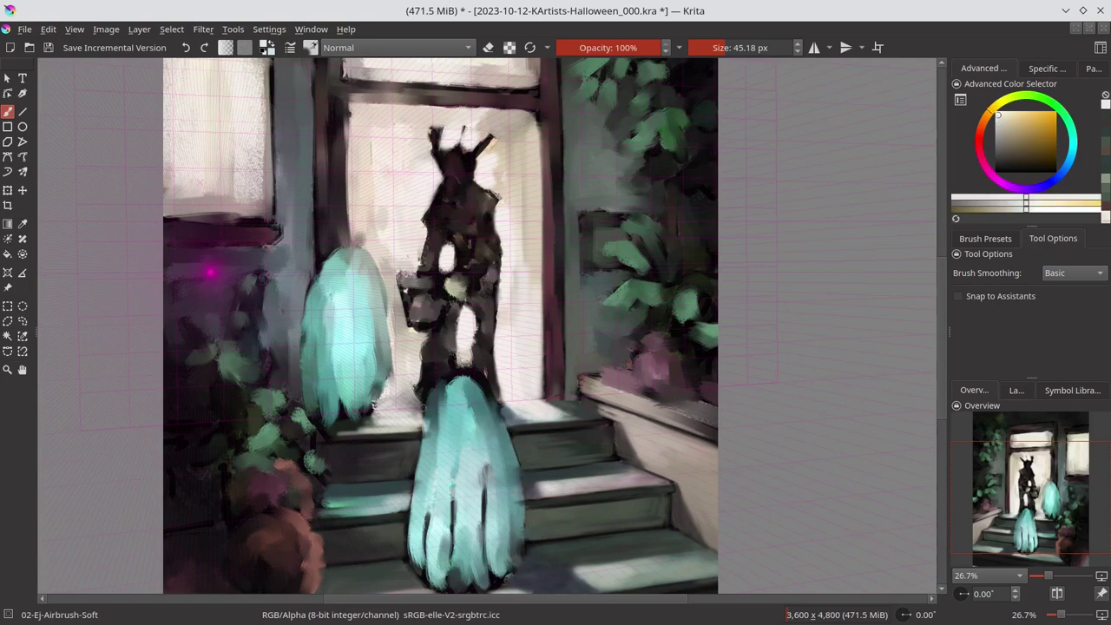
ctrl+click(467, 353)
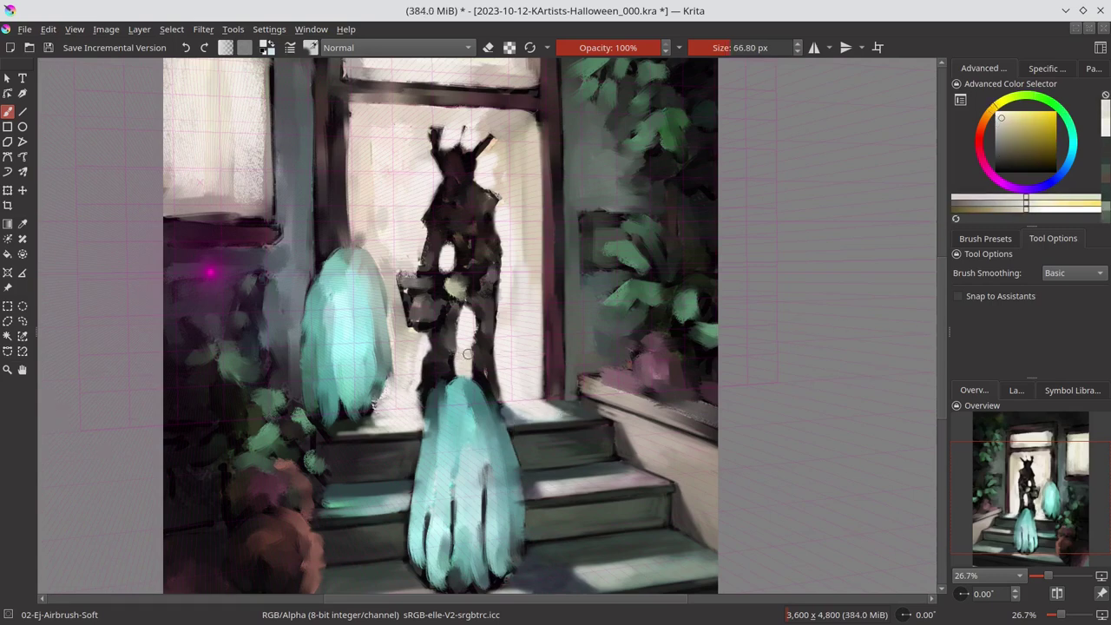
ctrl+drag(620, 423, 584, 402)
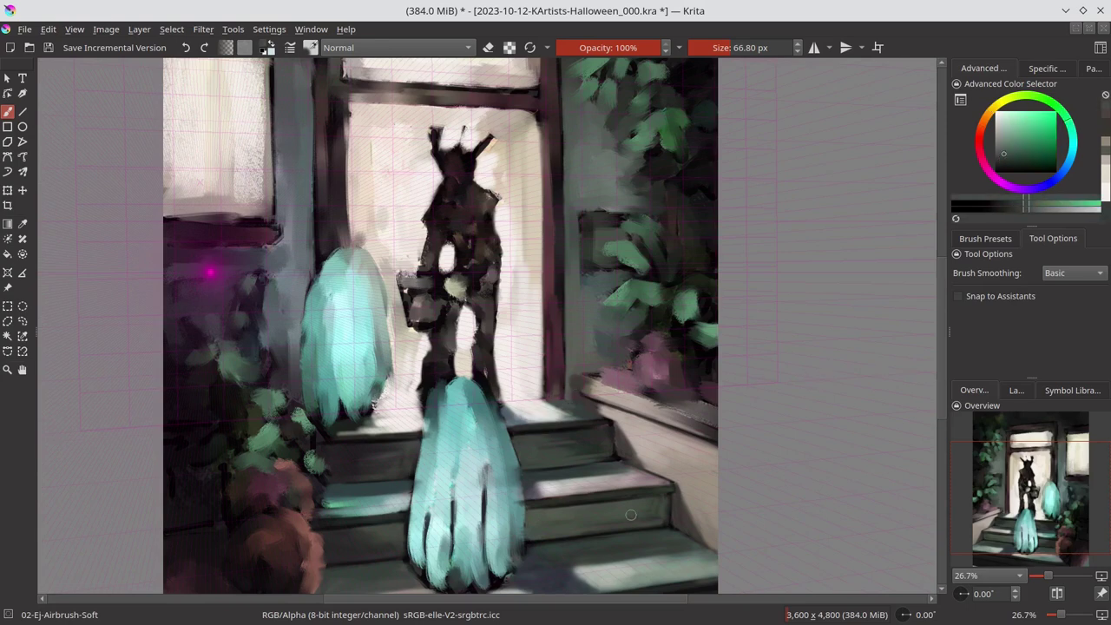
ctrl+click(534, 143)
ctrl+click(482, 369)
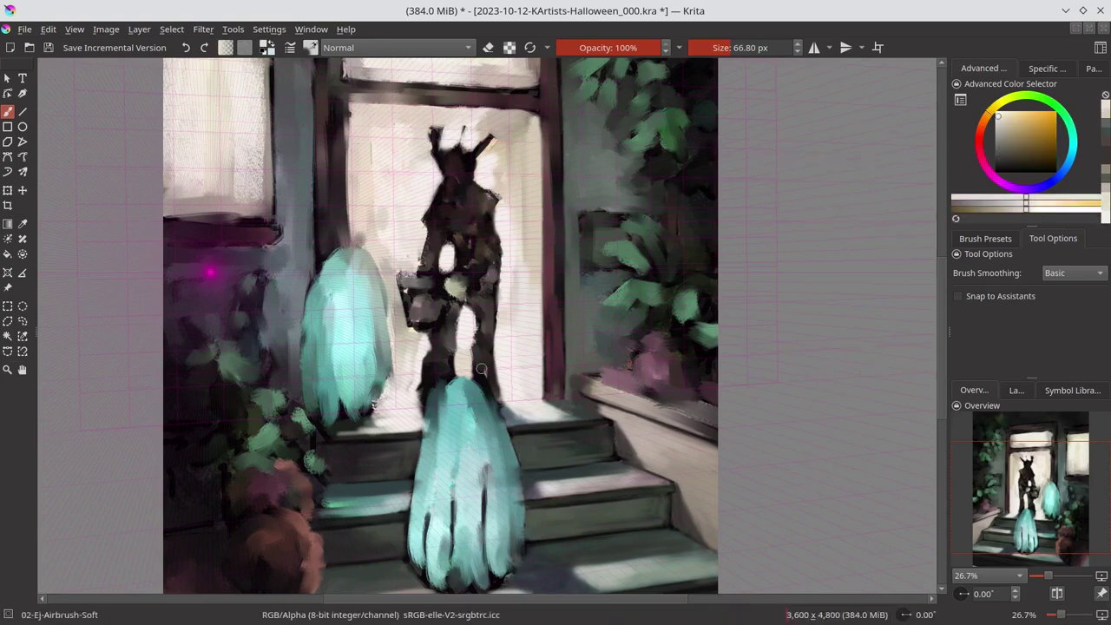
key(ctrl+s)
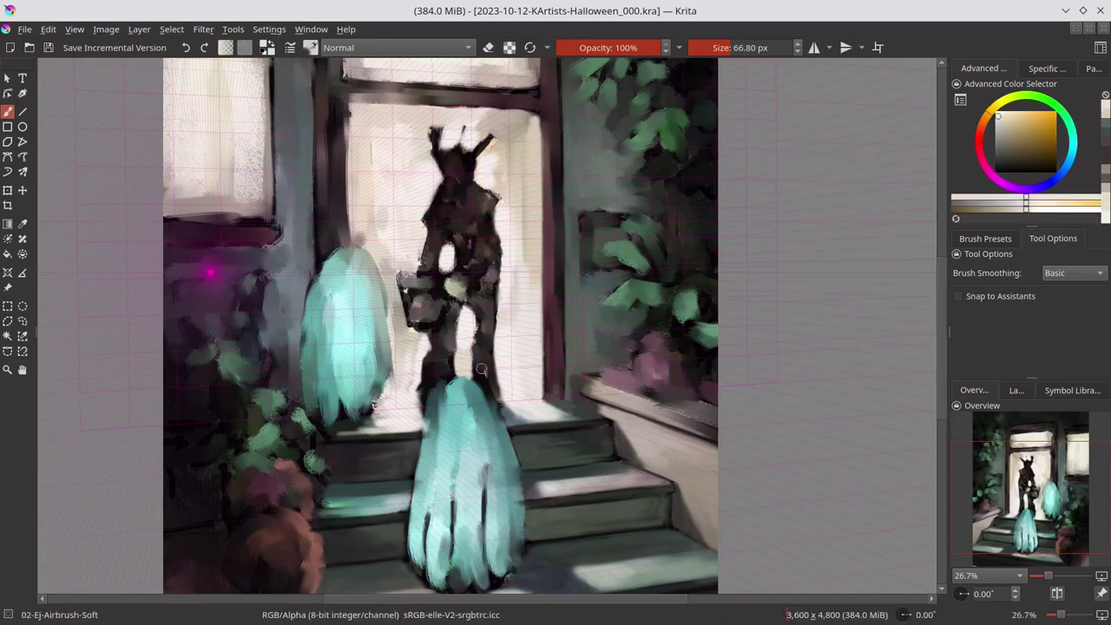
key(minus)
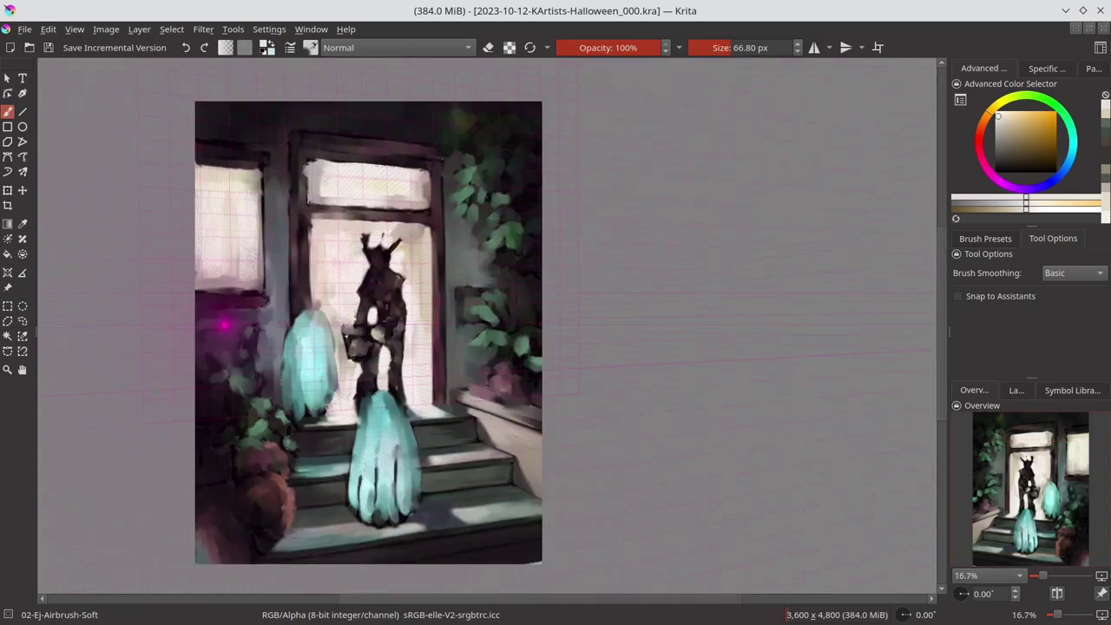
Sample teal, greens and warm oranges from the ghost, foliage and steps, then save
ctrl+click(318, 457)
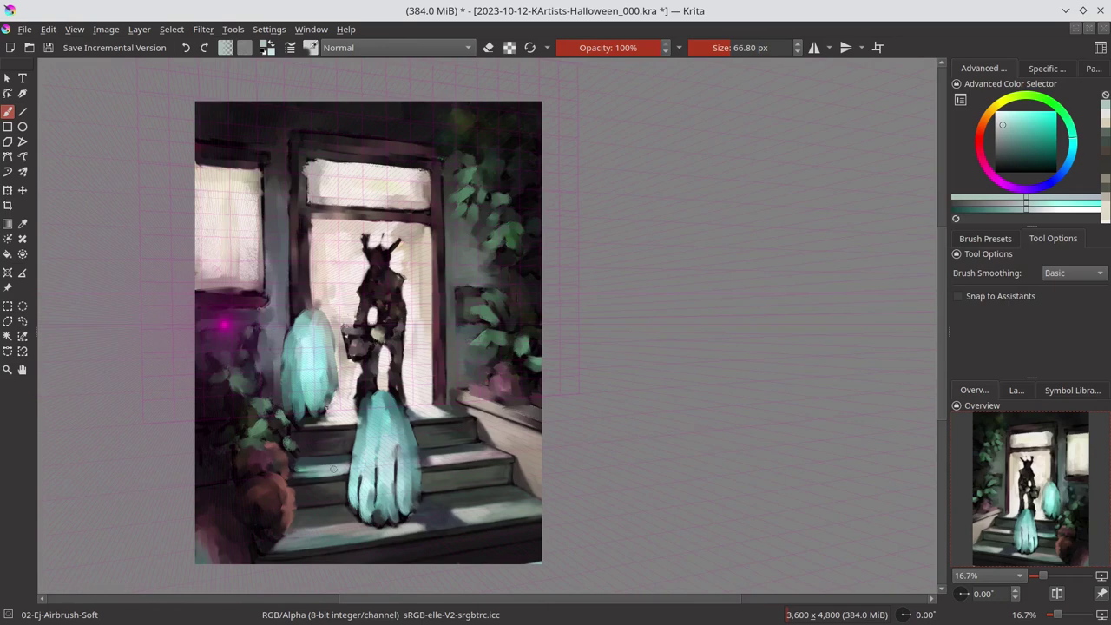
ctrl+click(345, 443)
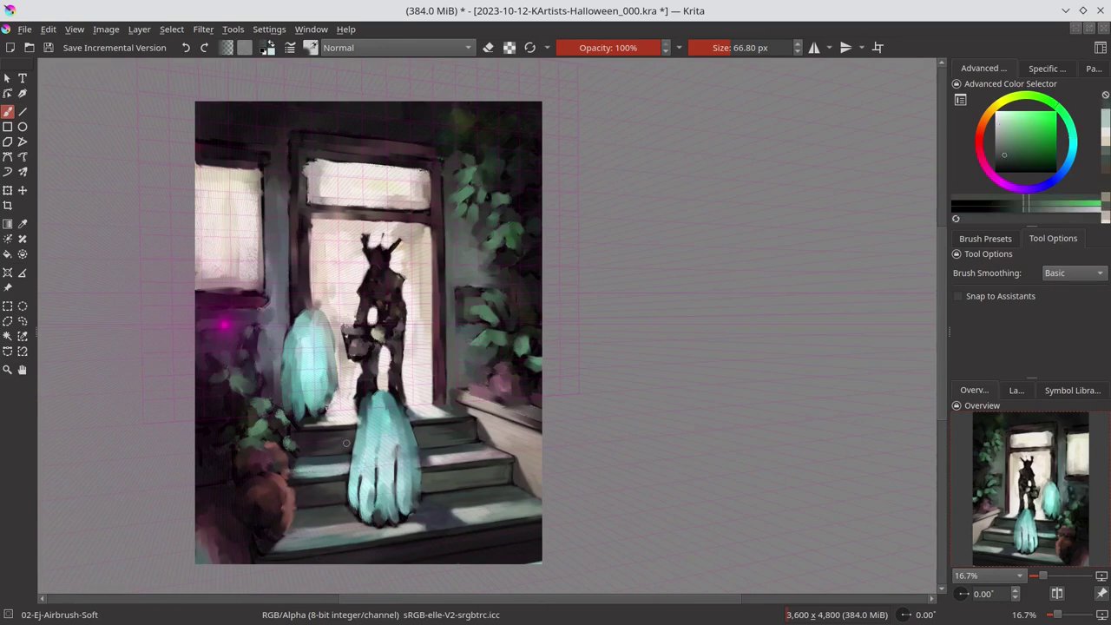
ctrl+click(341, 495)
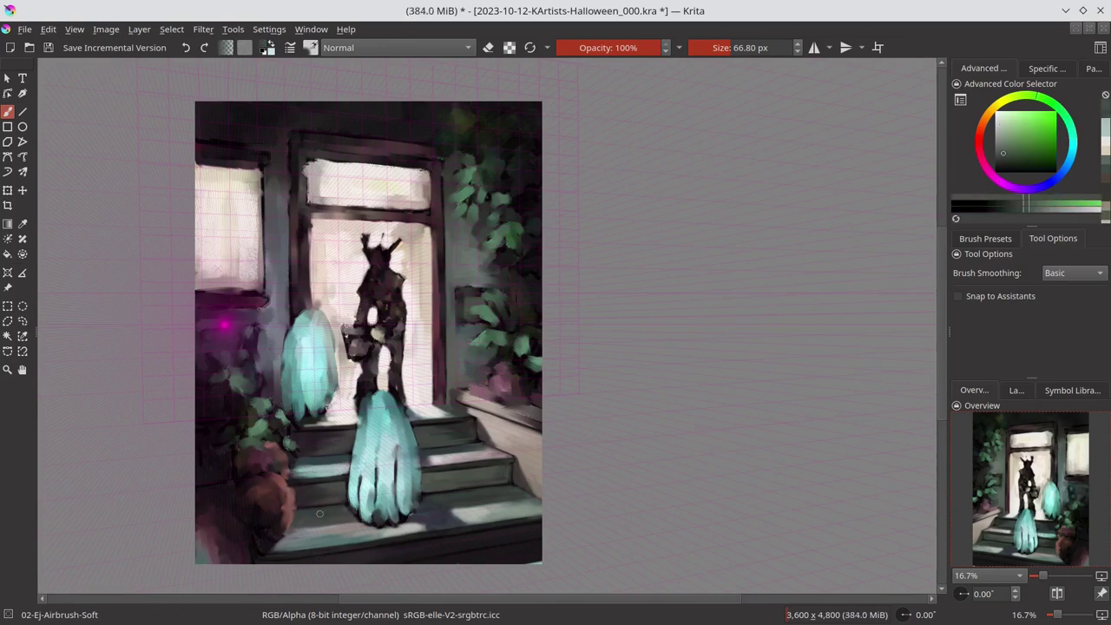
ctrl+click(336, 485)
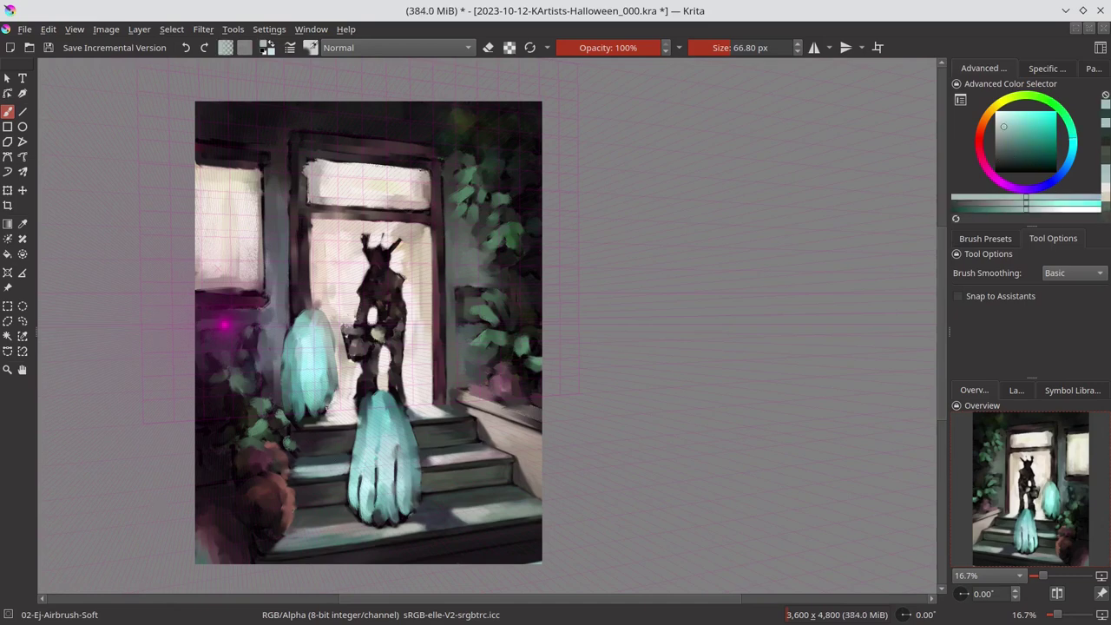
ctrl+click(511, 443)
ctrl+click(458, 464)
ctrl+click(506, 509)
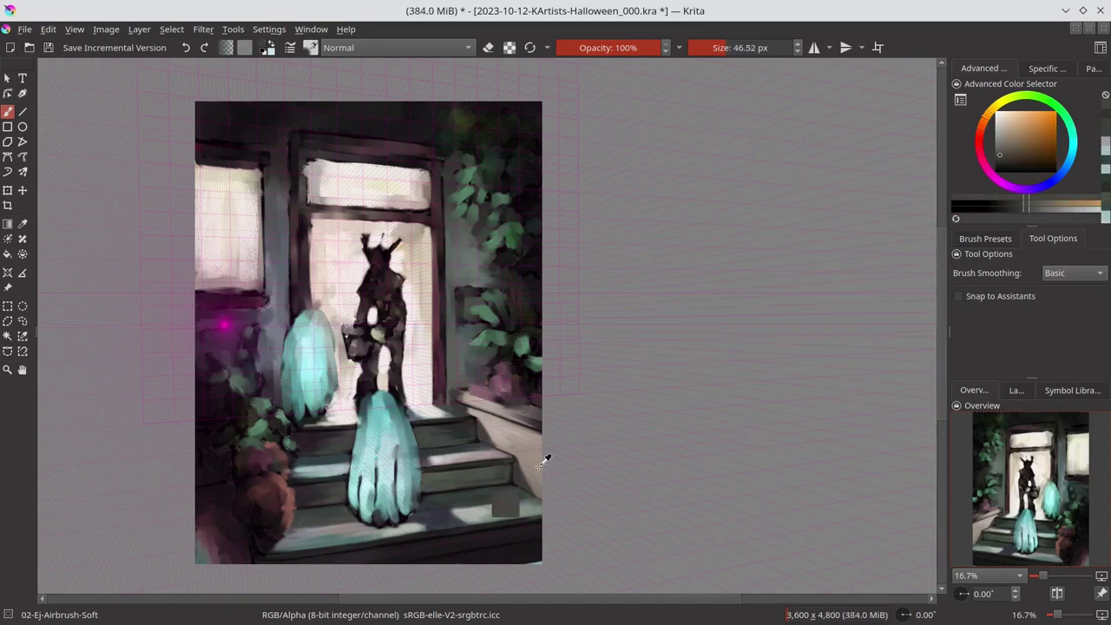
key(ctrl+s)
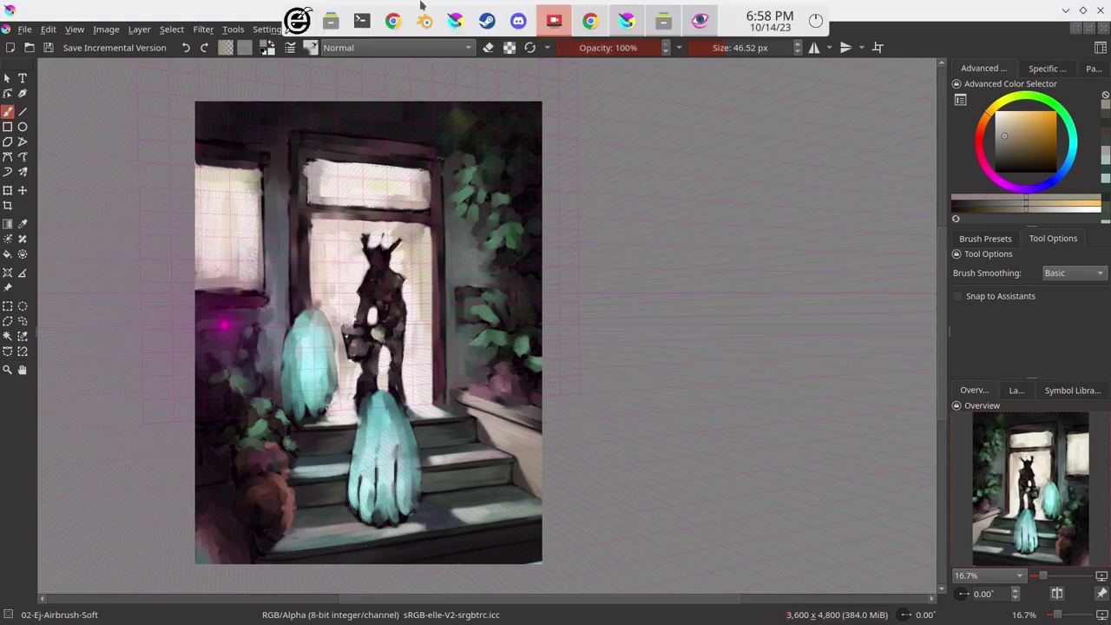
mouse_move(556, 1)
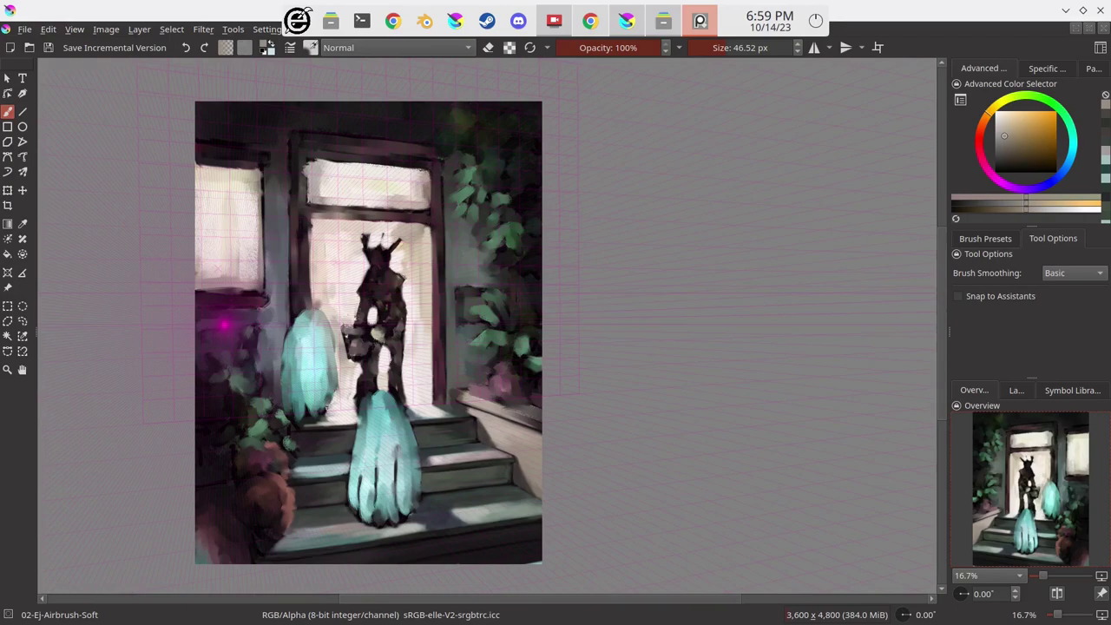
Zoom into the stairs and sample a greyish yellow-green, then a lighter grey-orange with a larger brush
scroll(528, 368, up, 2)
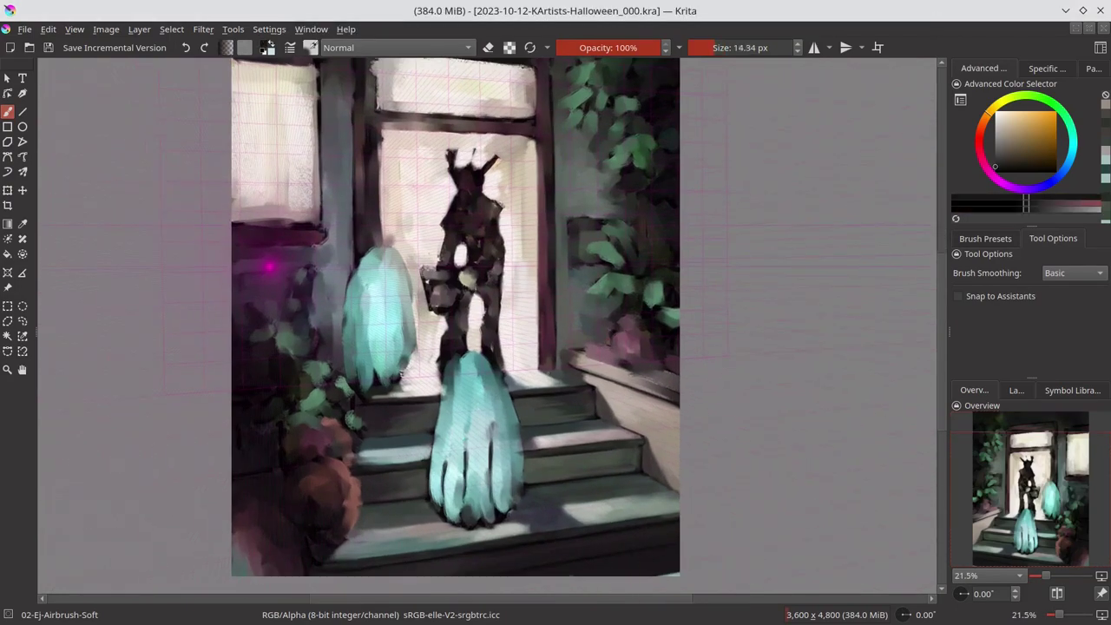
scroll(529, 368, up, 4)
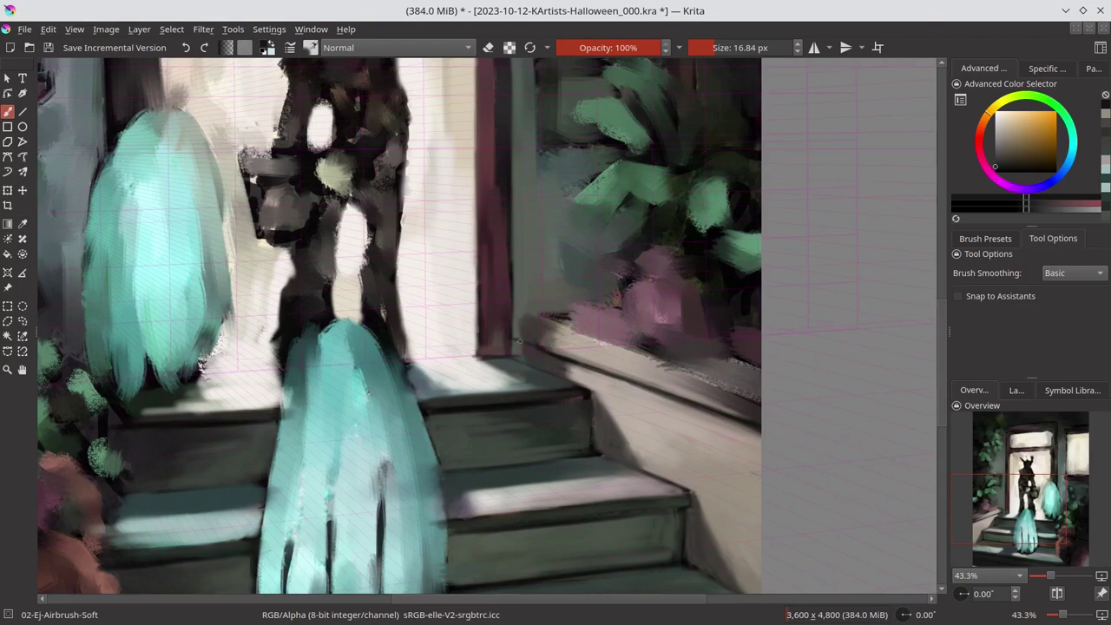
mouse_move(519, 341)
mouse_down()
mouse_move(591, 395)
mouse_move(522, 311)
mouse_up()
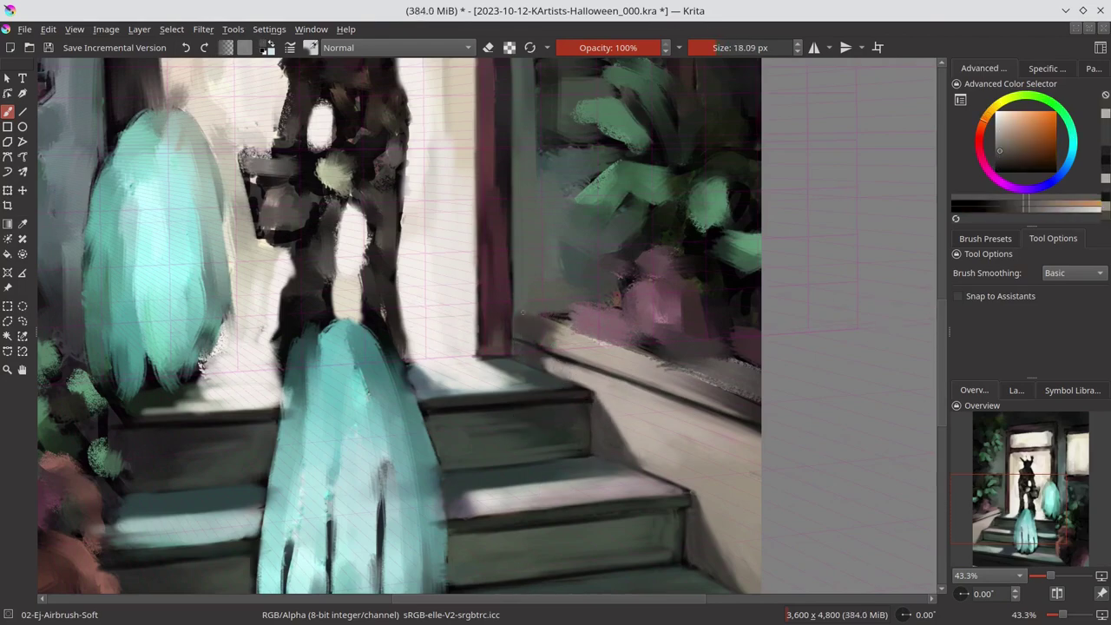
scroll(522, 310, down, 3)
scroll(521, 311, up, 2)
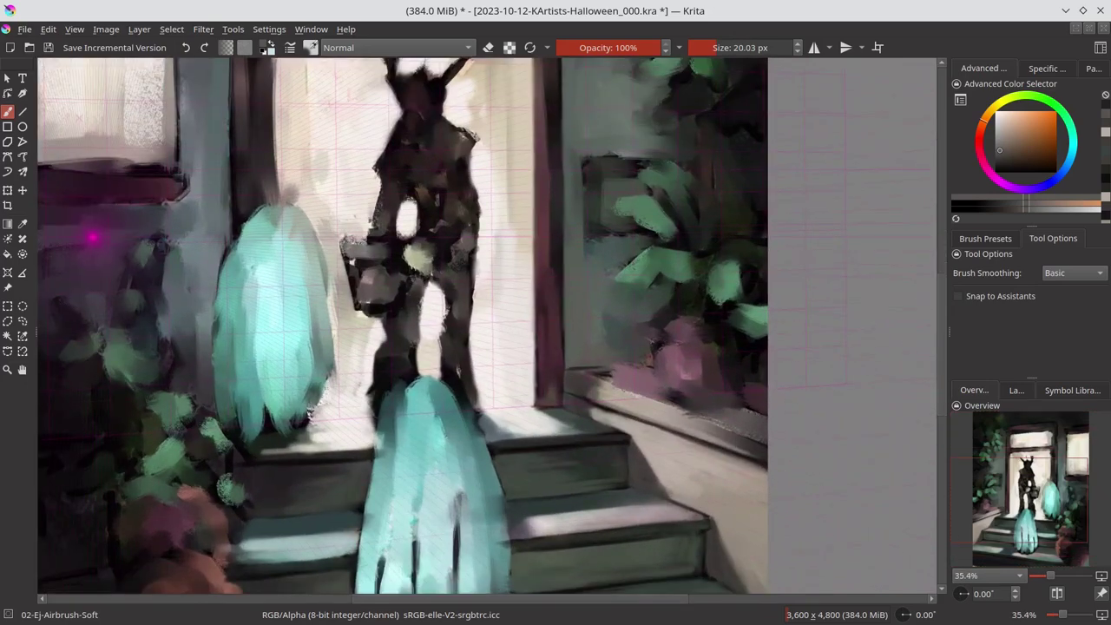
drag(560, 408, 762, 415)
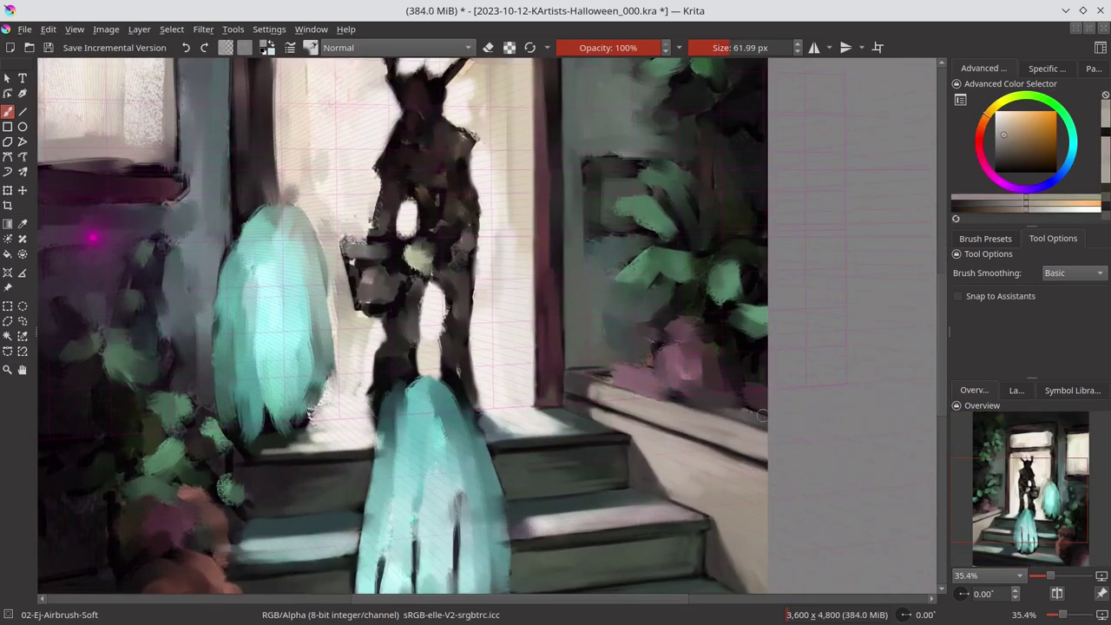
scroll(648, 443, down, 3)
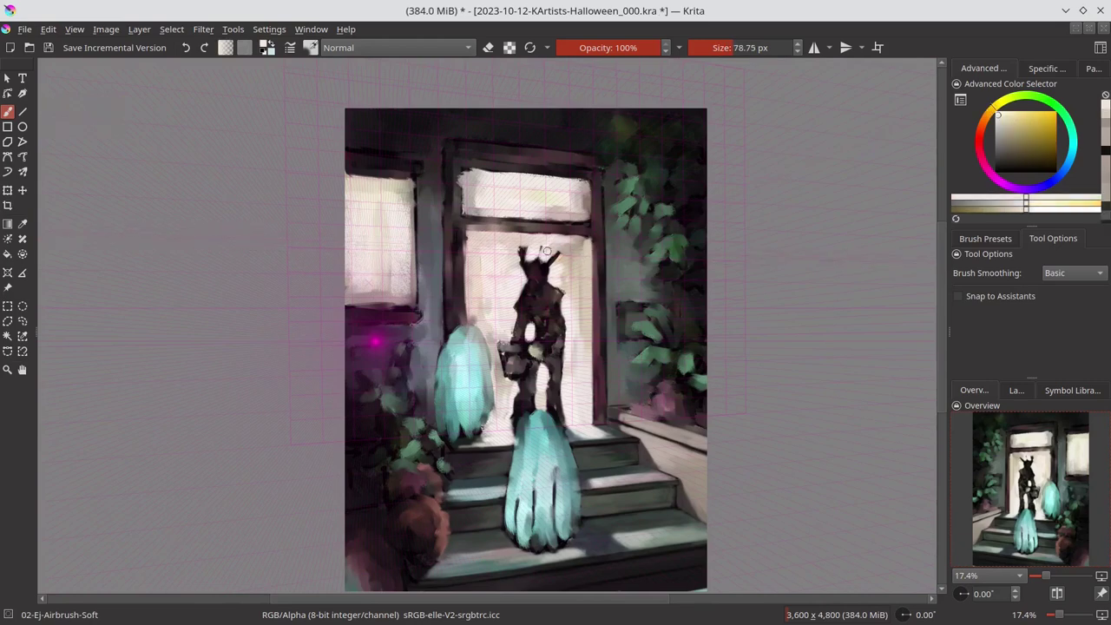
Enlarge the brush, zoom into the doorway and sample pale cream from the window frame
drag(546, 251, 505, 420)
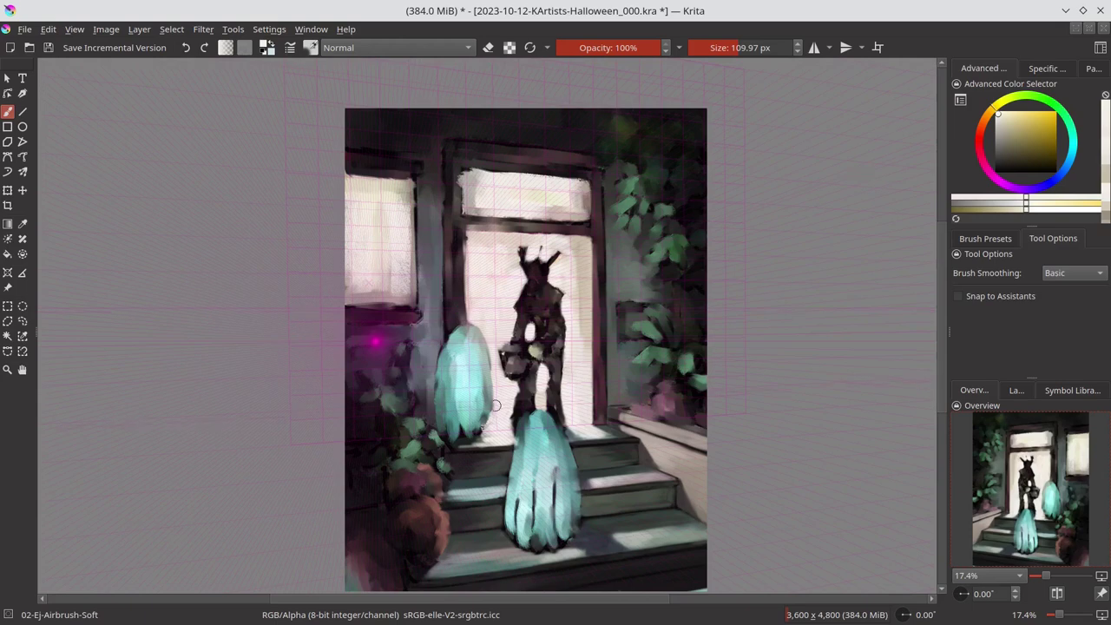
key(plus)
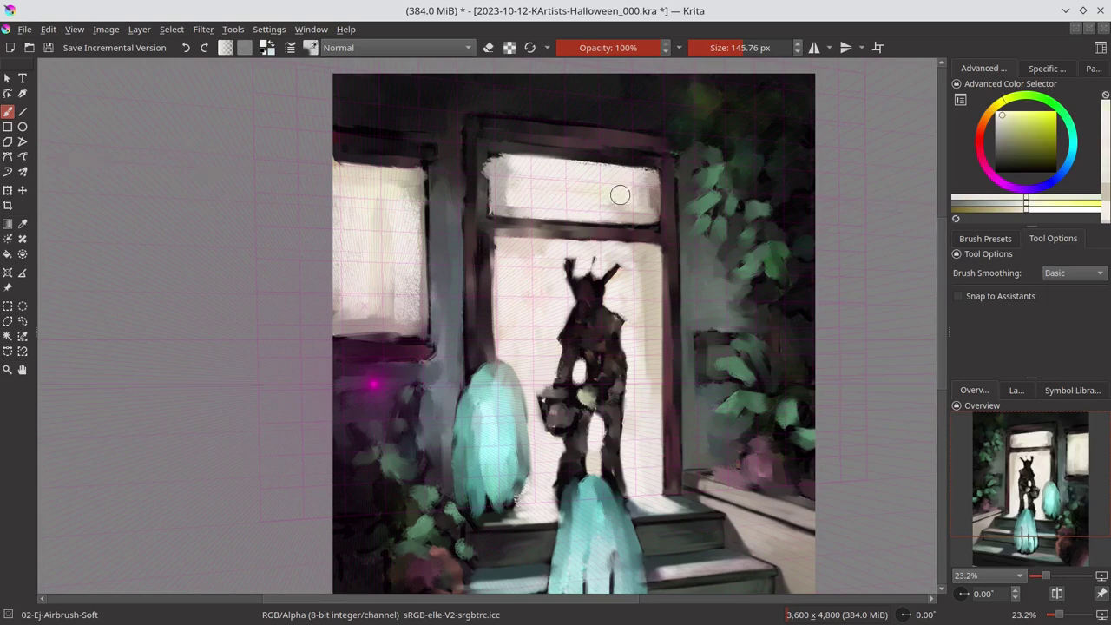
drag(620, 193, 671, 322)
key(bracketright)
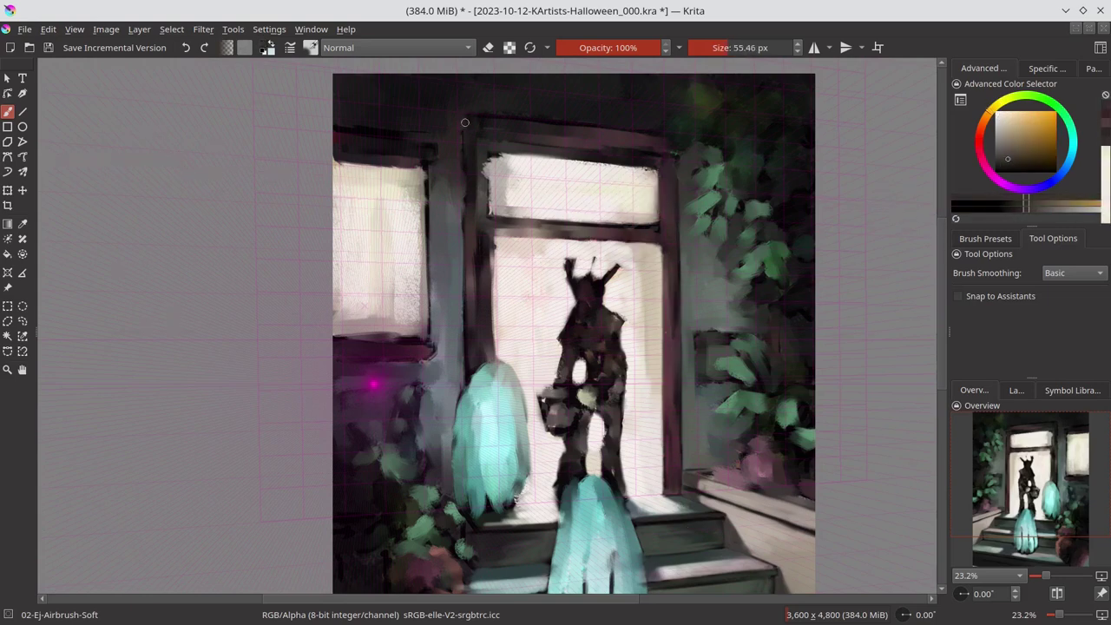
drag(439, 331, 459, 186)
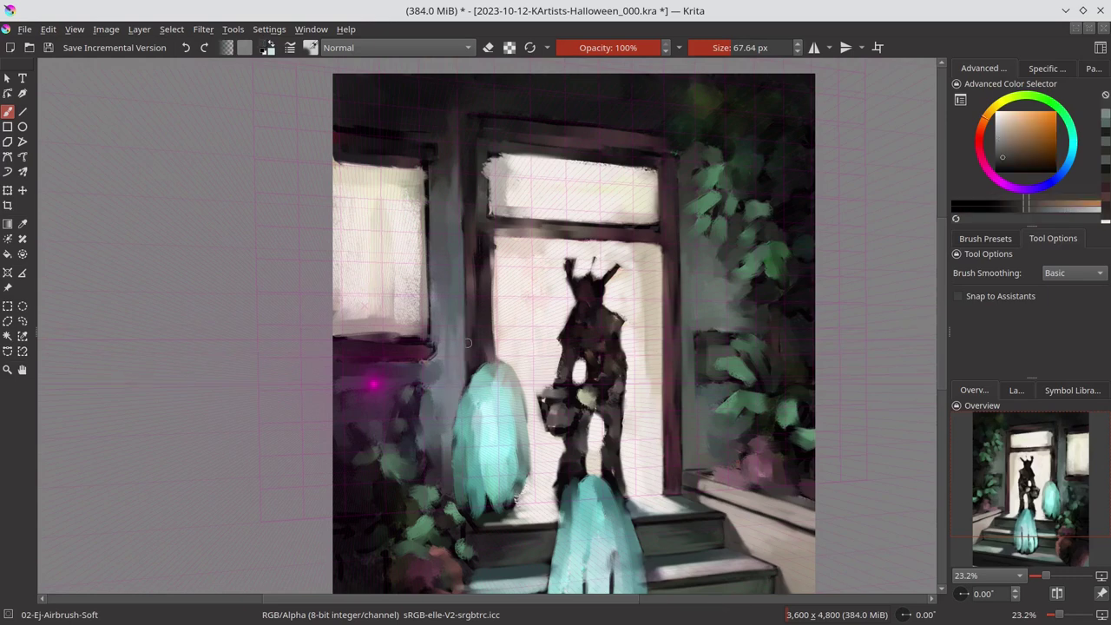
mouse_move(458, 364)
mouse_down()
mouse_move(512, 259)
mouse_move(495, 347)
mouse_up()
Paint pale cream strokes along the left window's edges and upper pane
ctrl+click(476, 252)
ctrl+click(485, 208)
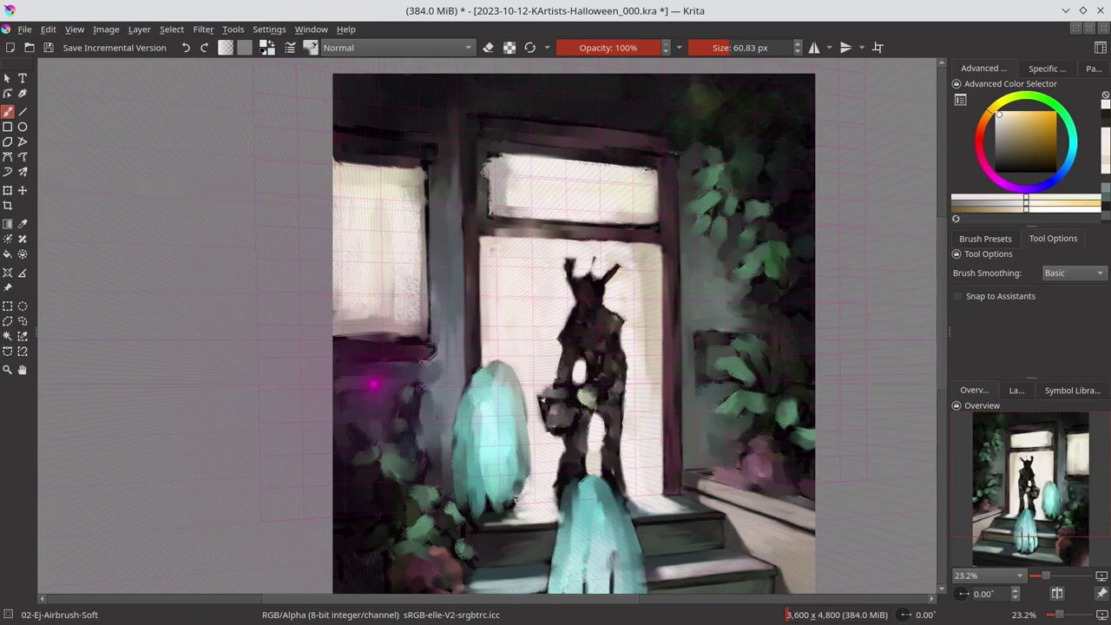
ctrl+click(488, 198)
mouse_move(483, 152)
mouse_down()
mouse_move(488, 198)
mouse_move(526, 160)
mouse_move(652, 169)
mouse_up()
ctrl+click(549, 208)
ctrl+click(460, 113)
Sample dark greens and pale window tones while adjusting the brush size
ctrl+click(445, 131)
mouse_move(434, 139)
mouse_down()
mouse_move(408, 130)
mouse_move(417, 127)
mouse_up()
ctrl+click(387, 127)
ctrl+click(386, 128)
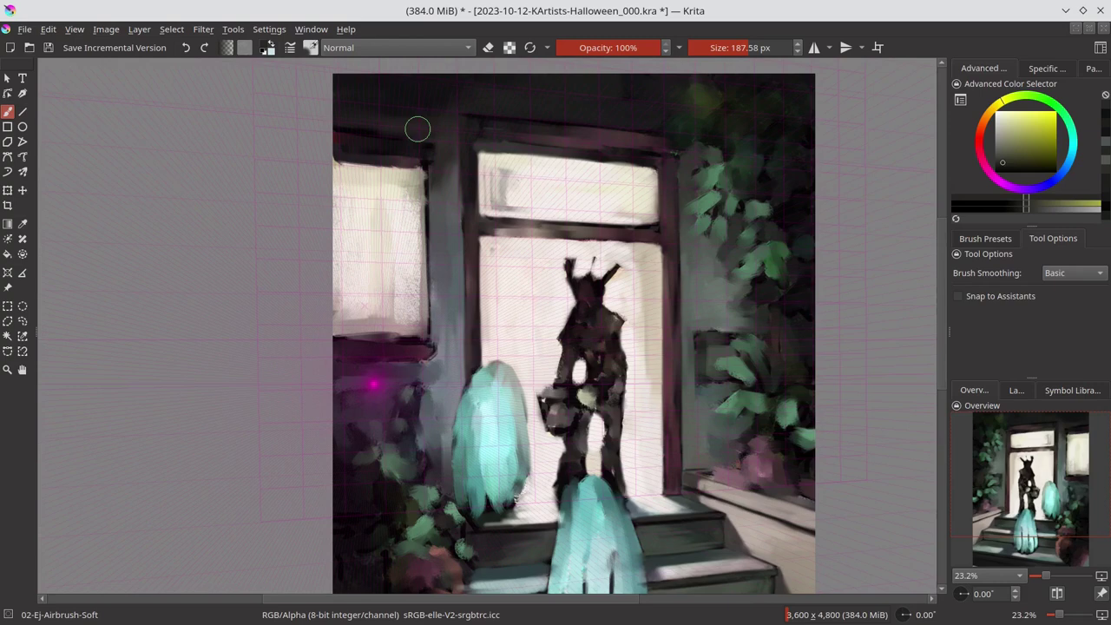
ctrl+click(504, 169)
ctrl+click(444, 502)
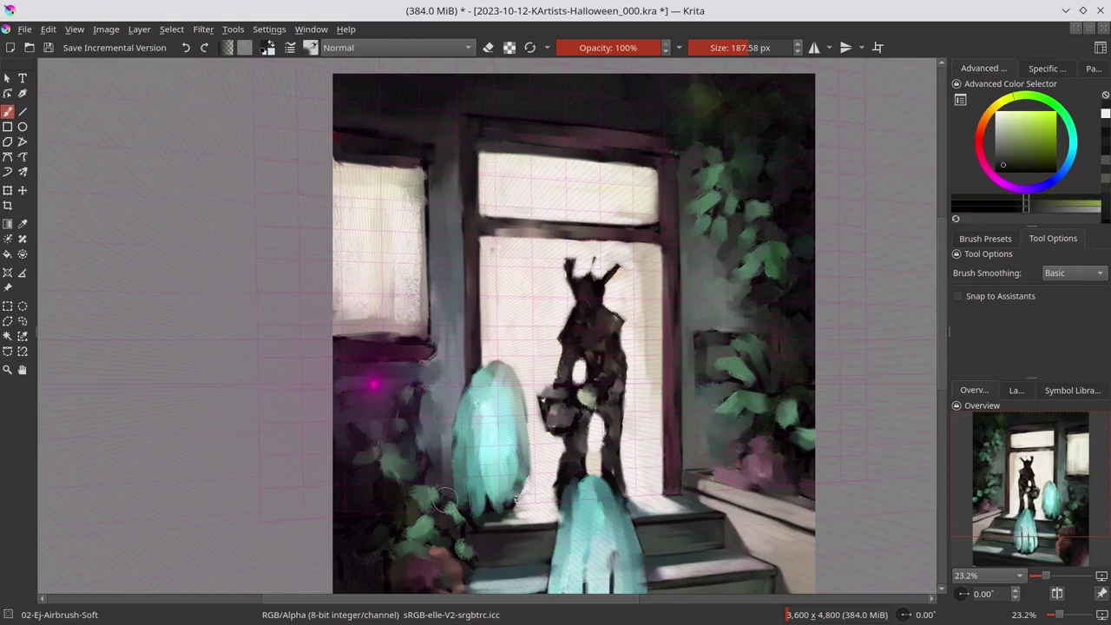
ctrl+click(367, 124)
drag(368, 131, 348, 130)
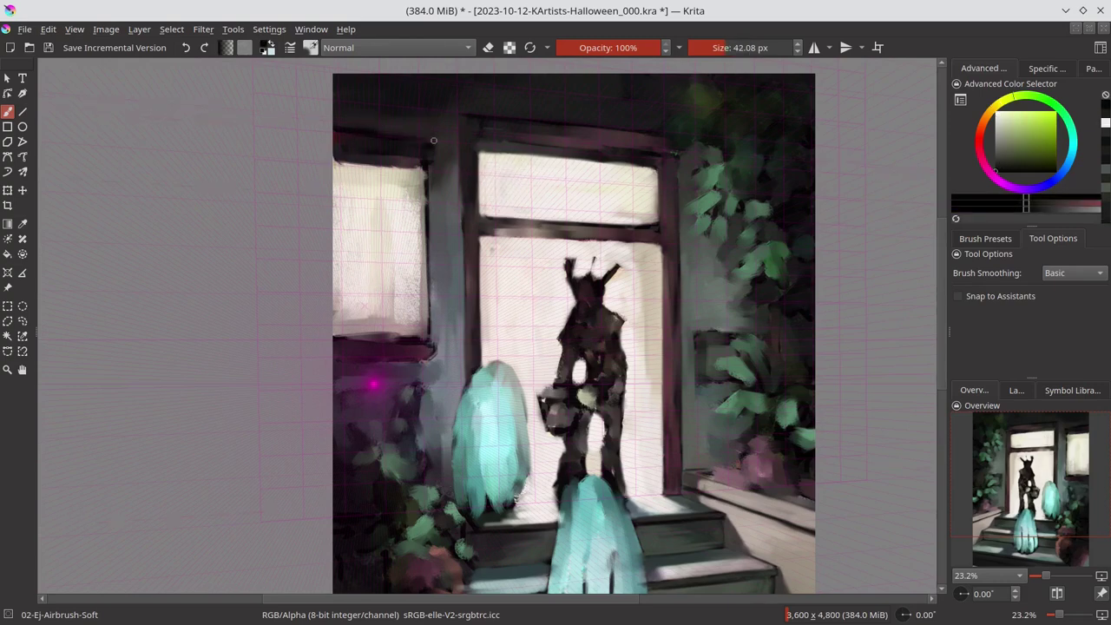
ctrl+click(390, 167)
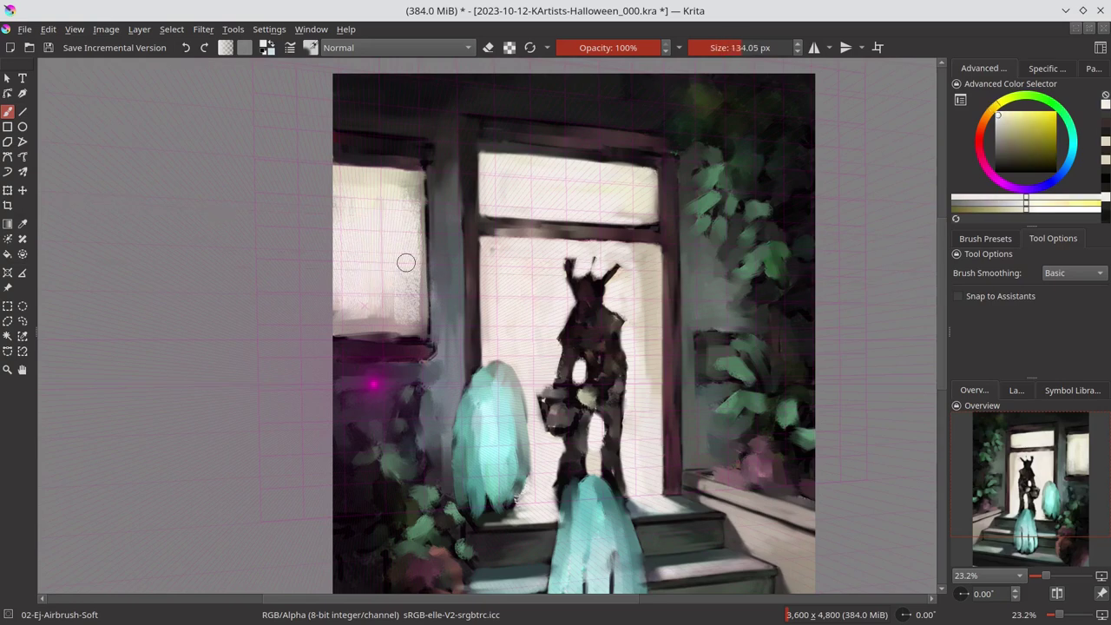
drag(391, 261, 436, 263)
ctrl+click(436, 263)
Paint the left window paler yellow and add light strokes right of the figure
ctrl+click(385, 347)
drag(385, 347, 357, 348)
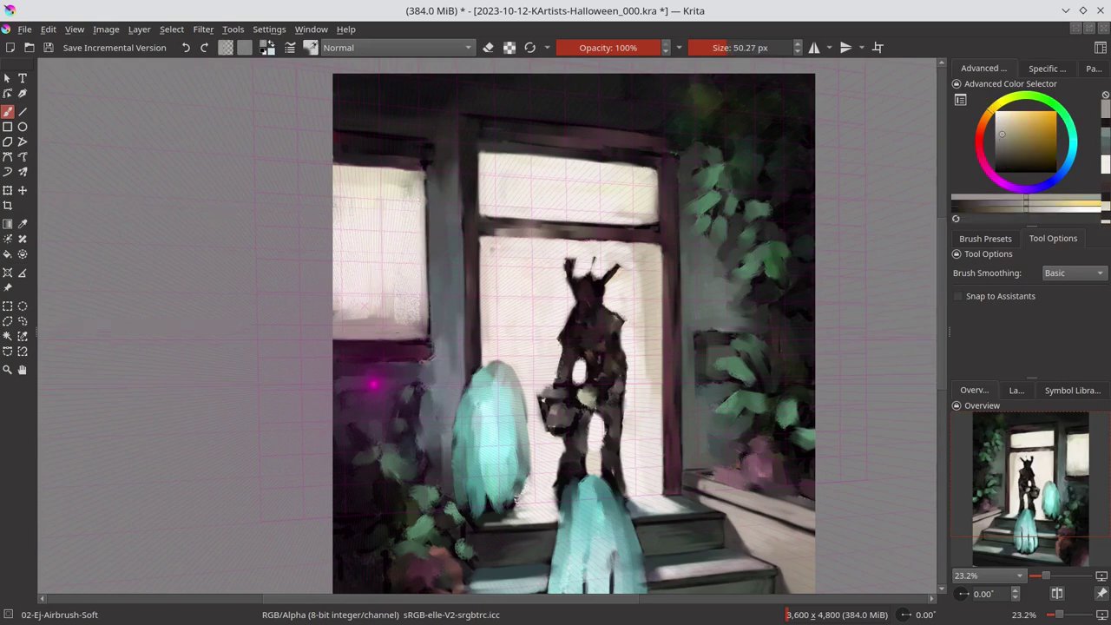
ctrl+click(357, 261)
drag(357, 261, 390, 321)
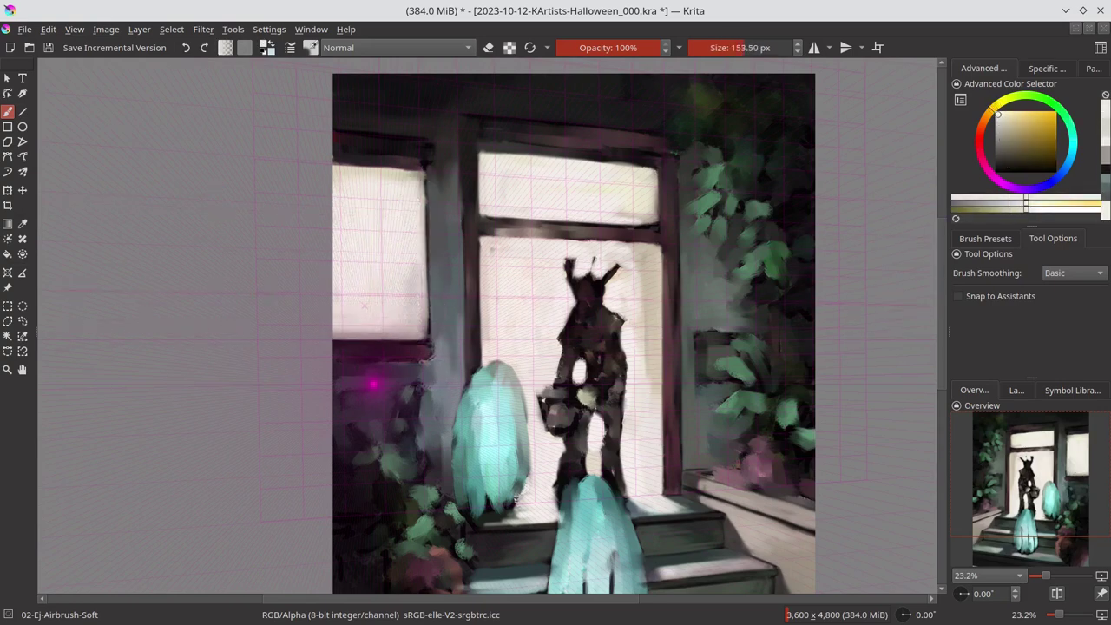
mouse_move(607, 304)
mouse_down()
mouse_move(651, 291)
mouse_move(650, 364)
mouse_up()
ctrl+click(429, 441)
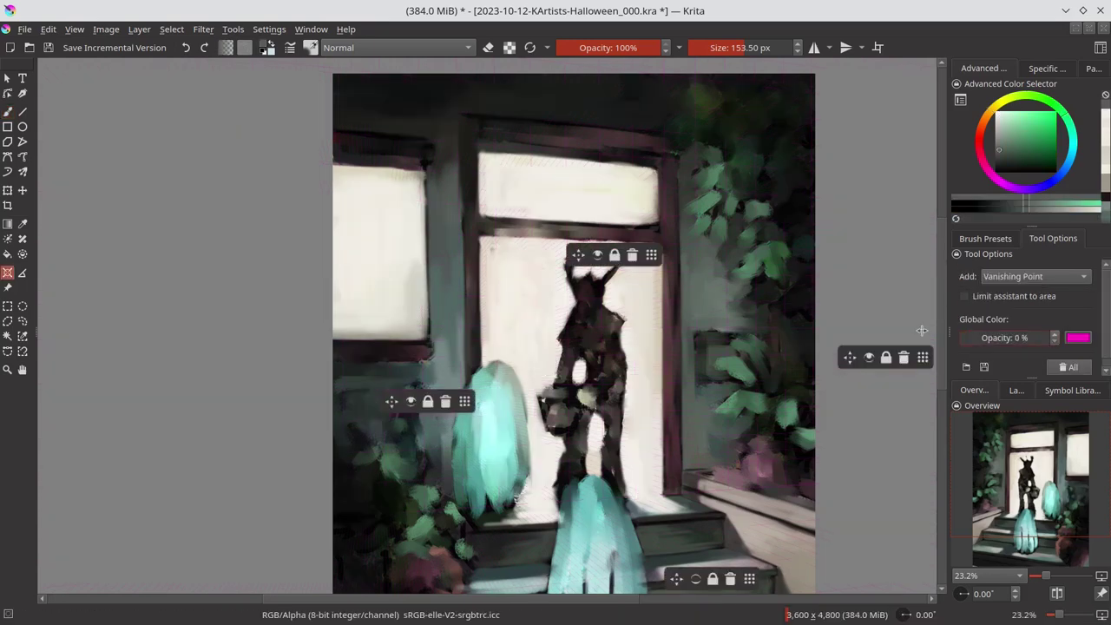
Hide the perspective guides and mix a saturated red with a slightly larger brush
key(minus)
scroll(468, 141, up, 3)
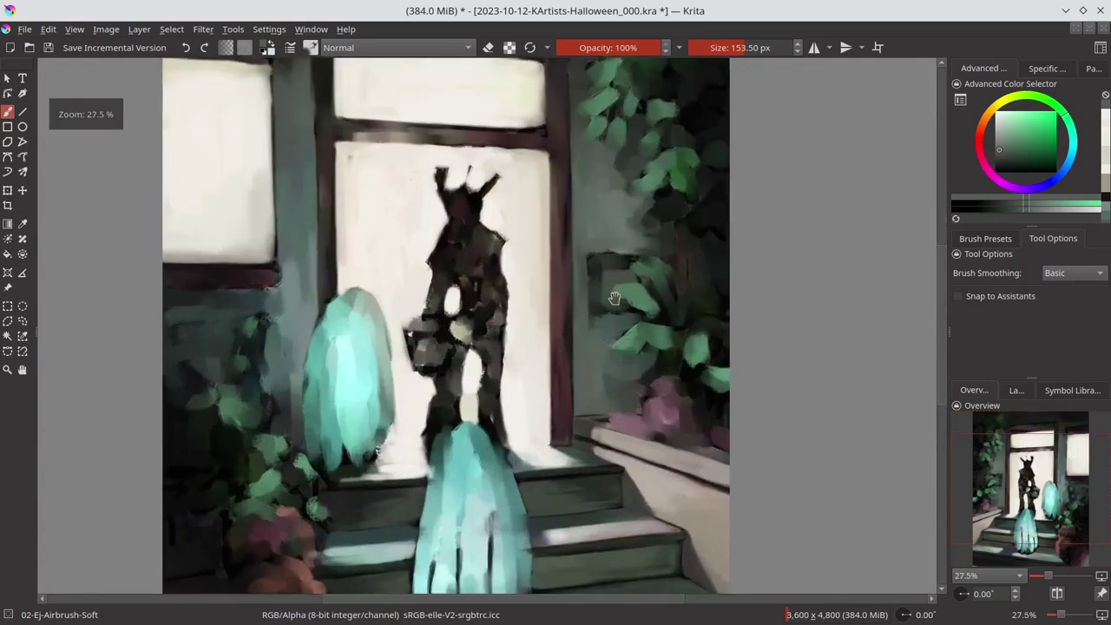
ctrl+click(458, 156)
ctrl+click(549, 141)
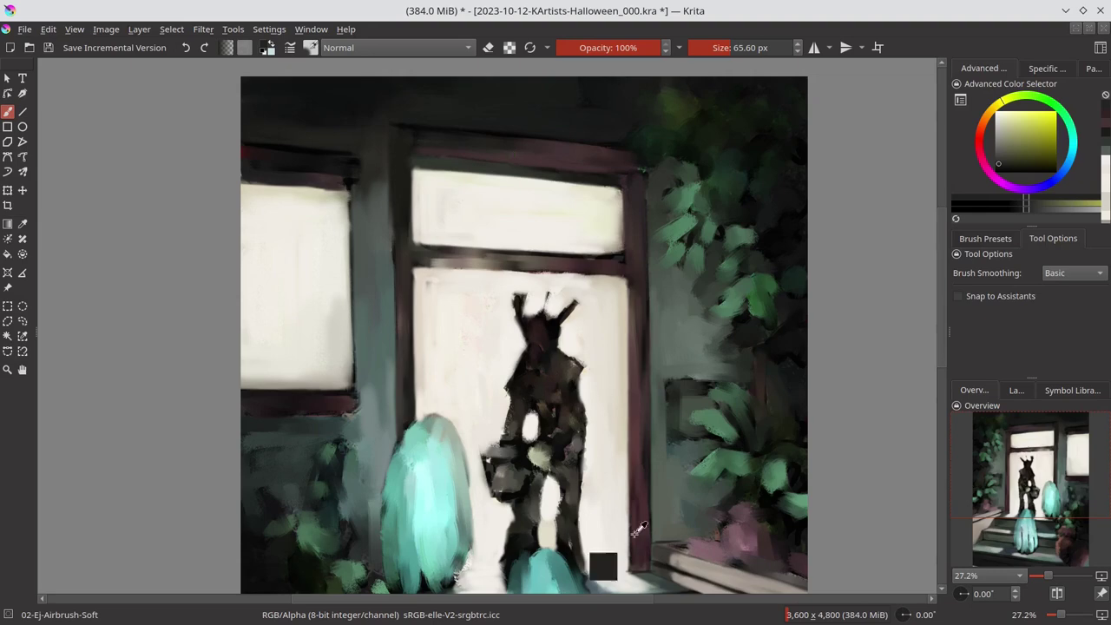
ctrl+click(596, 571)
click(1012, 149)
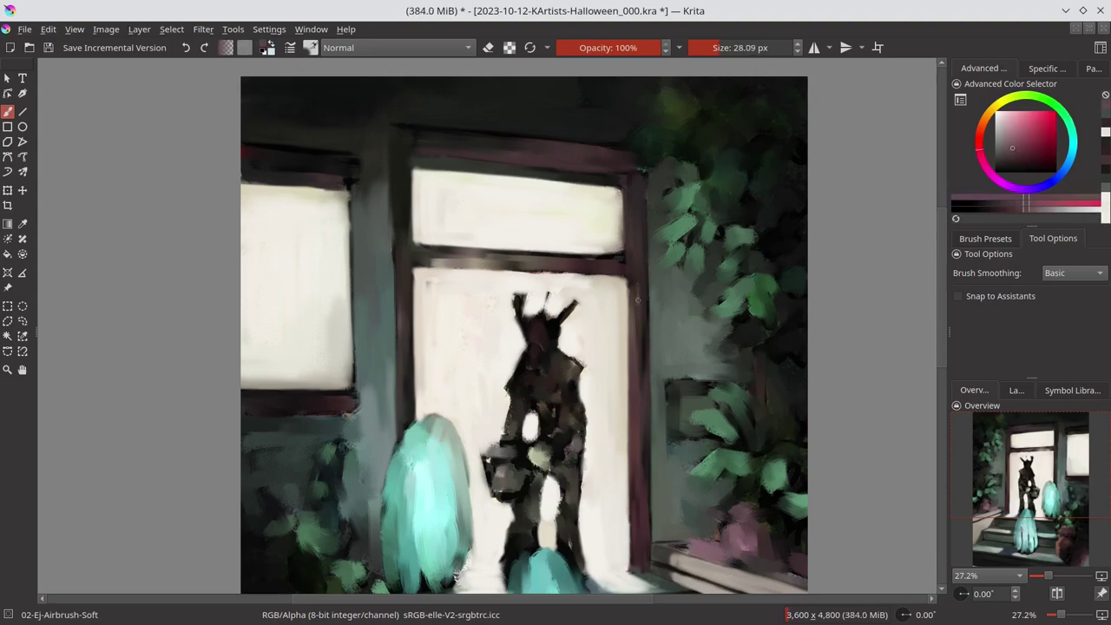
ctrl+click(630, 282)
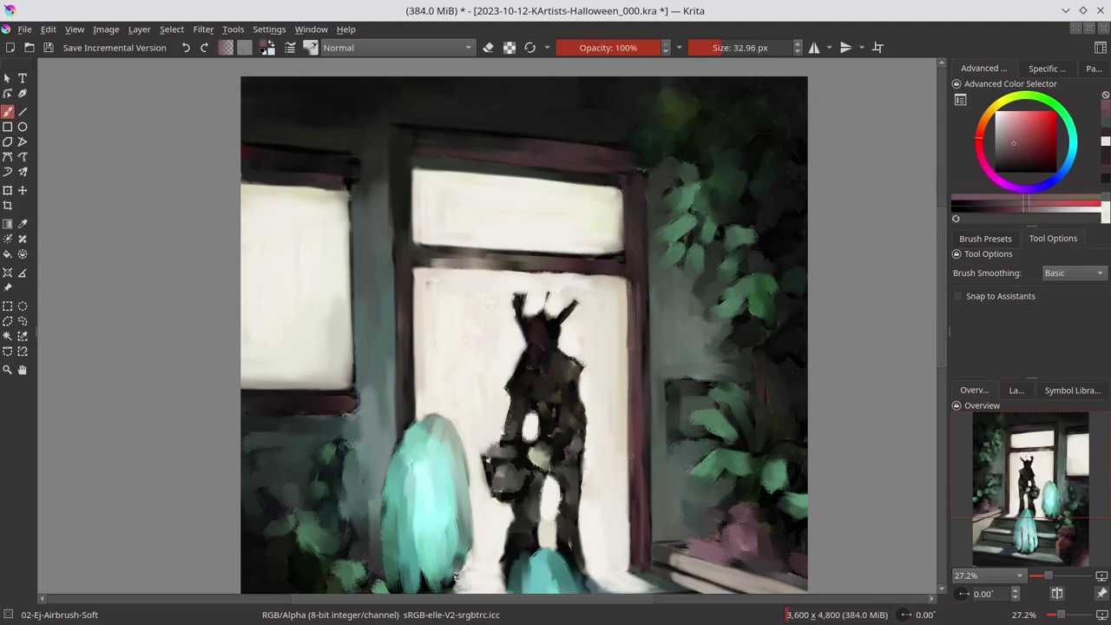
ctrl+click(608, 532)
key(bracketright)
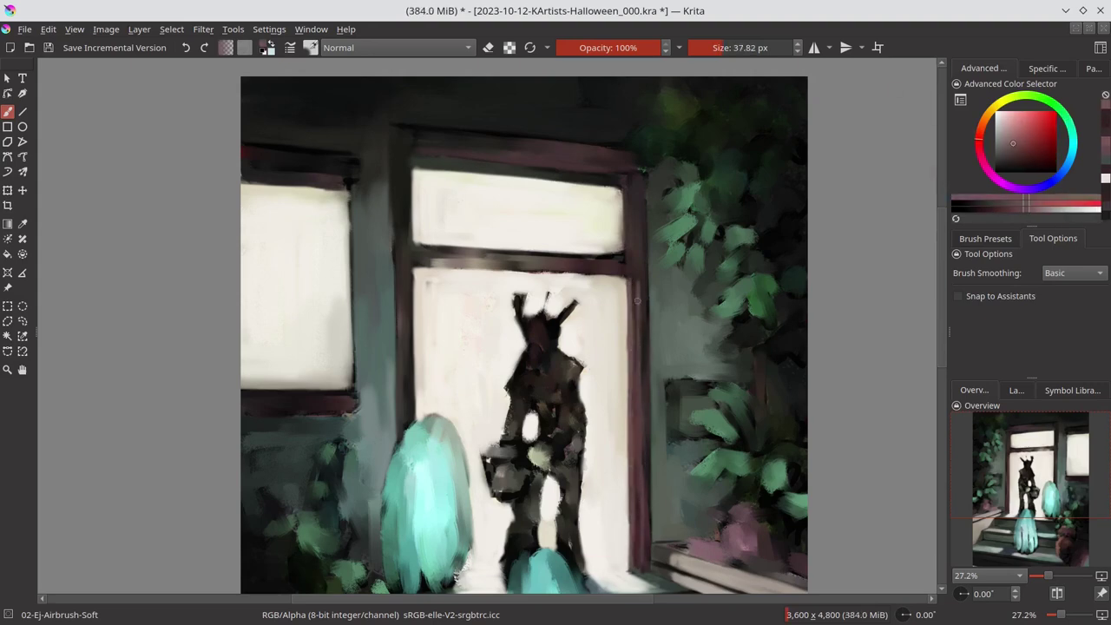
ctrl+click(633, 282)
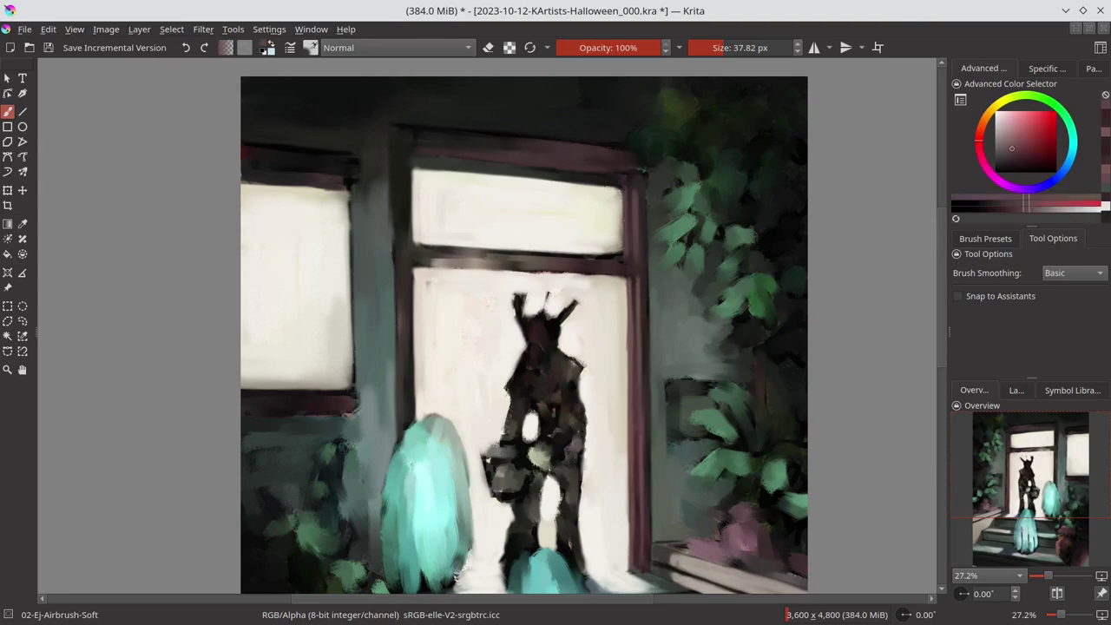
Sample cream, dark red, brown and greyish tan tones from the window area
ctrl+click(619, 317)
ctrl+click(611, 165)
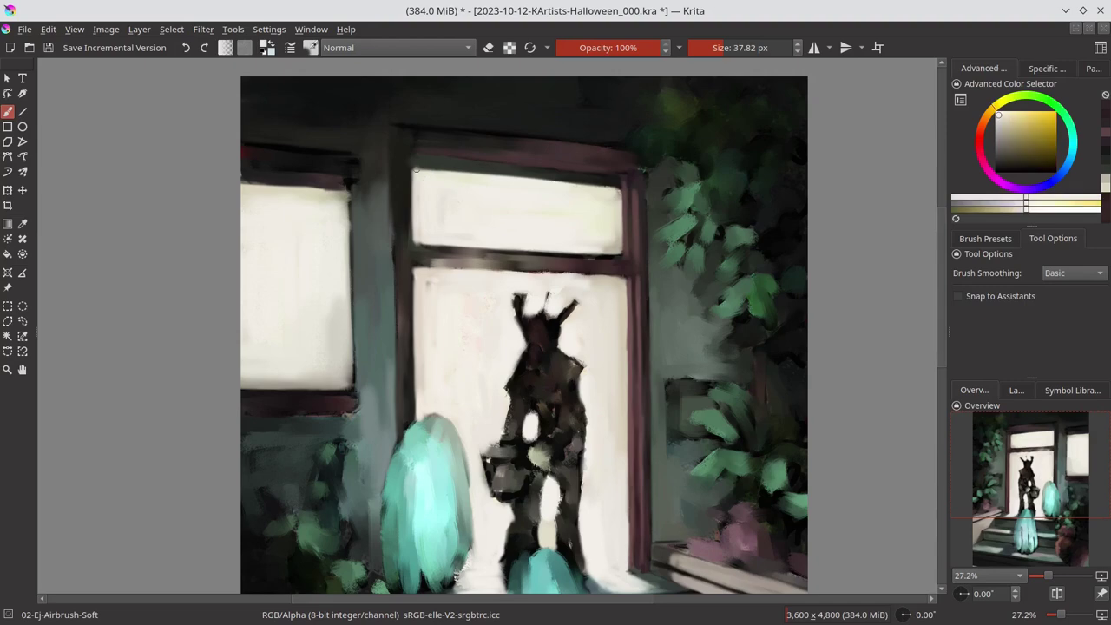
ctrl+click(643, 409)
ctrl+drag(428, 333, 605, 276)
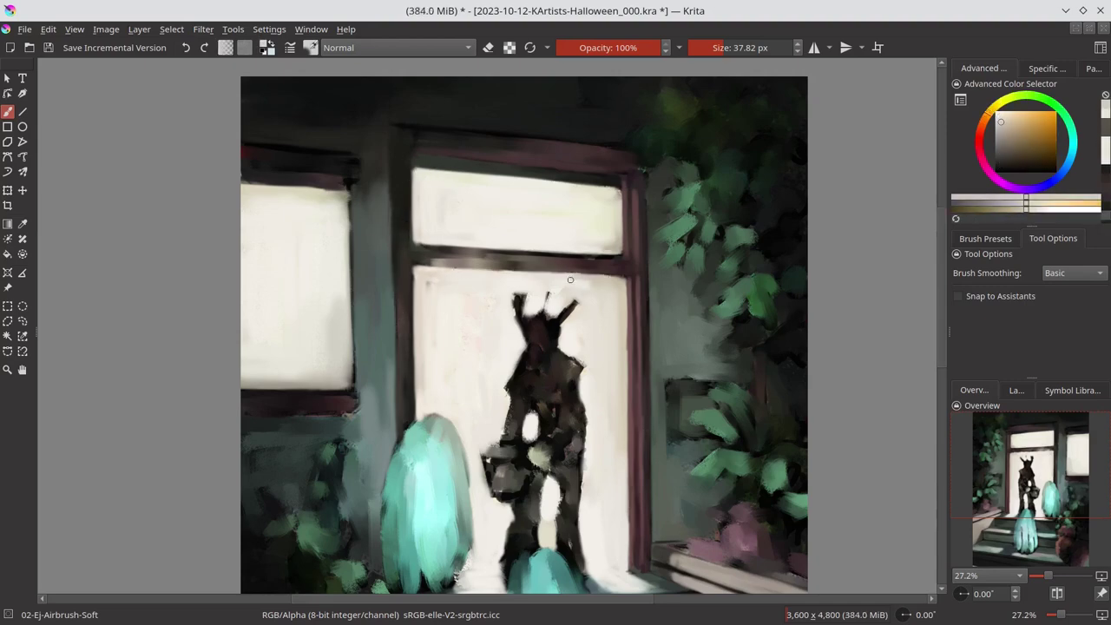
ctrl+click(414, 287)
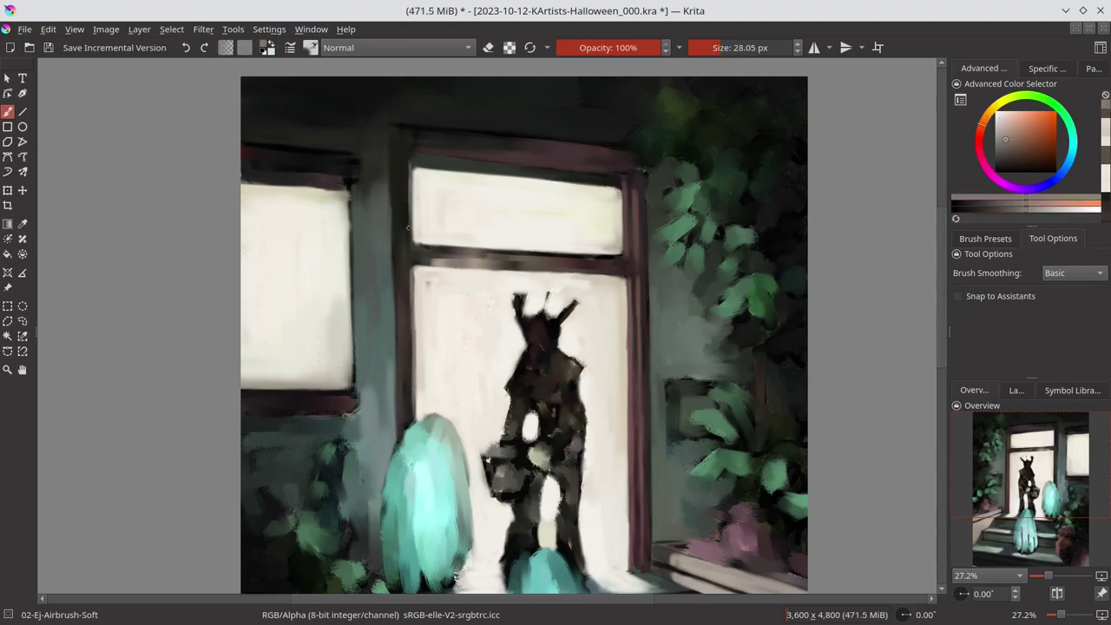
ctrl+click(403, 205)
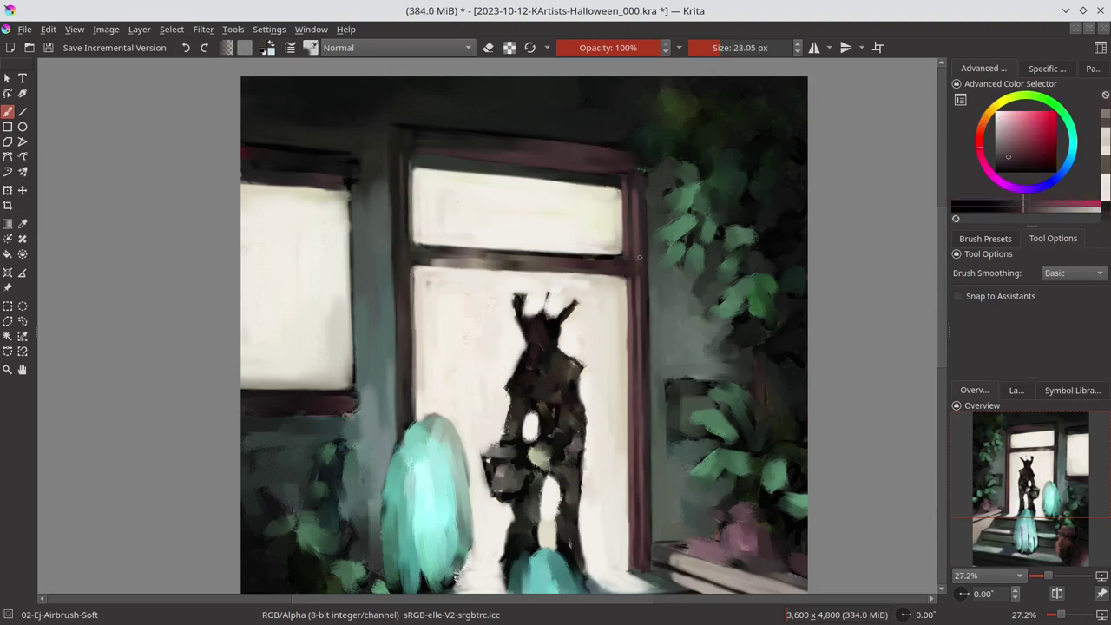
ctrl+click(402, 205)
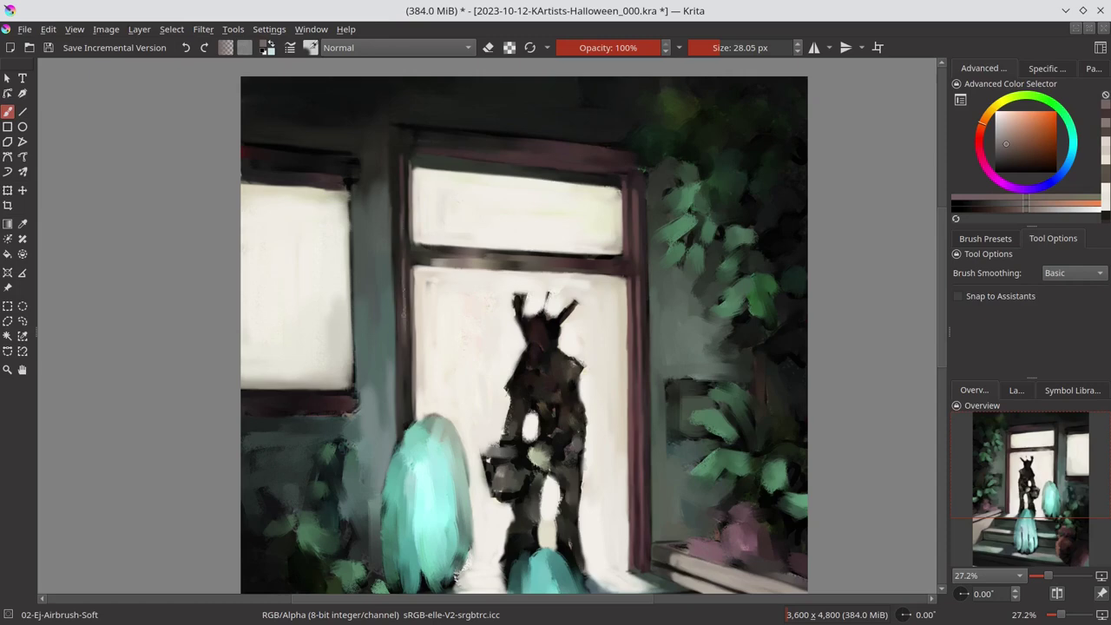
ctrl+click(400, 297)
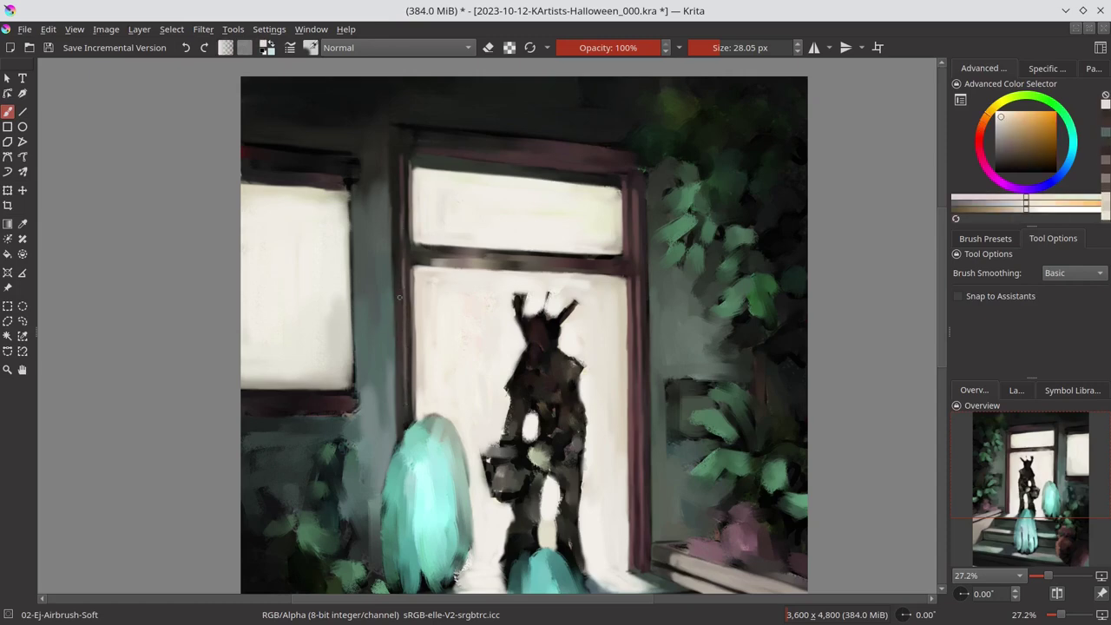
ctrl+click(428, 265)
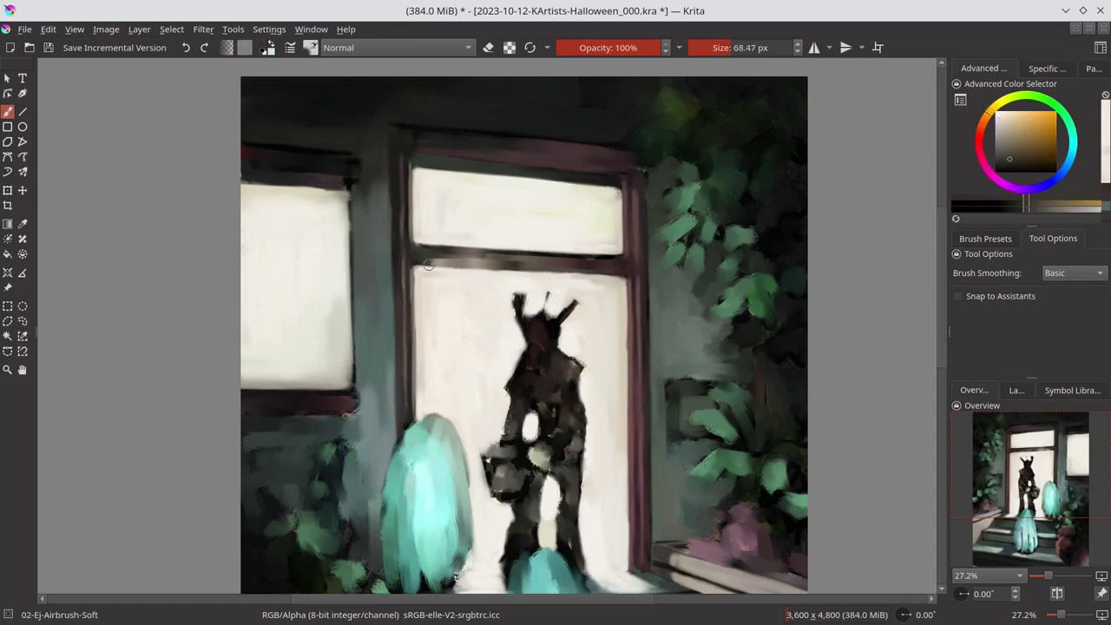
ctrl+click(638, 302)
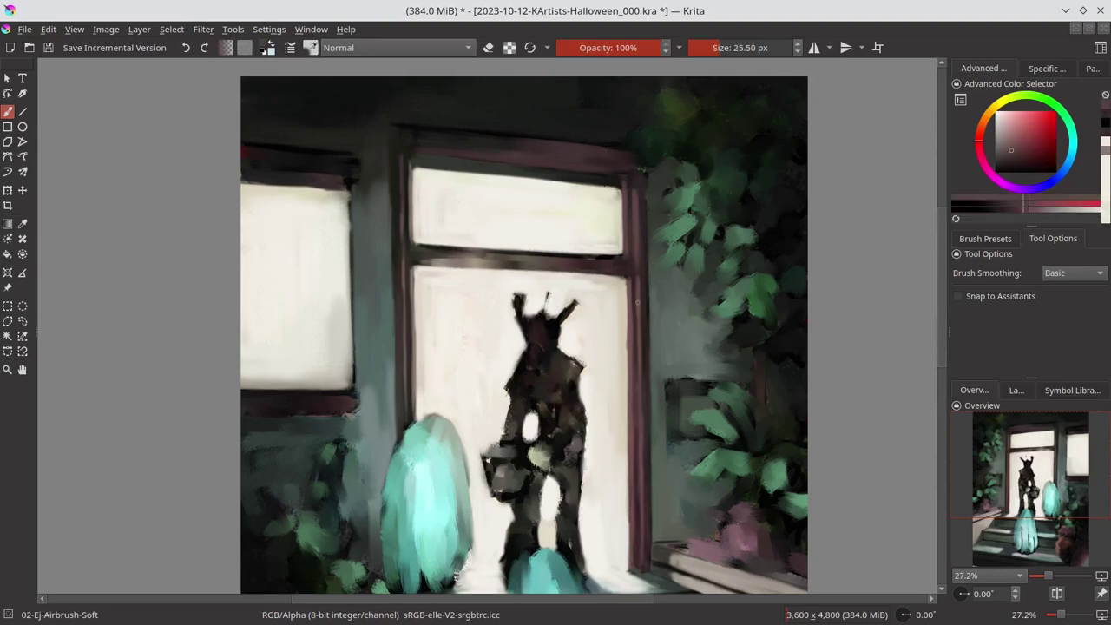
ctrl+click(526, 366)
Repaint the sill under the upper window in greyish tan, then darken it
drag(438, 259, 540, 259)
ctrl+click(425, 260)
mouse_move(418, 258)
mouse_down()
mouse_move(594, 267)
mouse_move(423, 261)
mouse_up()
ctrl+click(594, 266)
ctrl+click(444, 258)
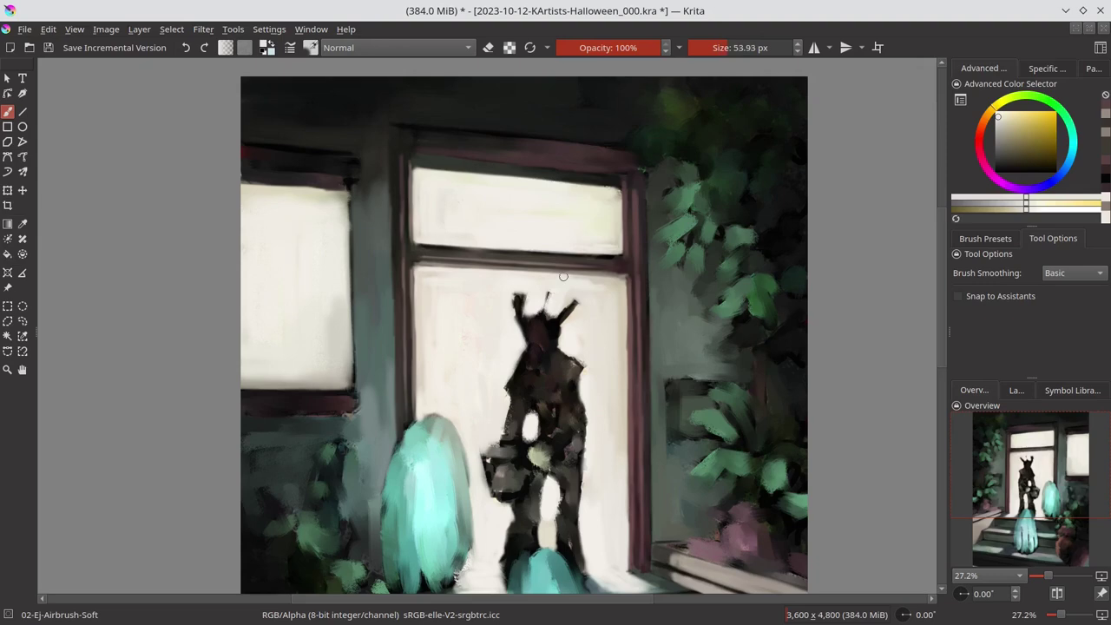
Paint dark crimson along the top window frame
ctrl+click(640, 348)
ctrl+click(416, 137)
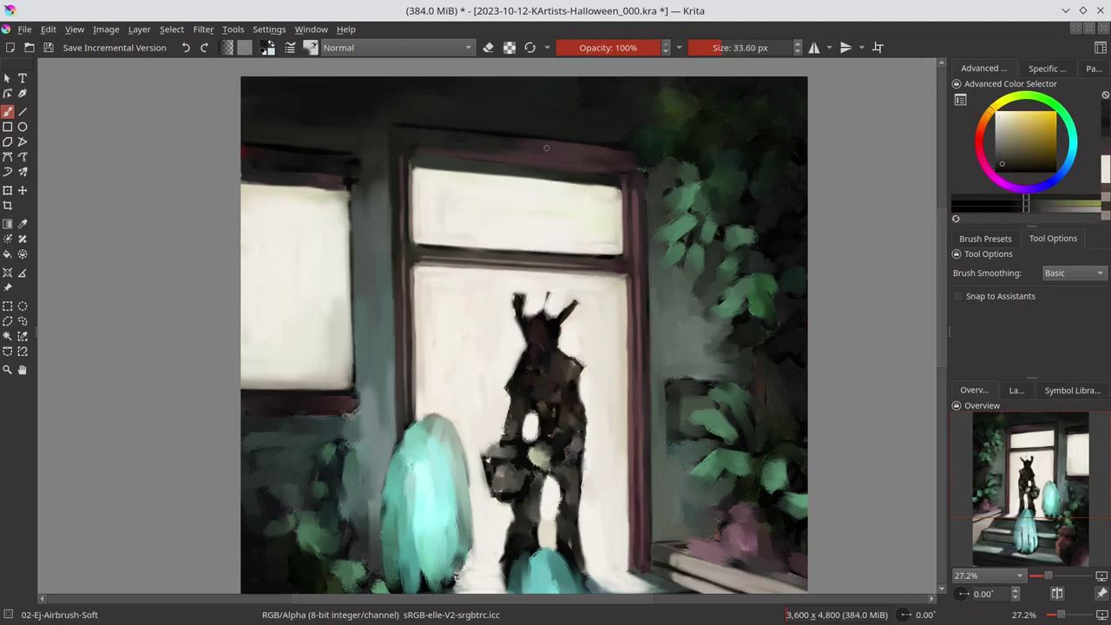
ctrl+click(706, 162)
mouse_move(642, 163)
mouse_down()
mouse_move(400, 140)
mouse_move(538, 152)
mouse_up()
drag(393, 165, 369, 191)
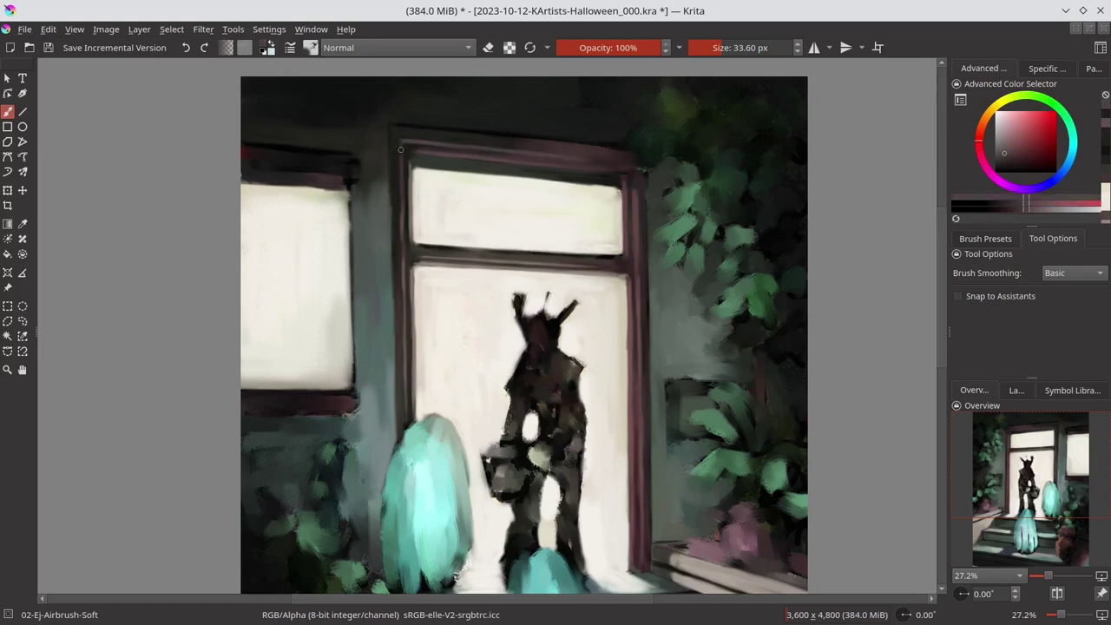
ctrl+click(635, 214)
Lighten the wall left of the window frame with grey-green, then save
ctrl+click(413, 185)
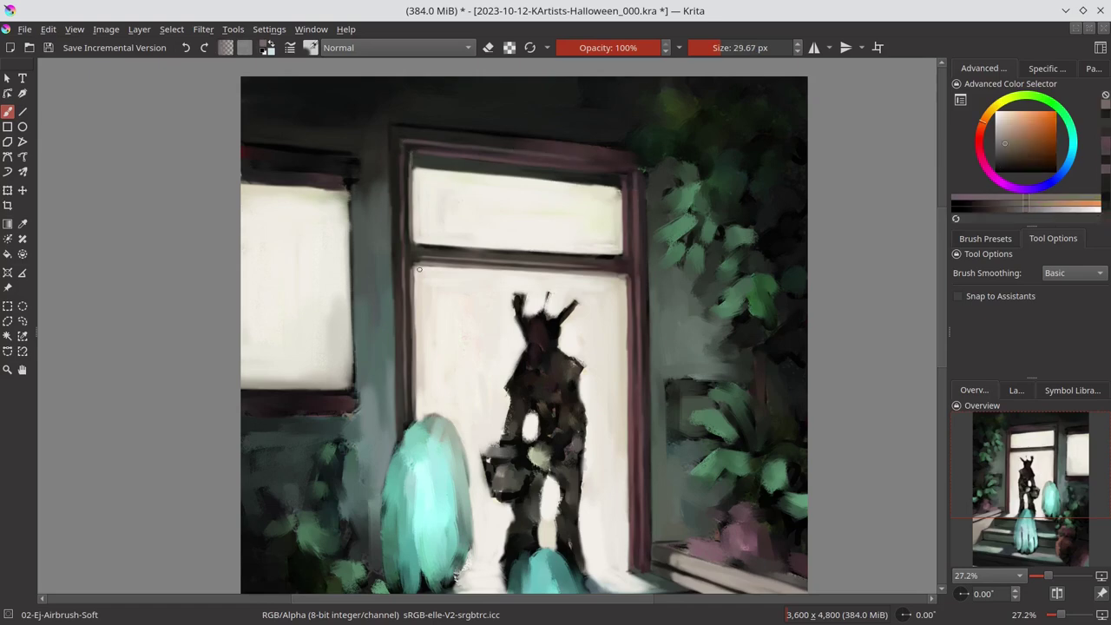
ctrl+click(382, 193)
mouse_move(373, 200)
mouse_down()
mouse_move(350, 142)
mouse_move(382, 135)
mouse_up()
ctrl+click(581, 103)
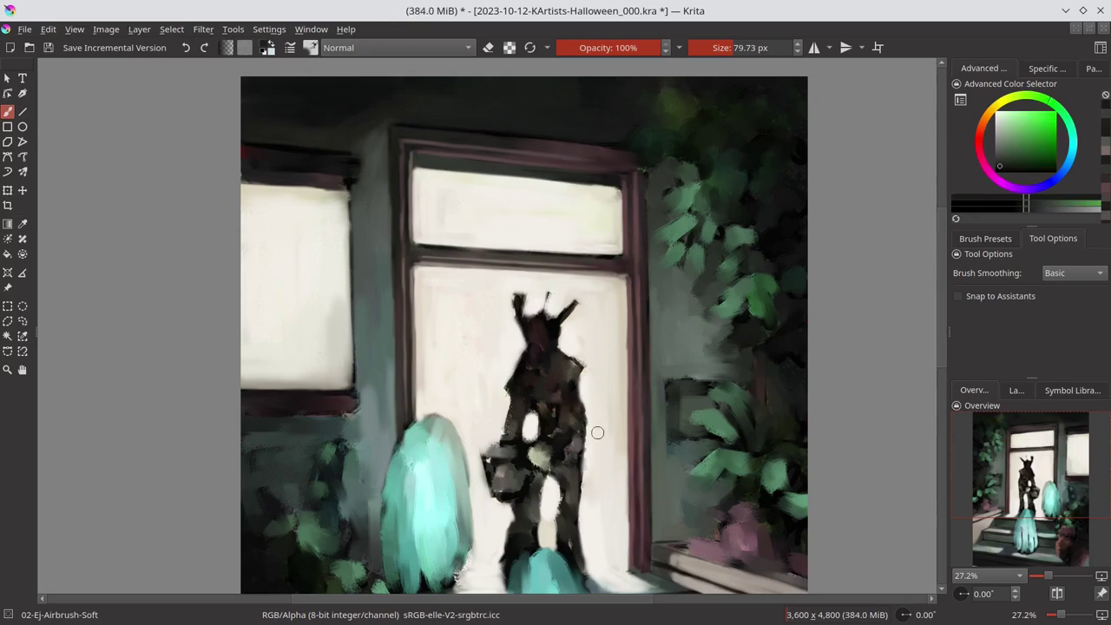
scroll(597, 432, down, 3)
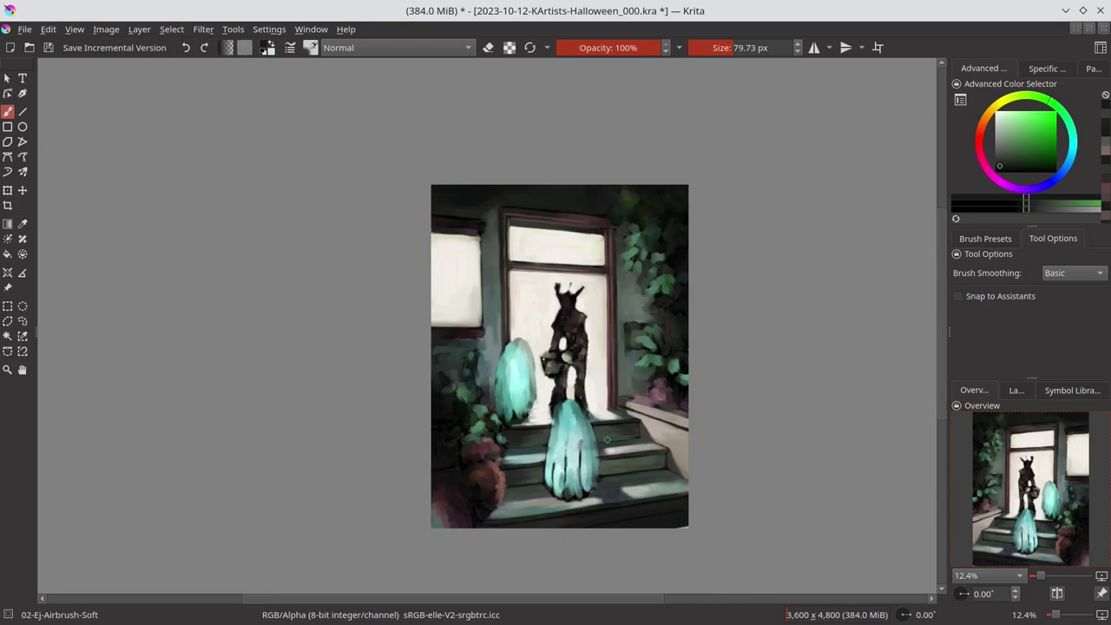
key(ctrl+s)
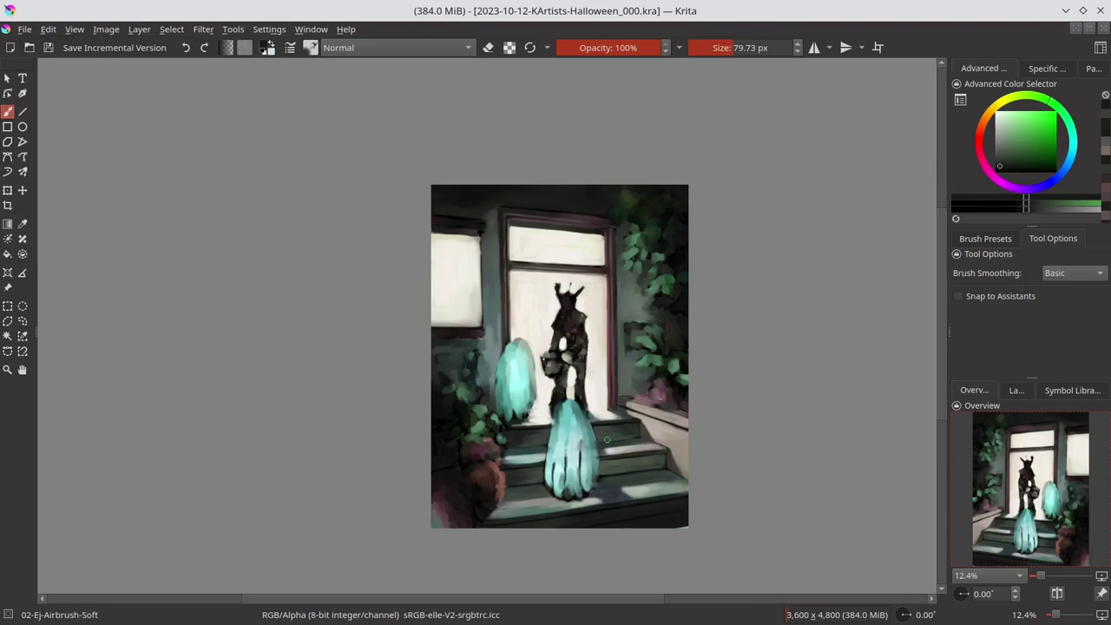
Darken the left window frame with vertical strokes and dark red at its base
scroll(455, 206, up, 5)
drag(483, 174, 483, 333)
drag(485, 250, 485, 377)
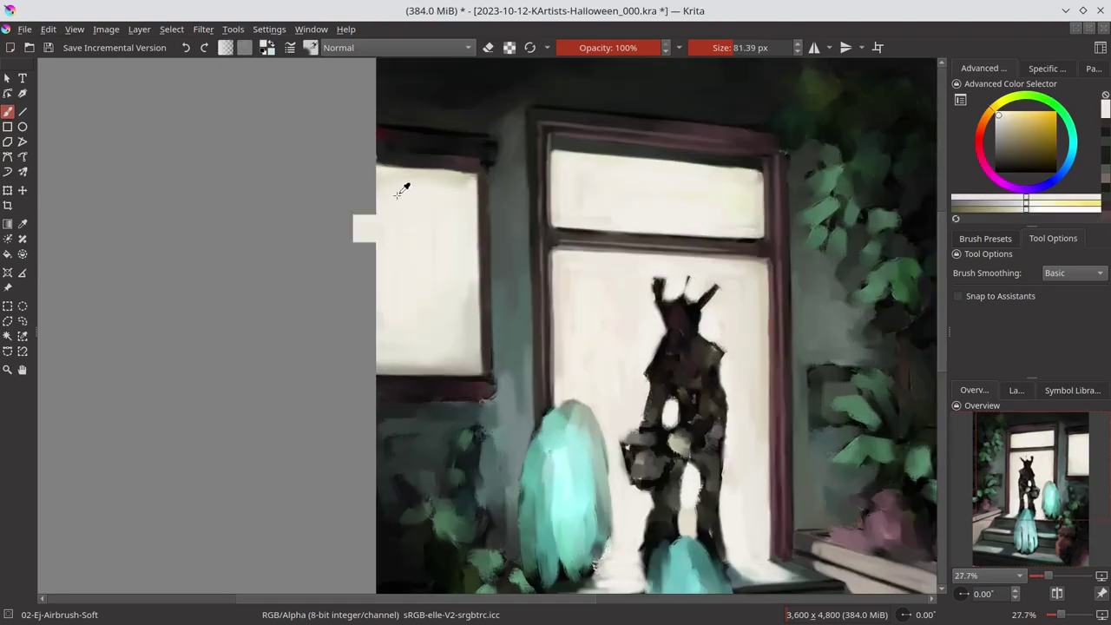
ctrl+click(417, 136)
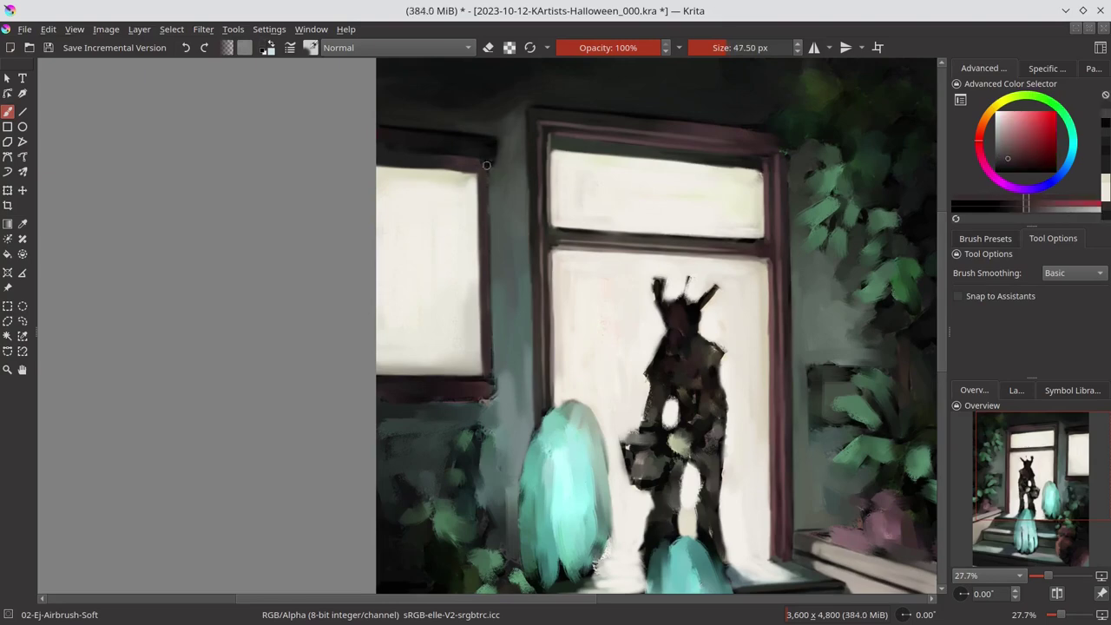
drag(442, 386, 496, 385)
Paint grey-teal over the lower-left sill and grey-green over the plants below
ctrl+click(503, 408)
mouse_move(434, 404)
mouse_down()
mouse_move(482, 405)
mouse_move(444, 434)
mouse_move(521, 356)
mouse_up()
ctrl+click(390, 512)
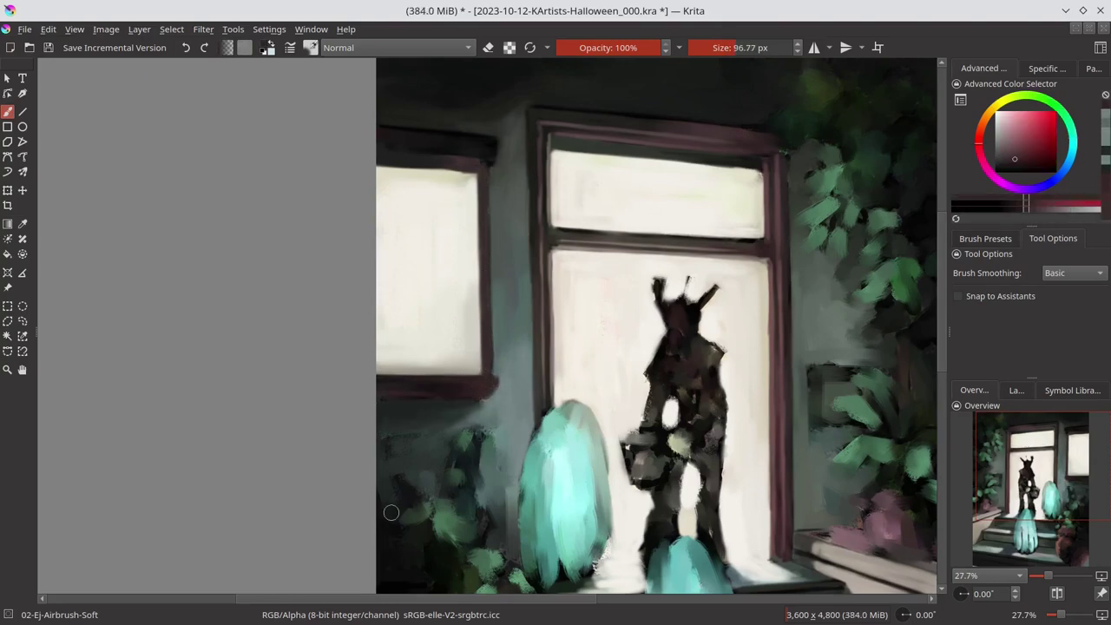
mouse_move(439, 434)
mouse_down()
mouse_move(483, 438)
mouse_move(503, 555)
mouse_up()
ctrl+click(806, 382)
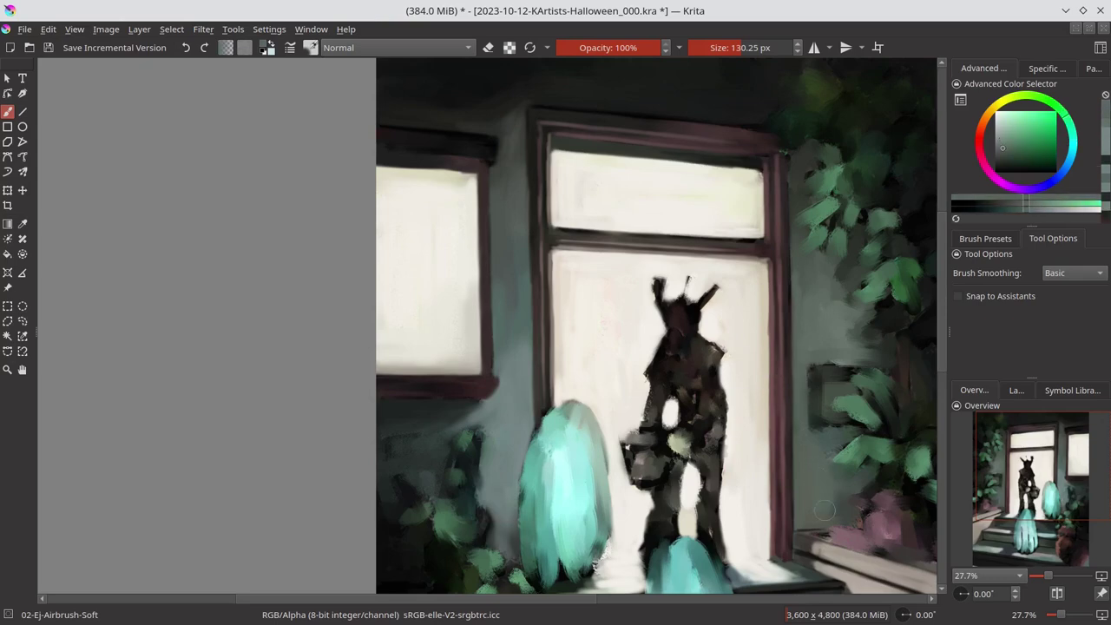
mouse_move(829, 452)
mouse_down()
mouse_move(801, 254)
mouse_move(777, 232)
mouse_up()
Paint a dark line down the left window frame's edge with a 26 px brush
ctrl+click(782, 243)
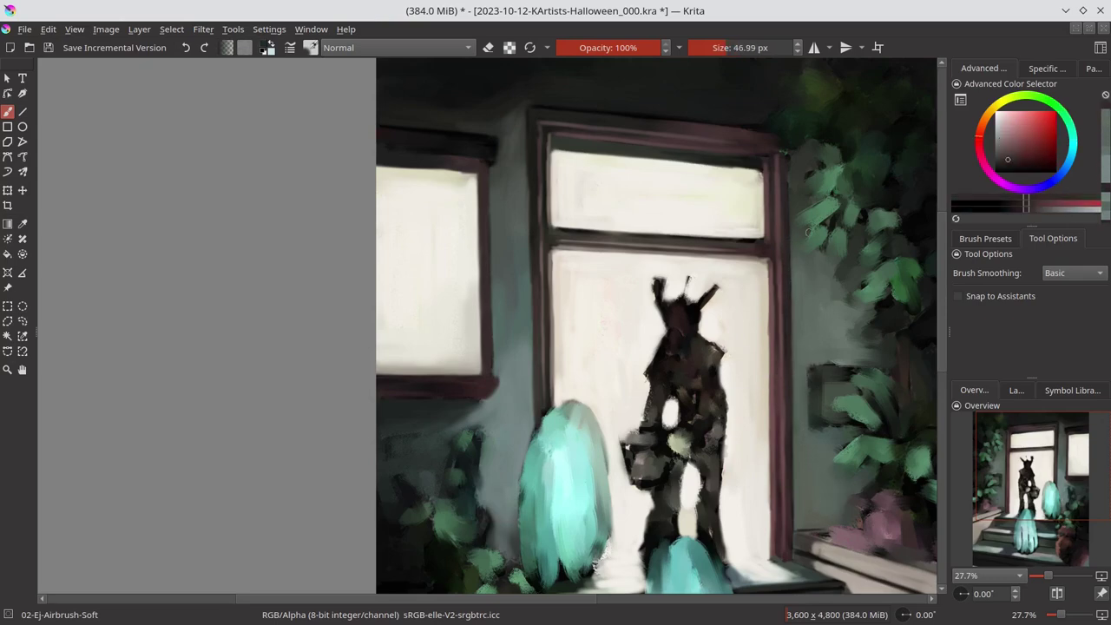
ctrl+click(660, 137)
drag(660, 137, 621, 200)
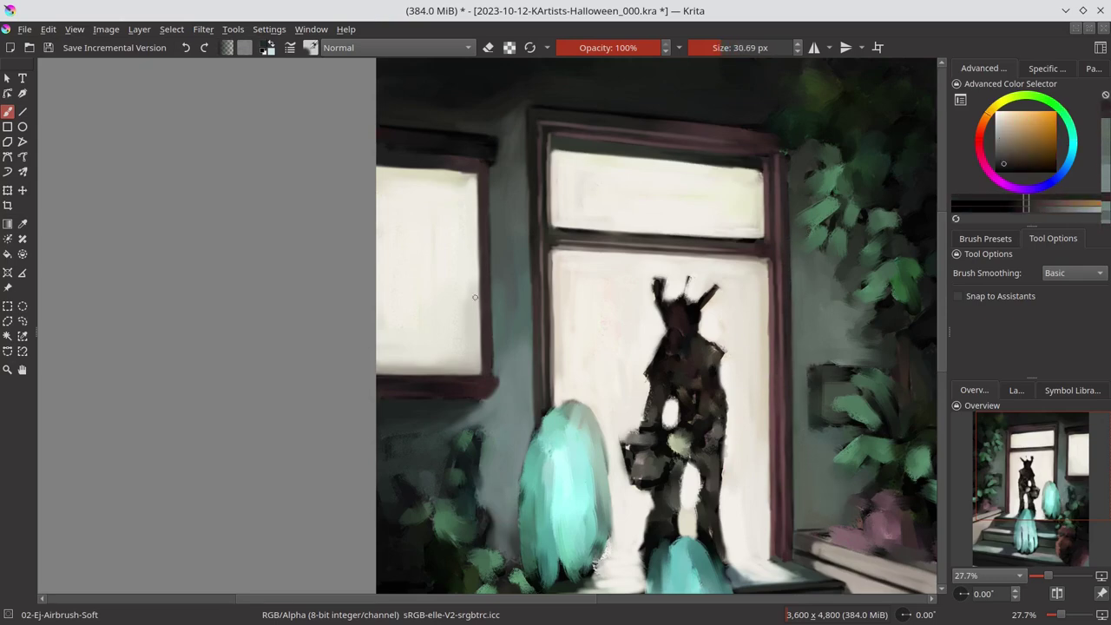
ctrl+click(422, 144)
drag(435, 152, 408, 152)
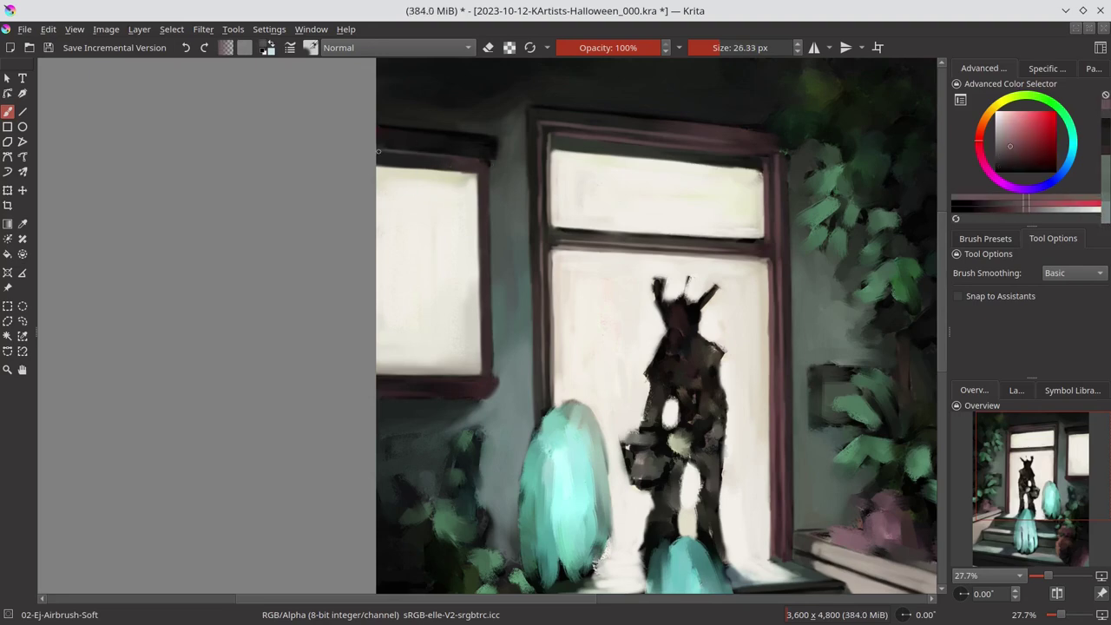
ctrl+click(559, 163)
drag(481, 219, 479, 325)
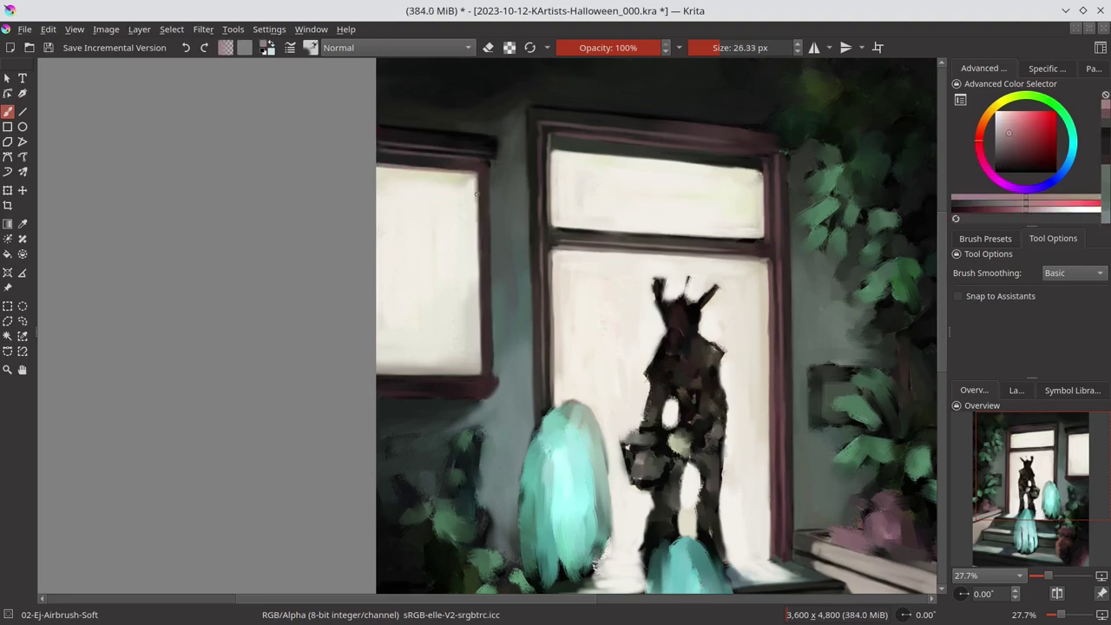
Sample further reds, teals and cream, resize the brush to 26 px, zoom out and save
ctrl+click(486, 356)
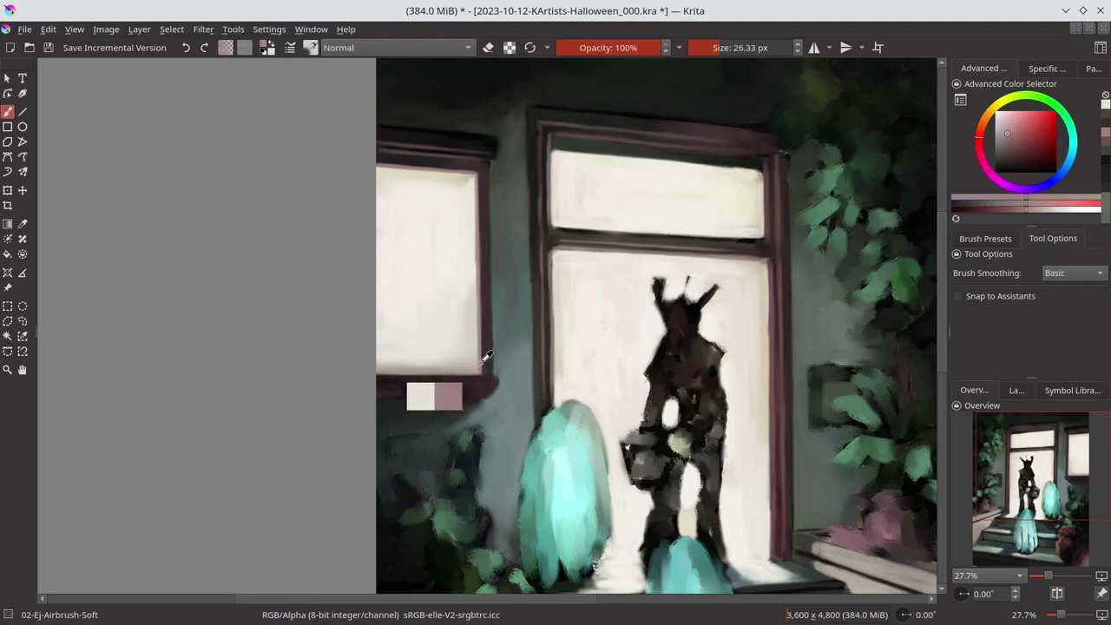
ctrl+click(788, 307)
ctrl+click(436, 392)
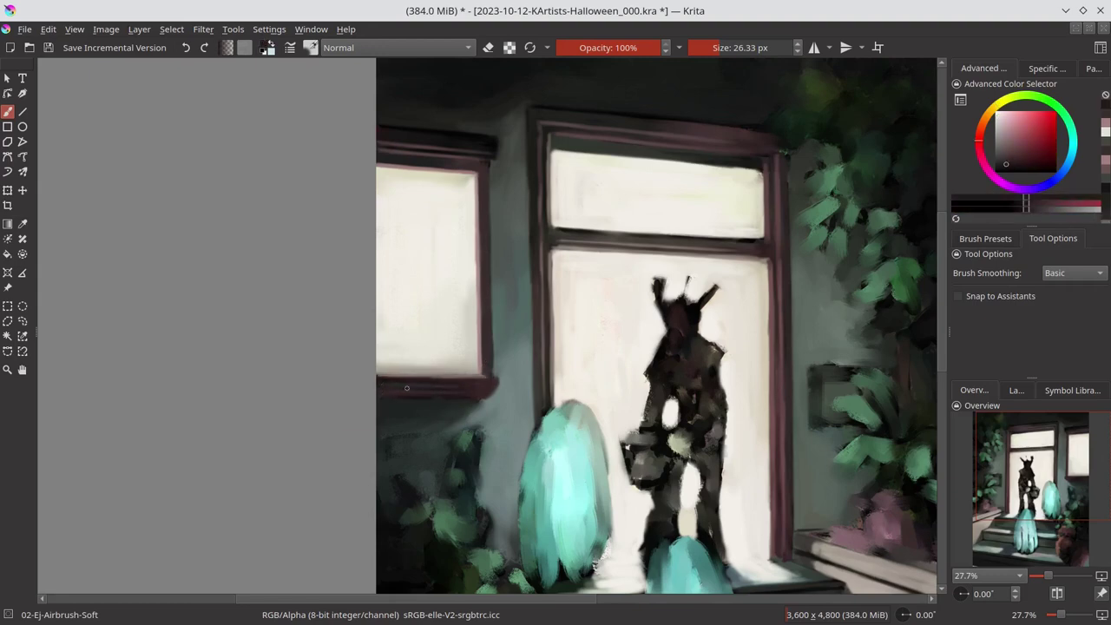
ctrl+click(473, 409)
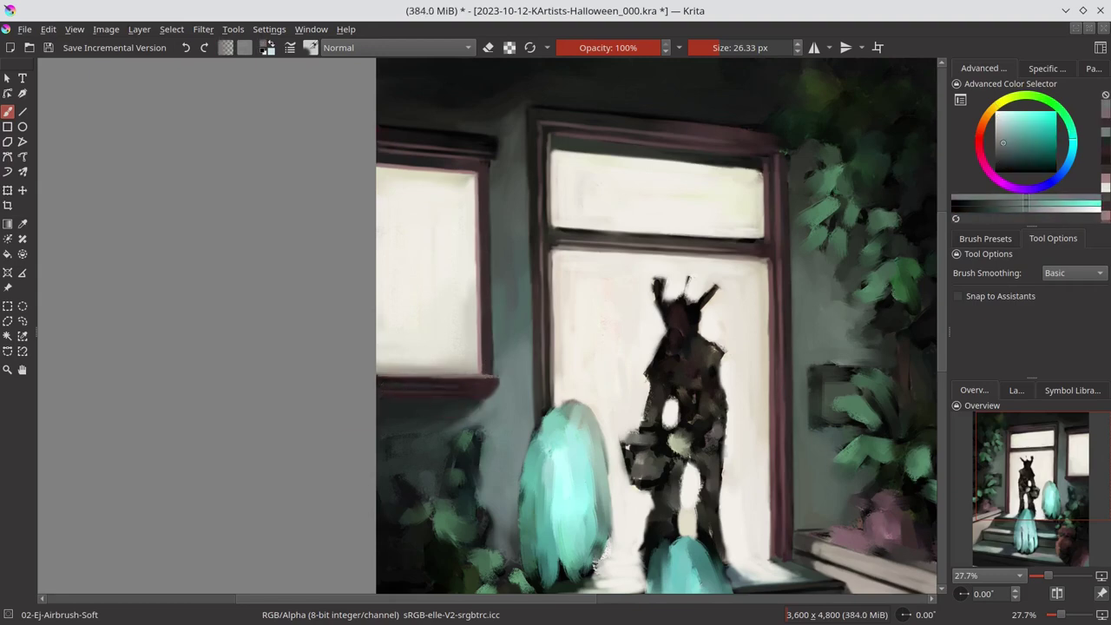
drag(447, 386, 469, 387)
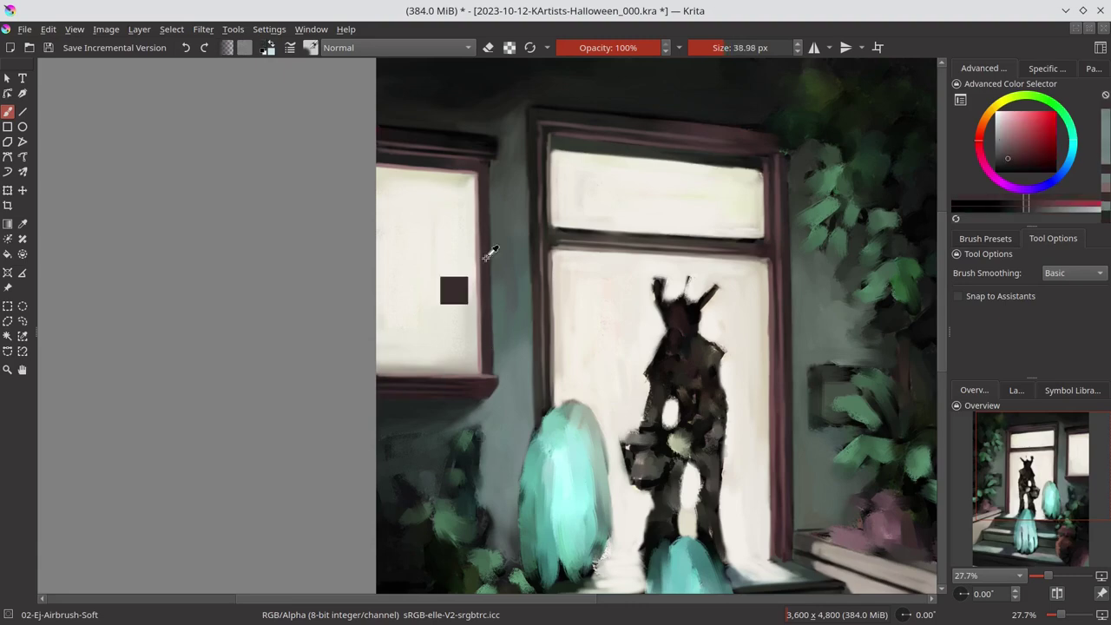
ctrl+click(451, 291)
ctrl+click(434, 330)
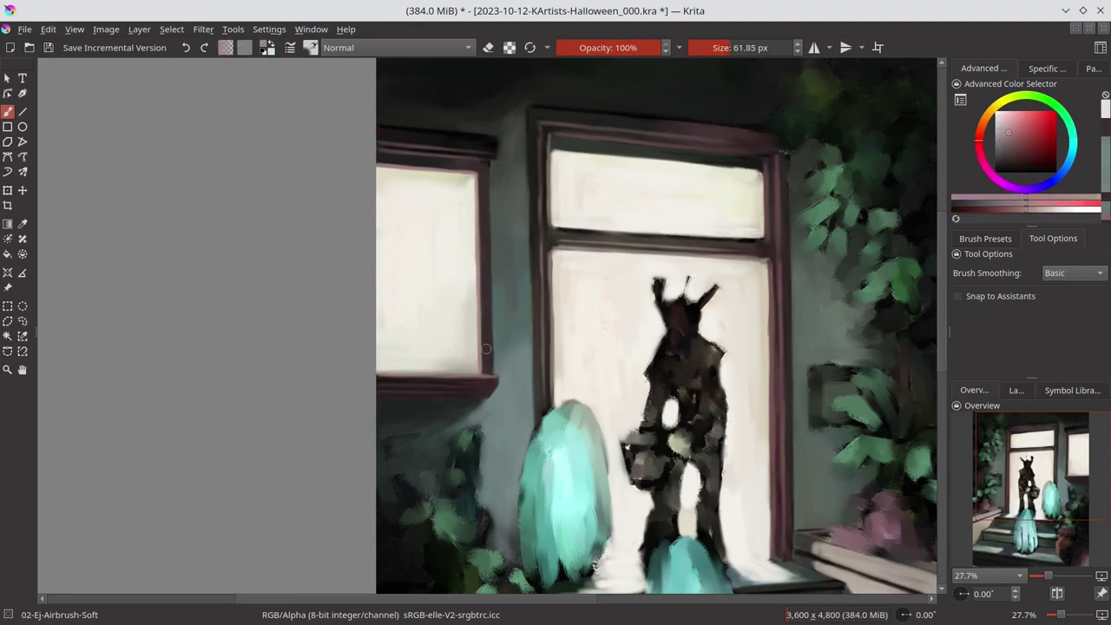
drag(434, 329, 417, 330)
key(minus)
key(ctrl+s)
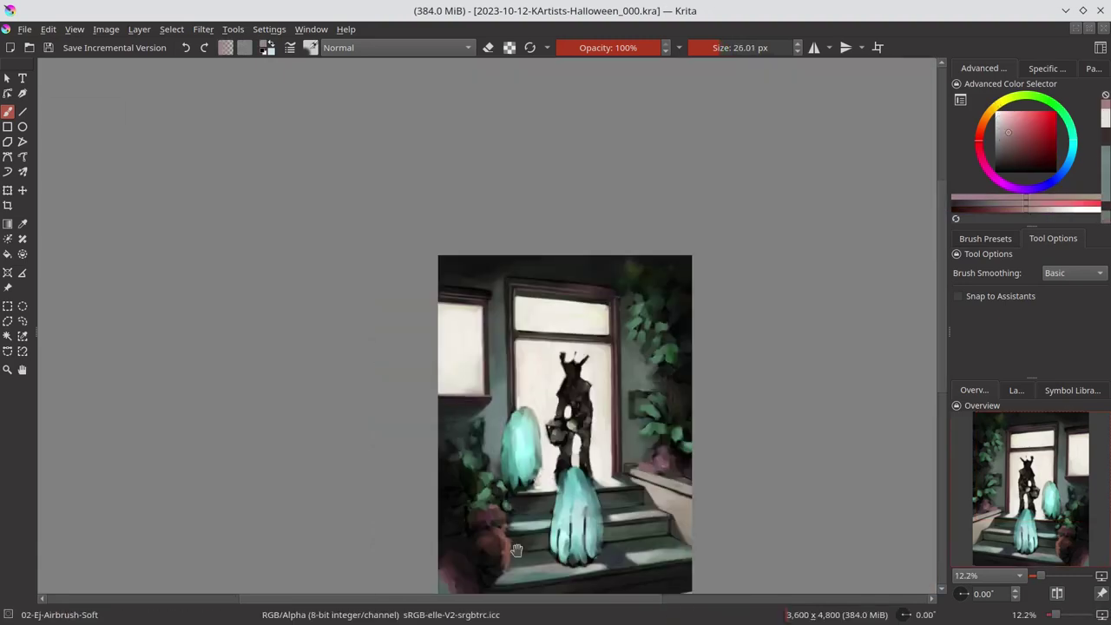
Show the perspective guides and sample near-black blue and dark teal-green near the bottom edge
scroll(582, 338, up, 3)
click(7, 272)
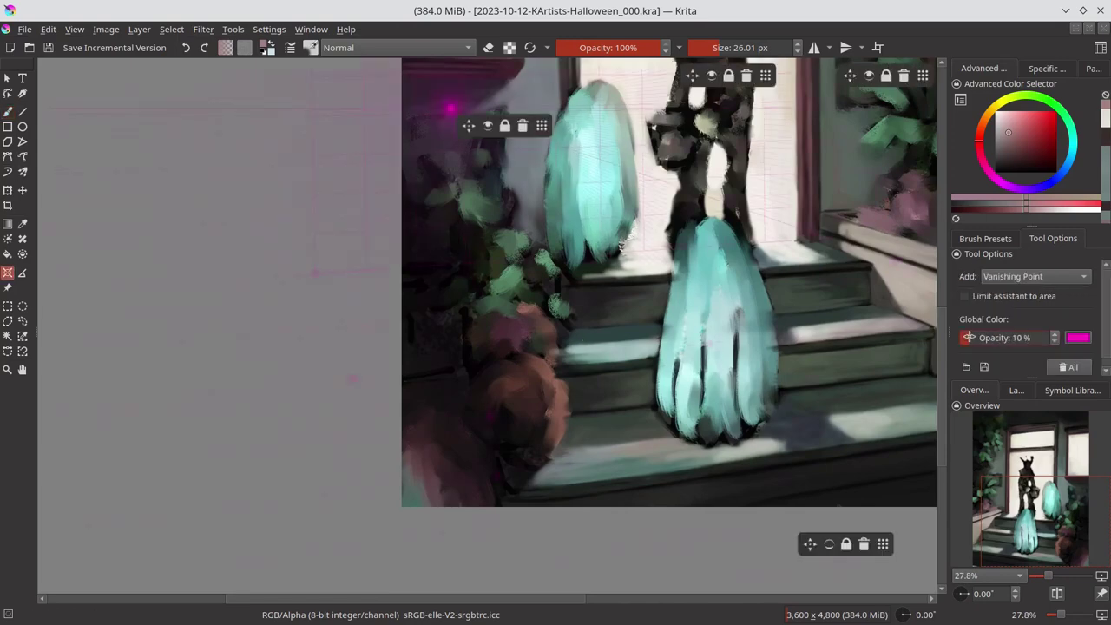
key(b)
ctrl+click(507, 488)
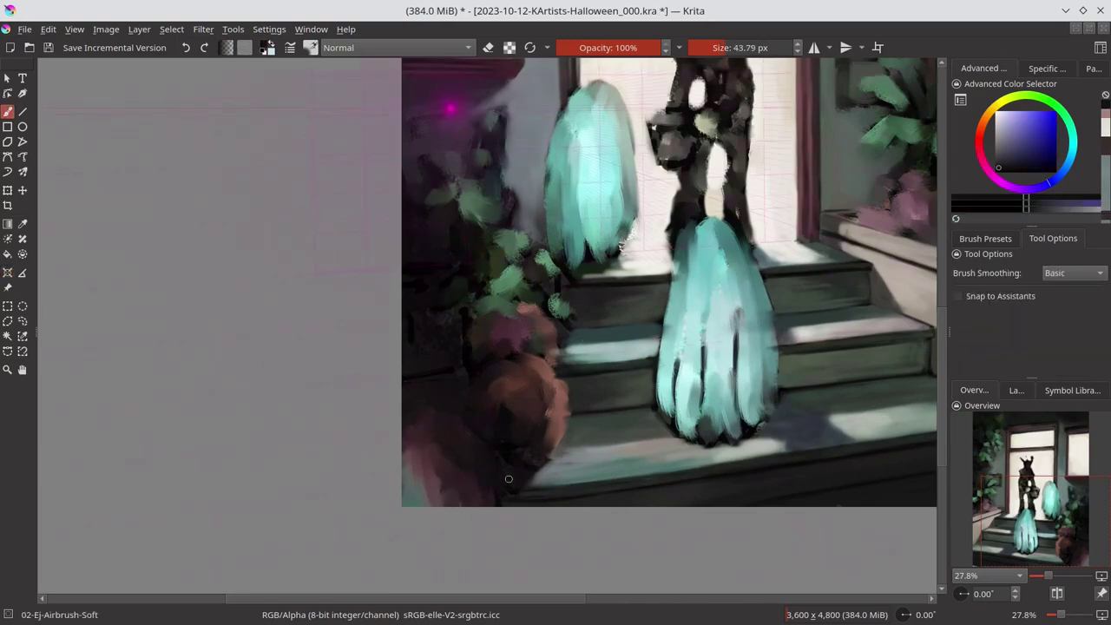
drag(509, 479, 538, 485)
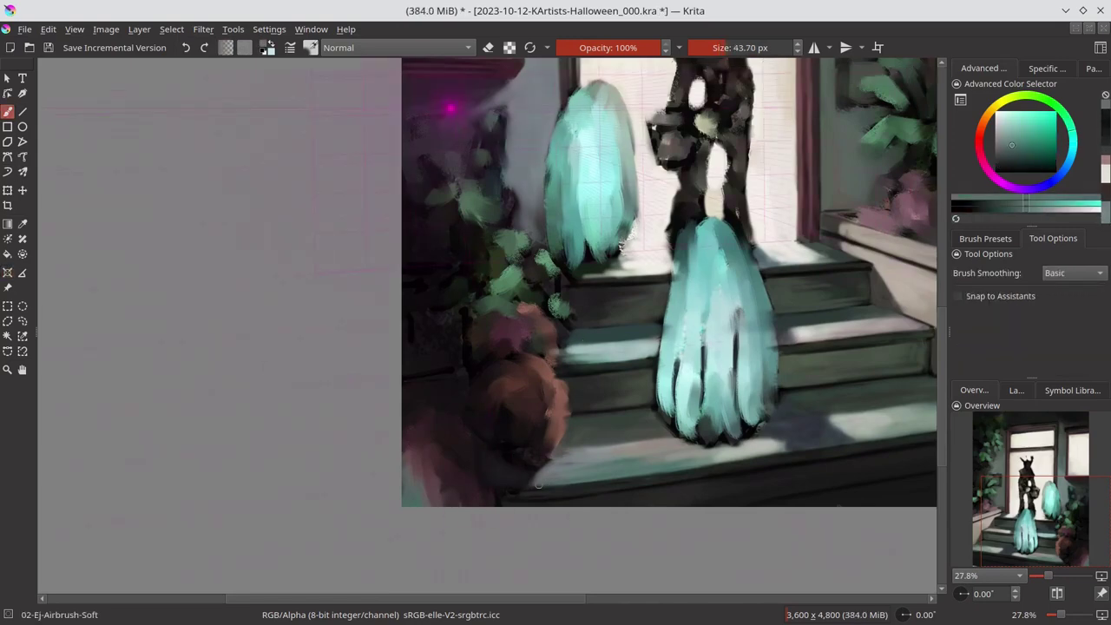
ctrl+click(489, 443)
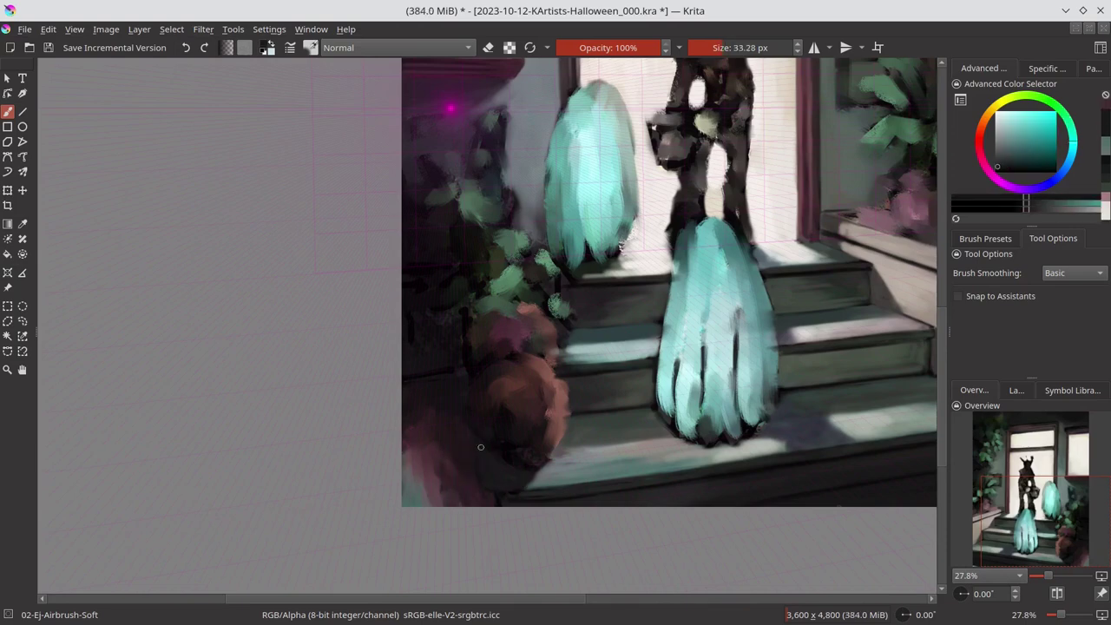
ctrl+click(502, 507)
Work dark red and dark blue into the lower-left corner at 15–45 px brush sizes, then save
key(bracketright)
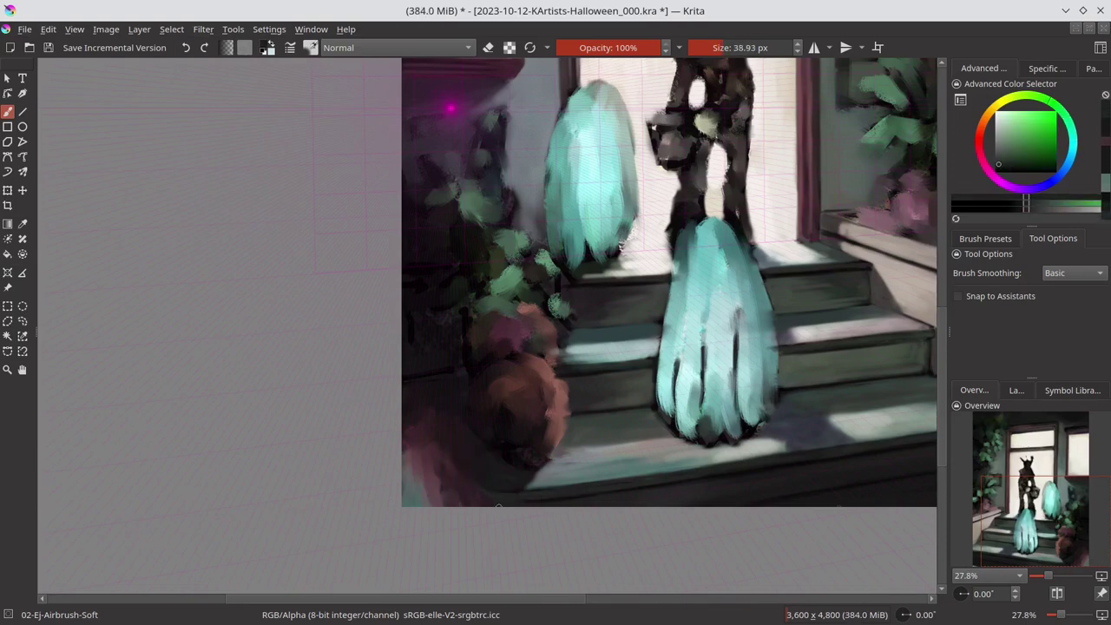
ctrl+click(512, 504)
key(bracketleft)
key(bracketleft)
key(bracketleft)
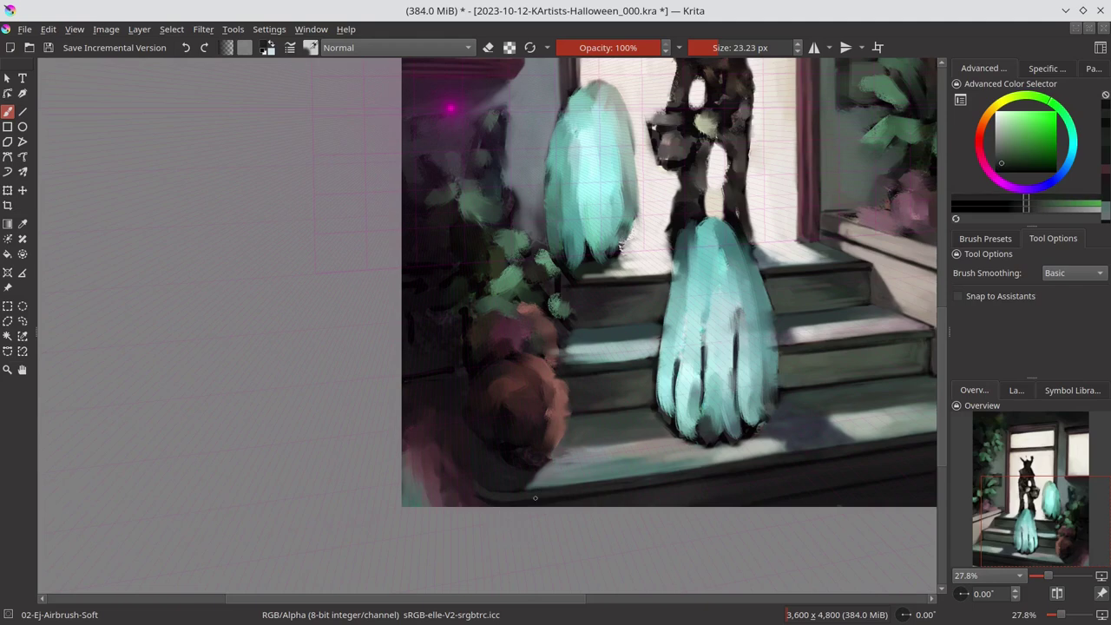
key(bracketright)
key(bracketright)
ctrl+click(408, 502)
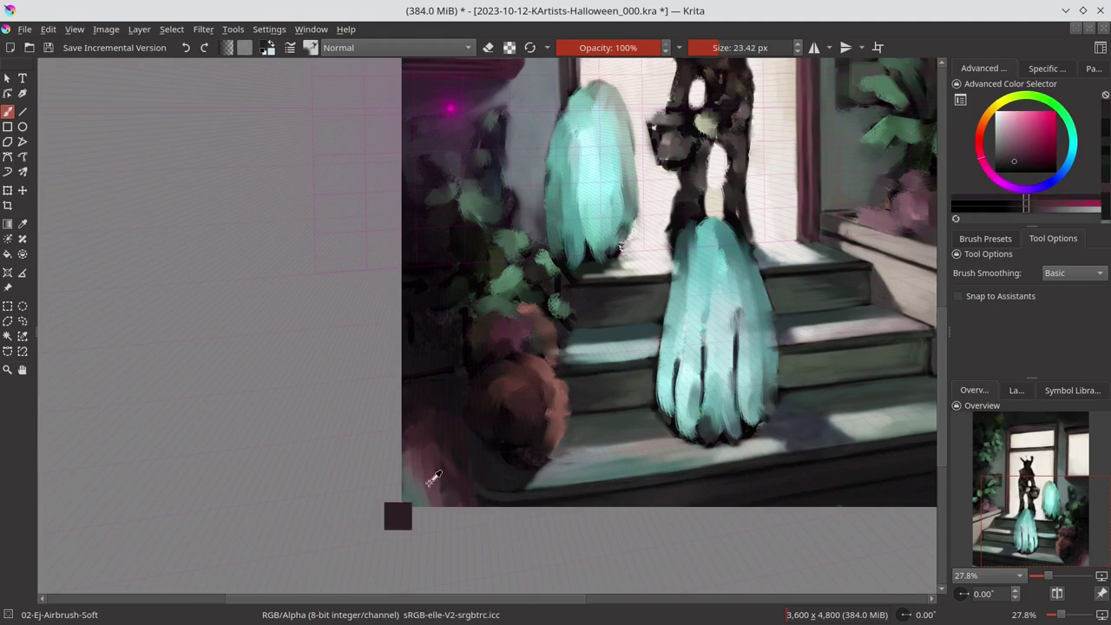
key(bracketright)
key(bracketright)
ctrl+click(435, 397)
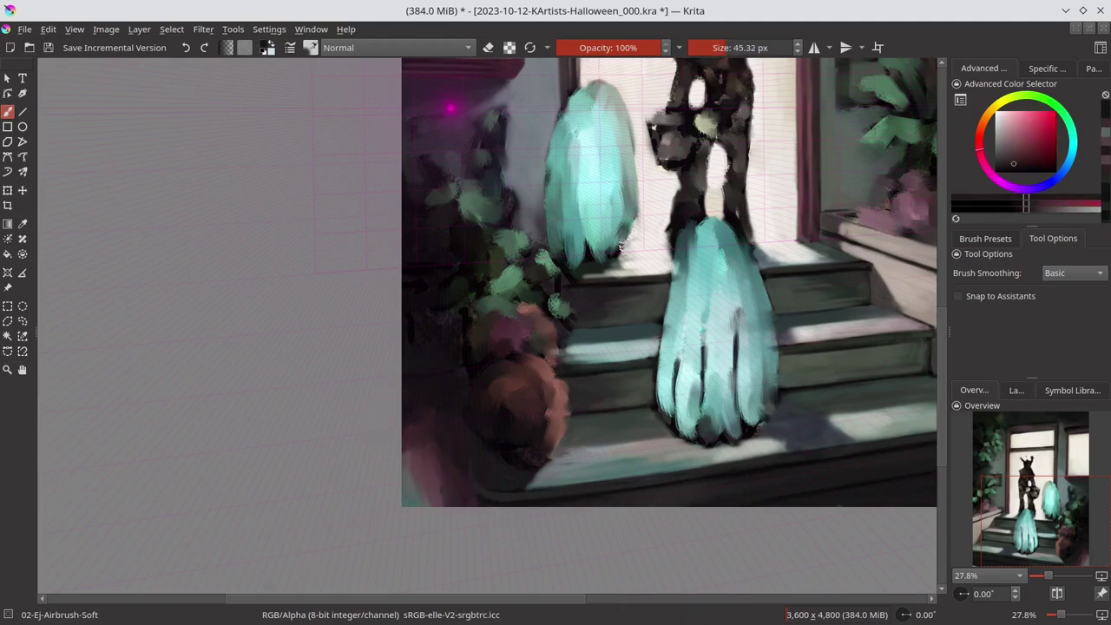
ctrl+click(425, 367)
key(bracketleft)
key(bracketleft)
key(bracketleft)
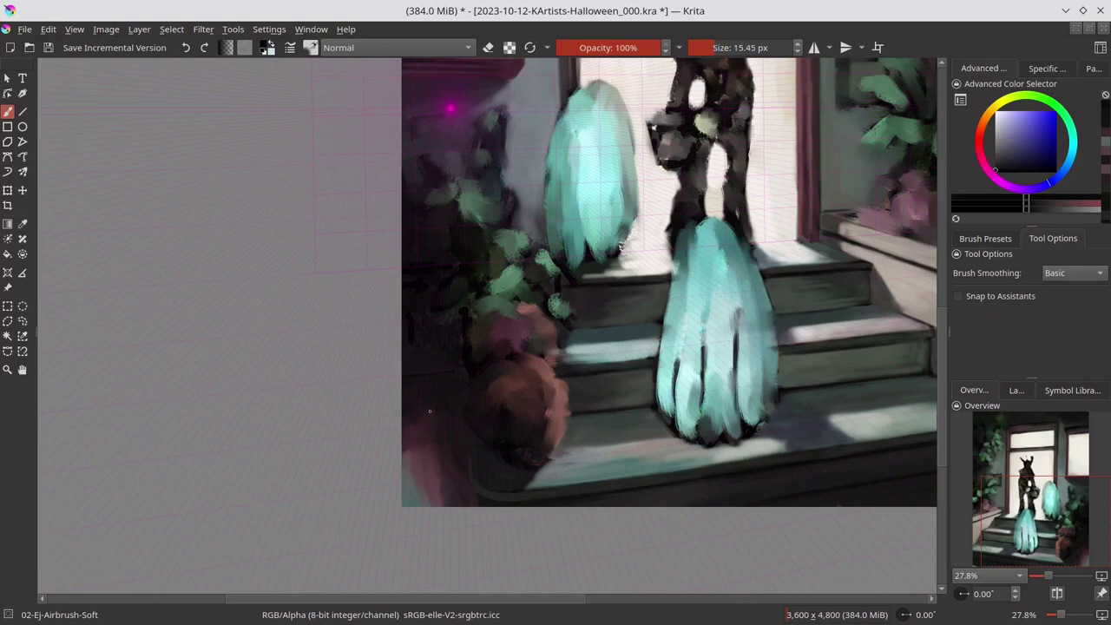
key(ctrl+s)
Toggle the perspective guides, return to the soft airbrush and save
click(8, 273)
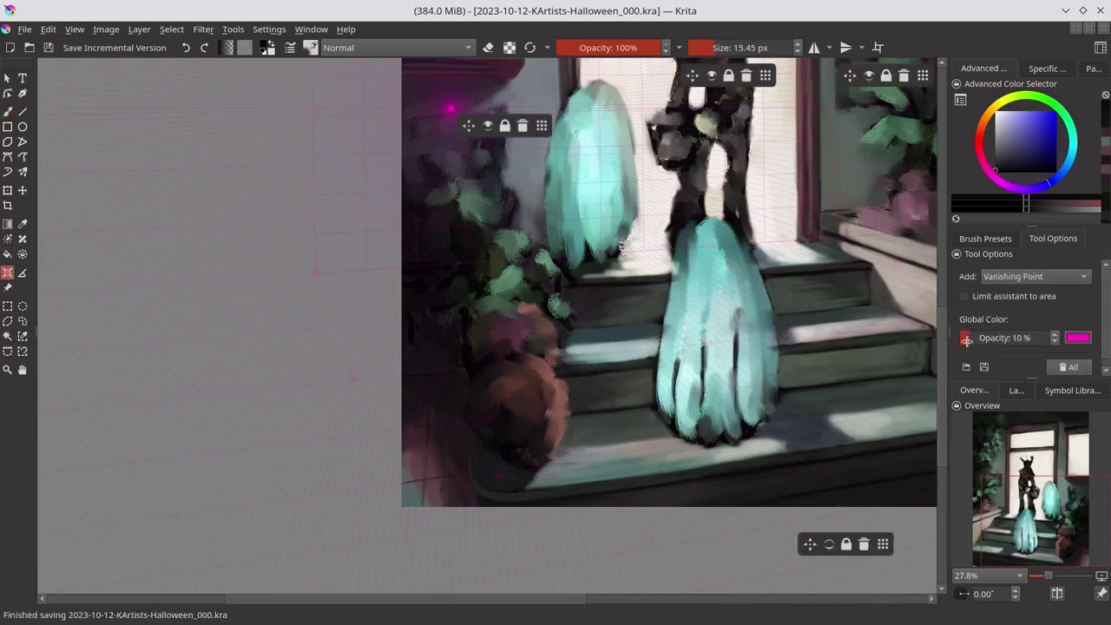
key(b)
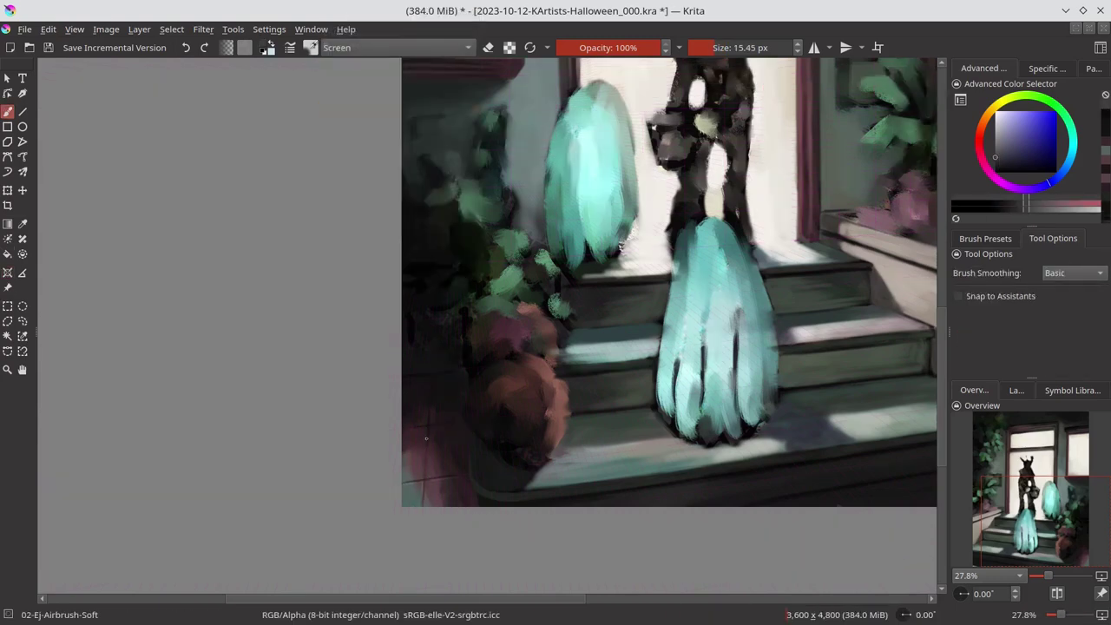
key(ctrl+s)
scroll(531, 440, down, 3)
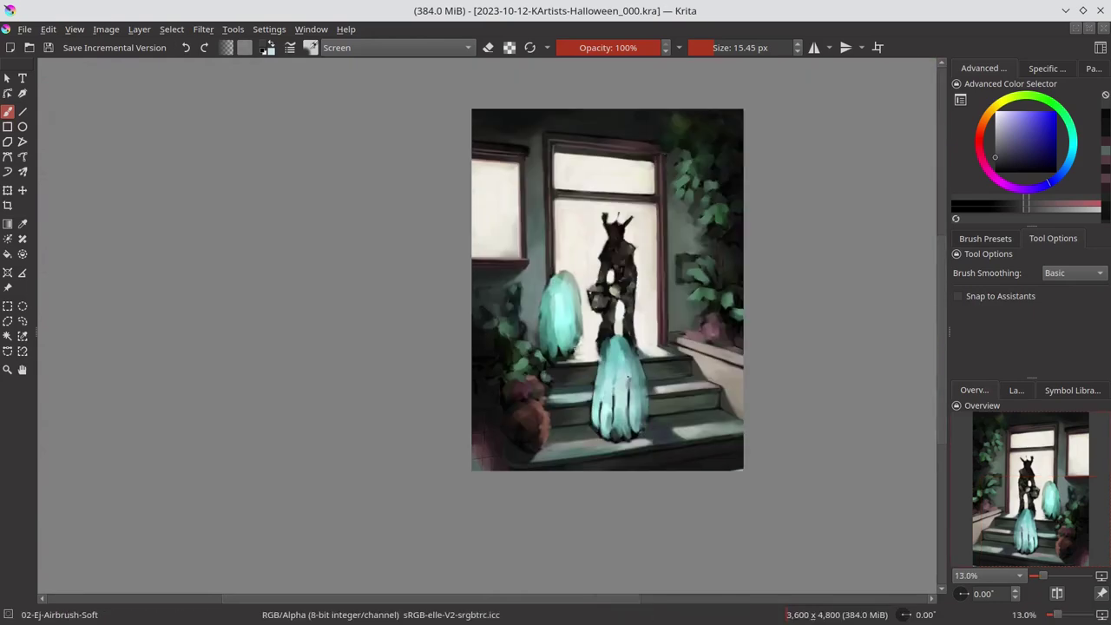
scroll(521, 431, up, 4)
Reset the brush to normal blending, sample muted red from the lower-left corner, and save
click(395, 47)
click(364, 65)
ctrl+click(410, 450)
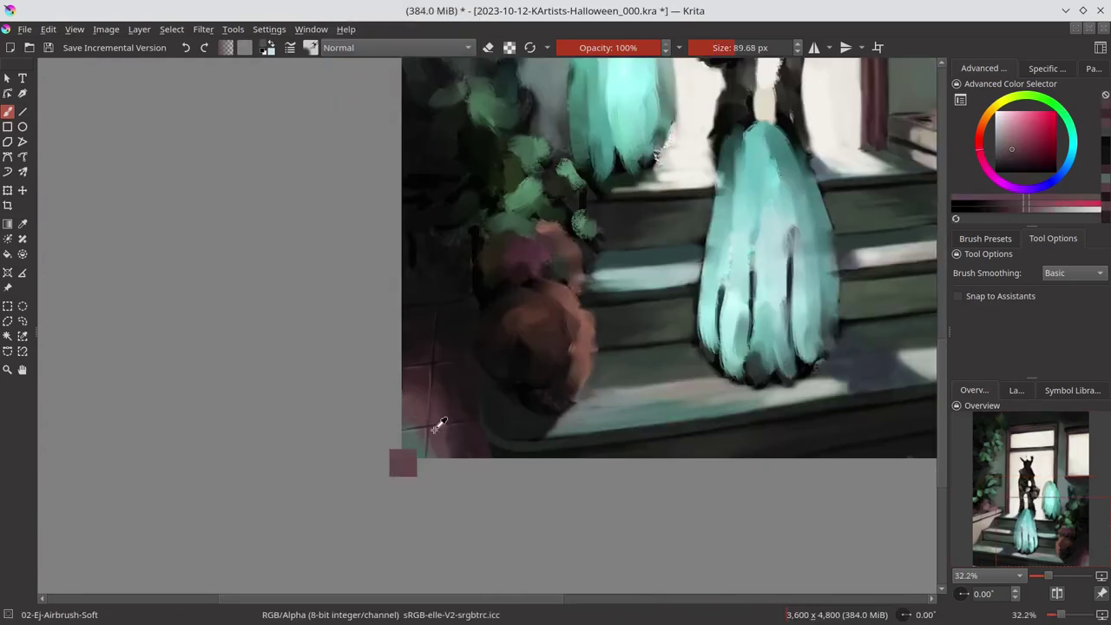
scroll(484, 229, down, 3)
key(ctrl+s)
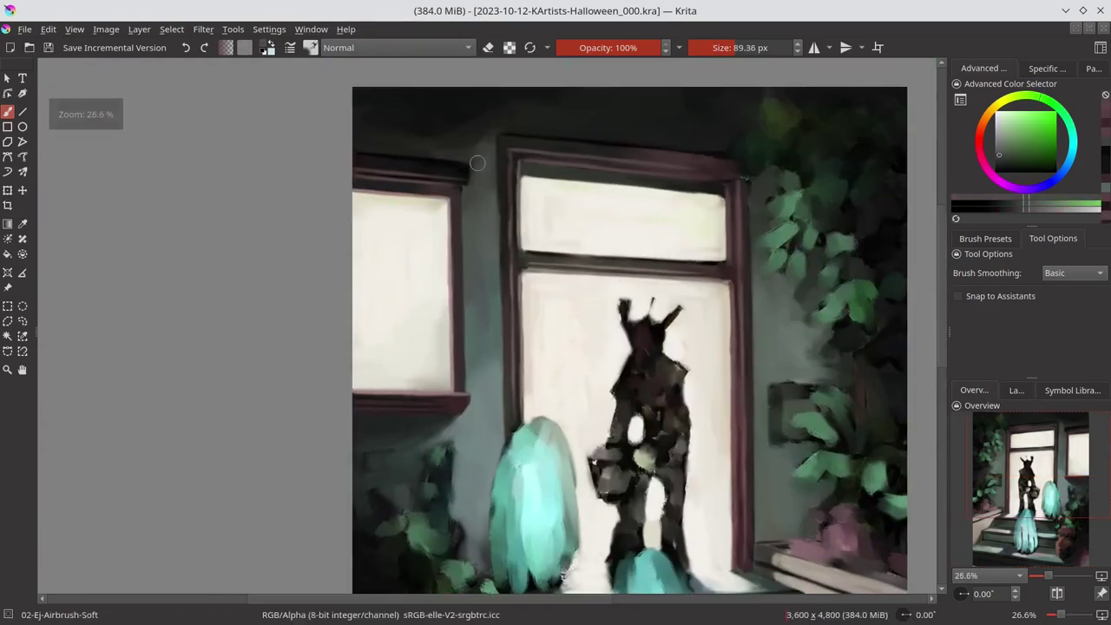
Try the Blender-Blur brush, go back to Airbrush-Soft, and save
scroll(441, 148, up, 3)
key(slash)
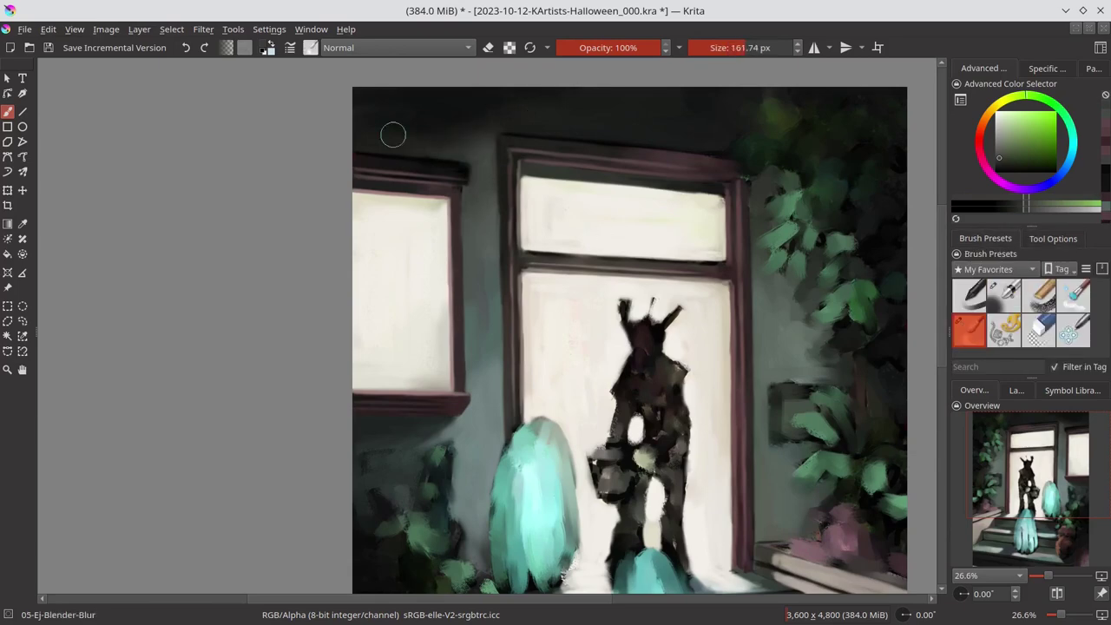
key(slash)
scroll(373, 137, down, 3)
key(ctrl+s)
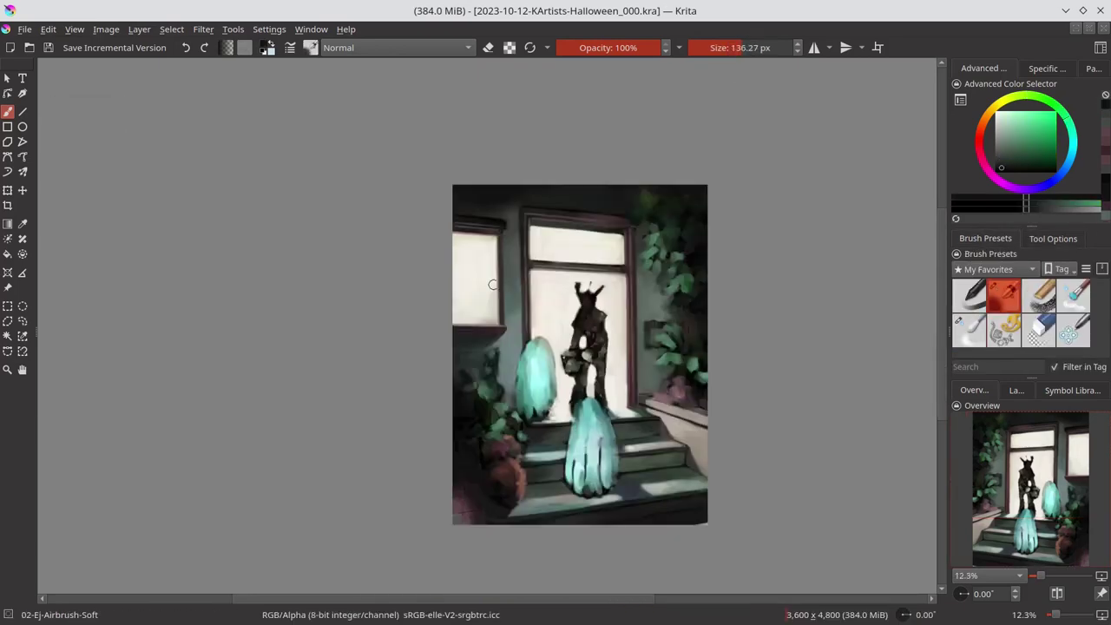
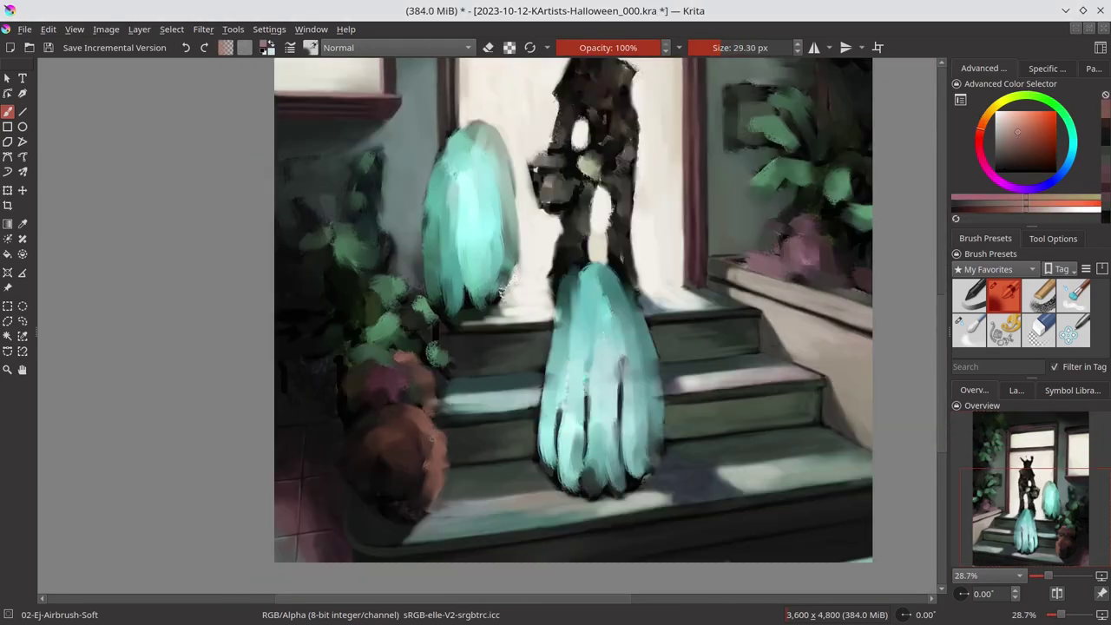
Repaint the lower pumpkin in lighter orange, sampling browns, greens and step greys
mouse_move(430, 417)
mouse_down()
mouse_move(443, 443)
mouse_move(400, 465)
mouse_up()
ctrl+click(417, 434)
ctrl+click(414, 496)
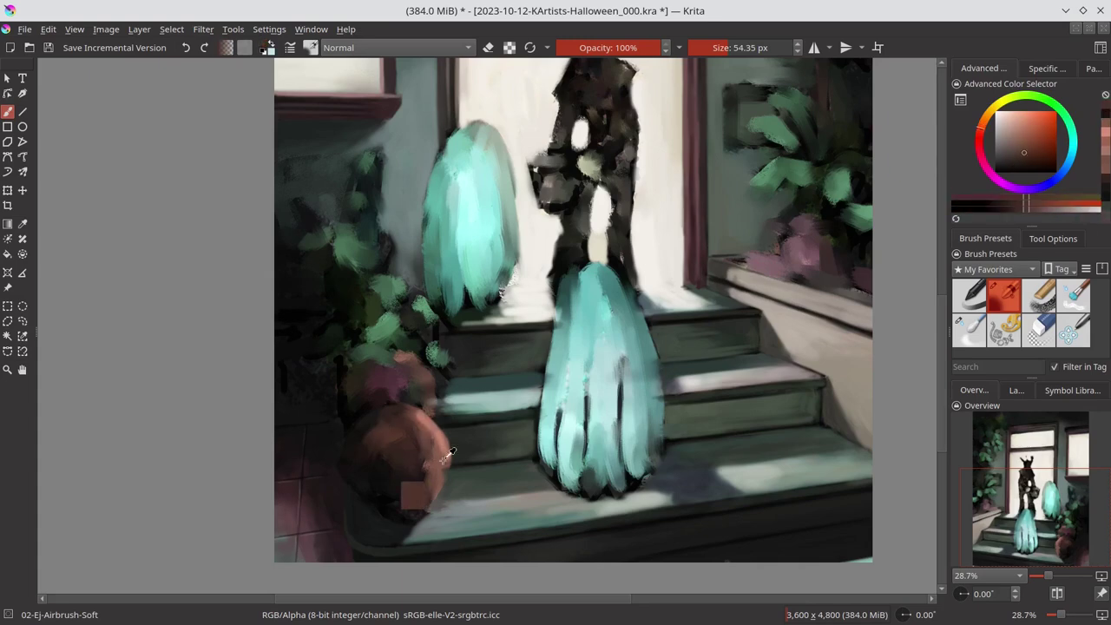
ctrl+click(439, 502)
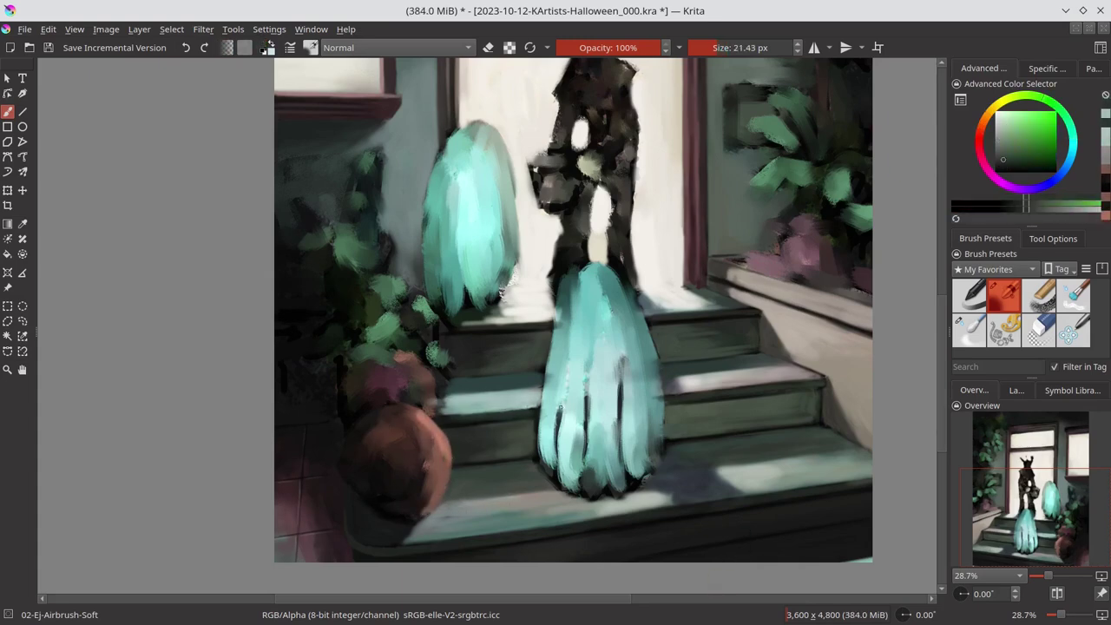
ctrl+click(573, 522)
ctrl+click(643, 512)
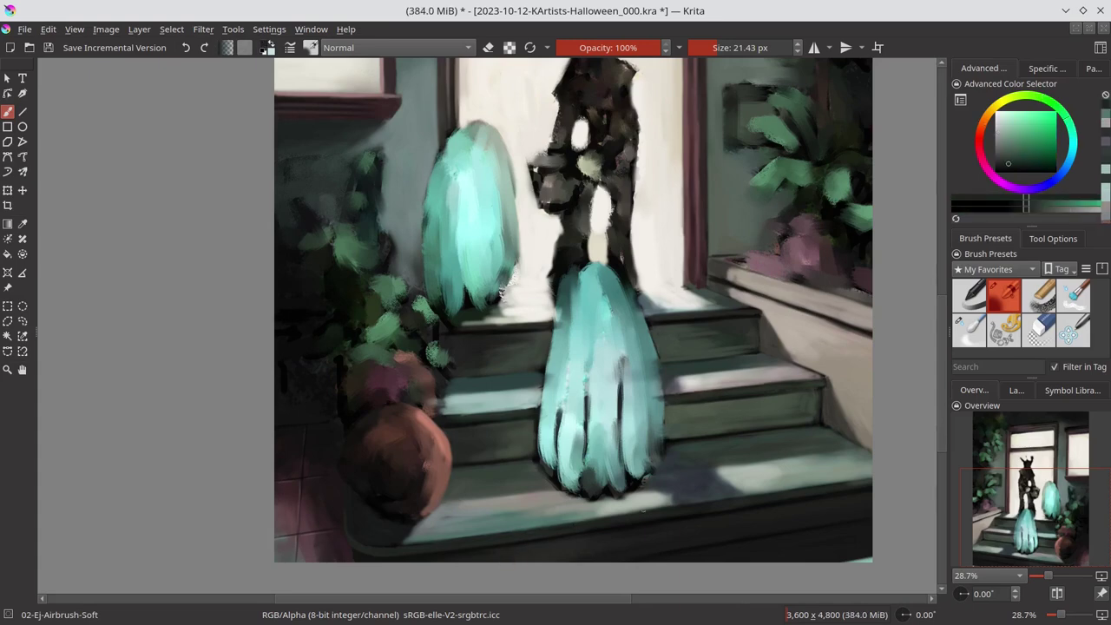
ctrl+click(330, 474)
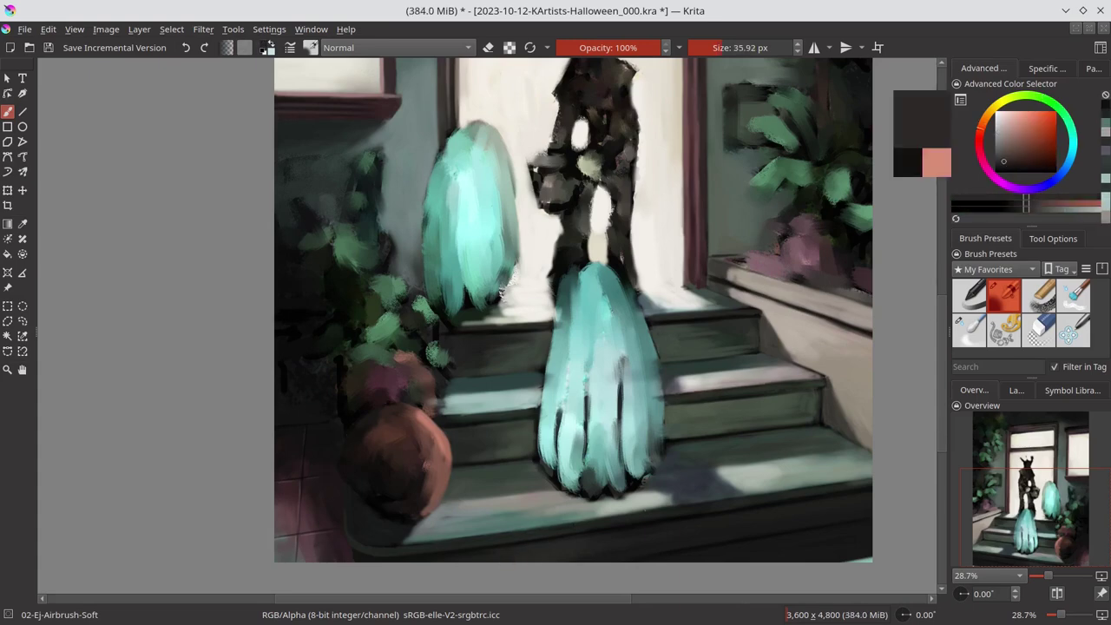
Sample reddish-browns, a muted pink and orange-brown to round out the pumpkin
ctrl+click(342, 478)
ctrl+click(406, 483)
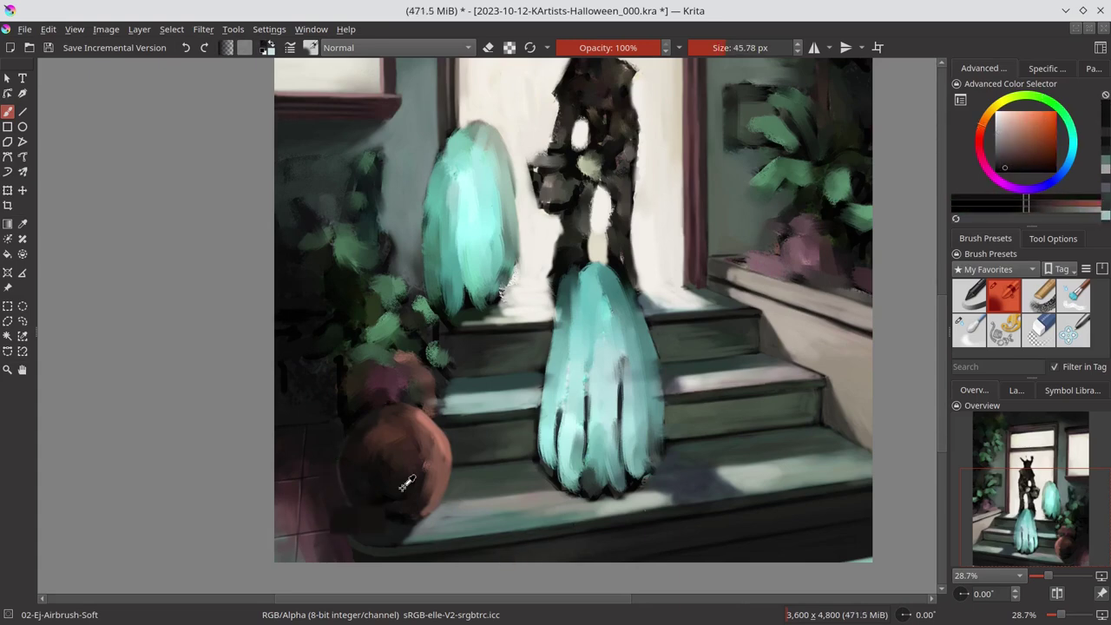
ctrl+click(384, 431)
ctrl+click(384, 431)
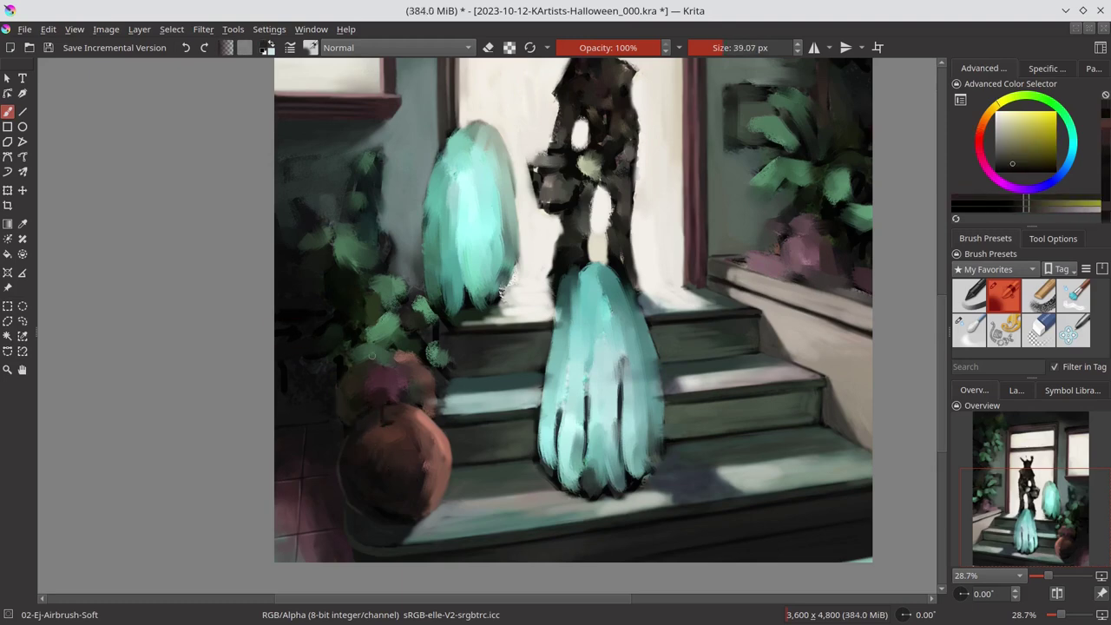
ctrl+click(400, 346)
ctrl+click(400, 352)
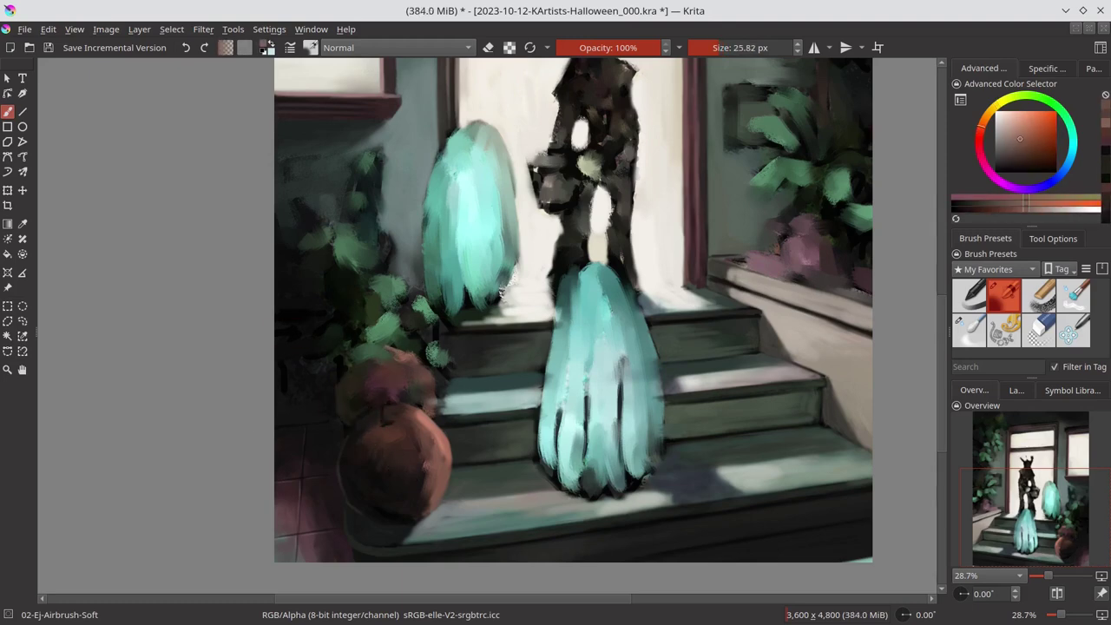
ctrl+click(429, 404)
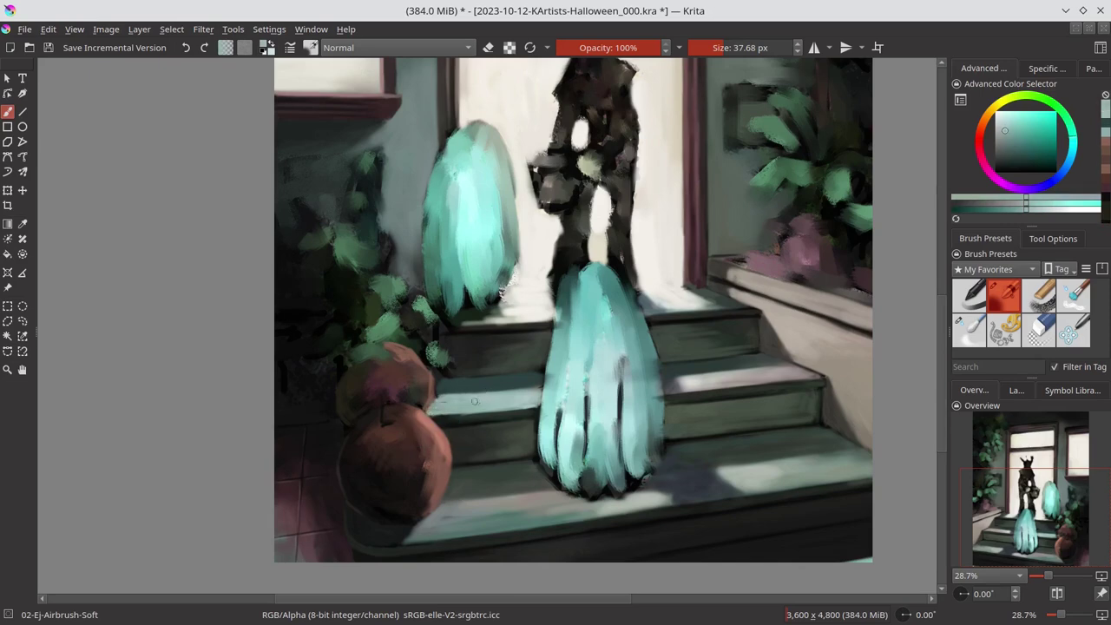
Pick near-black green, olive and greyish-teal shadow colours, then save the painting
ctrl+click(352, 426)
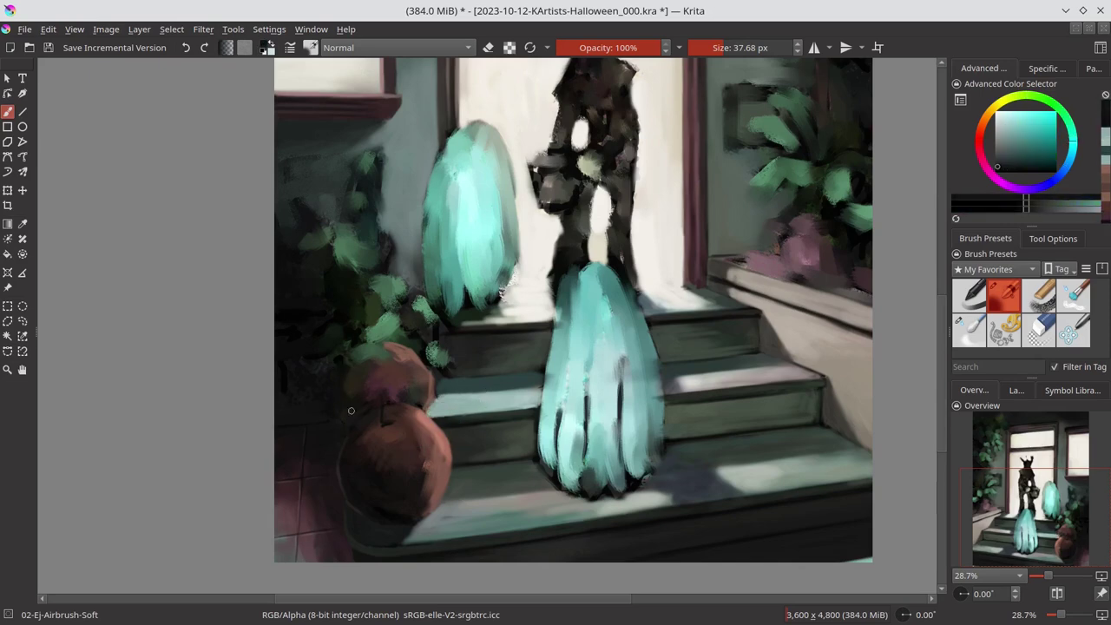
ctrl+click(357, 382)
ctrl+click(438, 380)
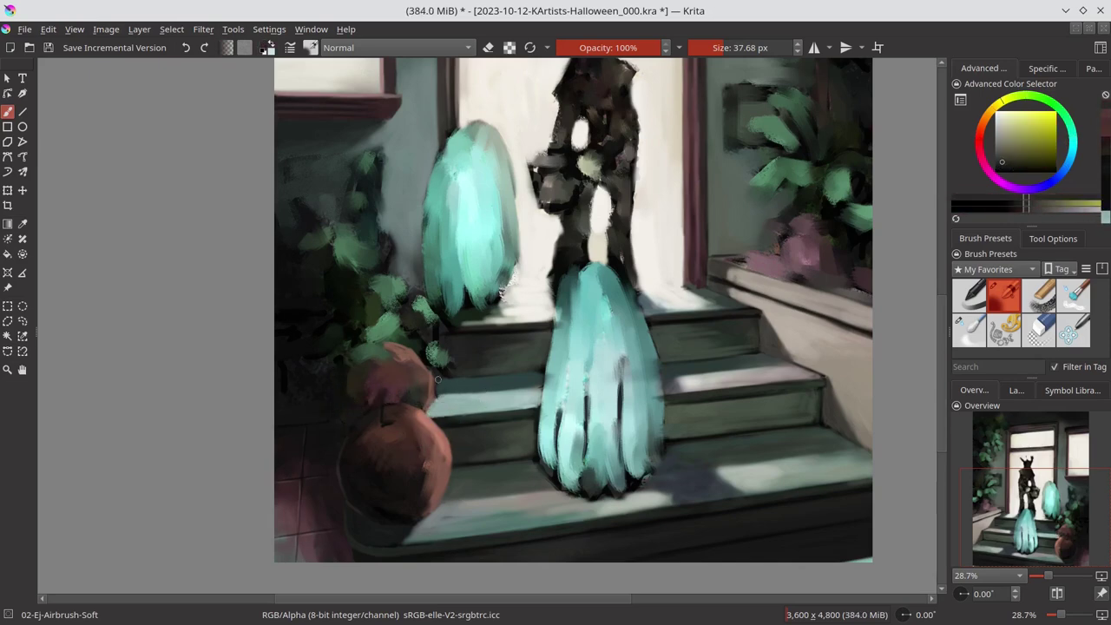
ctrl+click(427, 281)
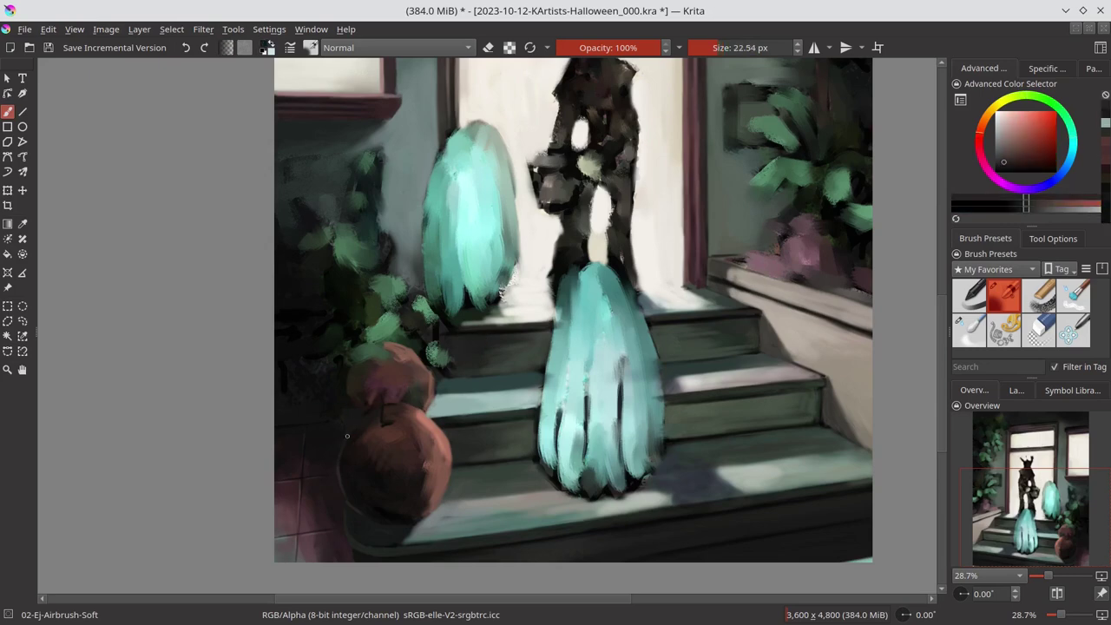
ctrl+click(345, 408)
ctrl+click(335, 434)
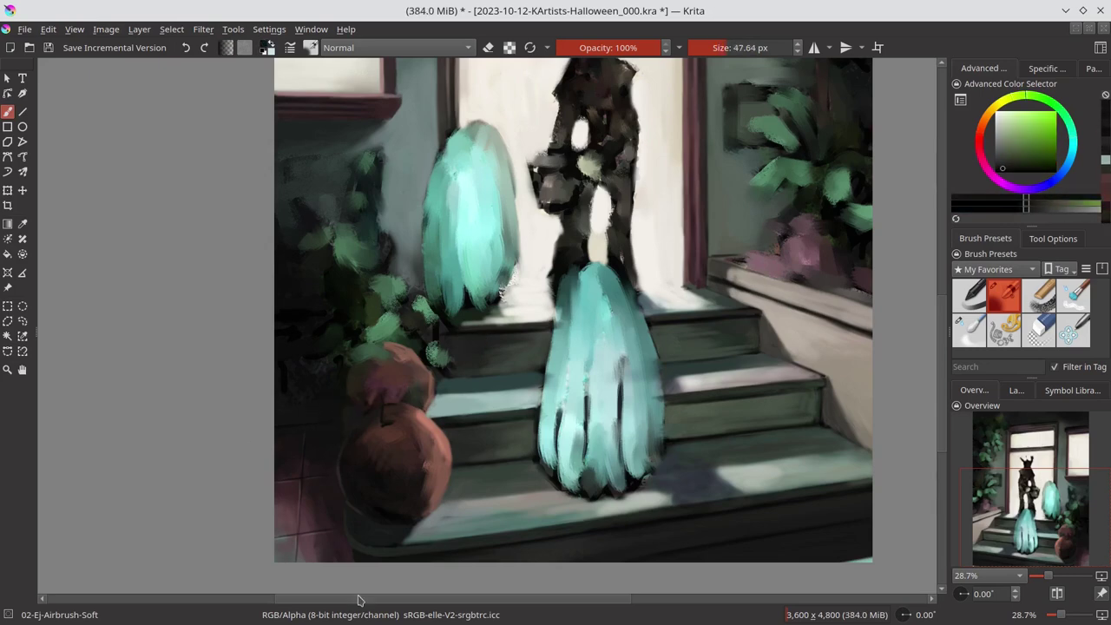
key(ctrl+s)
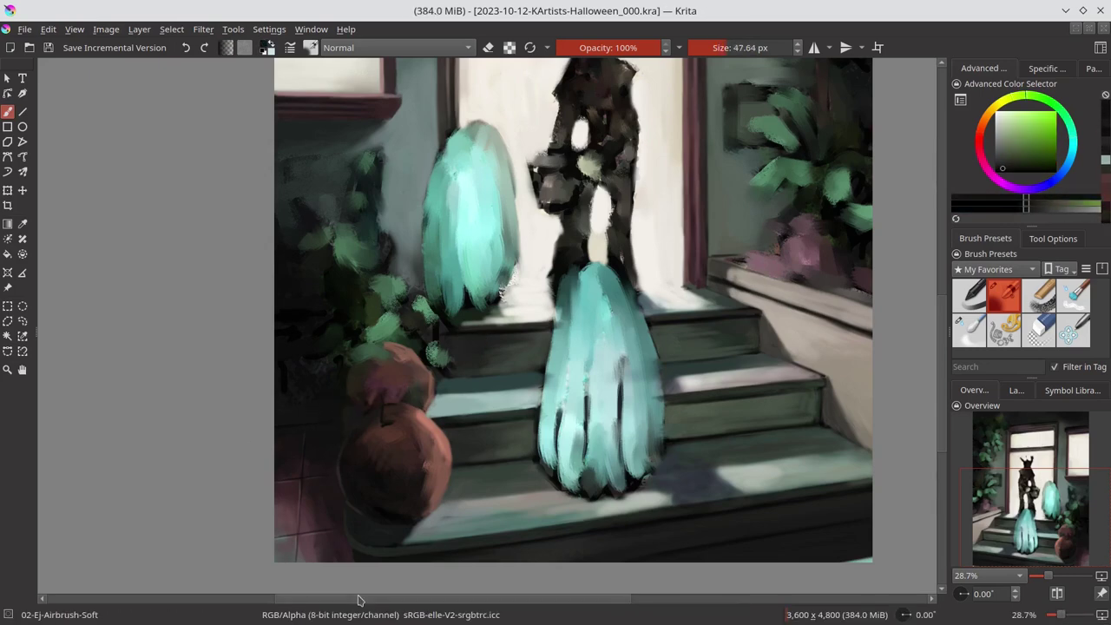
Shade the upper stacked pumpkin with sampled orange-browns
ctrl+click(356, 391)
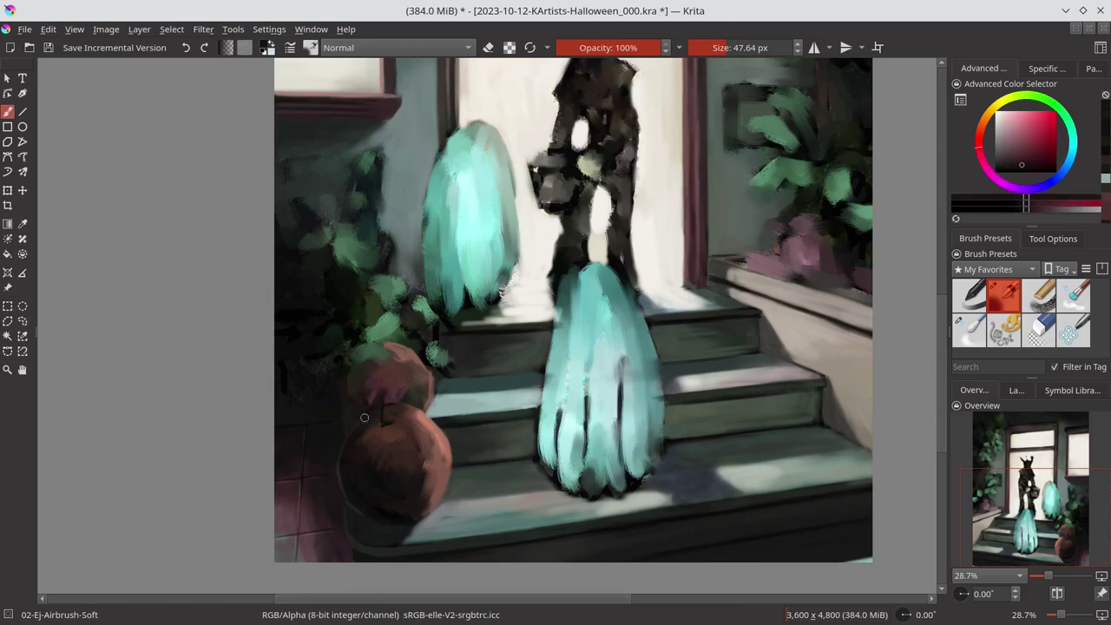
ctrl+click(347, 372)
ctrl+click(354, 410)
ctrl+click(360, 411)
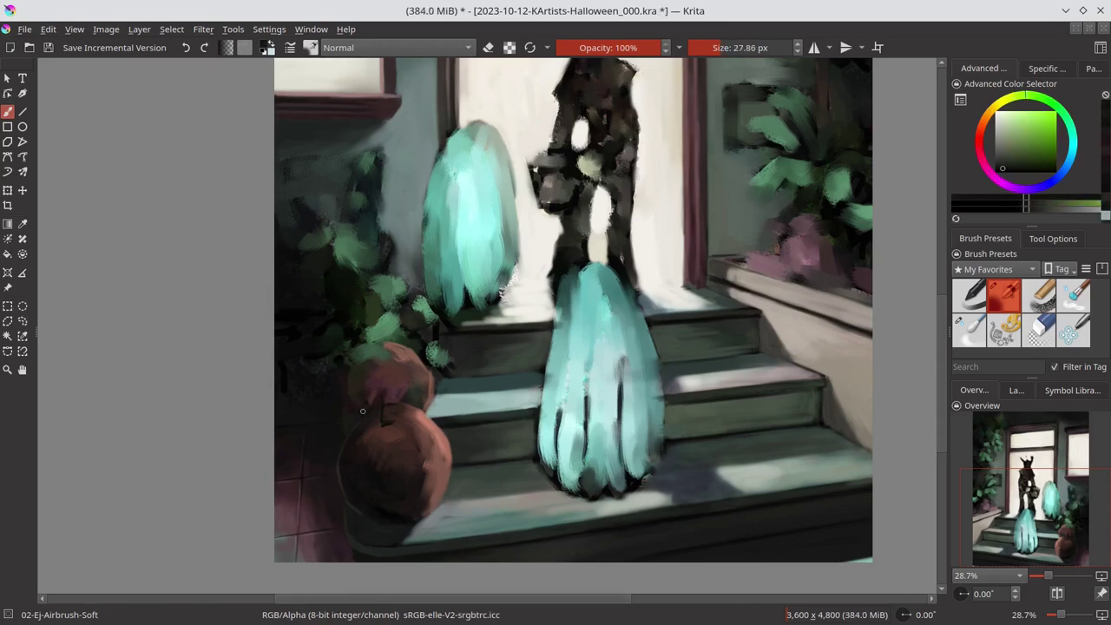
ctrl+click(360, 412)
ctrl+click(418, 374)
Paint a green stem and a pale cyan zigzag mouth on the lower pumpkin, then save
mouse_move(378, 378)
mouse_down()
mouse_move(395, 421)
mouse_move(382, 379)
mouse_up()
ctrl+click(390, 398)
ctrl+click(518, 280)
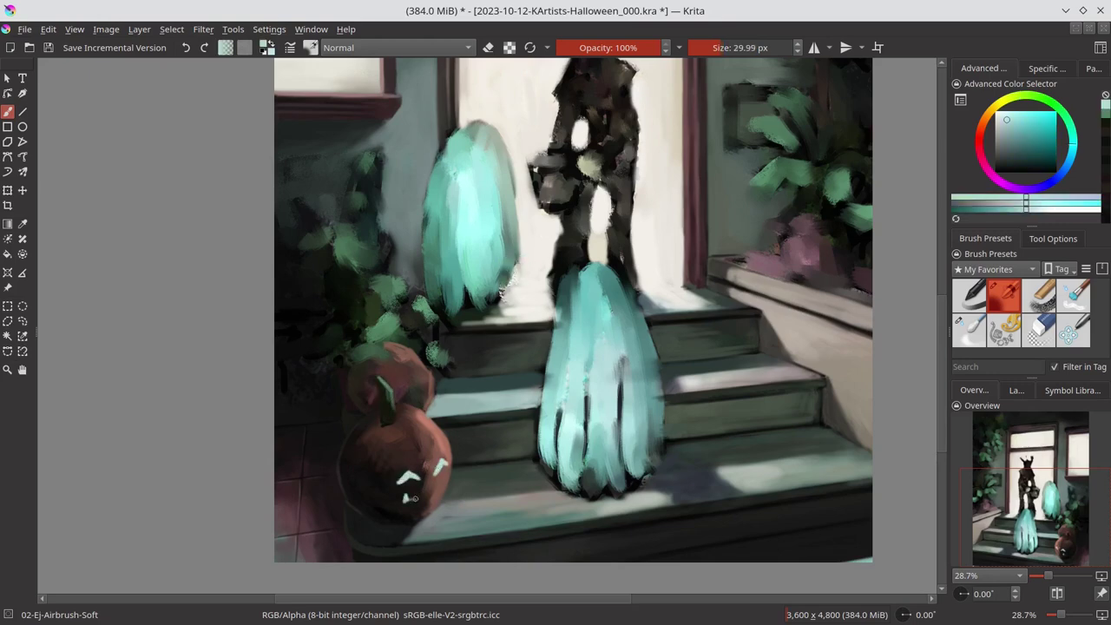
mouse_move(408, 499)
mouse_down()
mouse_move(444, 488)
mouse_move(415, 493)
mouse_up()
key(bracketleft)
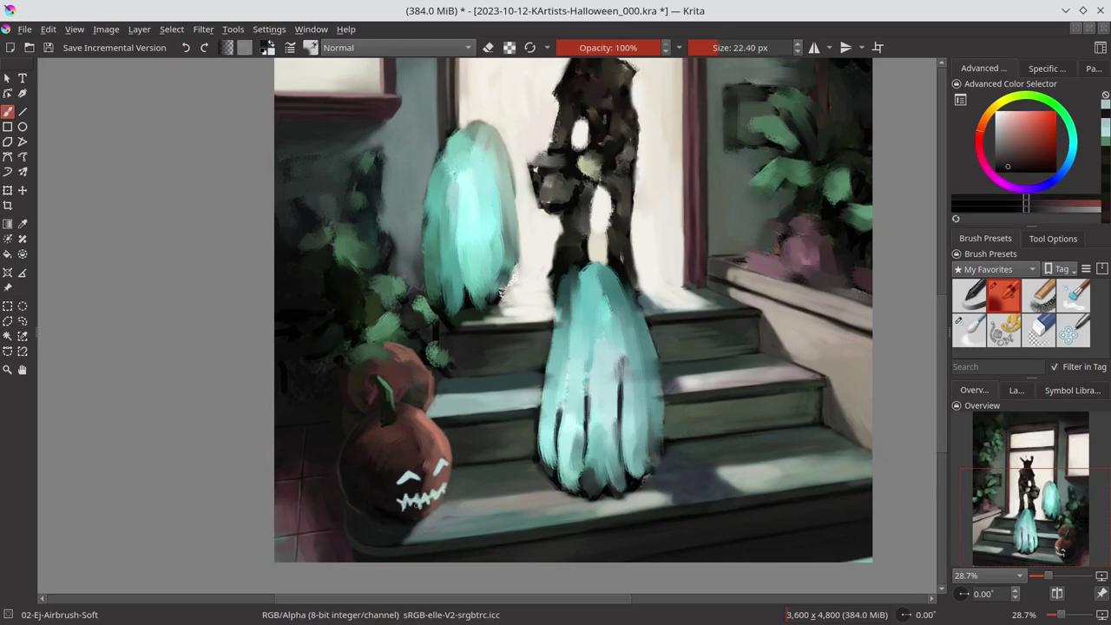
key(ctrl+s)
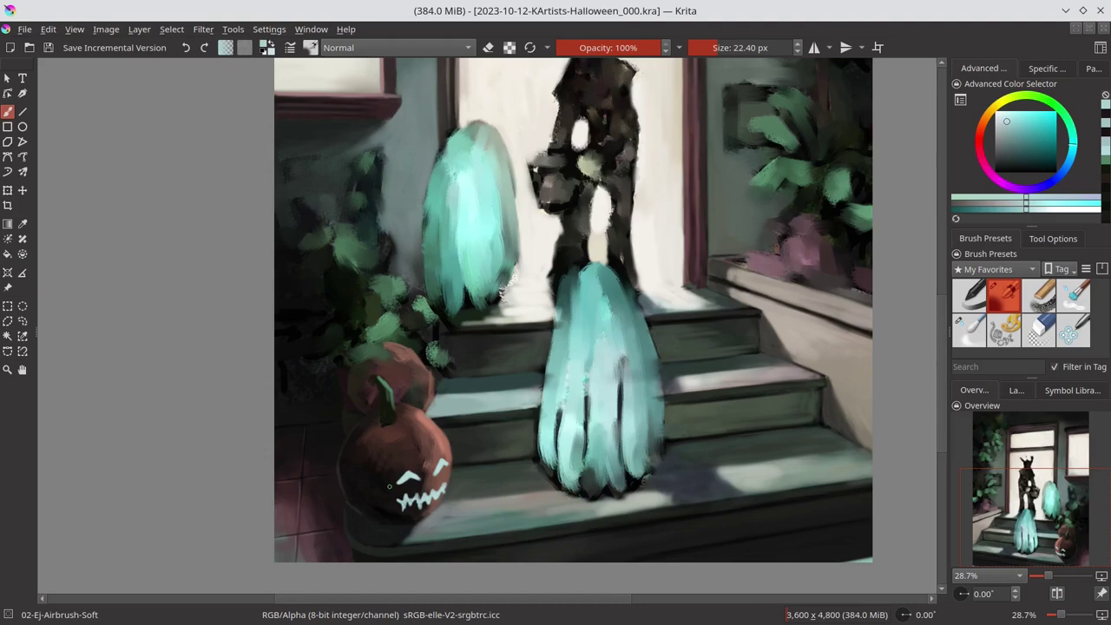
Darken the foliage behind the pumpkins and repaint leaves left of the left ghost
ctrl+click(317, 351)
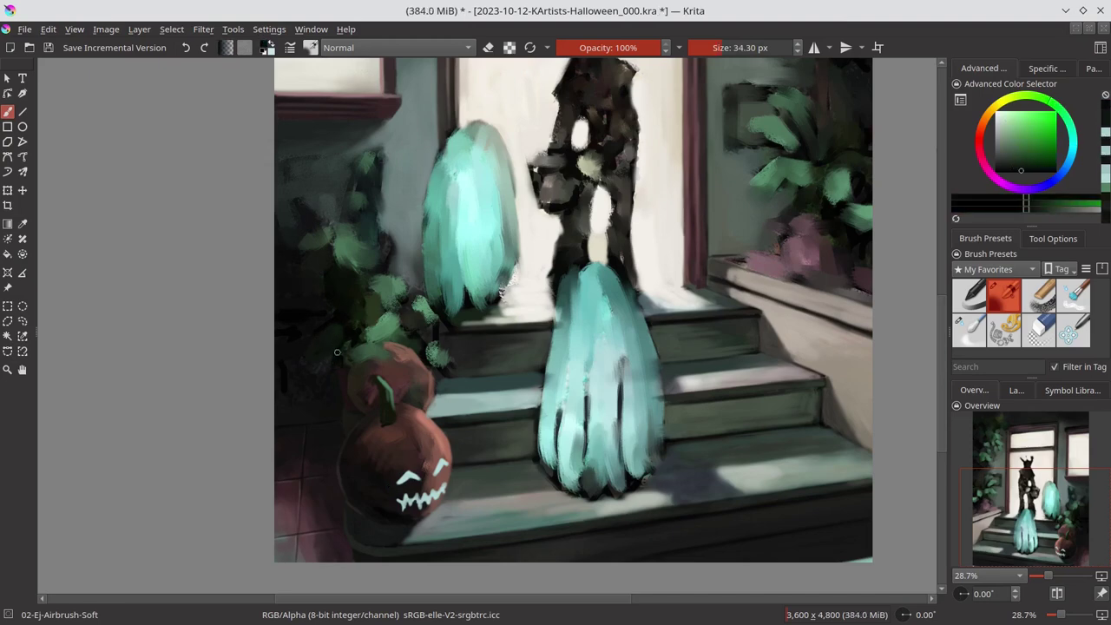
mouse_move(343, 347)
mouse_down()
mouse_move(338, 315)
mouse_move(278, 319)
mouse_up()
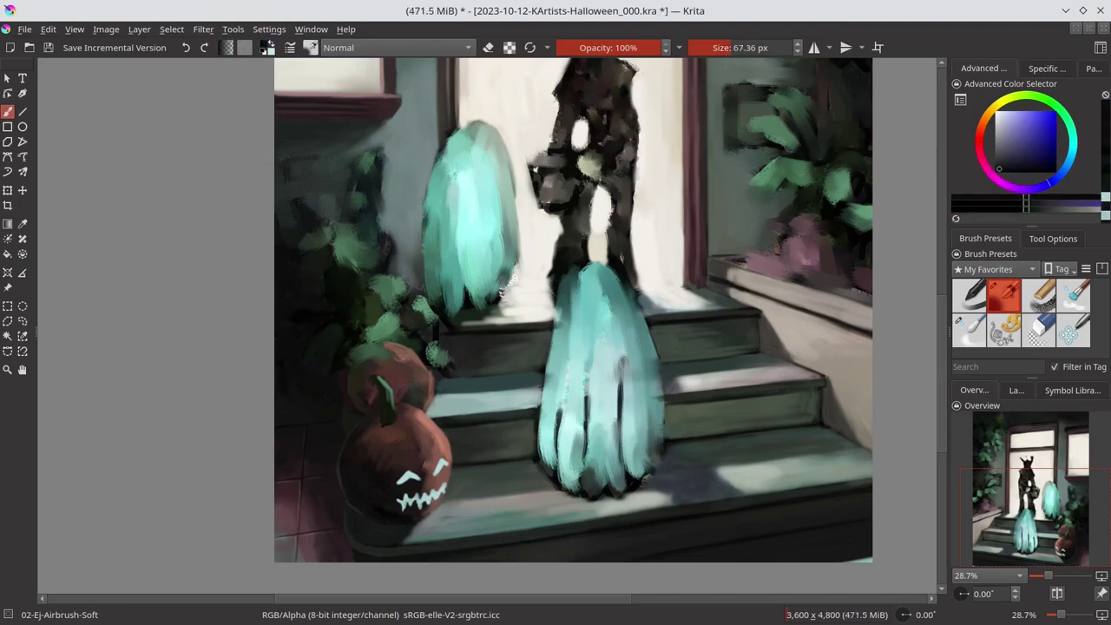
ctrl+click(343, 204)
key(bracketleft)
key(bracketleft)
drag(343, 203, 297, 233)
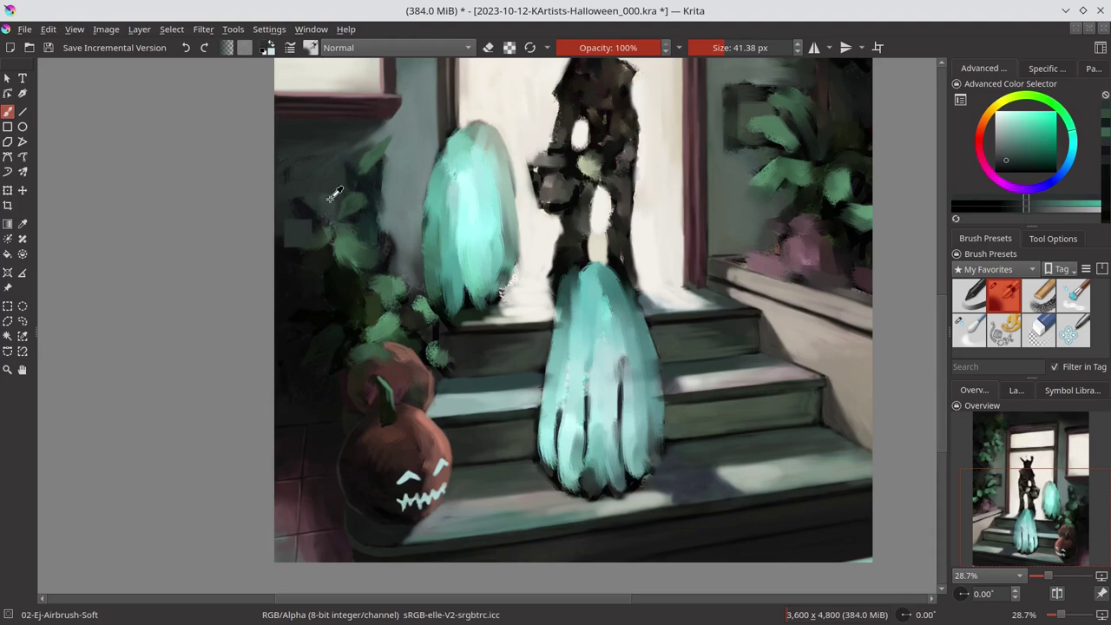
ctrl+click(339, 184)
drag(363, 149, 338, 183)
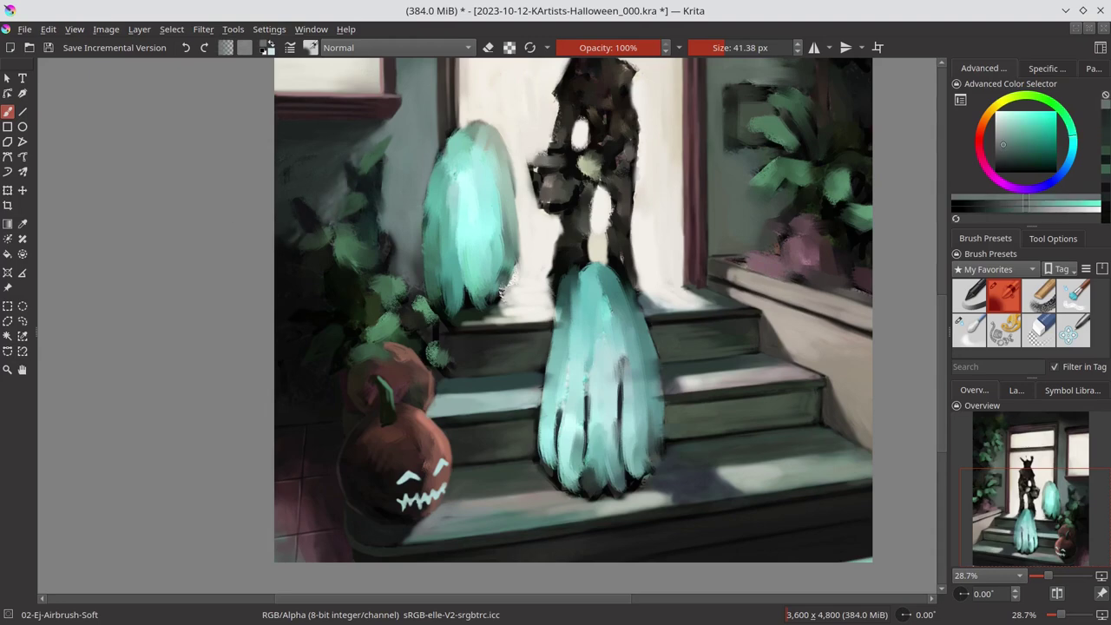
Add darker grey-teal leaves beside the left ghost with a smaller brush, then save
ctrl+click(341, 270)
mouse_move(362, 265)
mouse_down()
mouse_move(352, 227)
mouse_move(297, 252)
mouse_up()
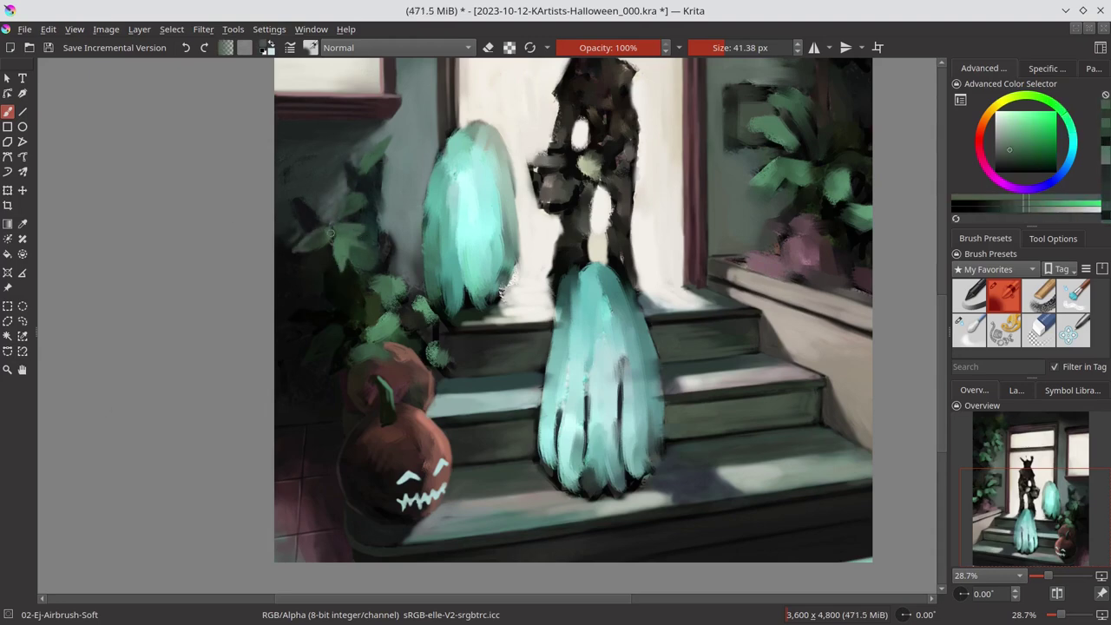
ctrl+click(300, 221)
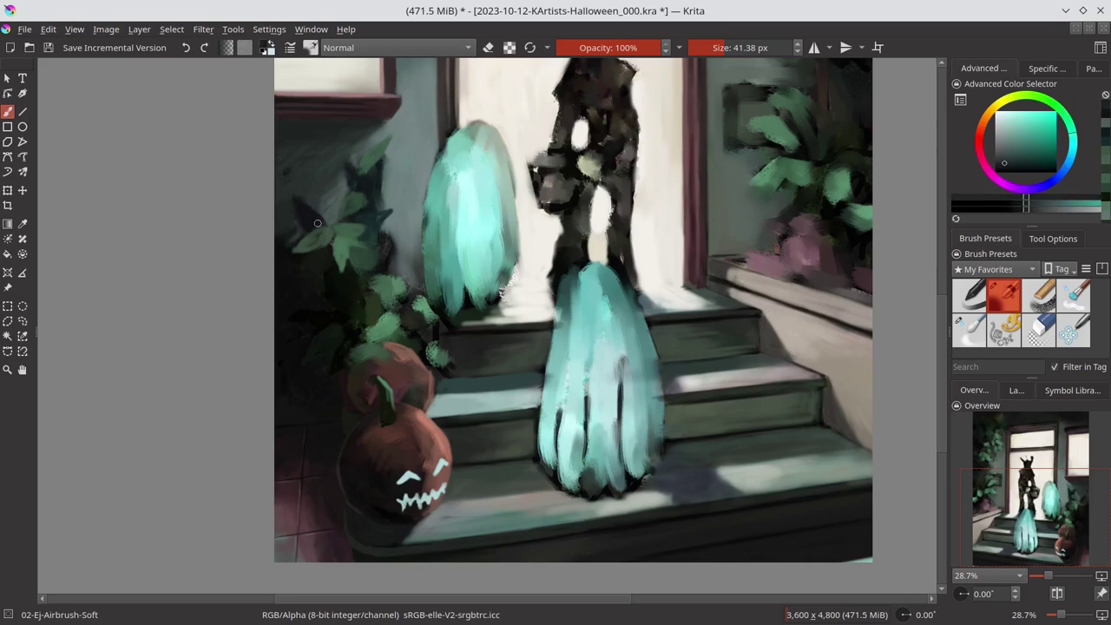
key(bracketright)
ctrl+click(313, 262)
key(bracketleft)
key(bracketleft)
key(bracketleft)
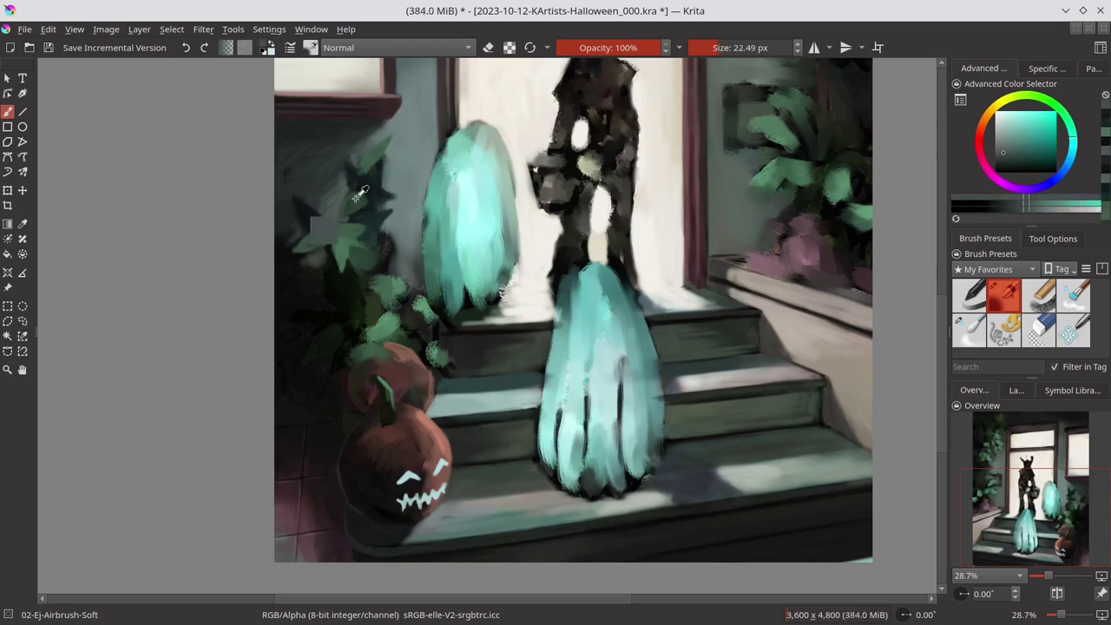
ctrl+click(374, 187)
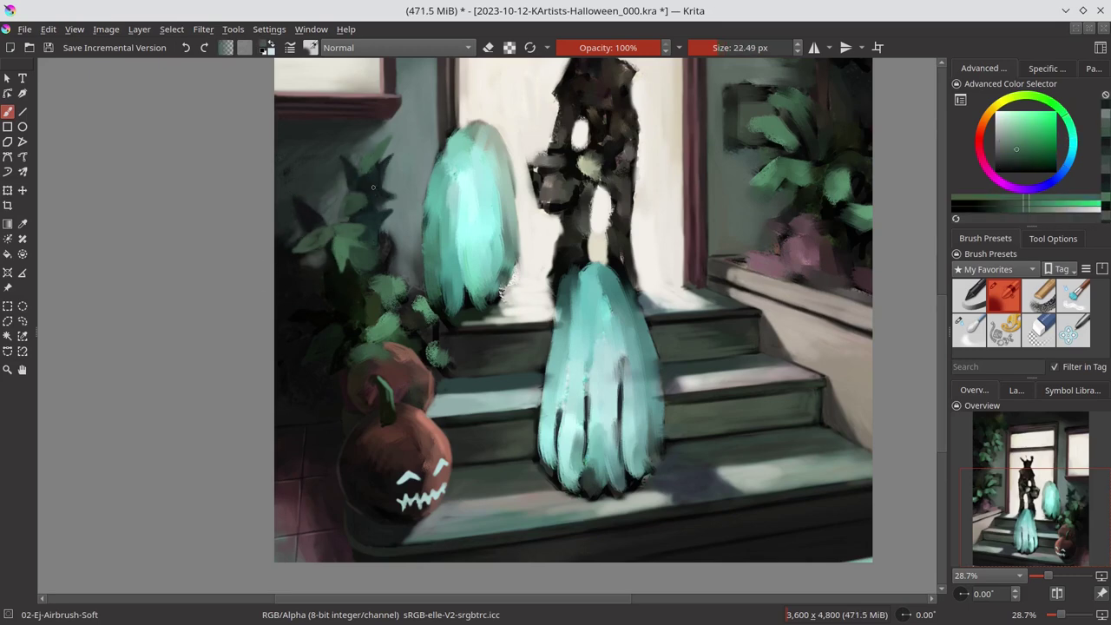
ctrl+click(600, 487)
ctrl+click(366, 239)
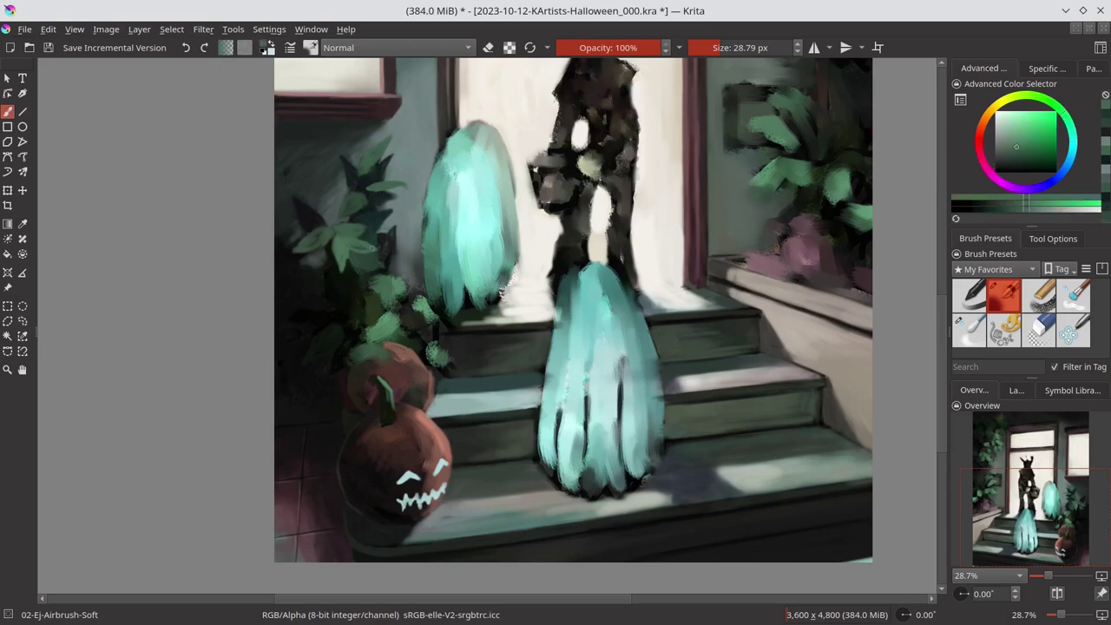
key(ctrl+s)
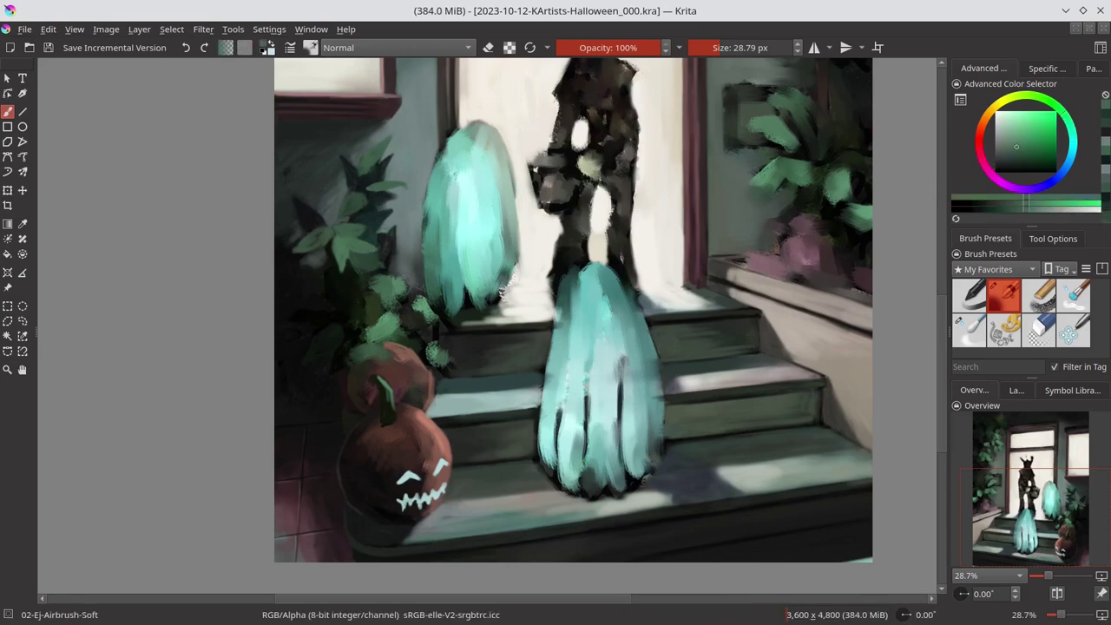
Paint saturated green over the leaves above the pumpkins, briefly trying 05-Ej-Blender-Blur
ctrl+click(501, 296)
key(bracketright)
key(bracketright)
key(bracketright)
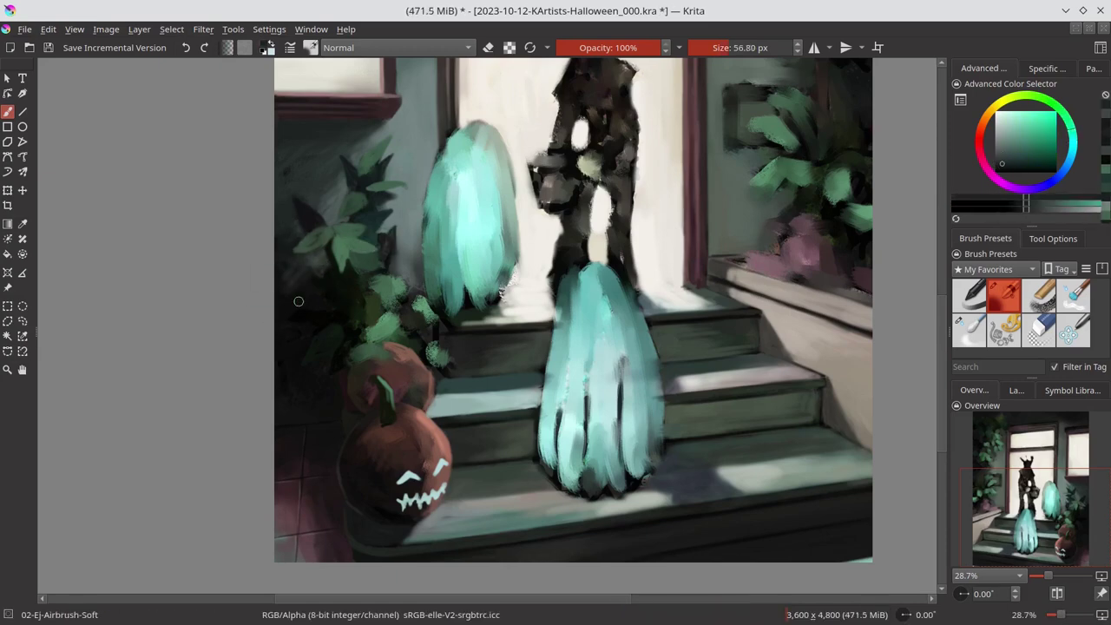
key(slash)
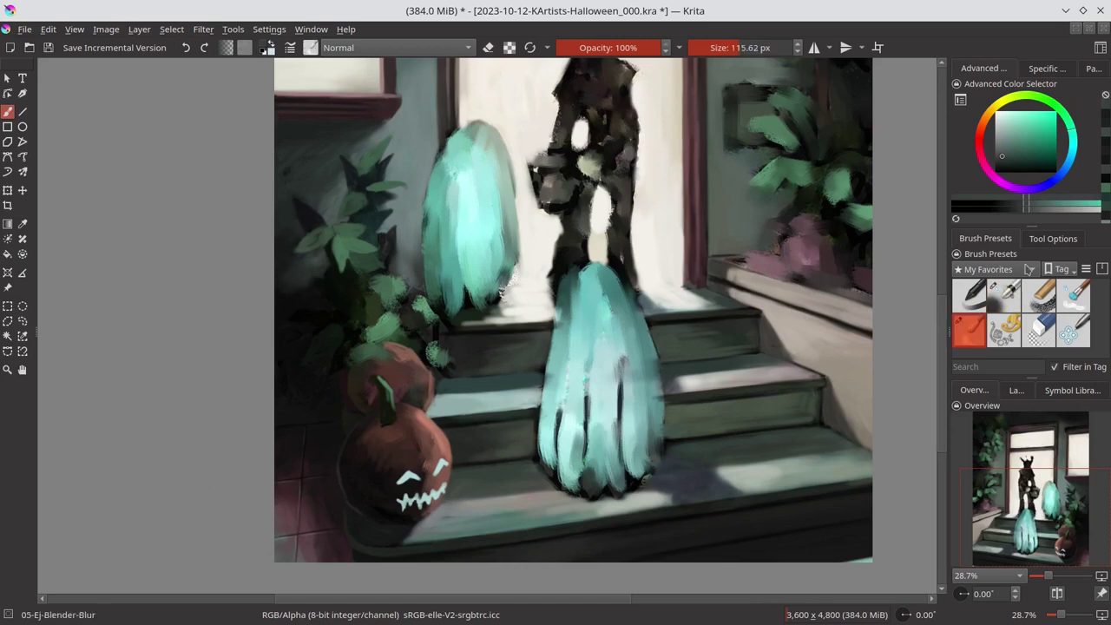
key(slash)
ctrl+click(332, 299)
drag(335, 311, 335, 364)
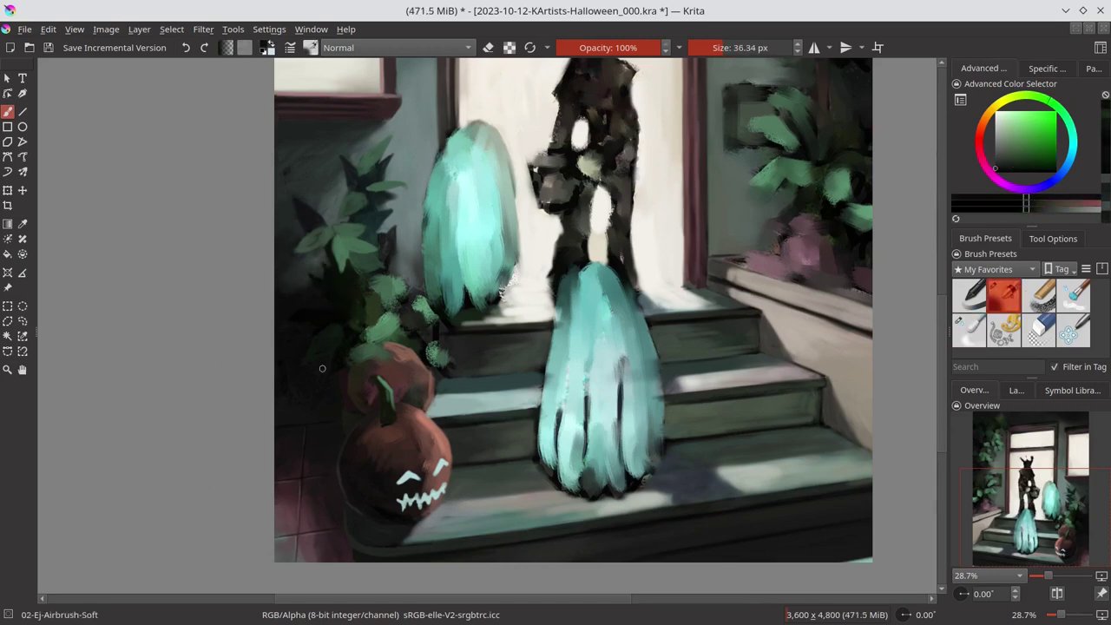
Paint a new lighter green leaf beside the pumpkins
ctrl+click(358, 283)
ctrl+click(408, 287)
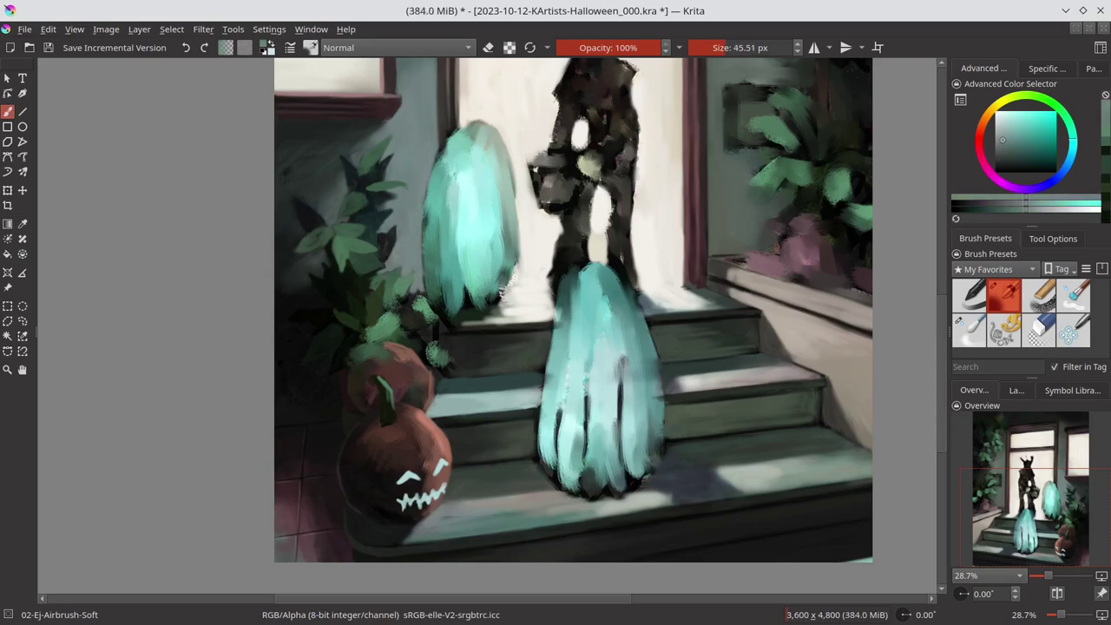
ctrl+click(415, 304)
key([)
drag(437, 395, 439, 346)
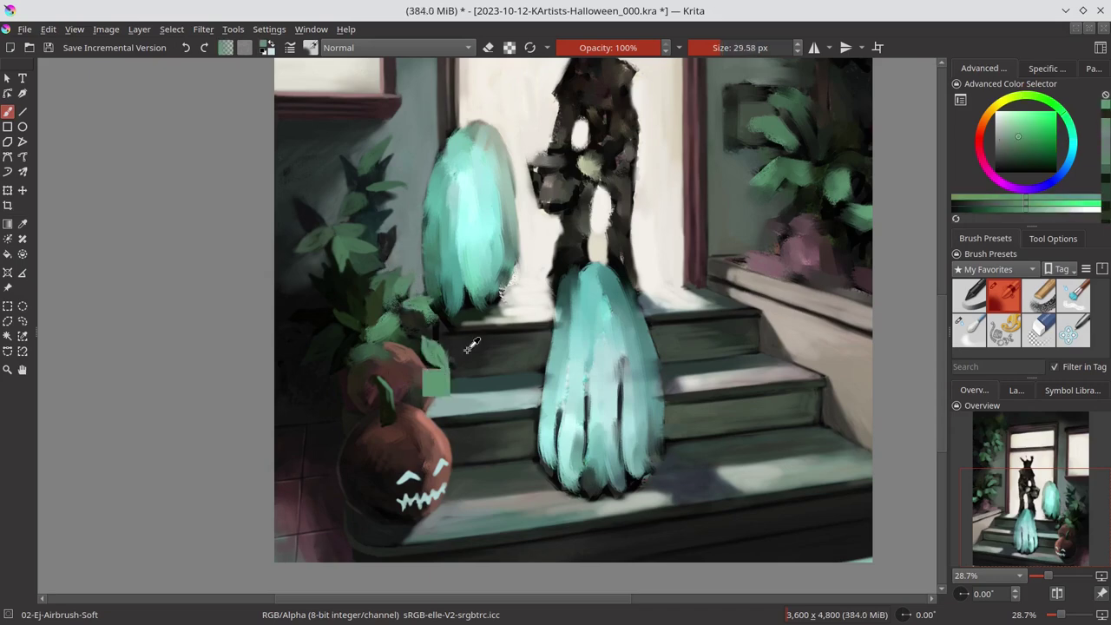
key(ctrl+z)
key(])
Try pale green-white and mid greens for leaf highlights with a smaller brush
ctrl+click(502, 302)
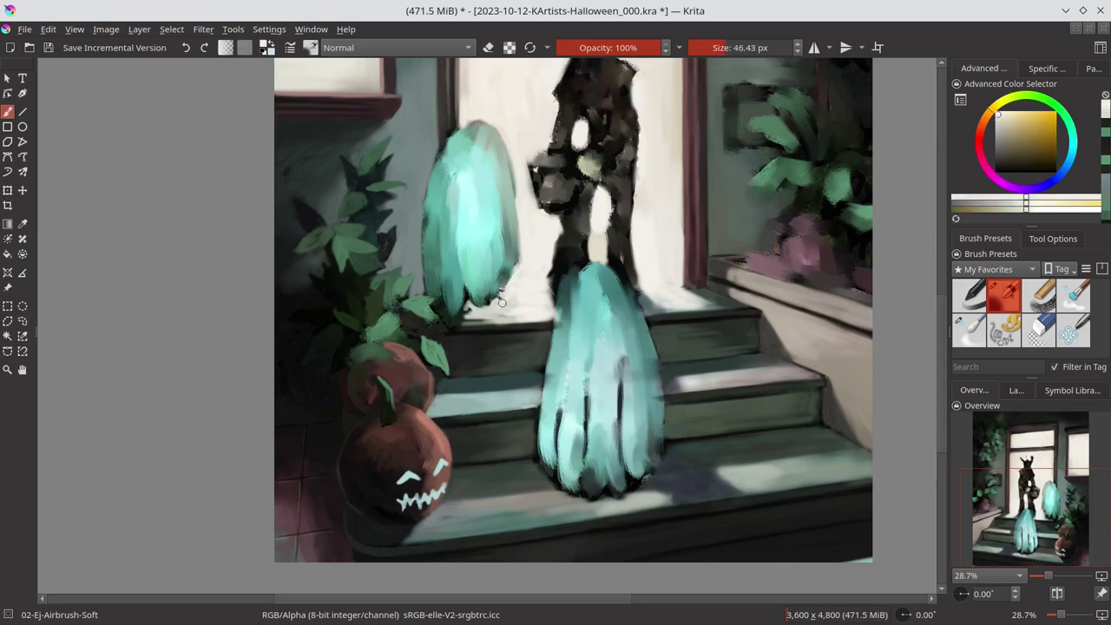
ctrl+click(466, 309)
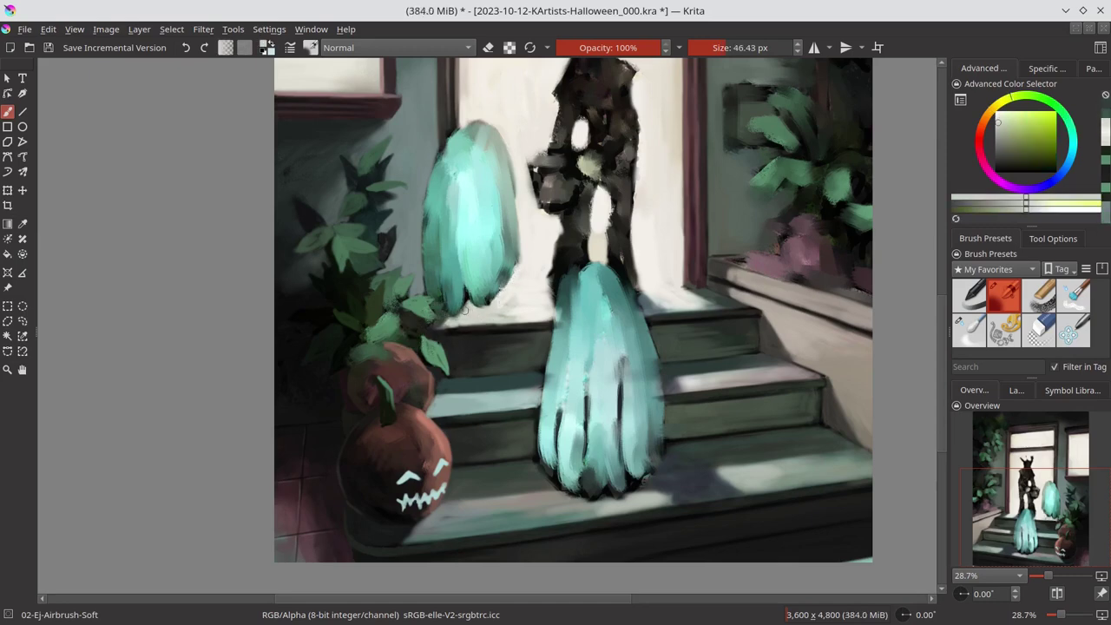
ctrl+click(444, 329)
key([)
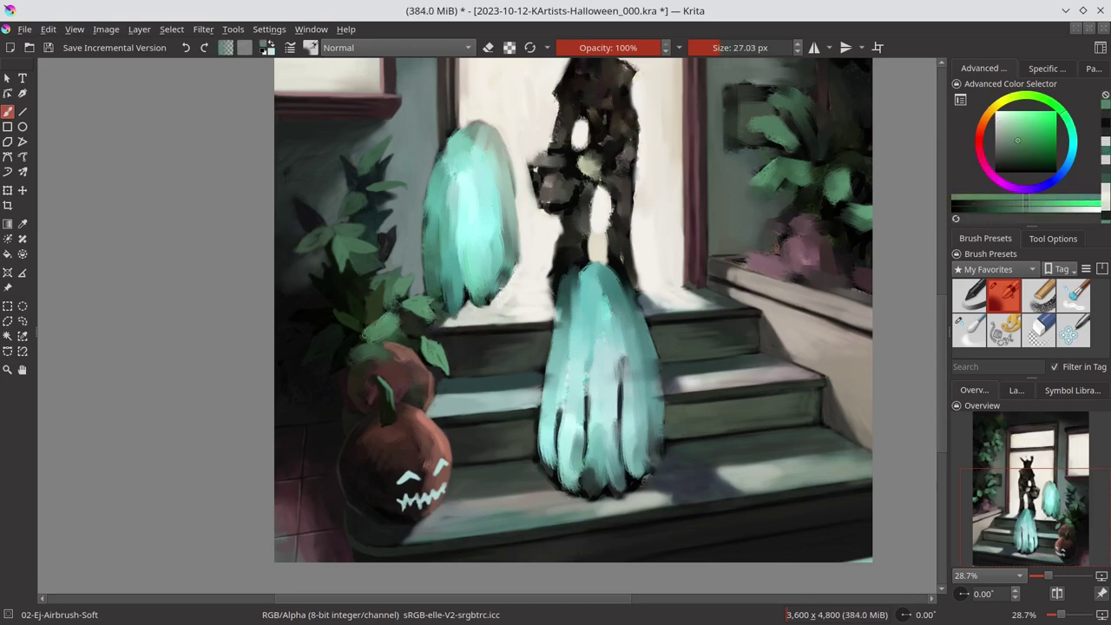
ctrl+click(367, 338)
ctrl+click(402, 331)
ctrl+click(375, 358)
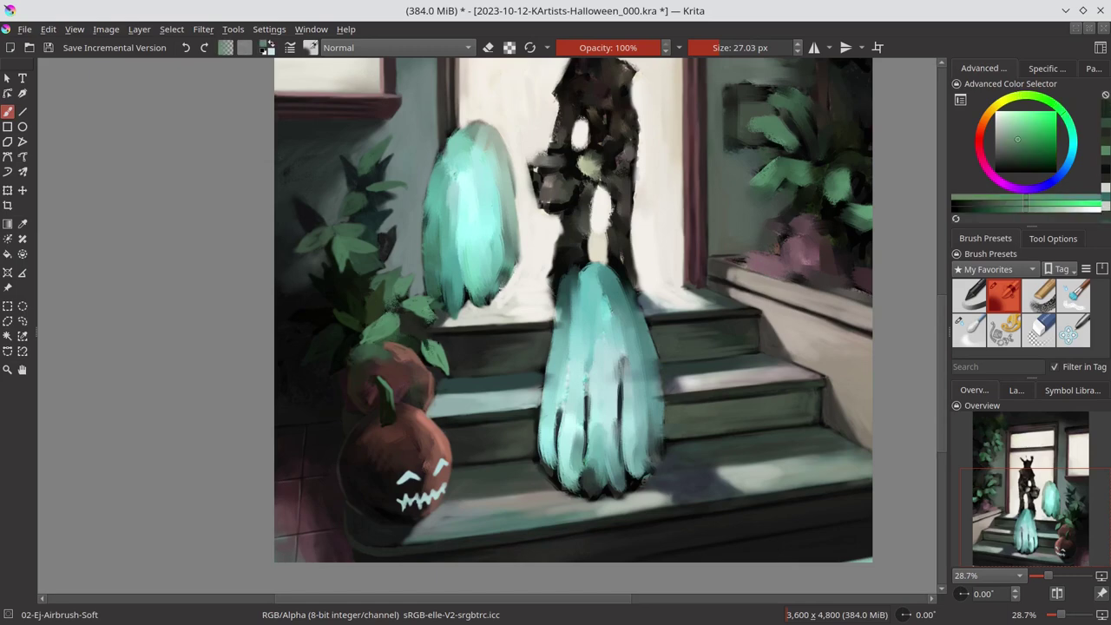
ctrl+click(422, 318)
key([)
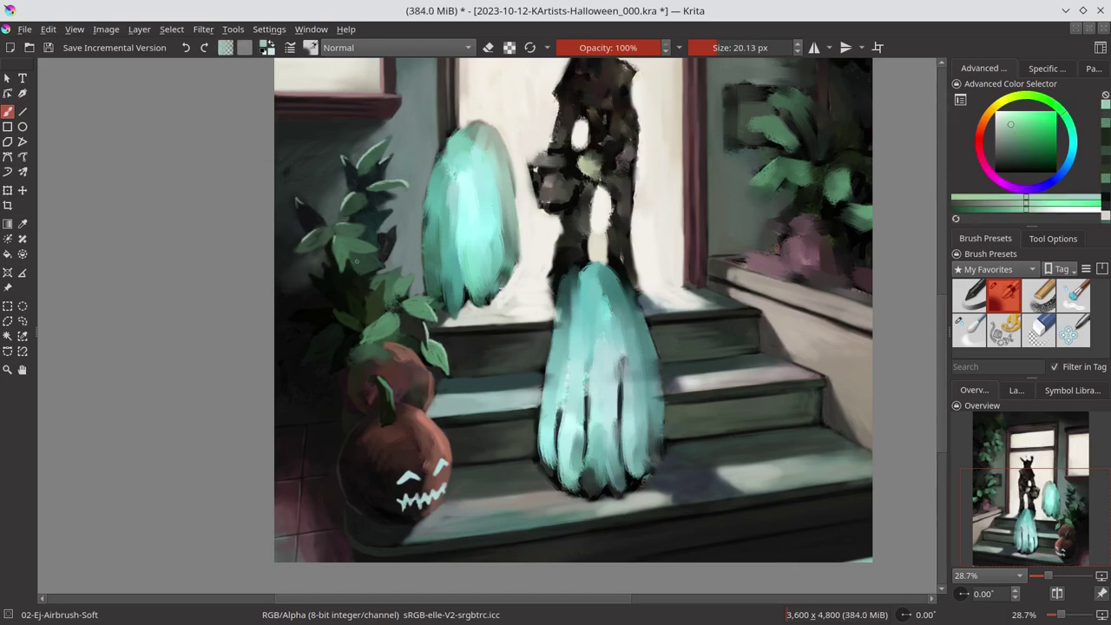
Sample dark olives and brighter greens from the plant's leaves for shading
ctrl+click(356, 312)
ctrl+click(354, 357)
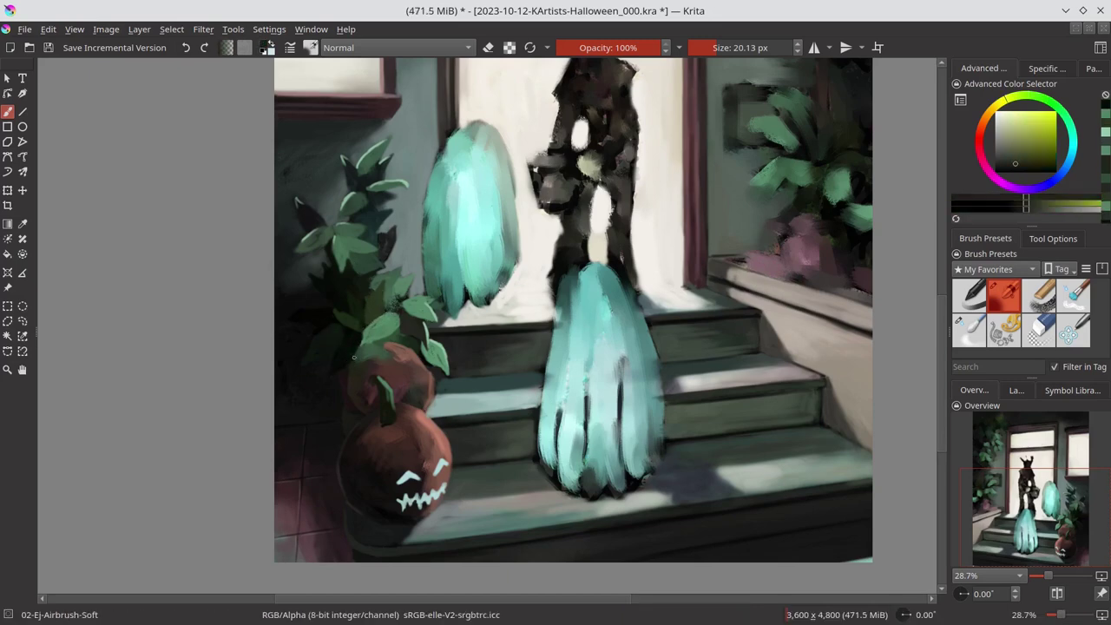
ctrl+click(392, 337)
ctrl+click(379, 344)
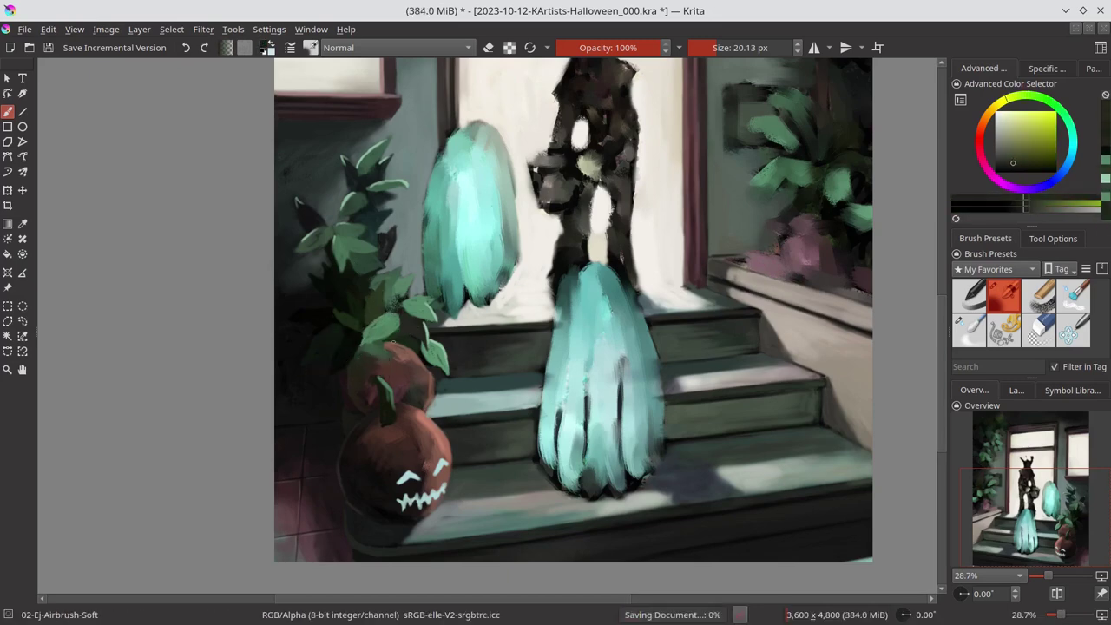
ctrl+click(367, 439)
key(])
ctrl+click(377, 340)
ctrl+click(374, 346)
ctrl+click(380, 338)
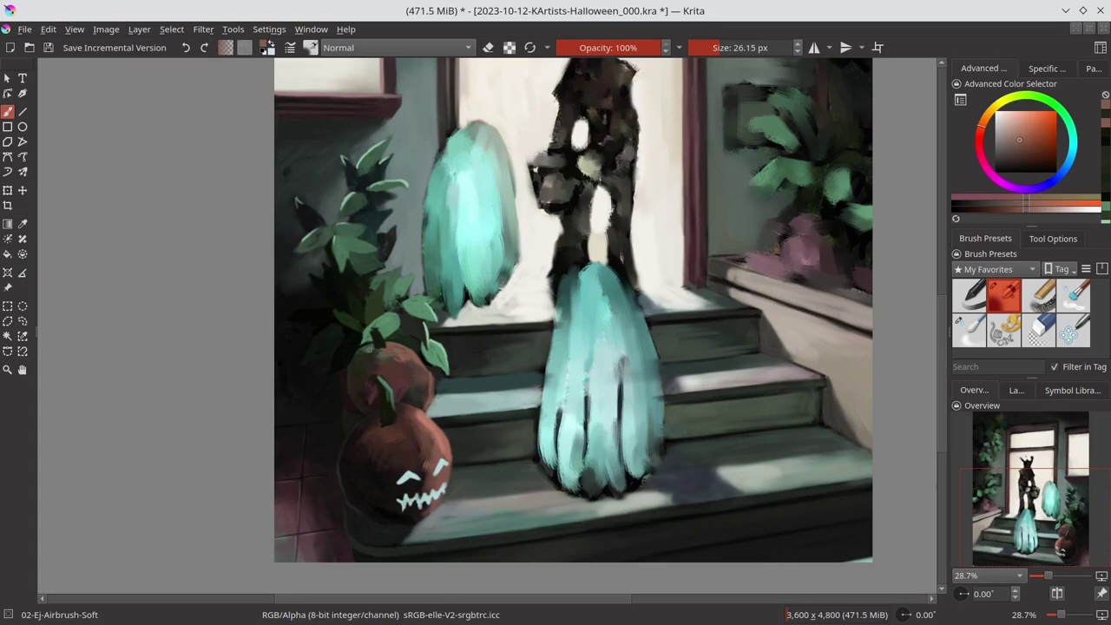
ctrl+click(365, 349)
ctrl+click(387, 337)
key(bracketleft)
Paint a light cyan jack-o'-lantern face on the upper pumpkin and save
ctrl+click(344, 366)
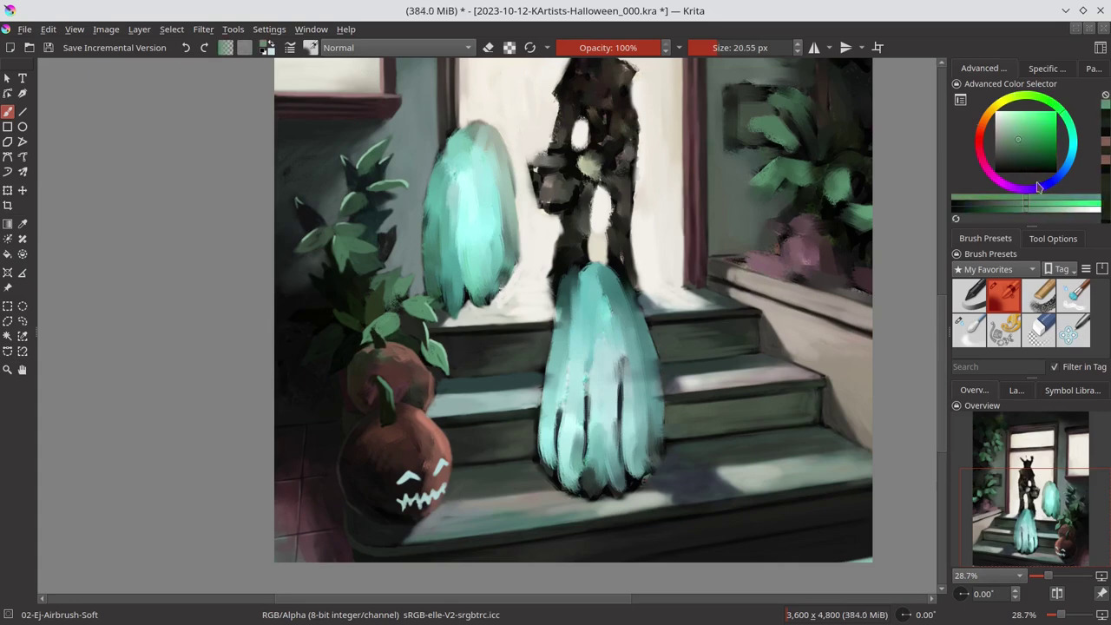
ctrl+click(345, 366)
ctrl+click(345, 366)
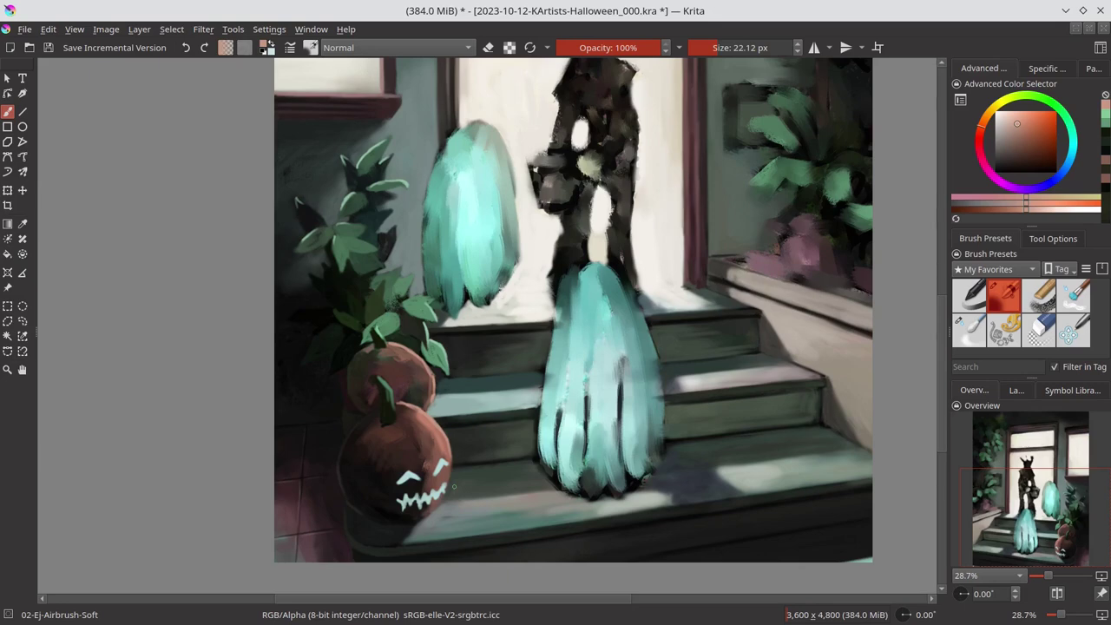
ctrl+click(410, 476)
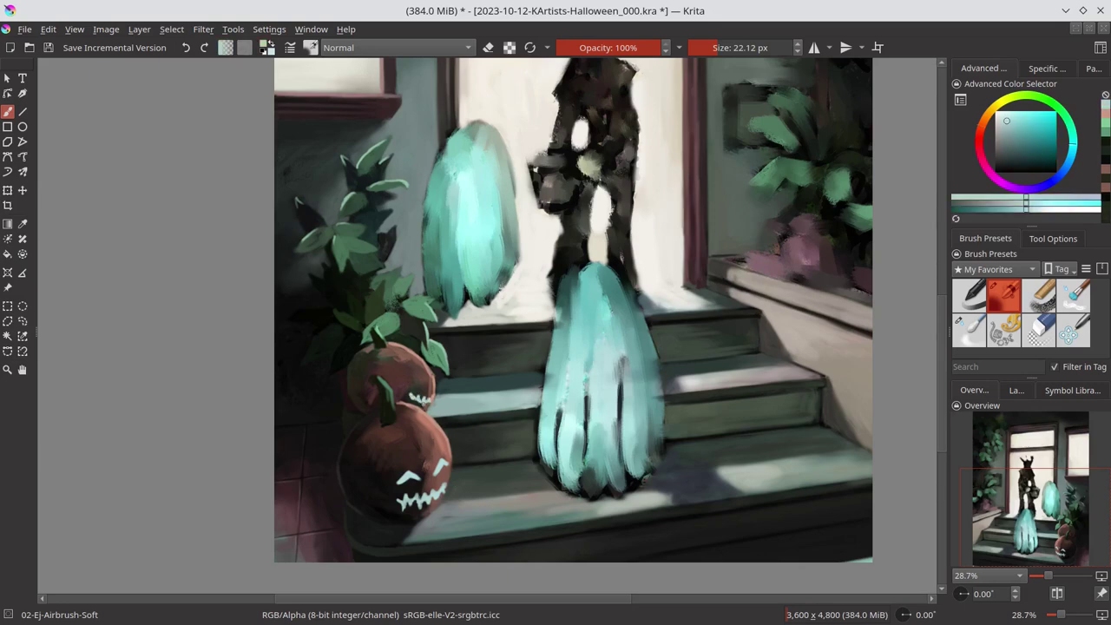
ctrl+click(427, 368)
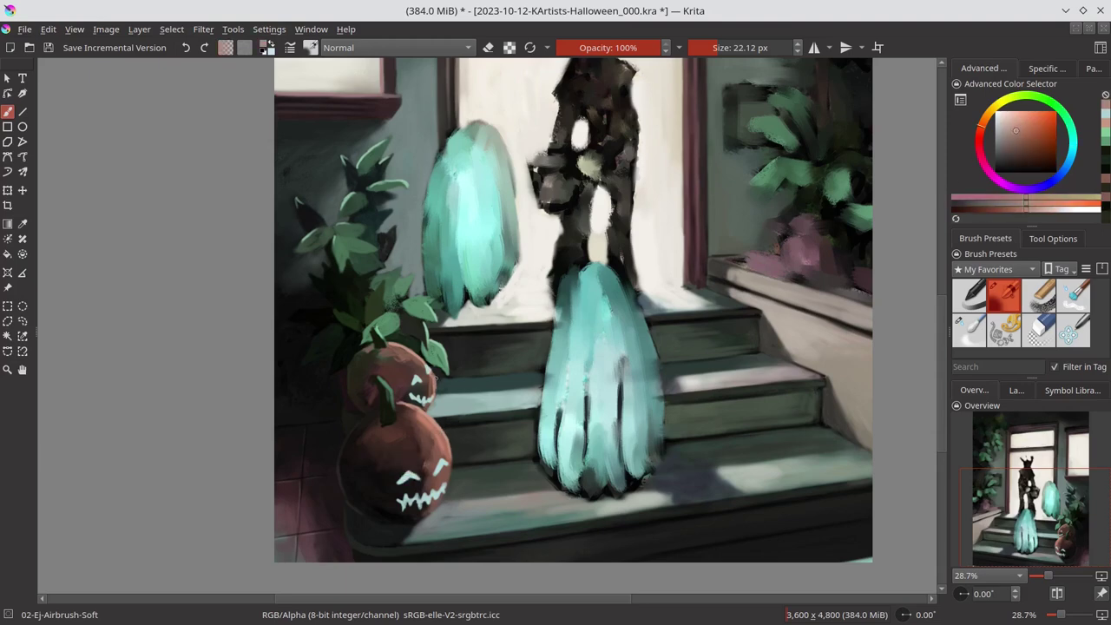
key(ctrl+s)
Pick brighter greens for the plant, save, then sample dark maroon and ghost teal
ctrl+click(398, 195)
scroll(439, 274, down, 3)
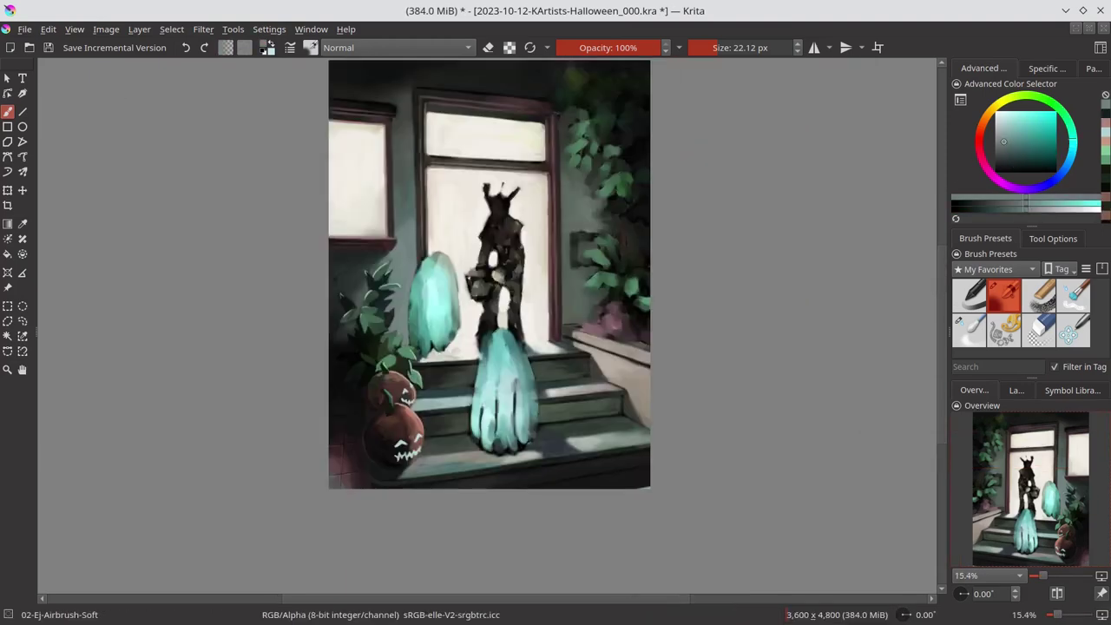
scroll(439, 275, up, 4)
ctrl+click(374, 344)
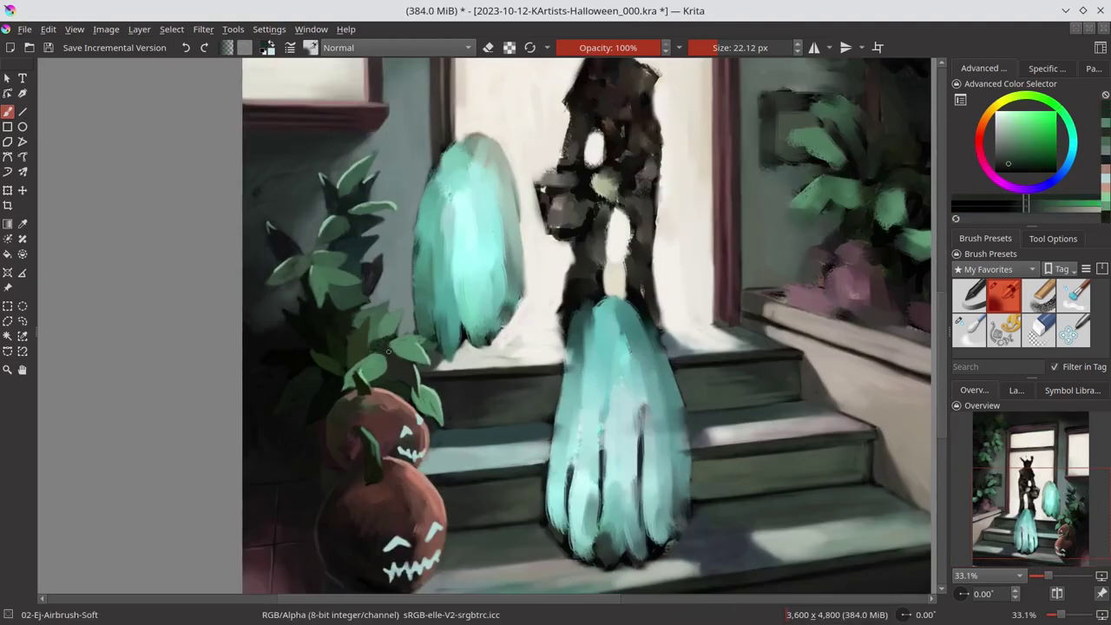
ctrl+click(370, 342)
ctrl+click(382, 387)
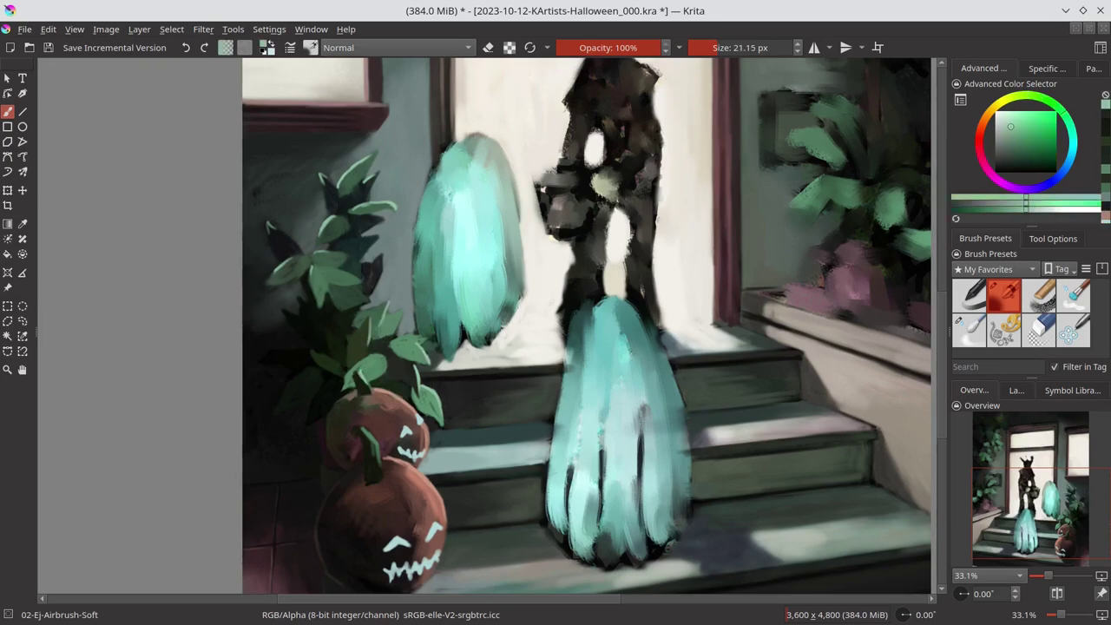
scroll(391, 334, down, 2)
key(ctrl+s)
scroll(417, 345, up, 2)
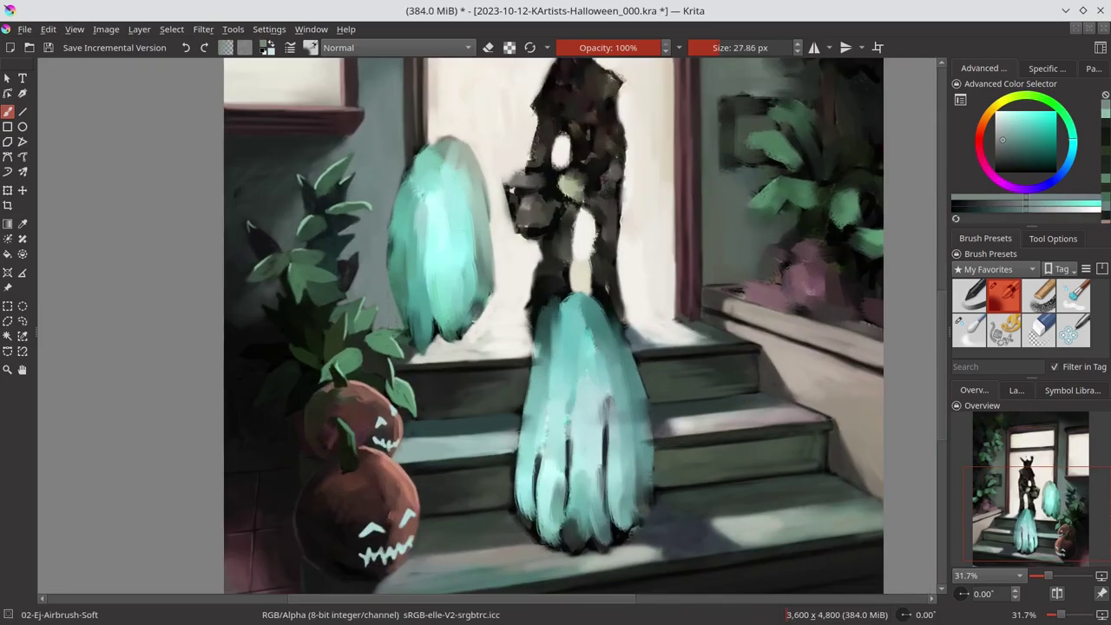
ctrl+click(686, 313)
ctrl+click(590, 365)
Save, zoom out to view the whole canvas, then zoom into the lit doorway with the brush
key(ctrl+s)
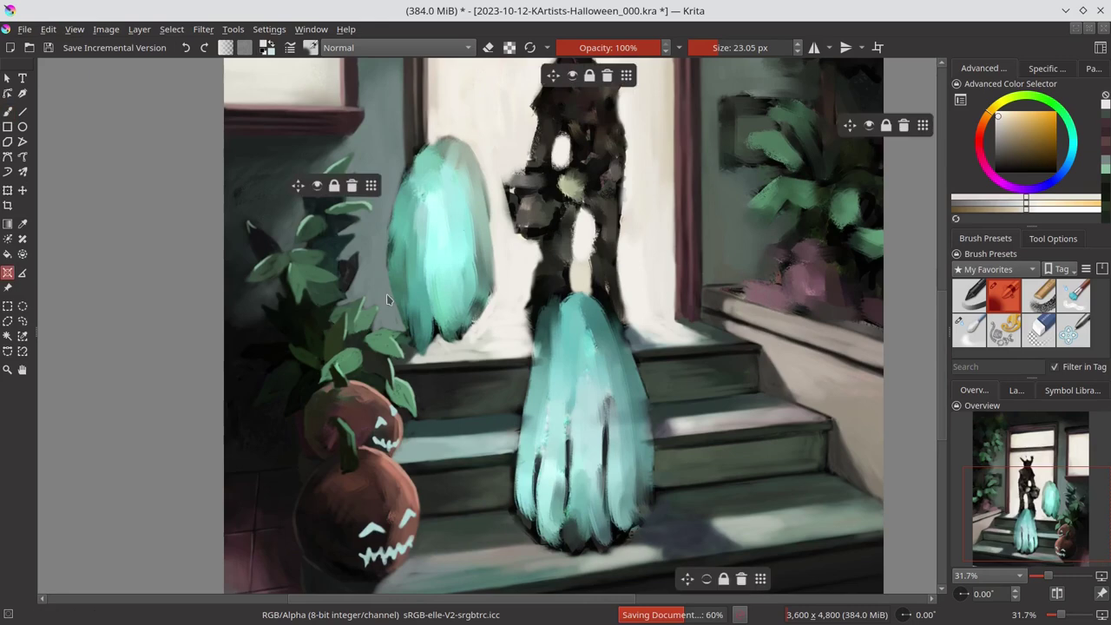
drag(399, 334, 408, 342)
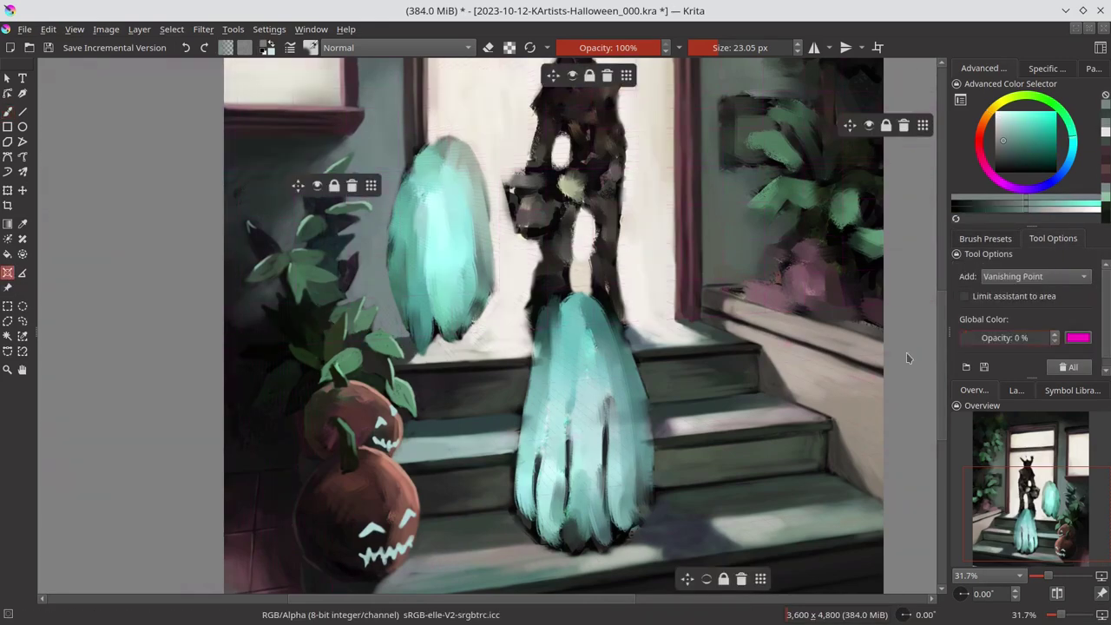
scroll(556, 330, down, 4)
key(ctrl+s)
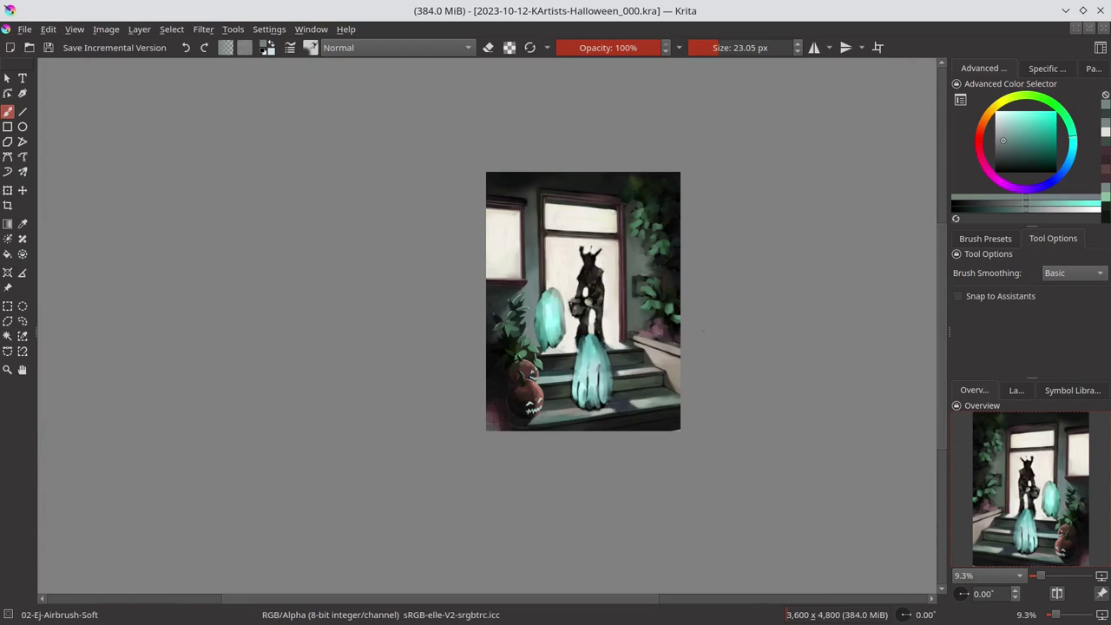
scroll(621, 390, up, 2)
click(534, 369)
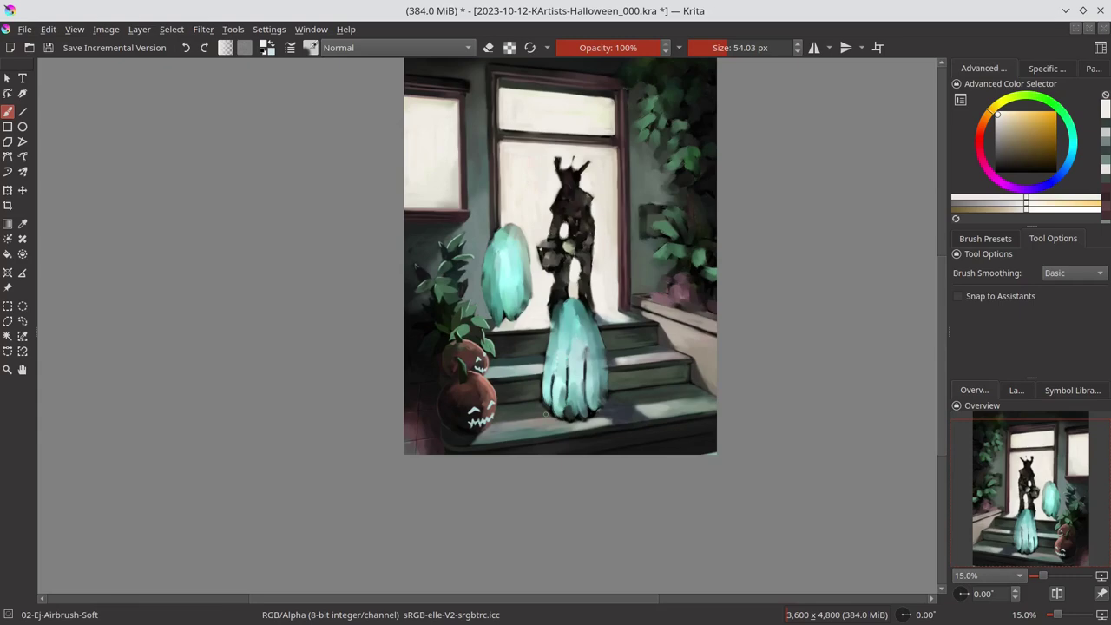
Paint dividing bars on the upper door window frame and save
scroll(545, 413, up, 2)
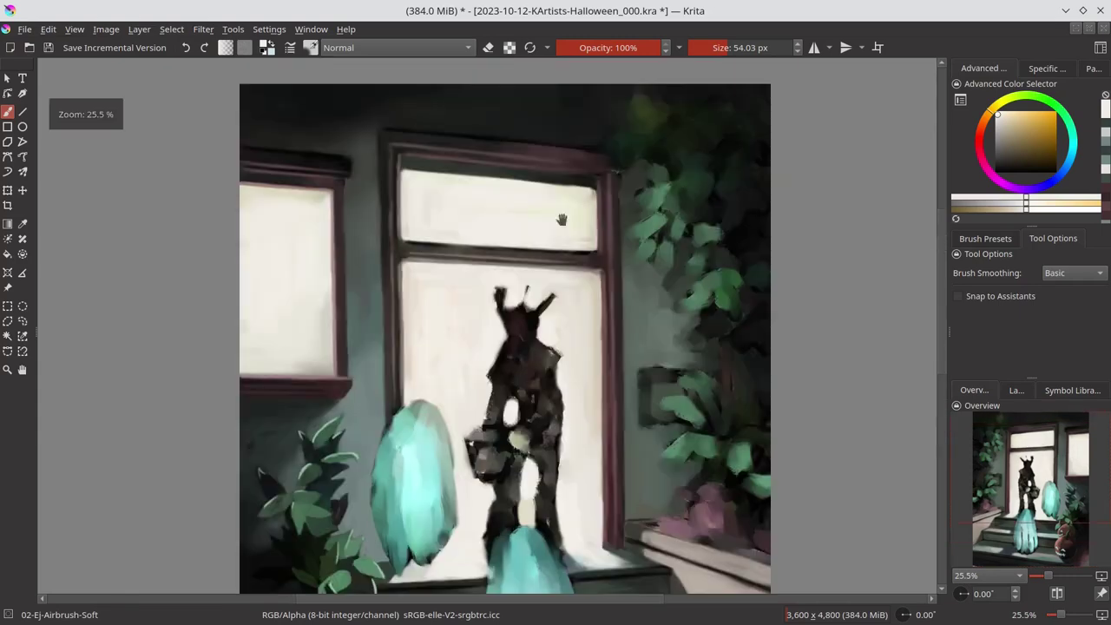
drag(500, 179, 501, 245)
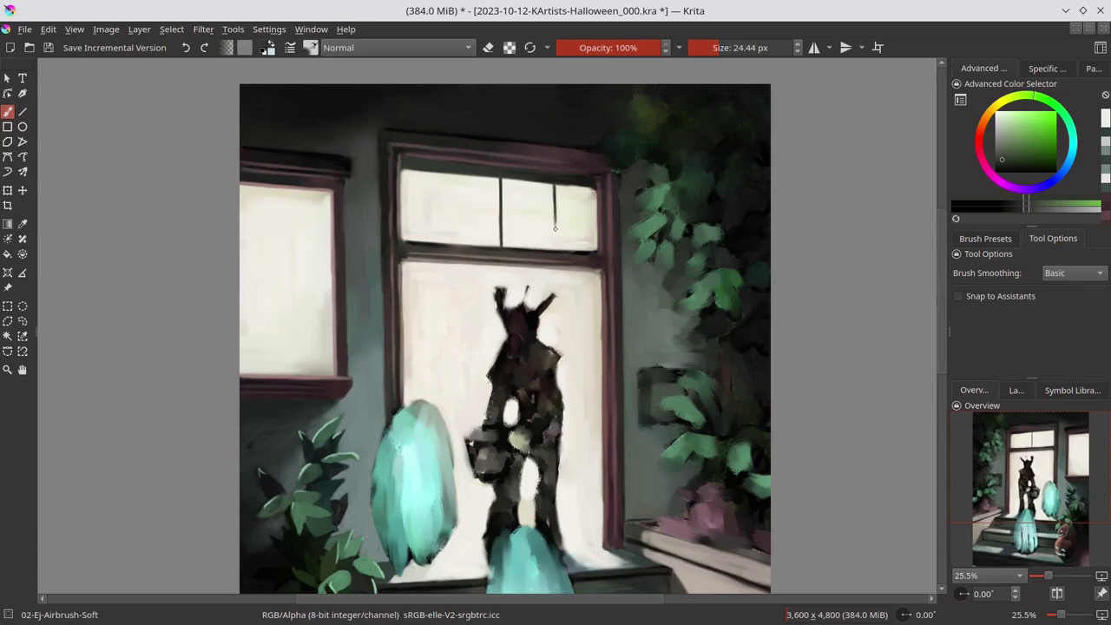
drag(443, 222, 444, 245)
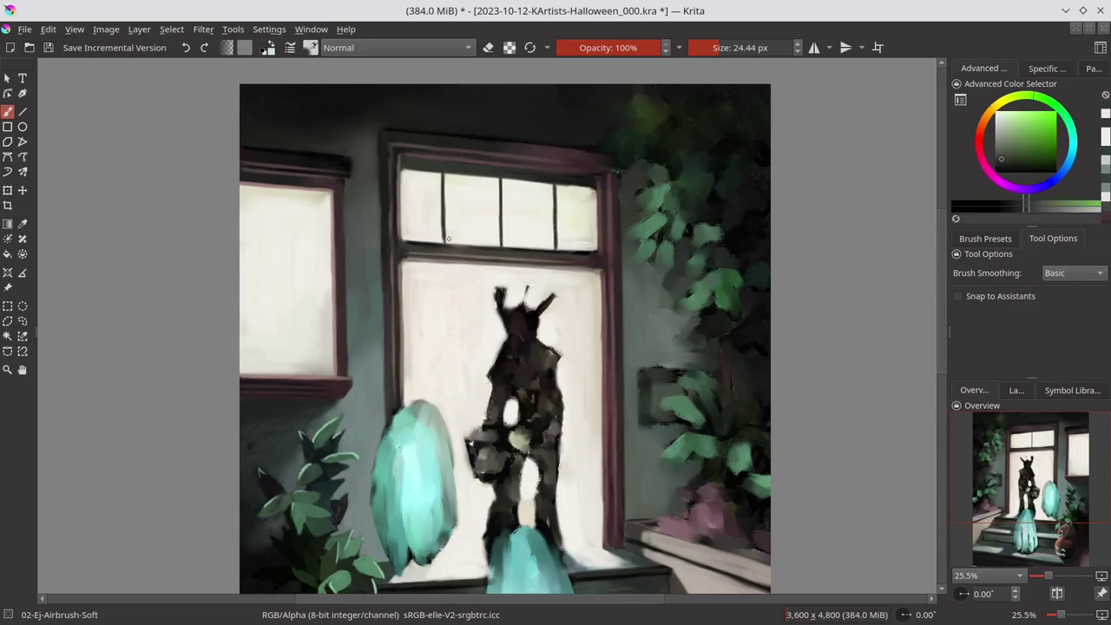
key(ctrl+s)
drag(442, 103, 434, 176)
ctrl+click(486, 203)
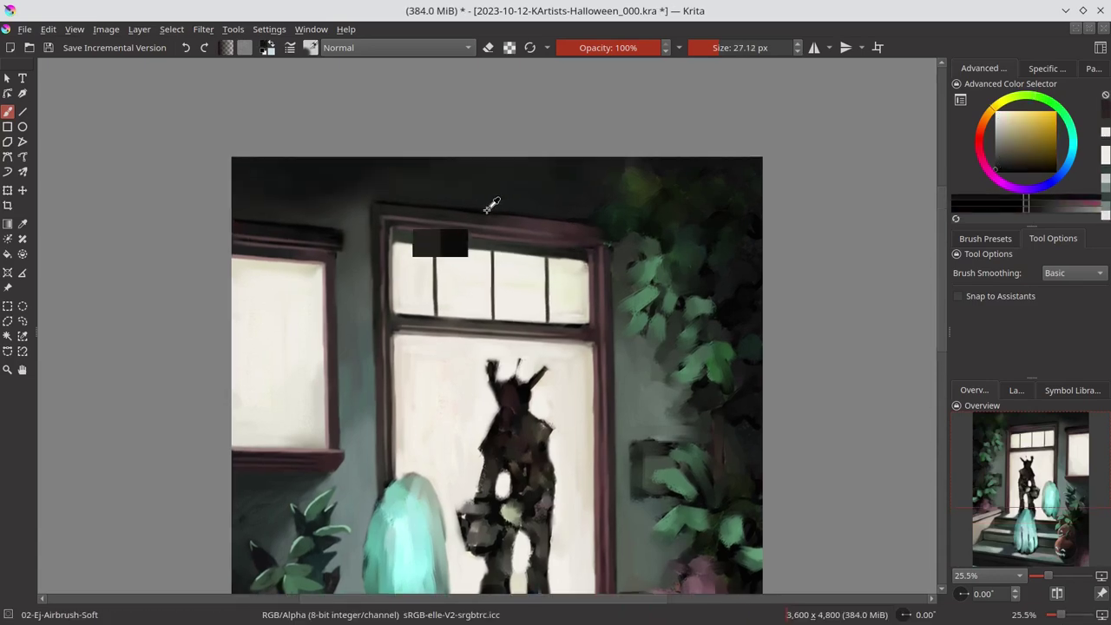
Paint the climbing leaves using sampled foliage greens and the maroon-pink frame colour
ctrl+click(645, 234)
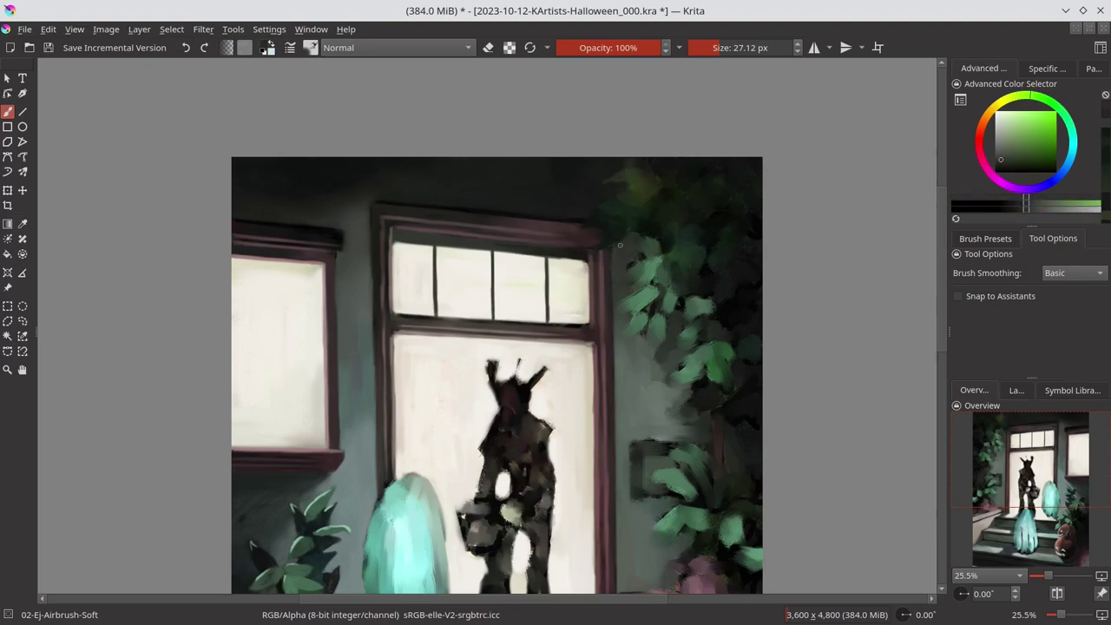
ctrl+click(550, 233)
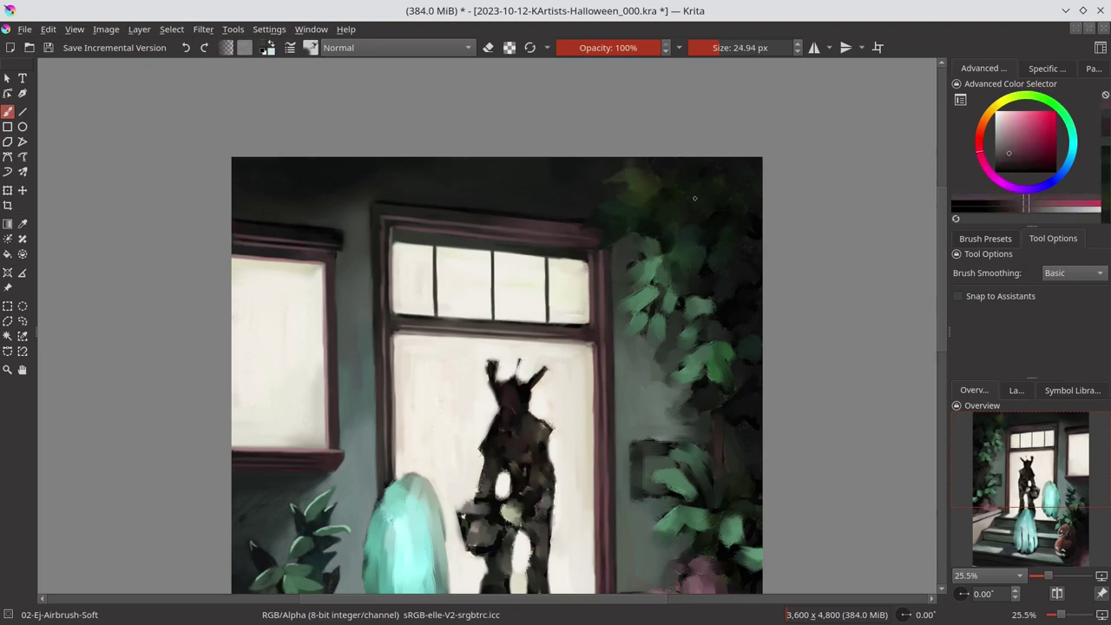
ctrl+click(635, 230)
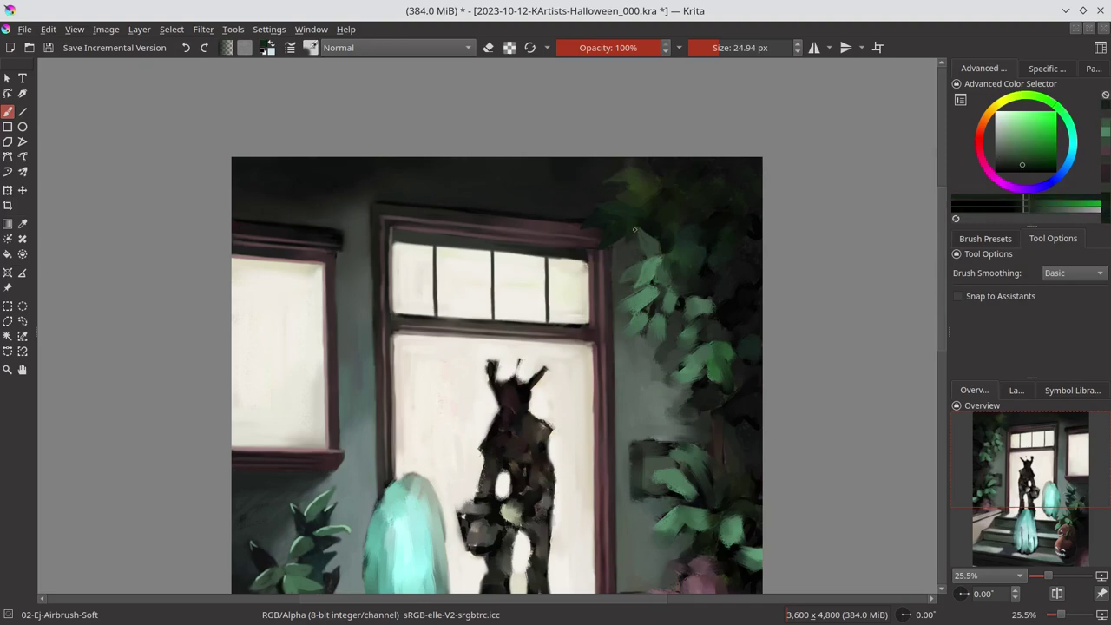
ctrl+click(556, 328)
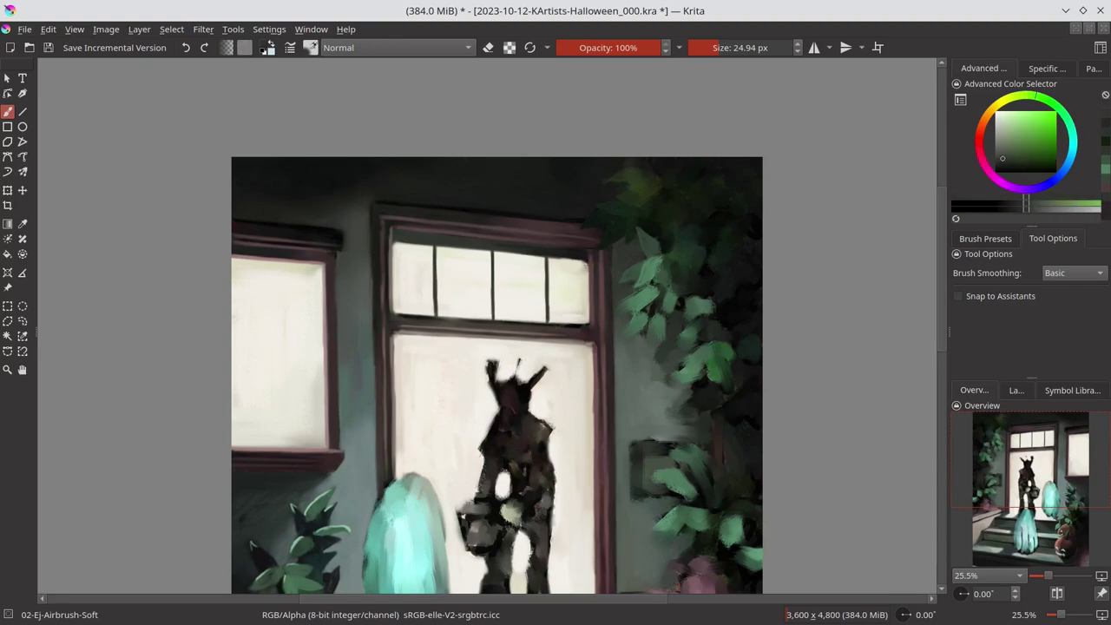
ctrl+click(628, 314)
ctrl+click(642, 325)
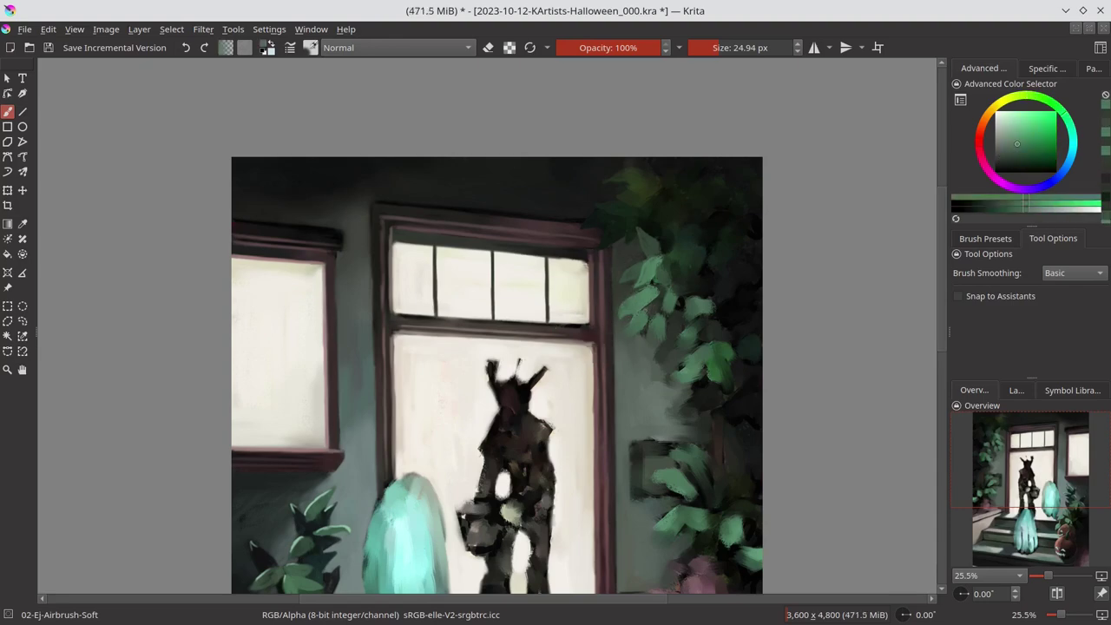
Add duller greens to the foliage, save an incremental version, and zoom out unmirrored
ctrl+click(651, 313)
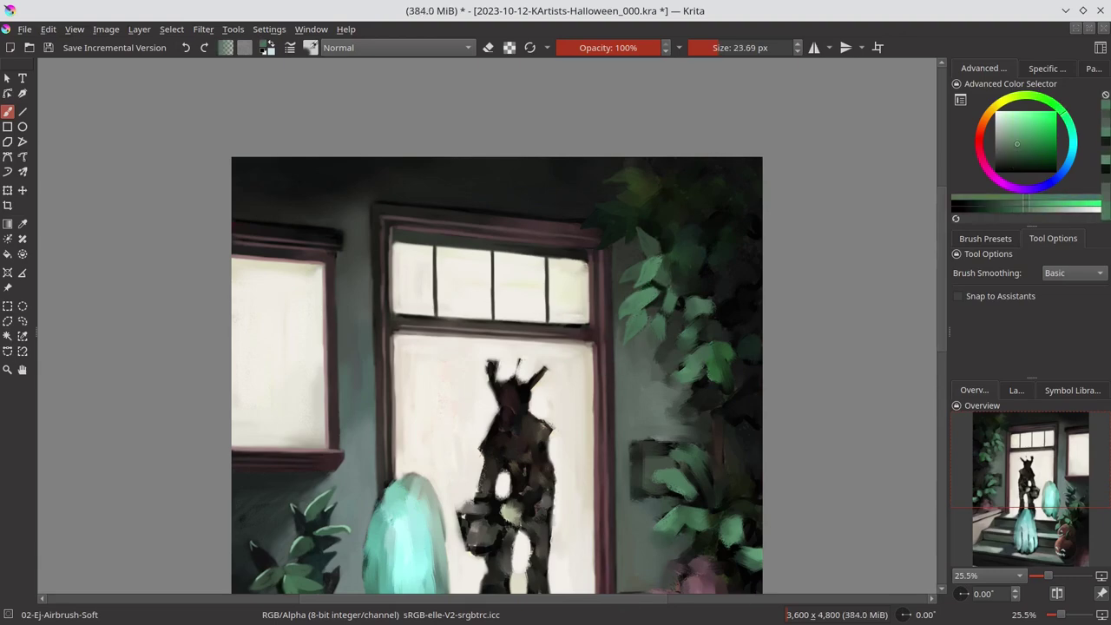
ctrl+click(658, 362)
ctrl+click(658, 363)
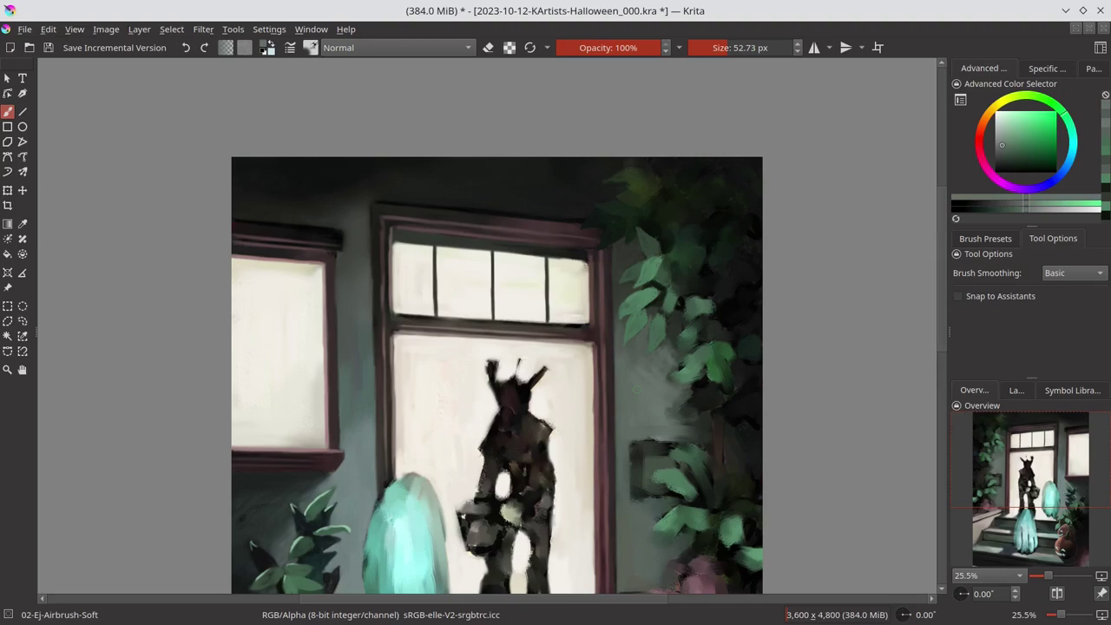
key(ctrl+alt+s)
key(m)
key(minus)
key(minus)
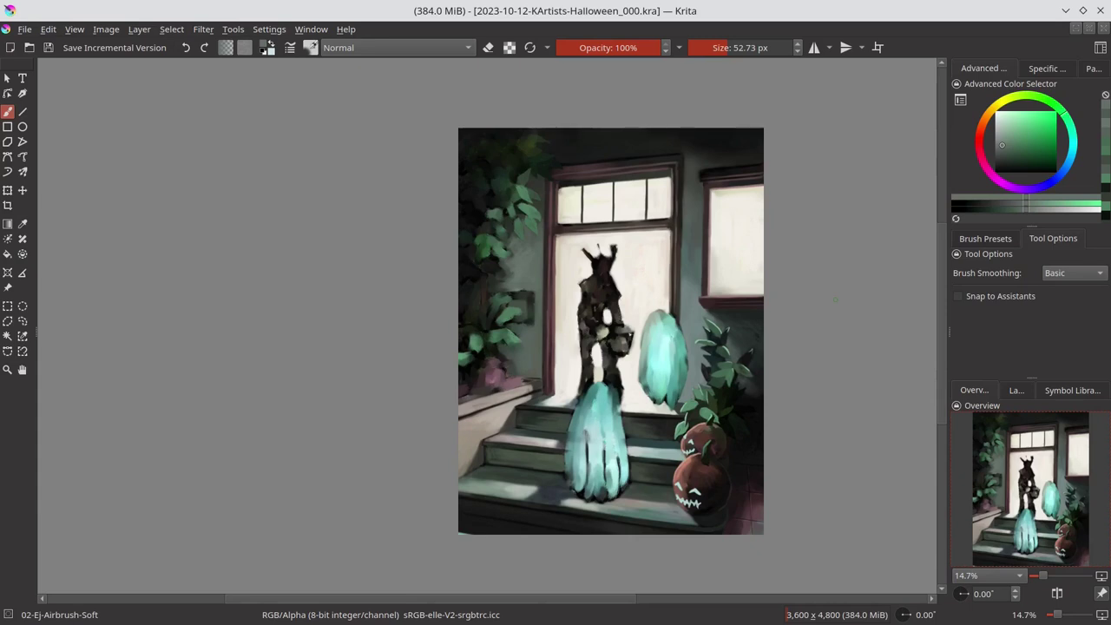
Reset the colour to black, enlarge the brush and save
key(d)
key(bracketright)
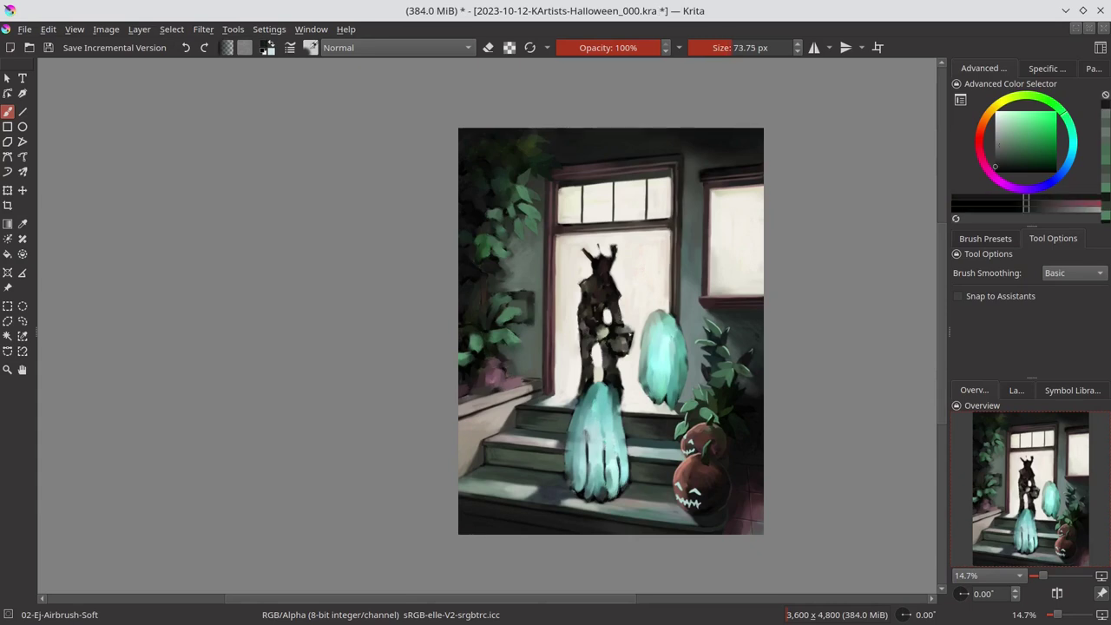
key(ctrl+s)
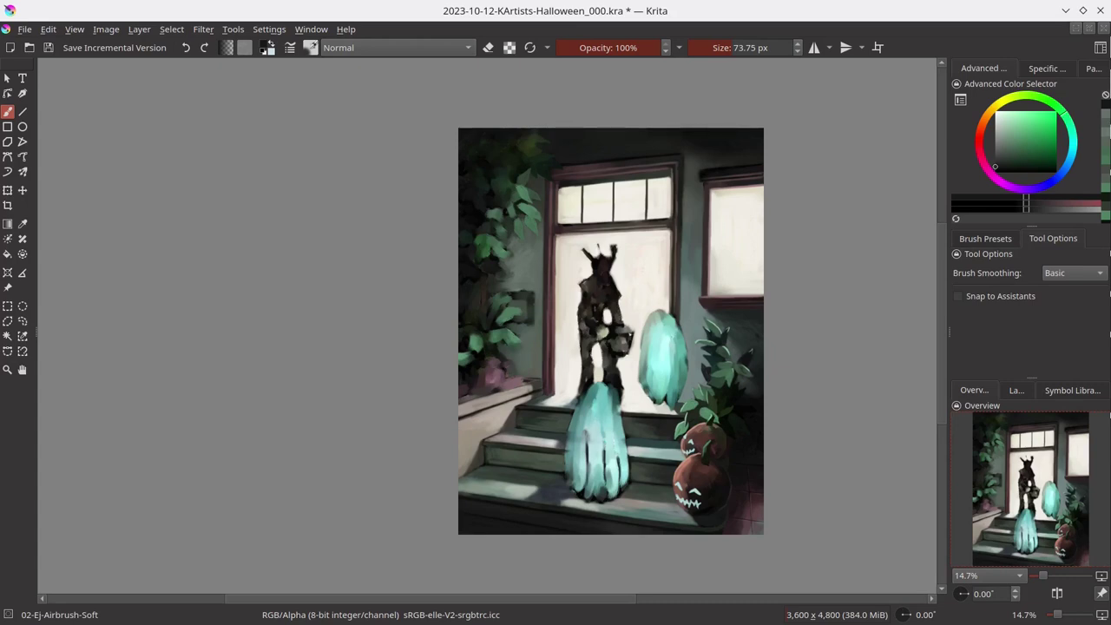
Show favourite brush presets, try 05-Ej-Blender-Blur, return to 02-Ej-Airbrush-Soft, and save
click(977, 15)
scroll(530, 283, up, 1)
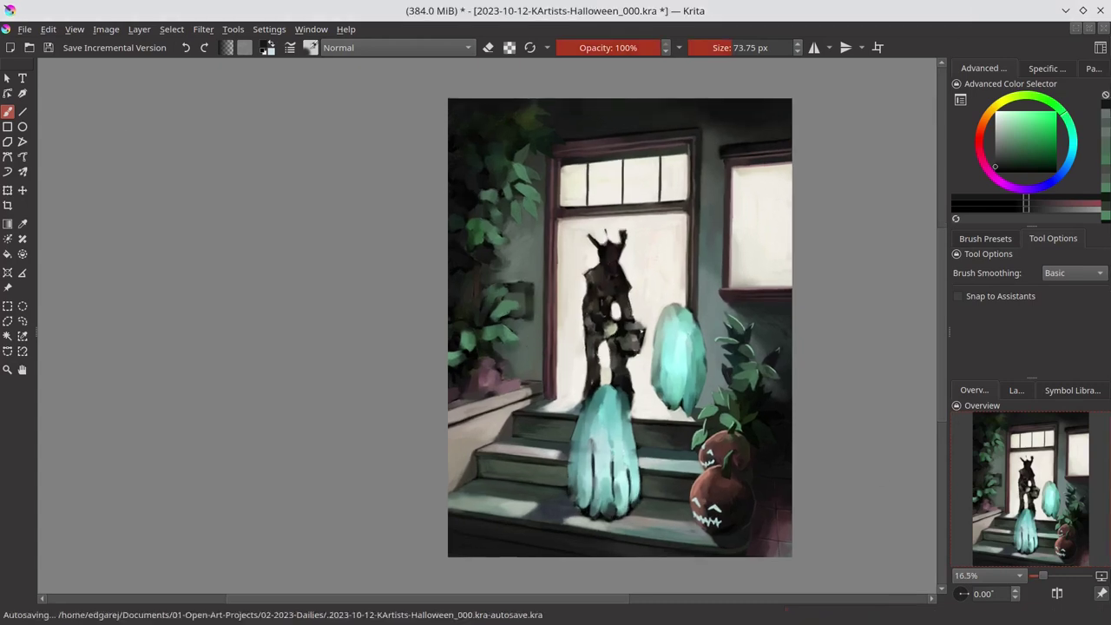
click(986, 239)
click(969, 330)
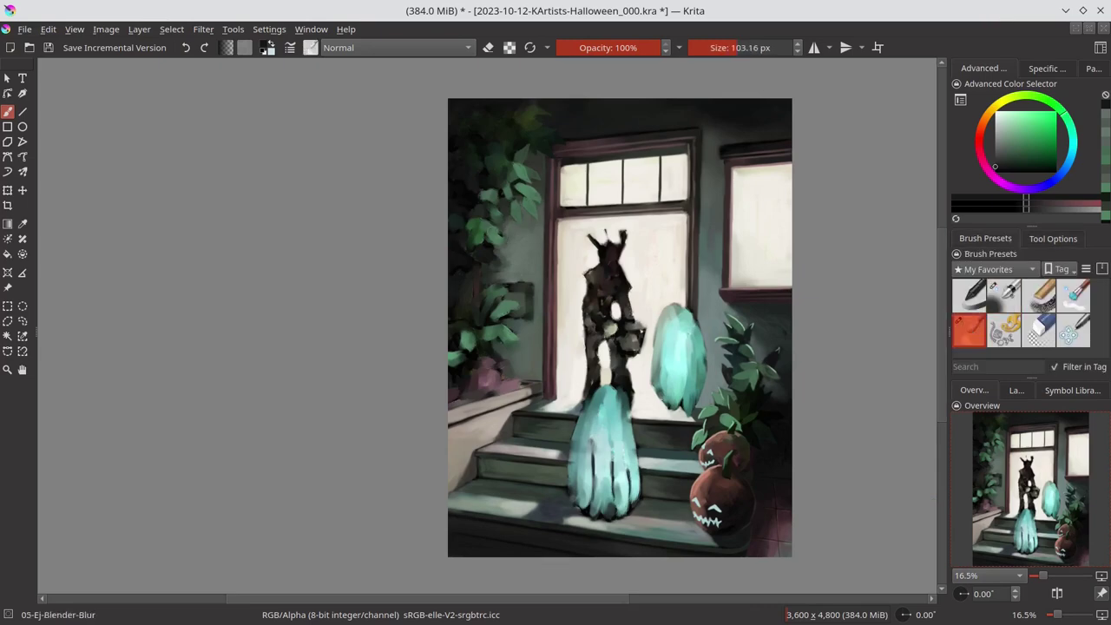
click(1004, 296)
key(ctrl+s)
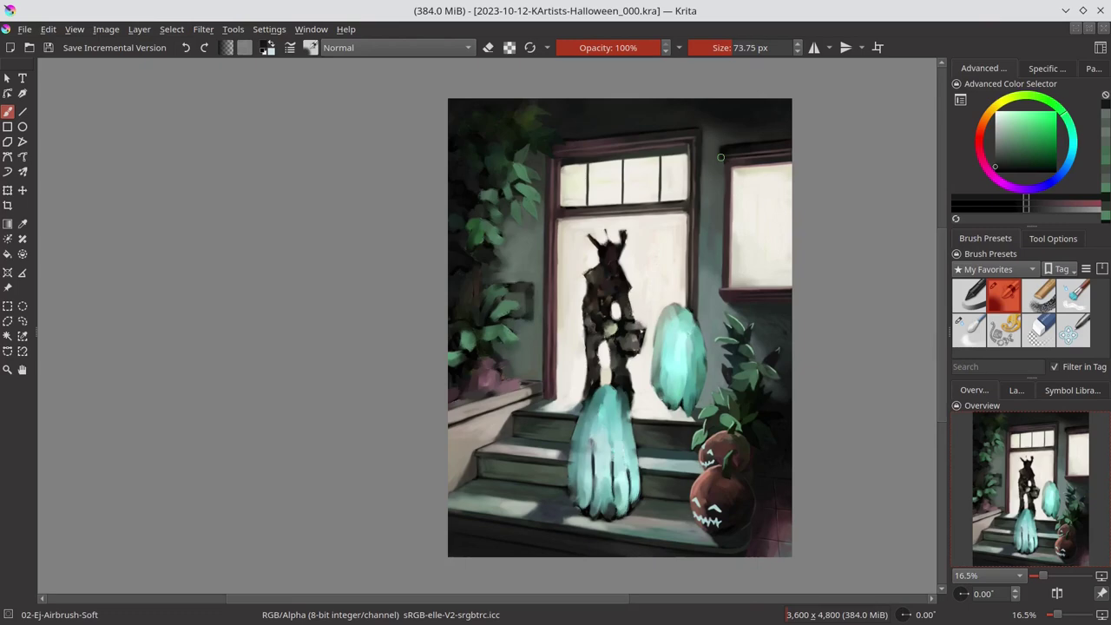
Zoom in on the left plant, sample a muted green, and toggle between blur and airbrush presets
scroll(490, 270, up, 2)
scroll(333, 251, up, 1)
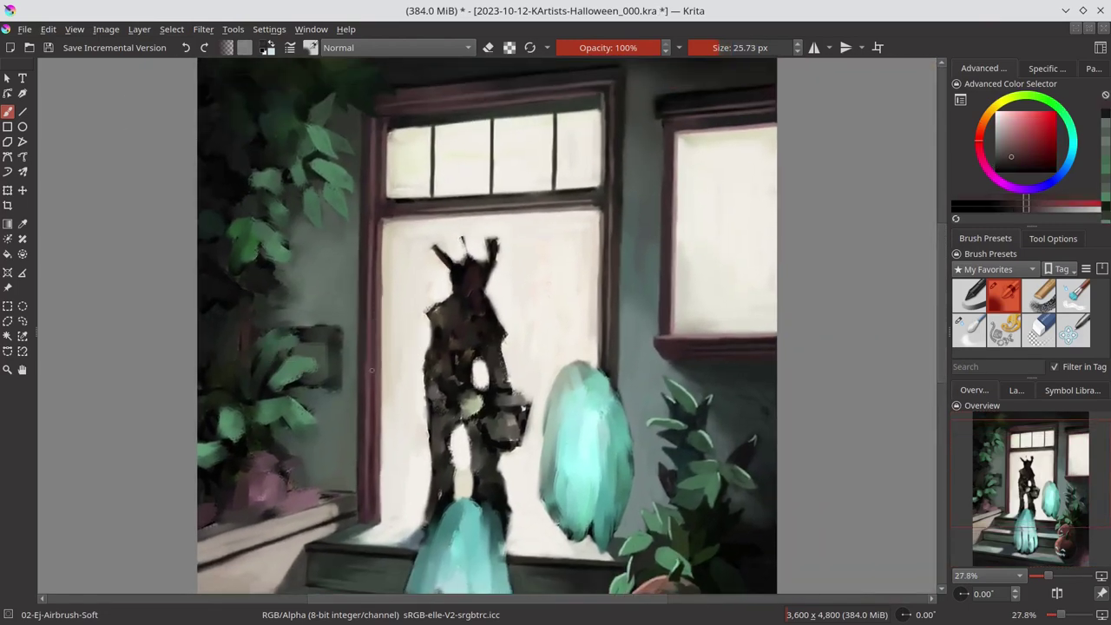
ctrl+click(250, 339)
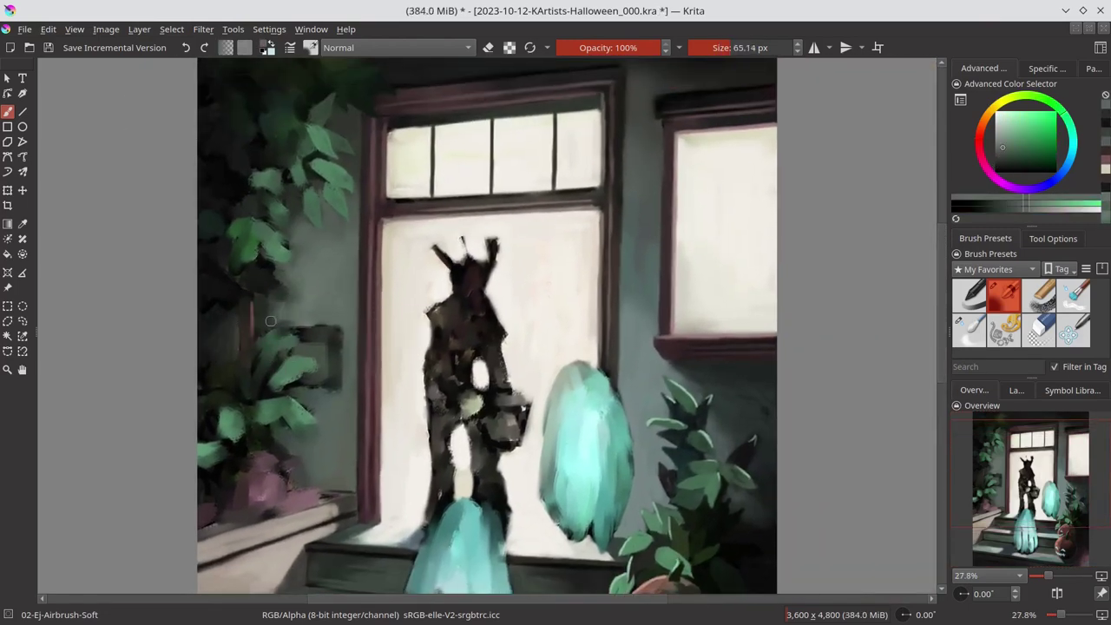
key(slash)
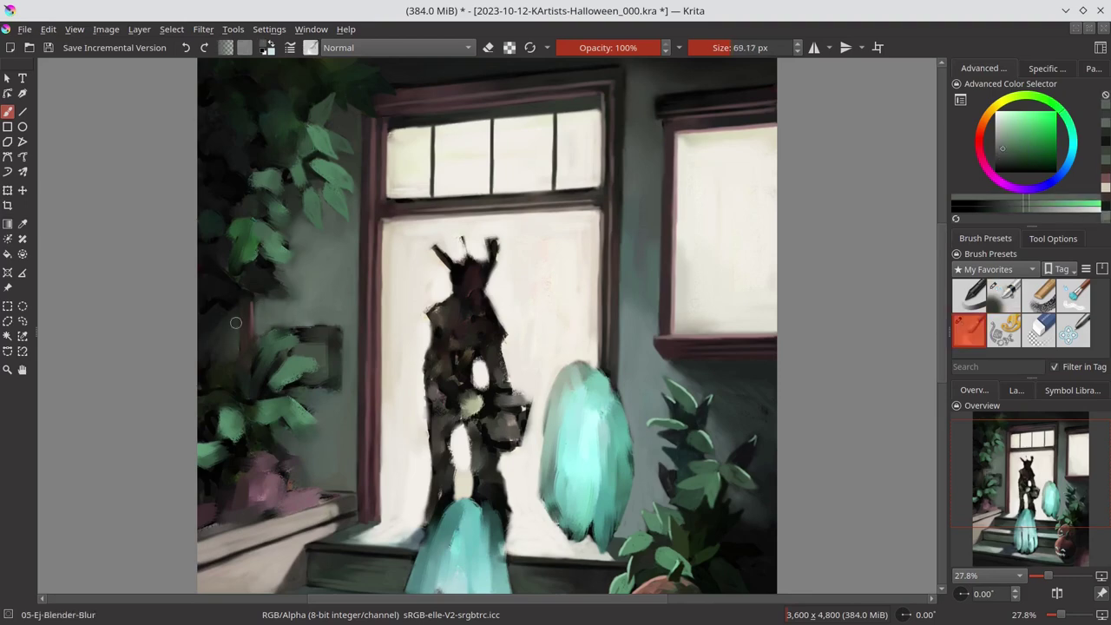
key(slash)
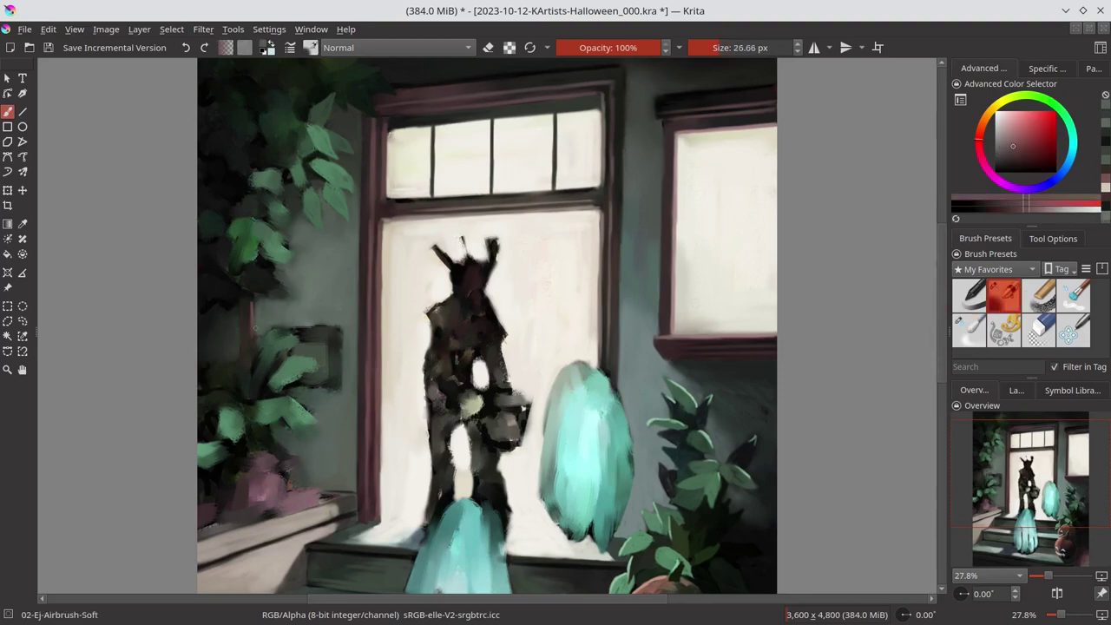
drag(276, 217, 347, 248)
Sample several greens from the left plant's leaves and fine-tune the brush size
ctrl+click(319, 266)
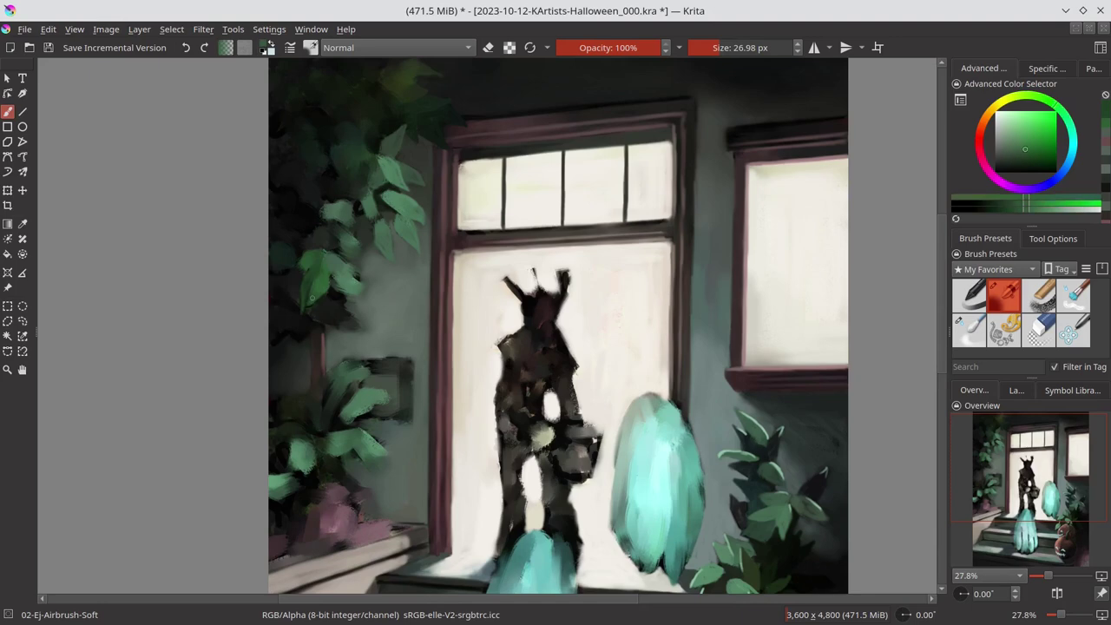
ctrl+click(304, 278)
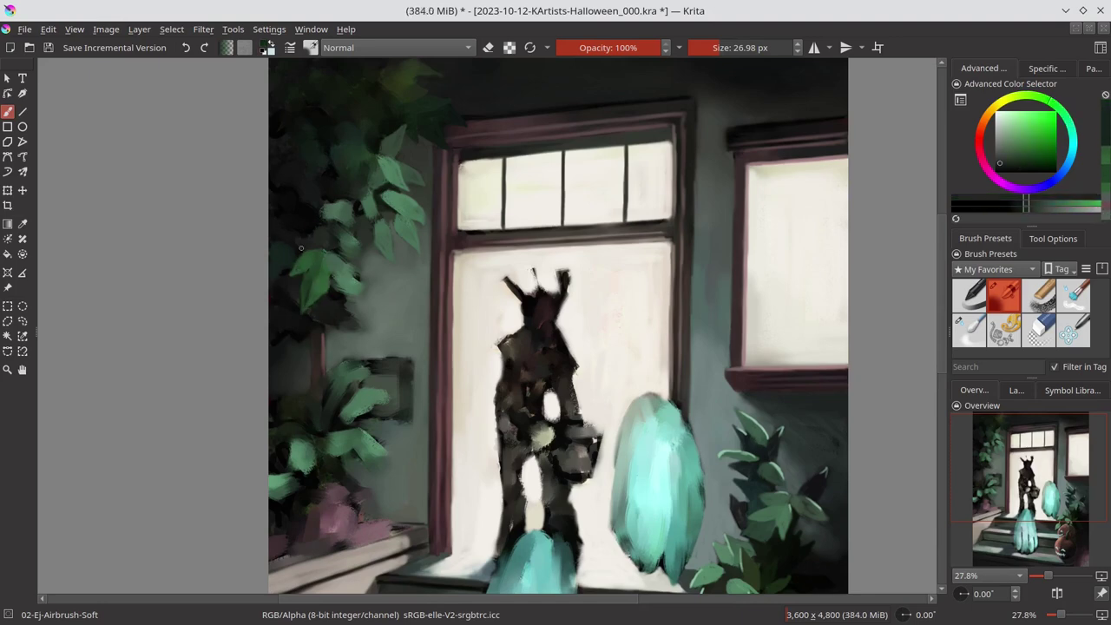
ctrl+click(365, 271)
ctrl+click(361, 272)
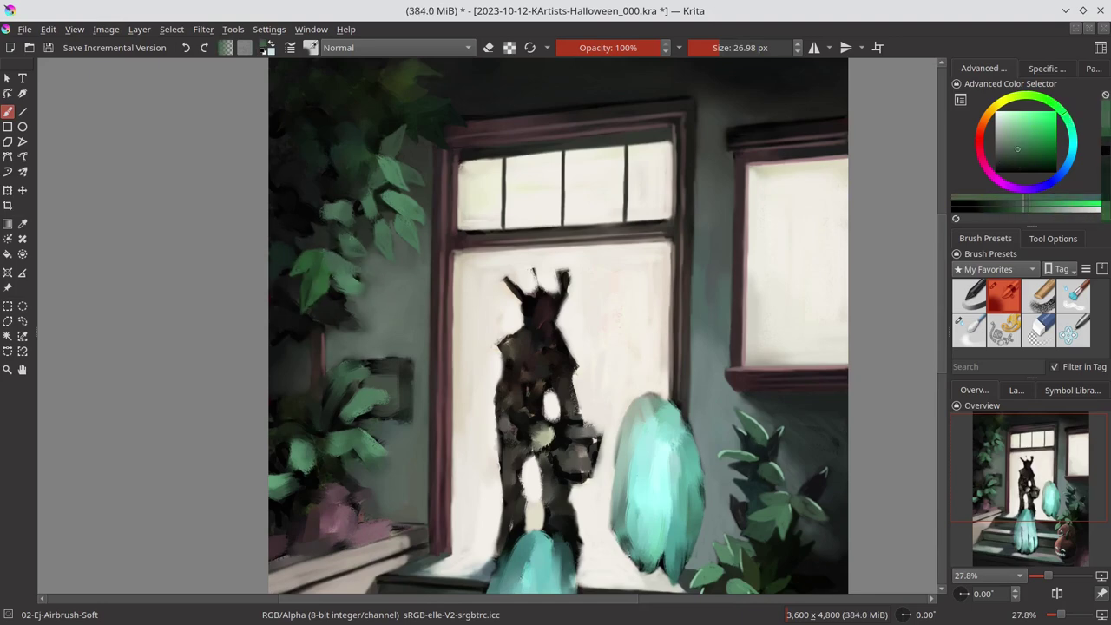
ctrl+click(362, 276)
key(bracketright)
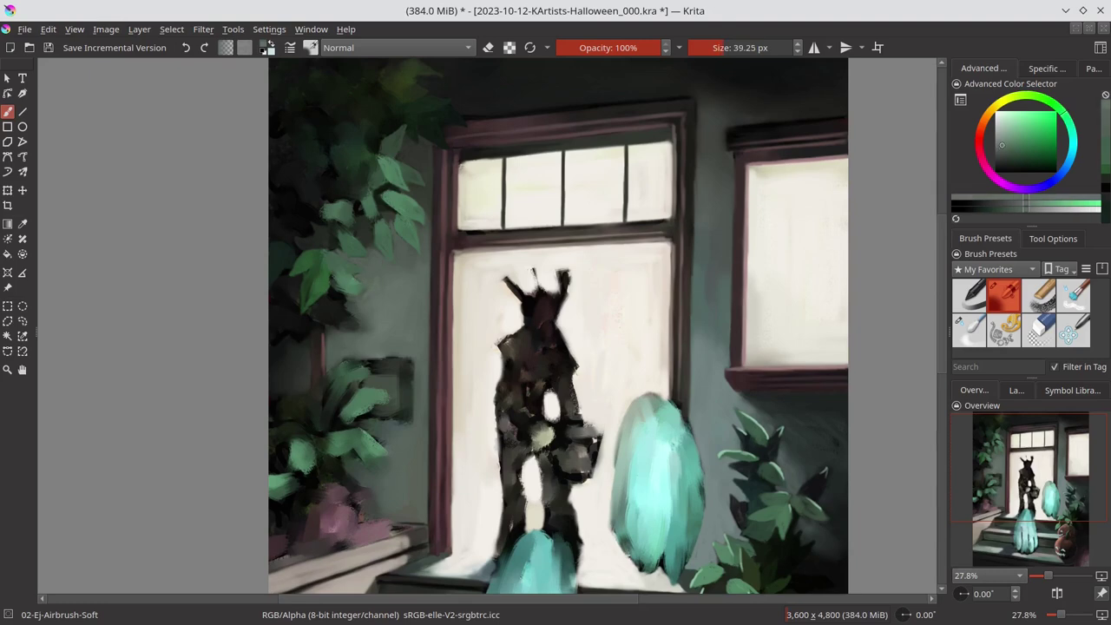
key(bracketleft)
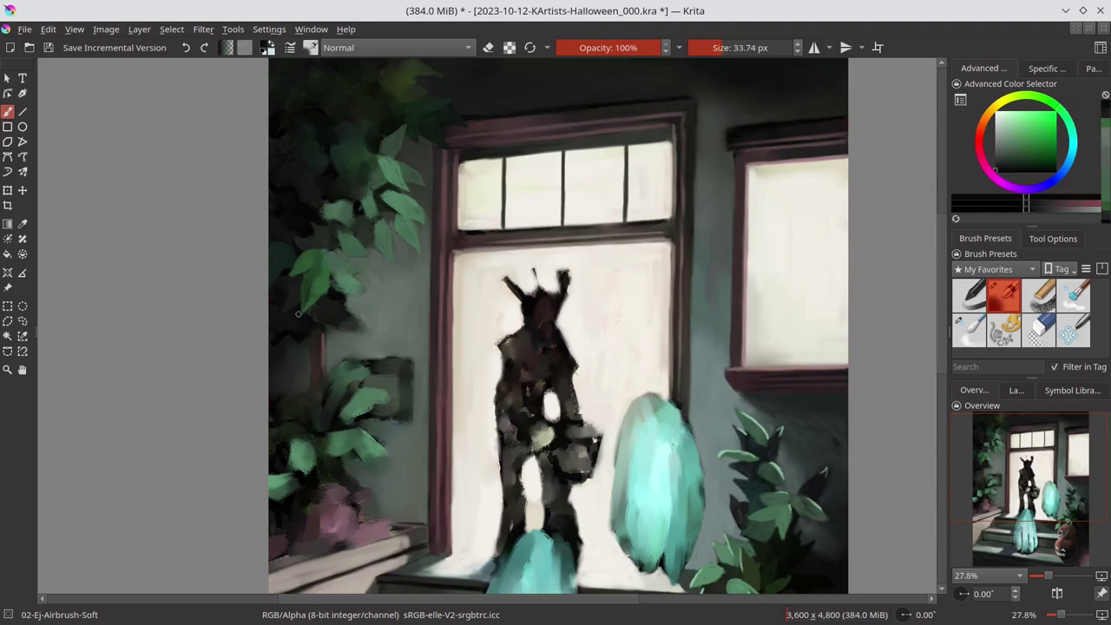
Check exact RGB values in the Specific Color Selector, then paint a mid-green stroke on the left leaves
click(1045, 69)
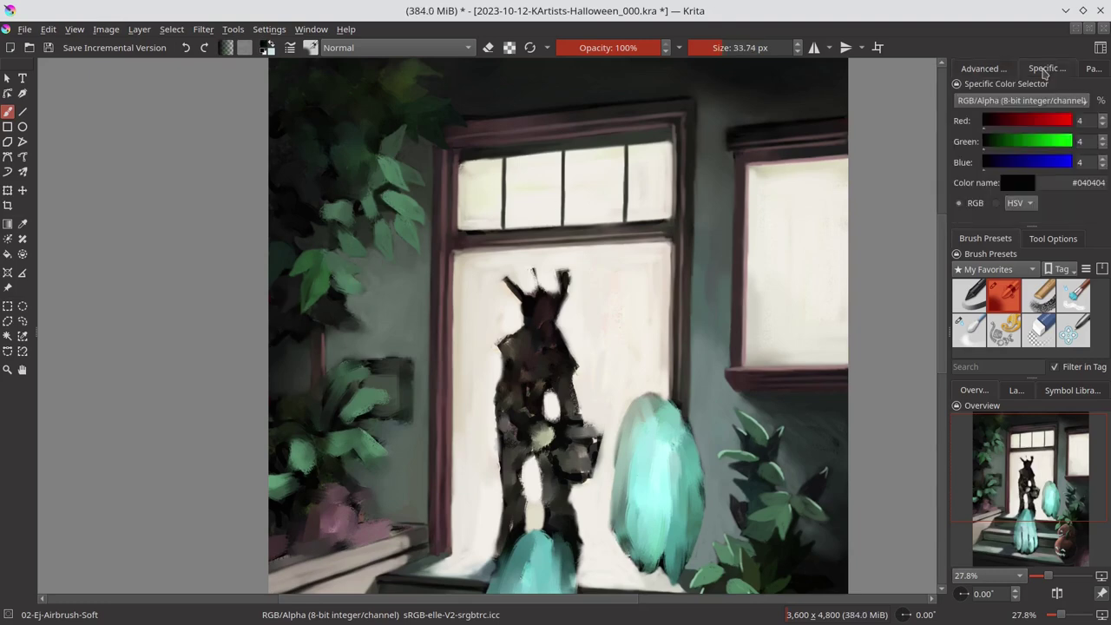
ctrl+click(290, 351)
key(slash)
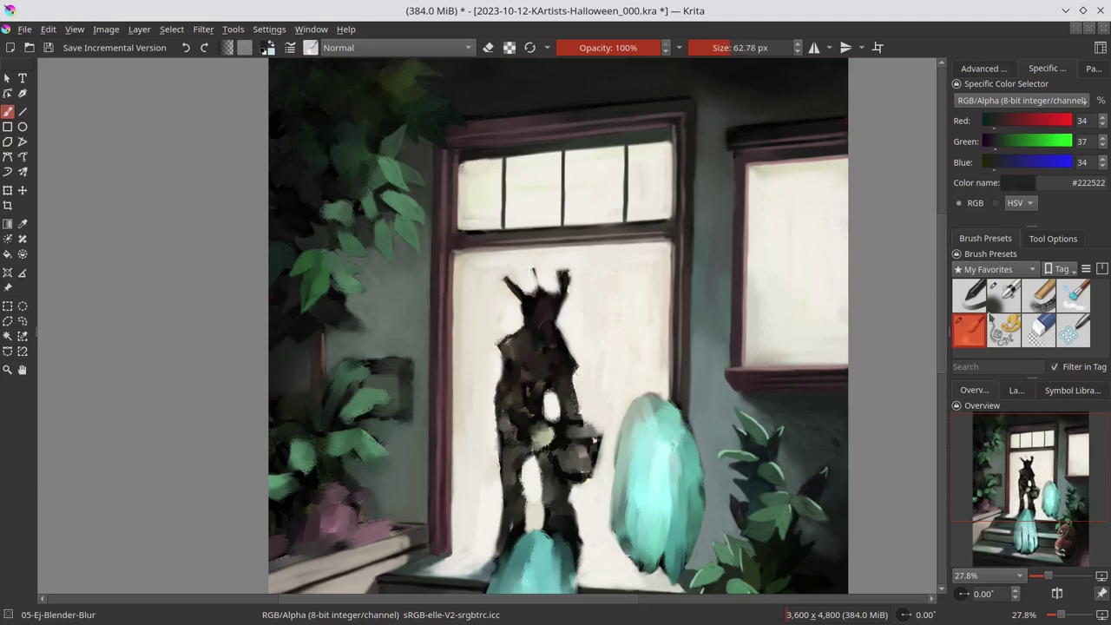
key(slash)
ctrl+click(339, 259)
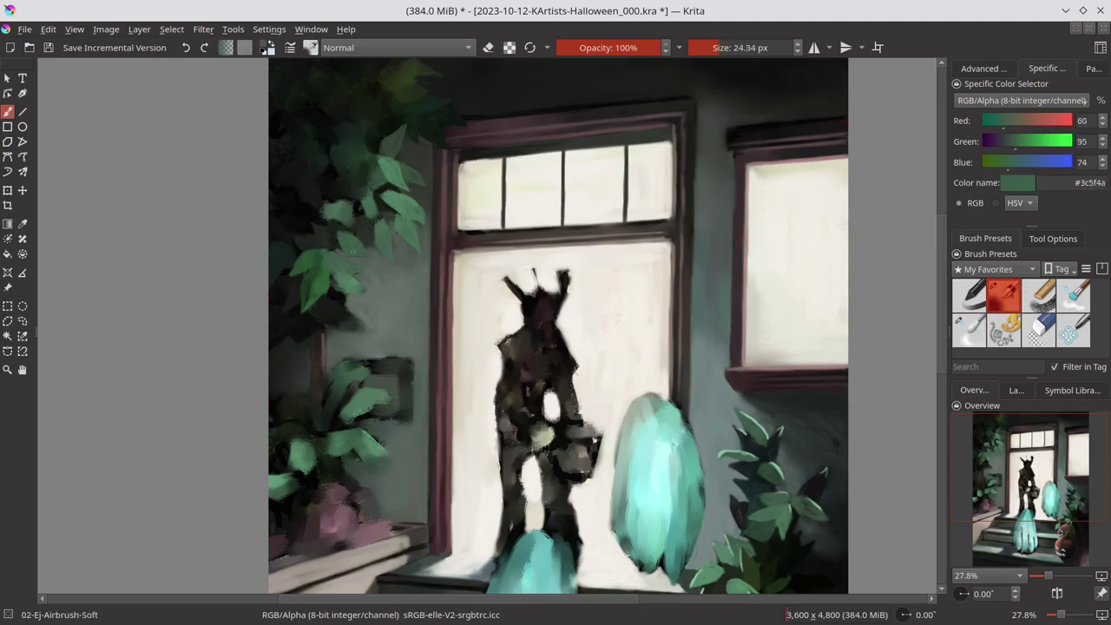
shift+drag(356, 234, 386, 276)
Sample a lighter leaf green, enlarge the brush, and save the painting
ctrl+click(405, 261)
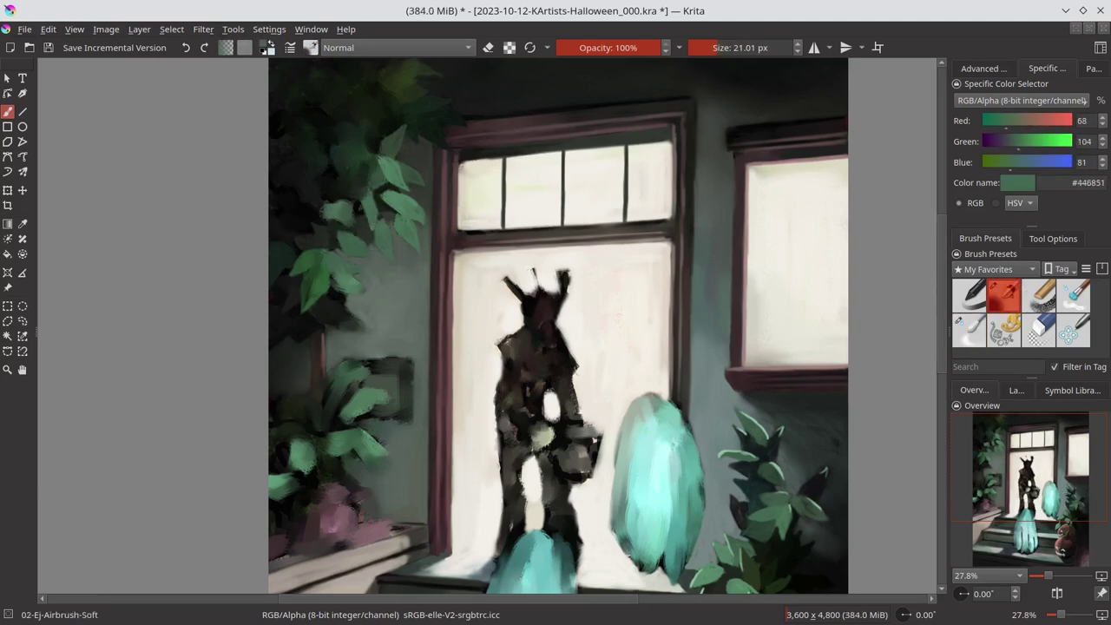
ctrl+click(376, 209)
shift+drag(356, 205, 365, 208)
key(ctrl+s)
click(204, 29)
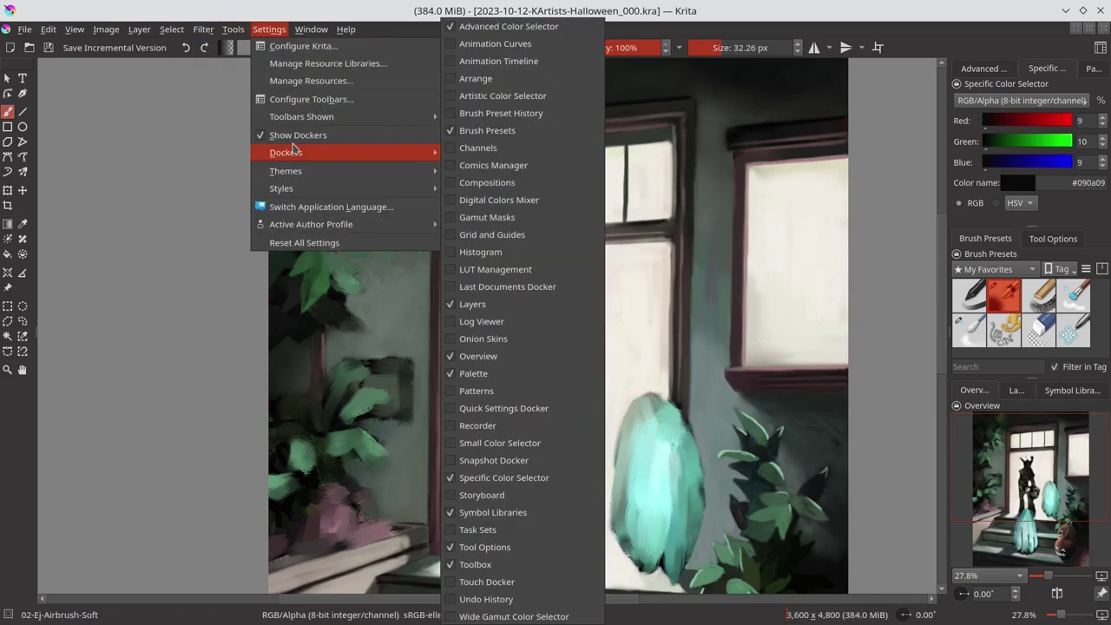
Add the Wide Gamut Color Selector docker and close the Advanced Color Selector panel
click(514, 617)
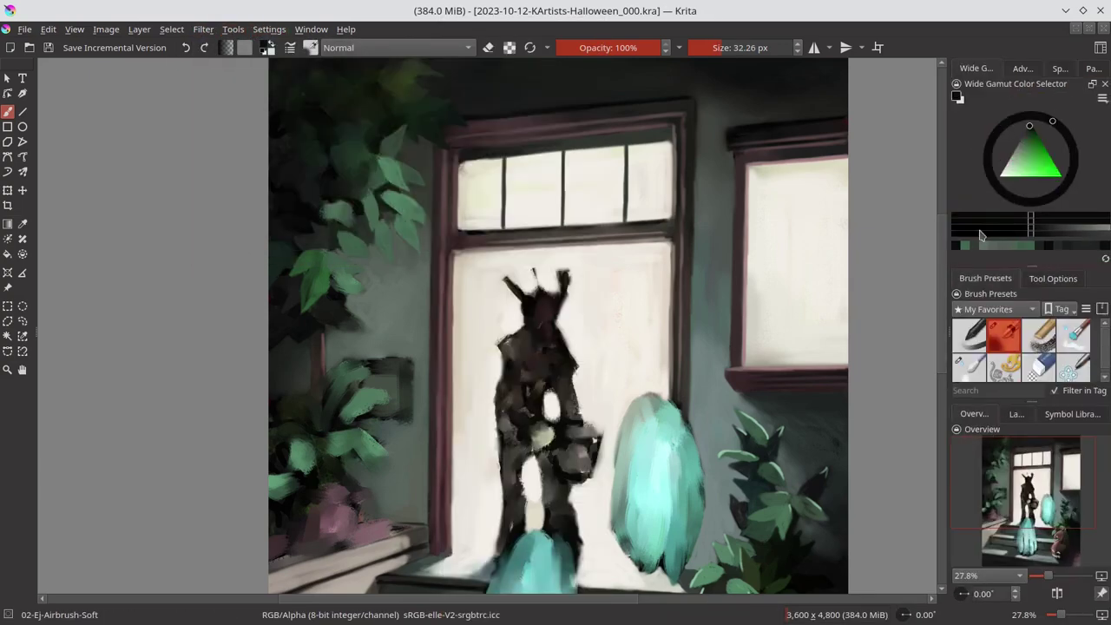
click(1104, 97)
click(1016, 165)
drag(1011, 160, 1014, 144)
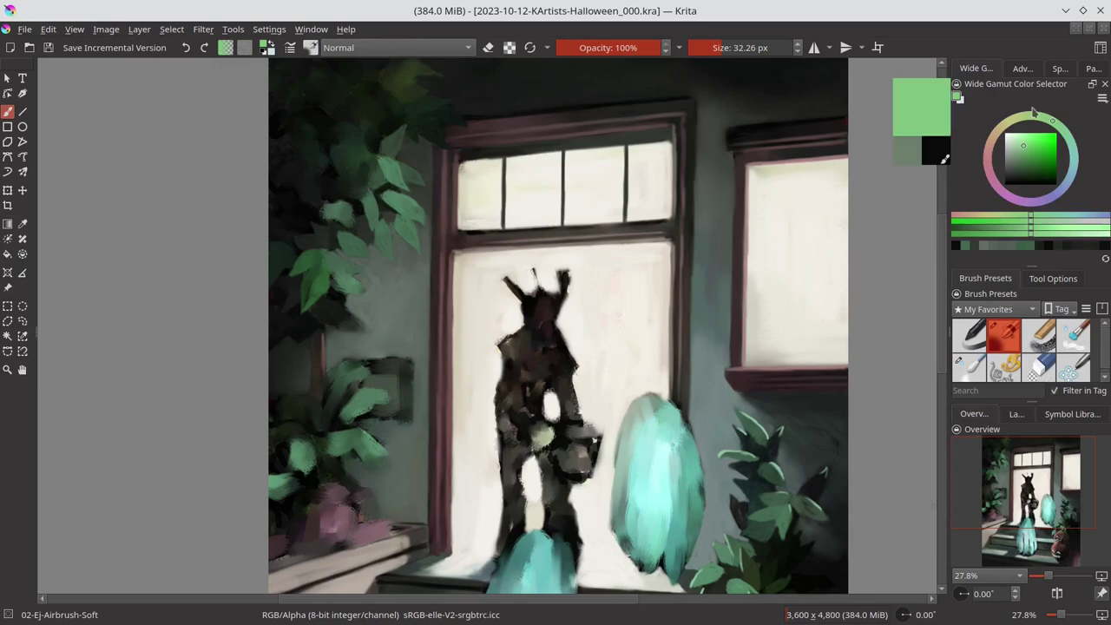
click(1023, 67)
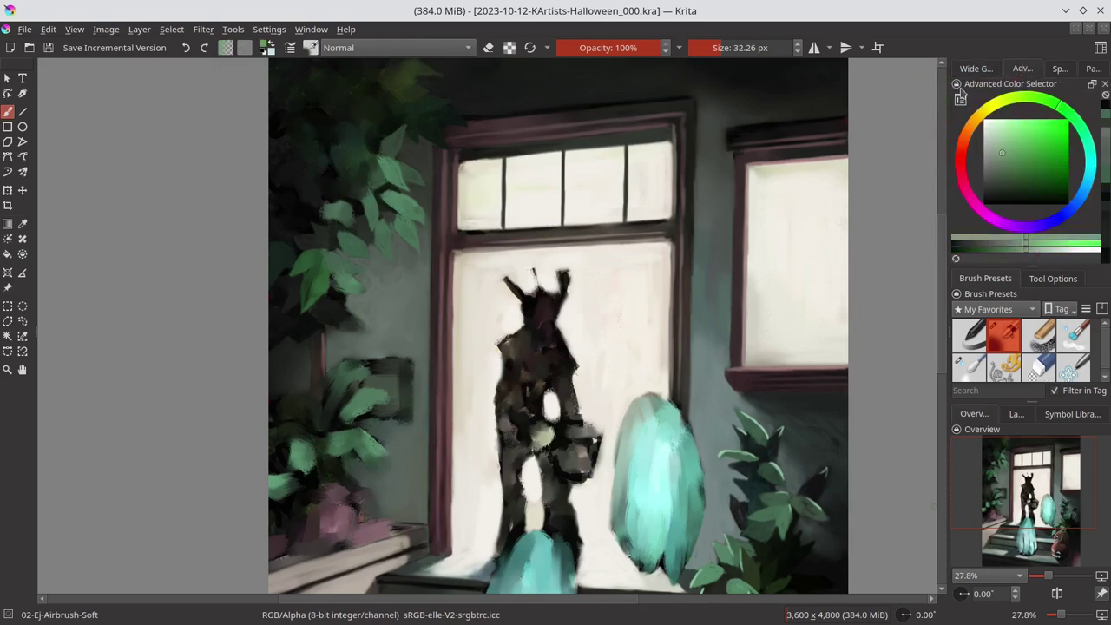
click(1104, 83)
Load the Default workspace and show the Wide Gamut selector and Tool Options tabs
click(1100, 47)
click(999, 190)
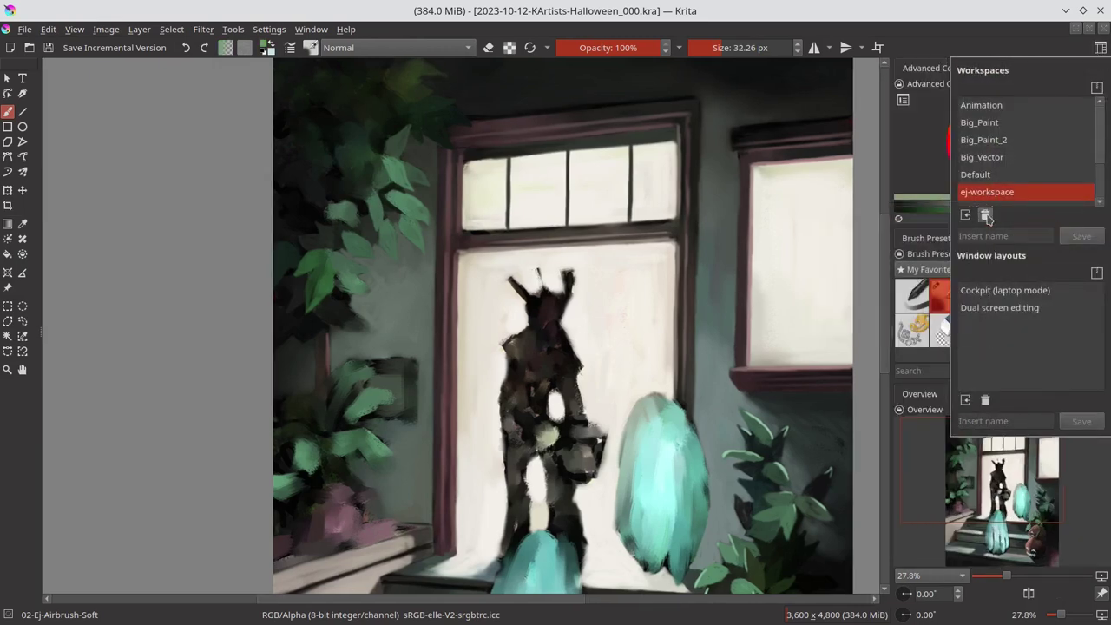
click(998, 175)
click(918, 206)
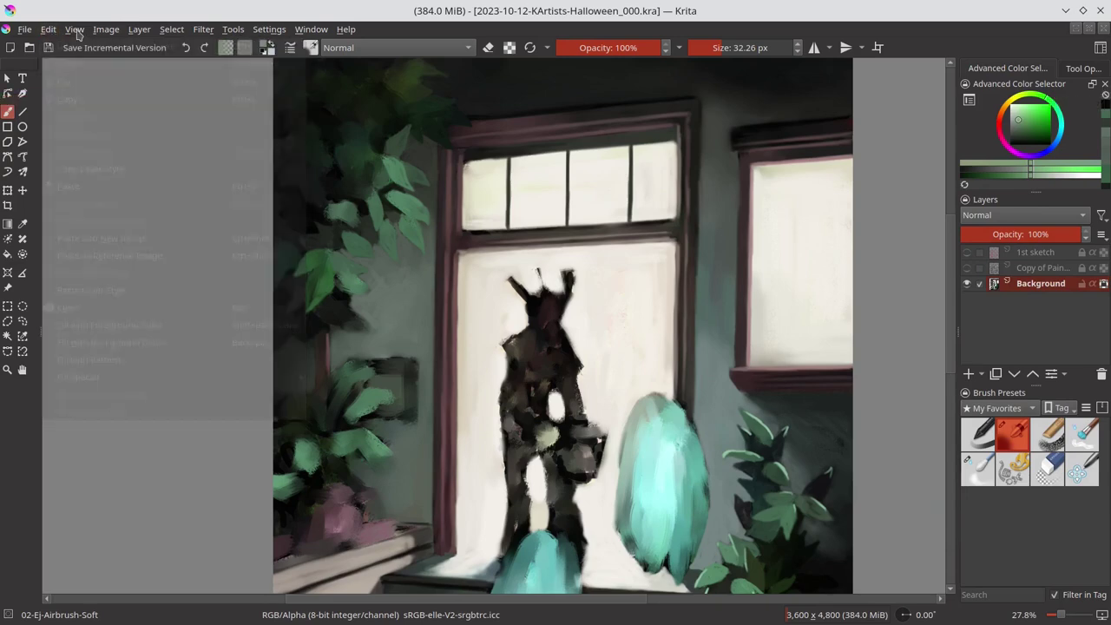
click(1106, 84)
click(1010, 68)
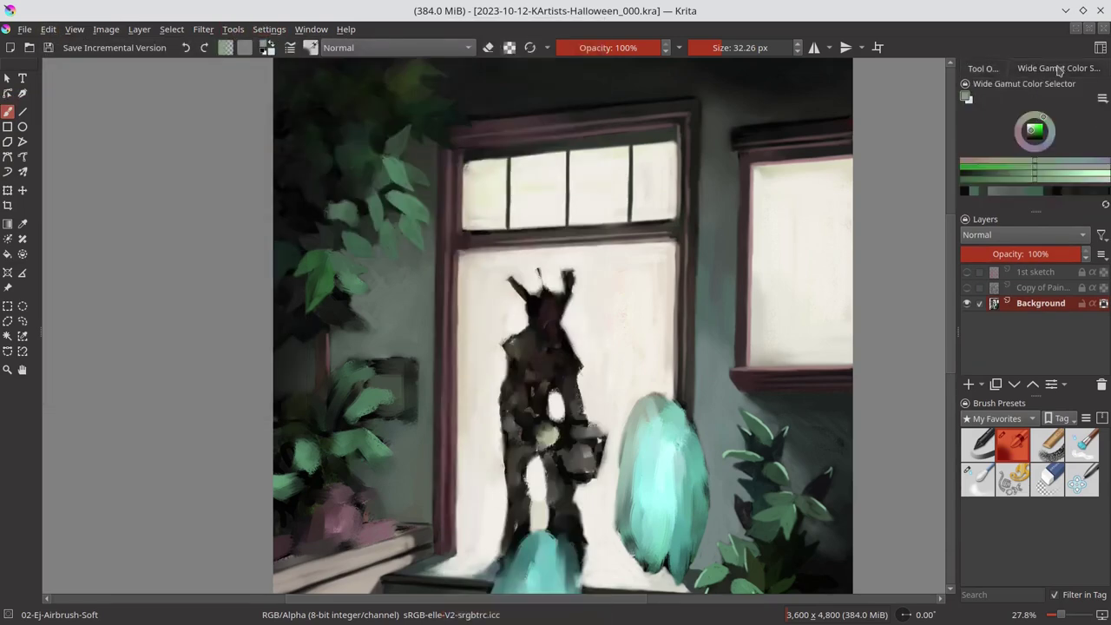
click(1085, 69)
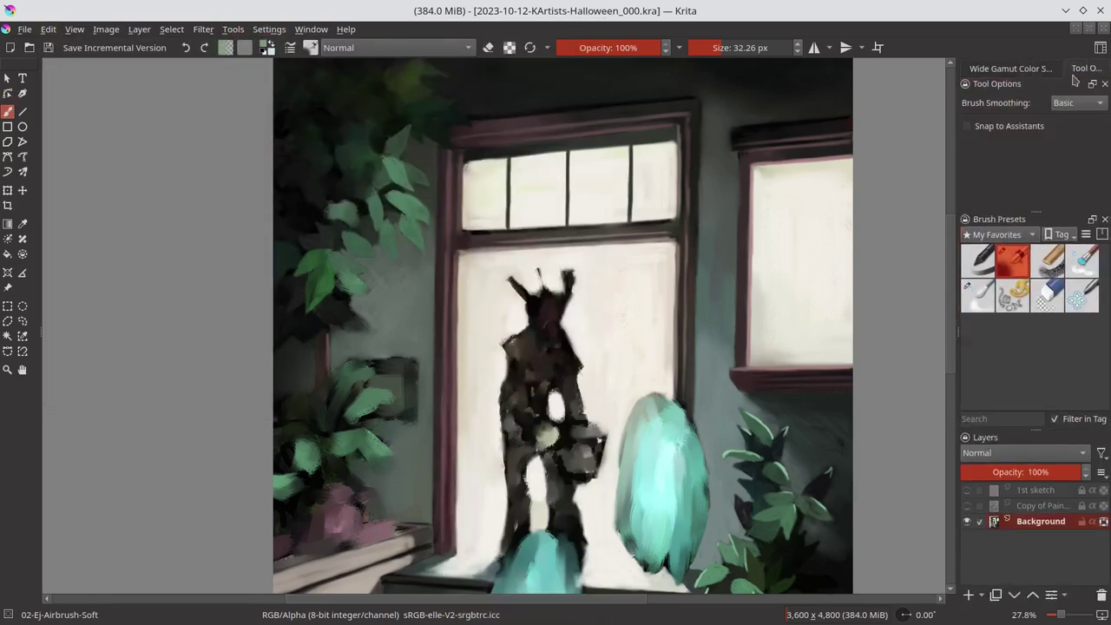
Group Brush Presets with Tool Options and add an Overview docker beside Layers
drag(997, 408, 1032, 238)
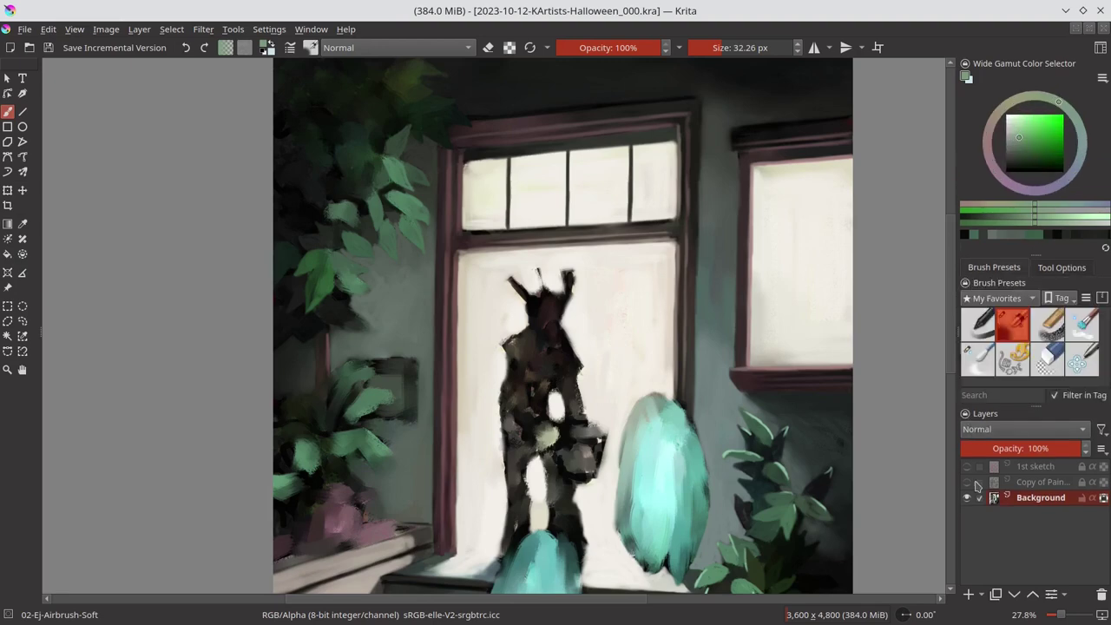
click(269, 29)
click(495, 286)
drag(966, 84, 999, 417)
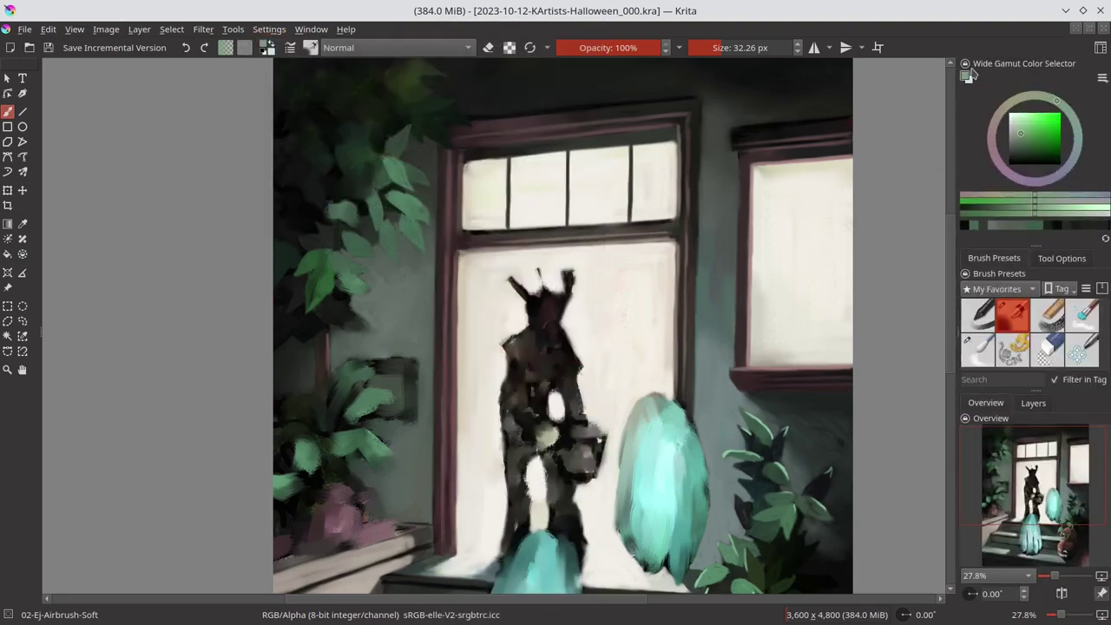
Add the Specific Color Selector and Palette dockers, grouping the palette with the colour selectors
click(269, 28)
click(513, 399)
click(270, 29)
click(495, 304)
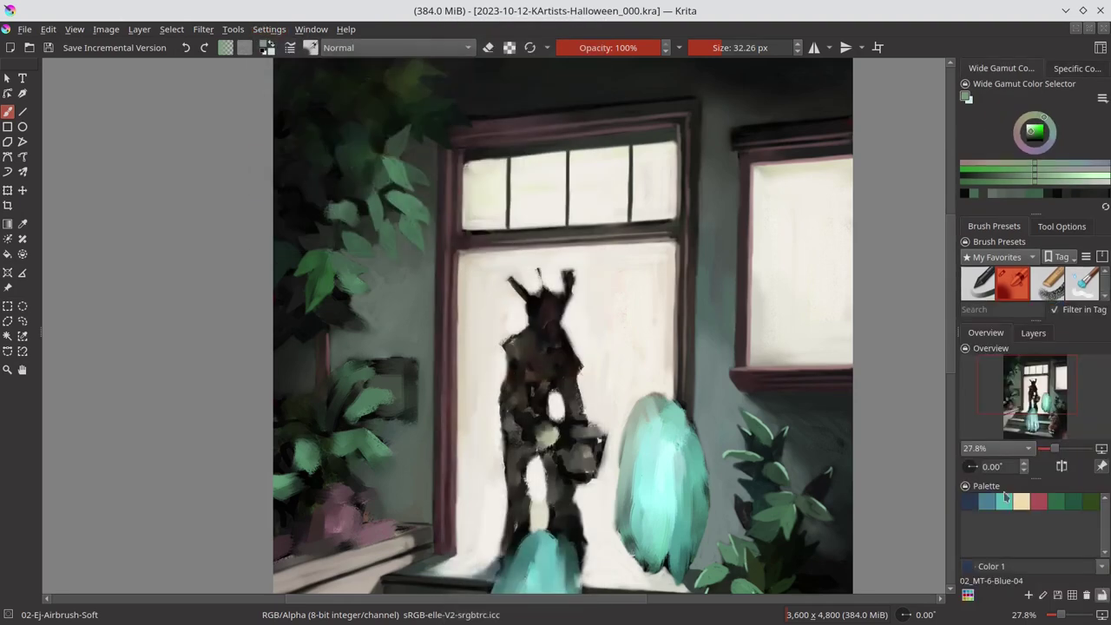
drag(986, 485, 1004, 79)
click(1053, 68)
click(992, 68)
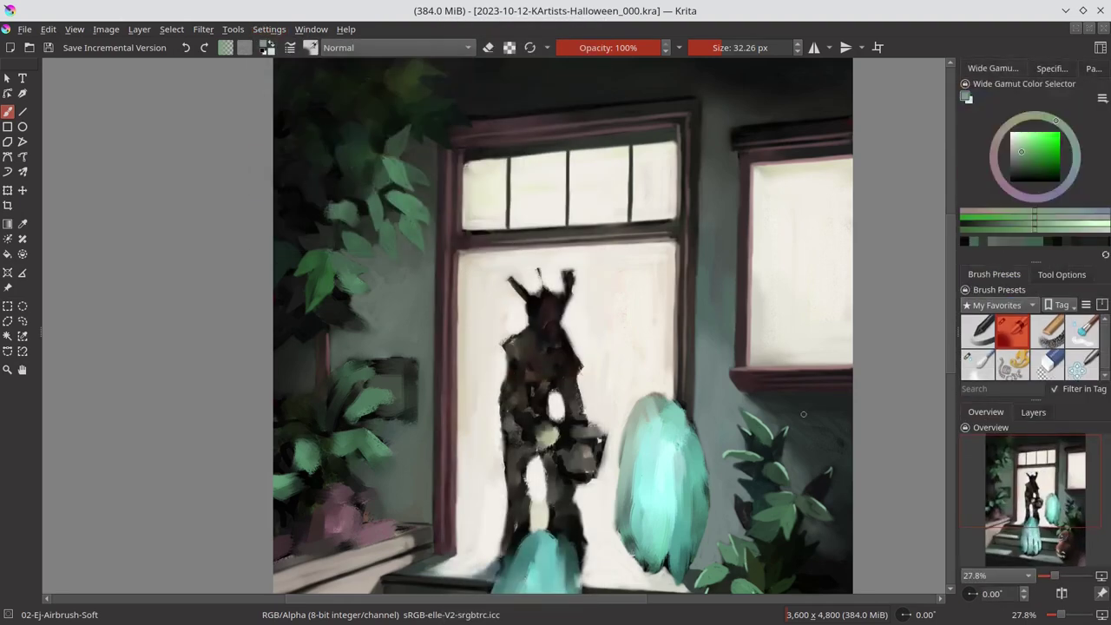
Save the panel layout as the workspace 'ej-workspace'
click(1100, 47)
click(983, 235)
text(ej-workspace)
click(1041, 50)
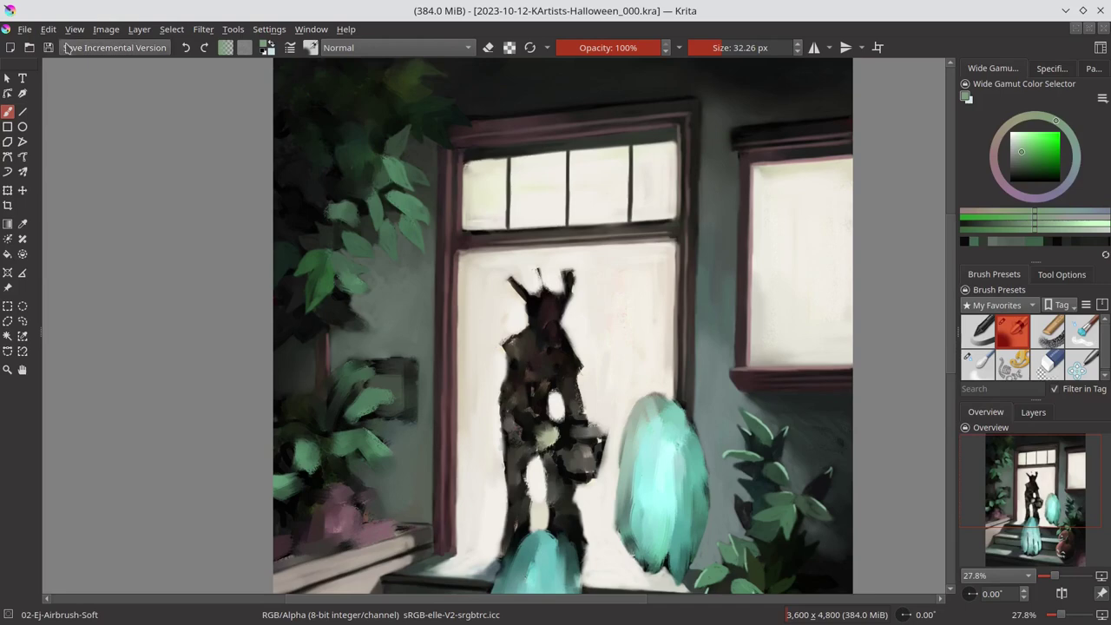
mouse_move(408, 252)
mouse_down()
mouse_move(356, 227)
mouse_move(336, 280)
mouse_move(347, 330)
mouse_move(402, 135)
mouse_move(330, 177)
mouse_move(340, 182)
mouse_up()
Blend the left foliage with 05-Ej-Blender-Blur, then return to 02-Ej-Airbrush-Soft and sample leaf green
ctrl+click(354, 209)
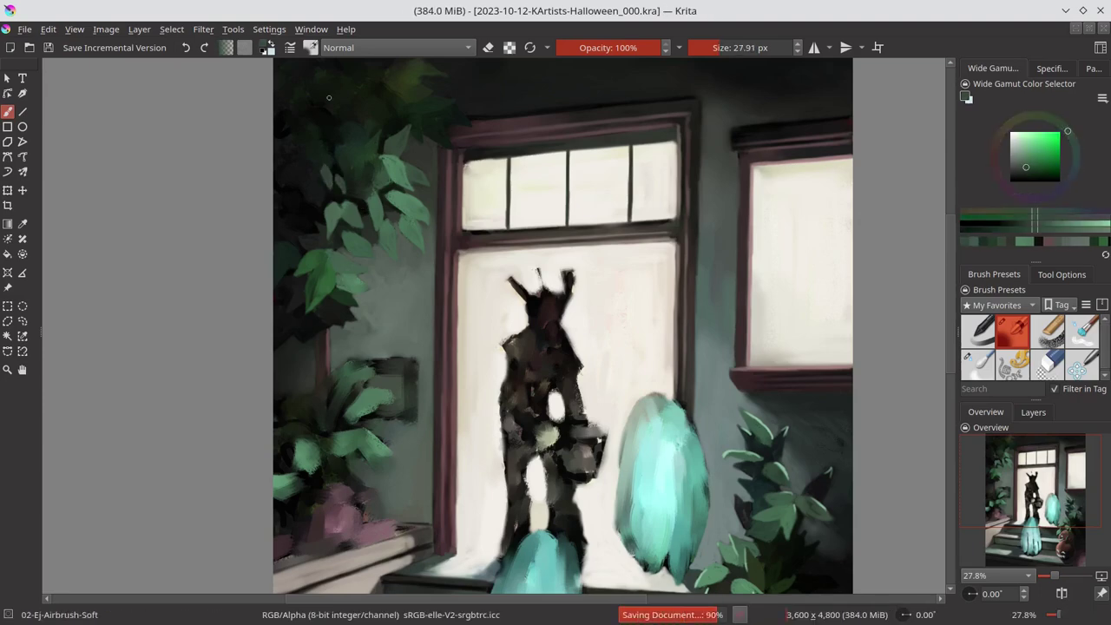
key(slash)
mouse_move(287, 370)
mouse_down()
mouse_move(303, 370)
mouse_move(302, 358)
mouse_up()
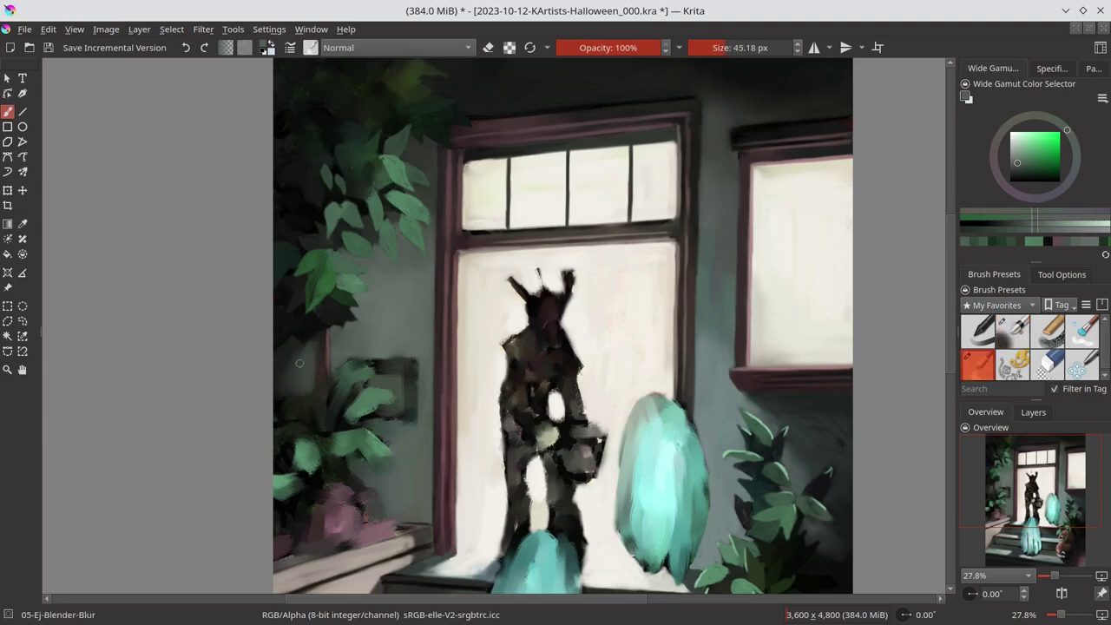
key(slash)
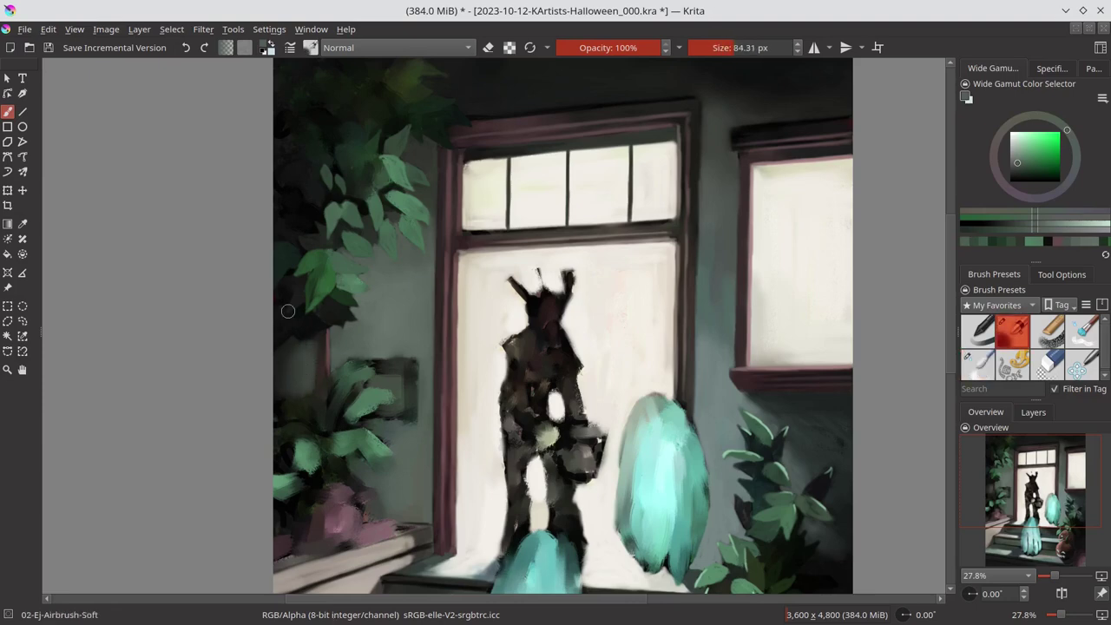
ctrl+click(287, 354)
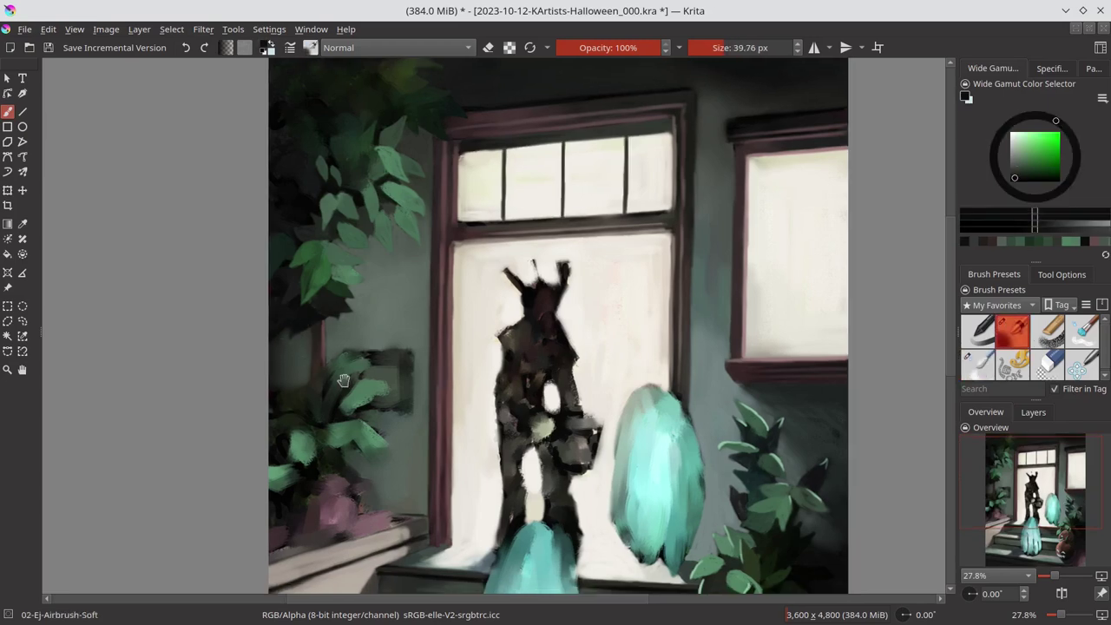
drag(344, 381, 327, 219)
ctrl+click(327, 219)
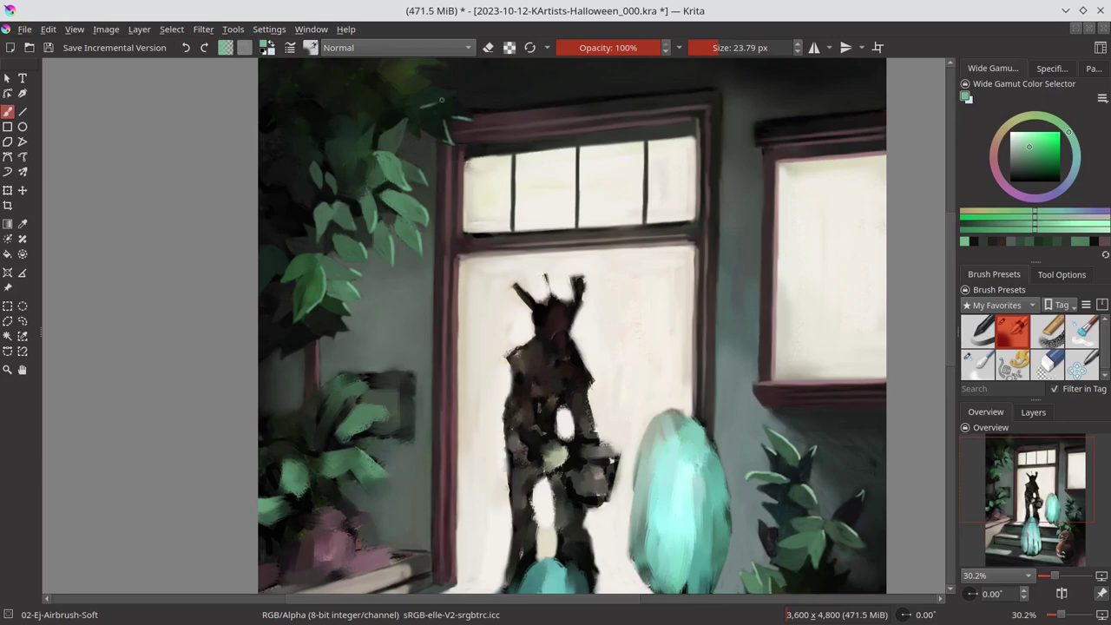
key(minus)
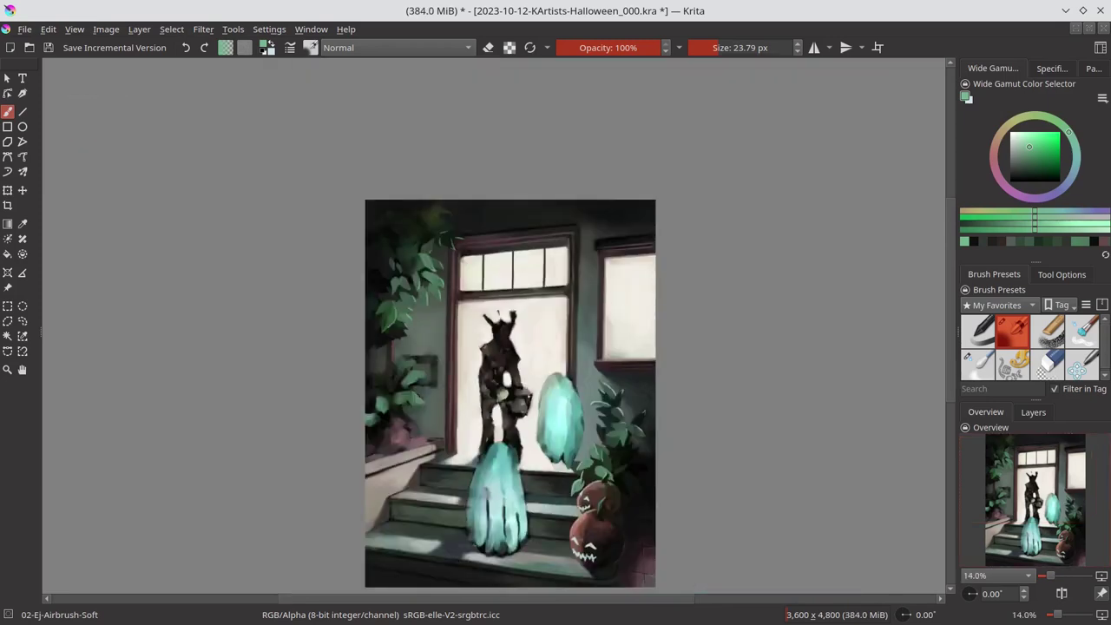
Save the painting, zoom in on the porch steps, and sample a grey-green
key(ctrl+s)
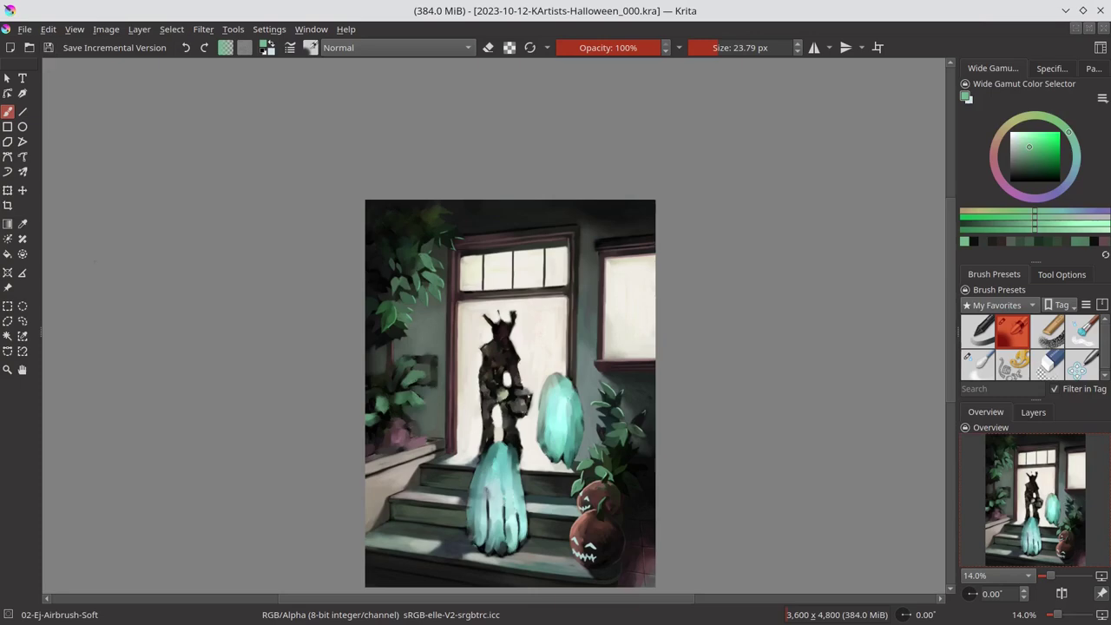
scroll(512, 391, down, 2)
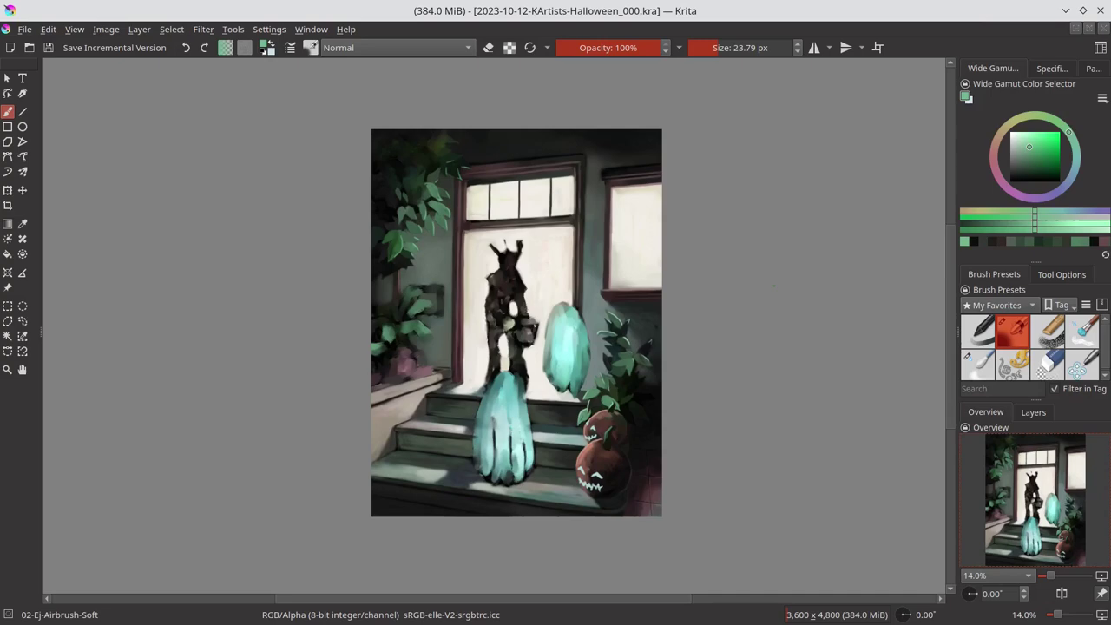
ctrl+click(452, 303)
Back on the Freehand Brush, try dark green, orange, pink, yellow and near-black, then save
scroll(448, 429, up, 4)
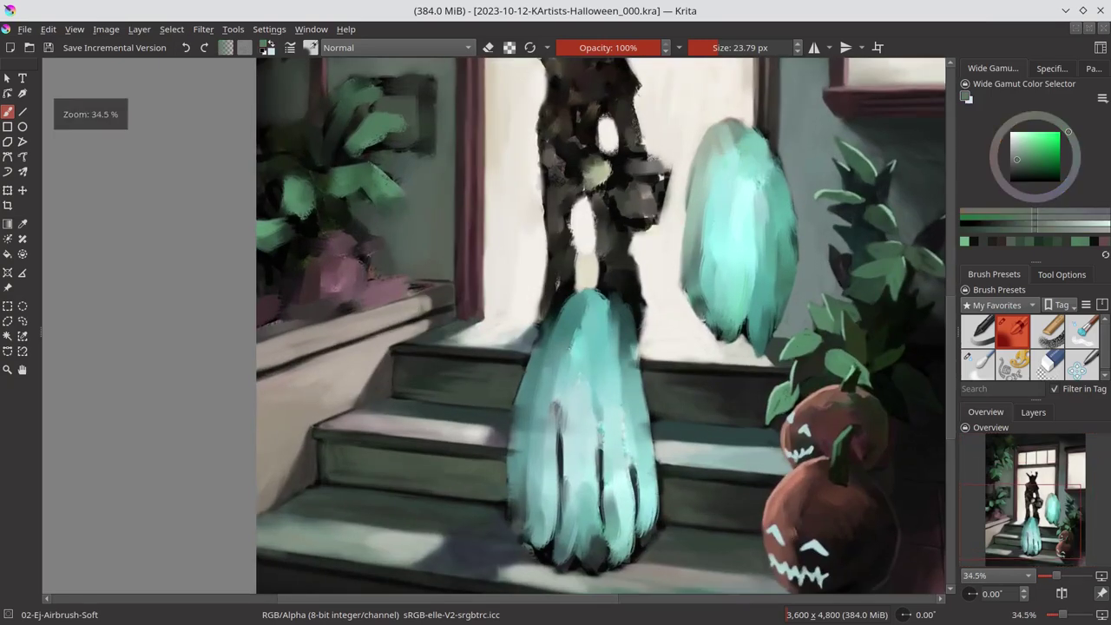
click(7, 273)
key(b)
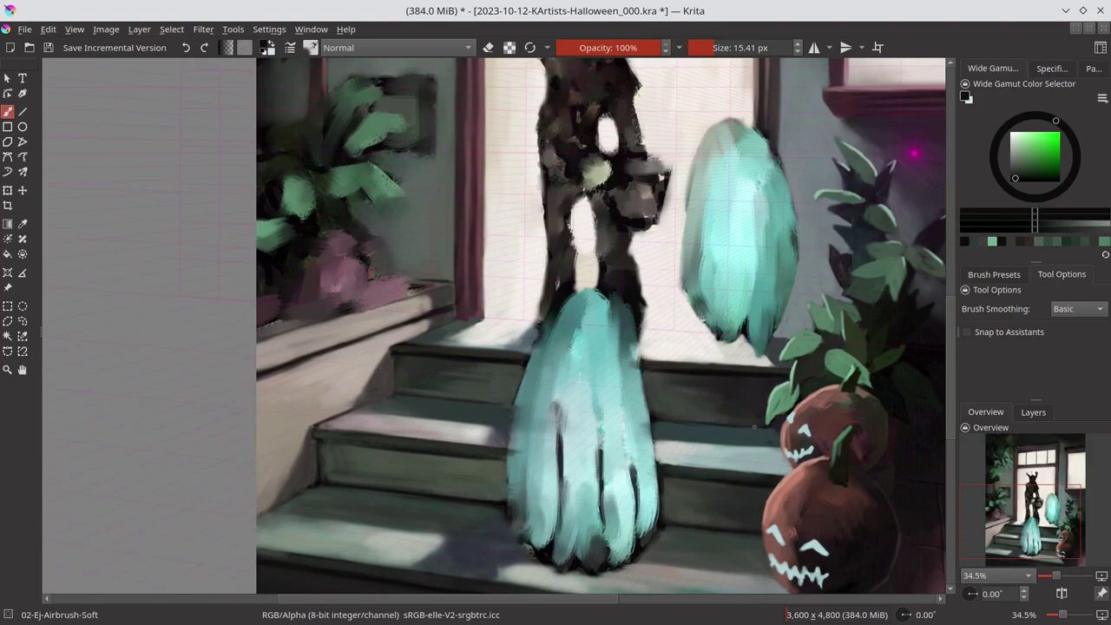
ctrl+click(688, 395)
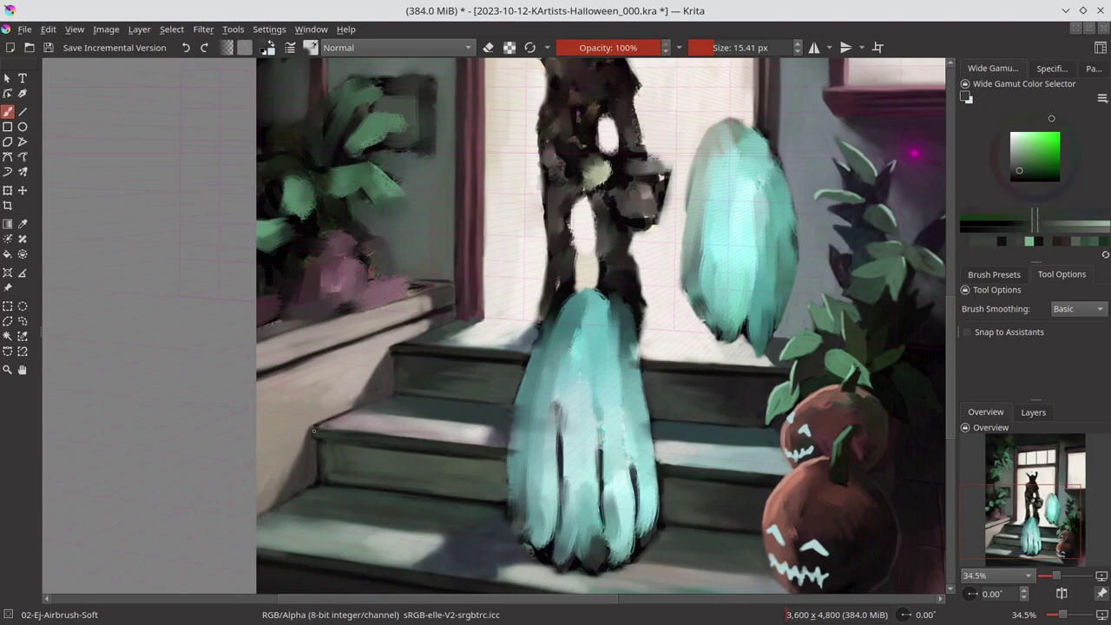
ctrl+click(689, 395)
ctrl+click(914, 154)
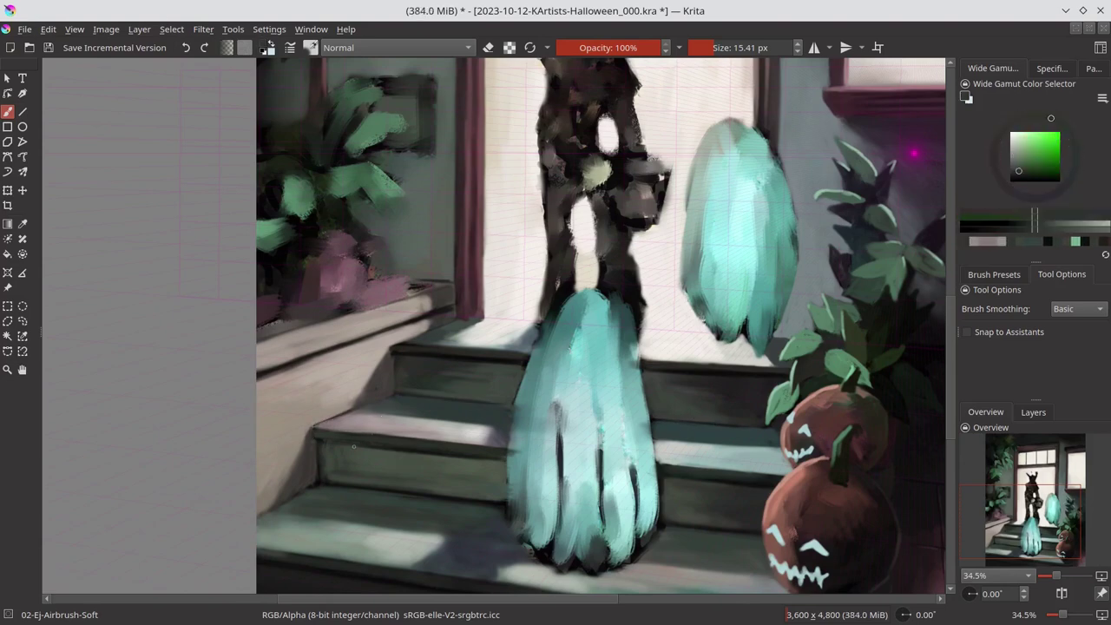
ctrl+click(400, 437)
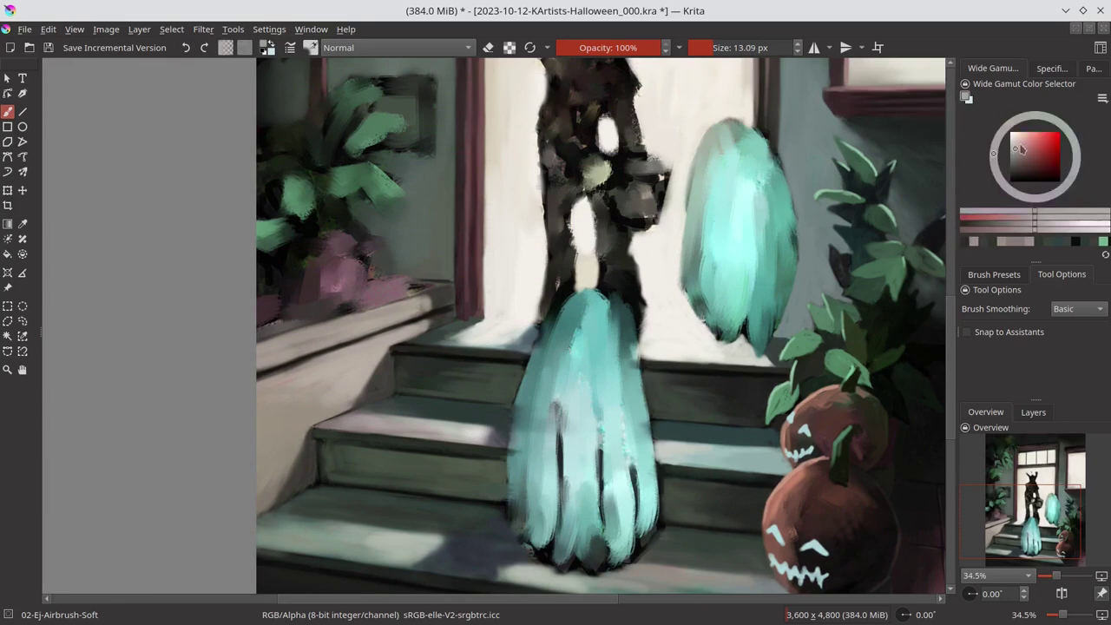
ctrl+click(361, 532)
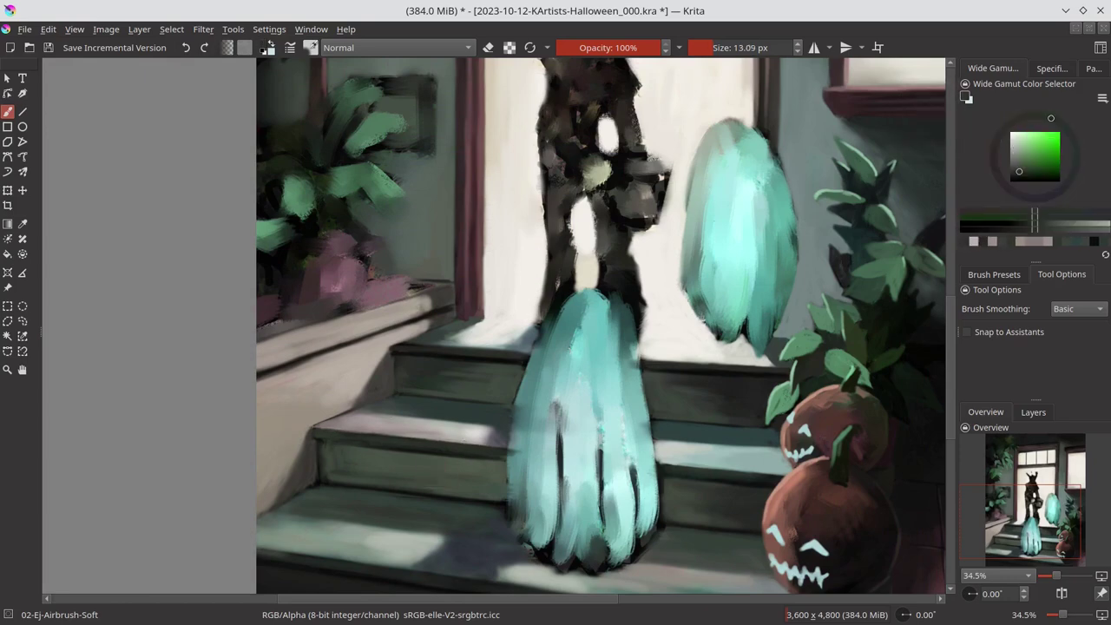
ctrl+click(322, 446)
key(ctrl+s)
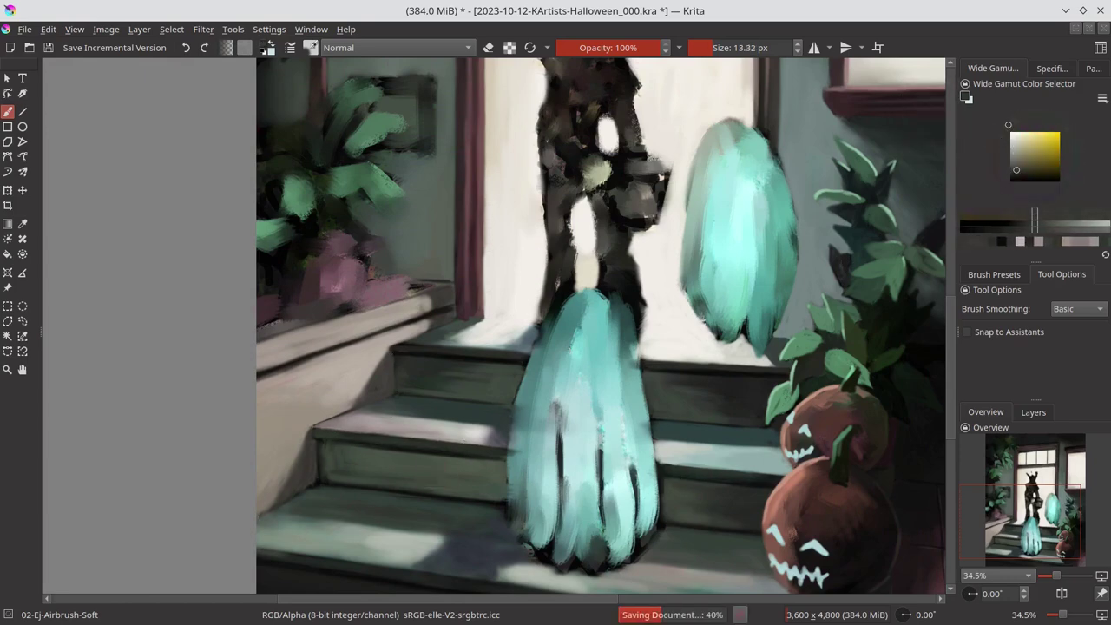
key(minus)
Paint the wall mailbox in dark grey-greens with a green edge
ctrl+click(361, 229)
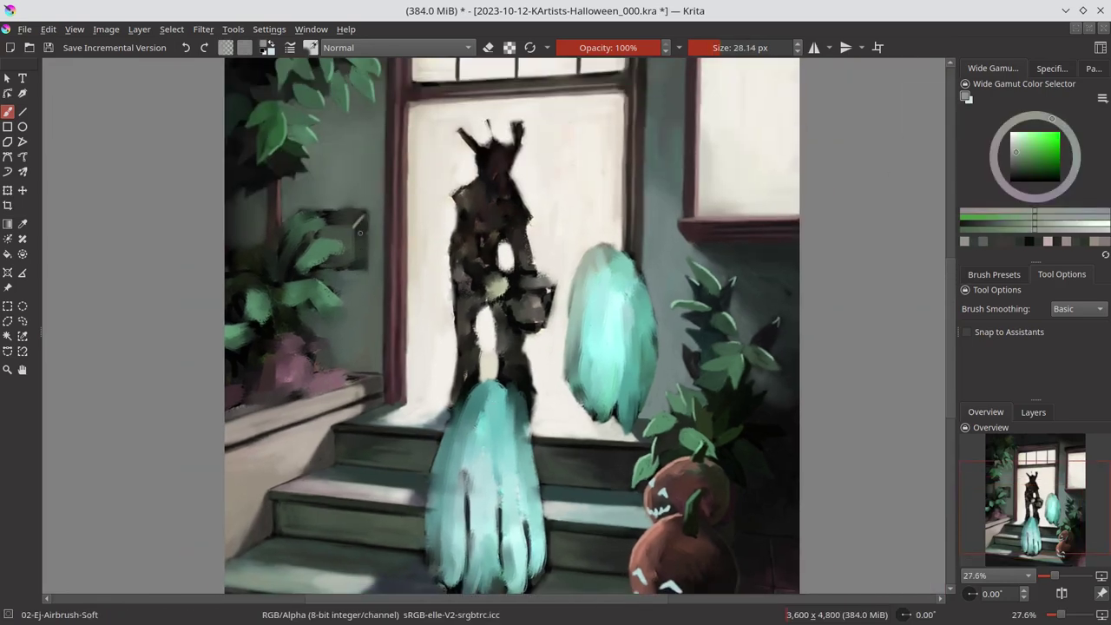
ctrl+click(357, 266)
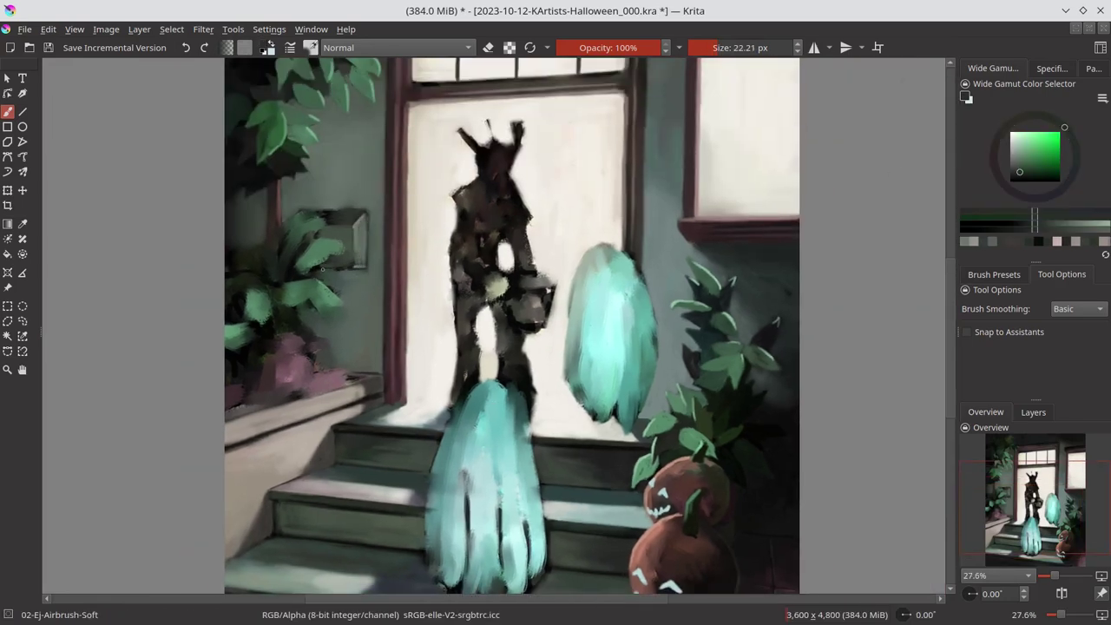
ctrl+click(348, 305)
ctrl+click(357, 261)
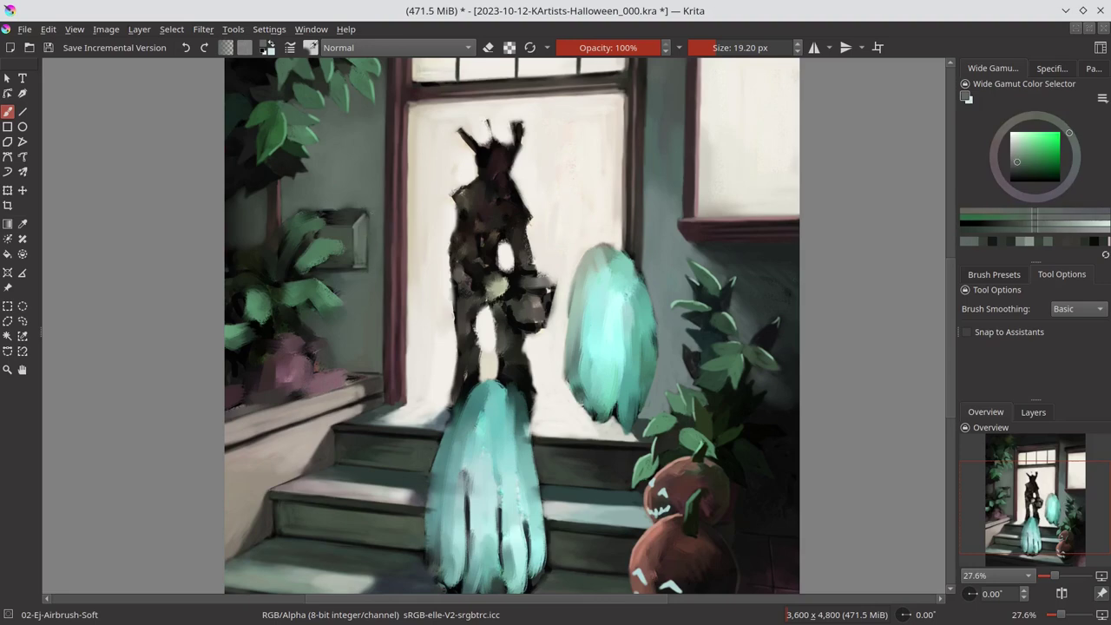
ctrl+click(372, 249)
ctrl+click(360, 256)
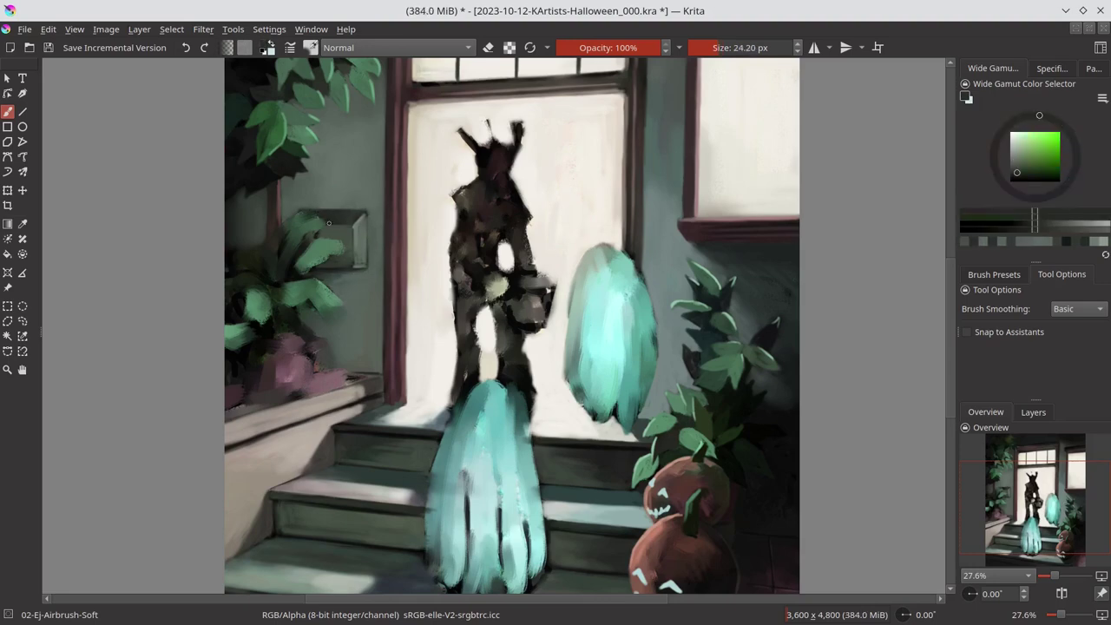
Shade the mailbox with near-black, highlight its lid, and save the painting
ctrl+click(343, 231)
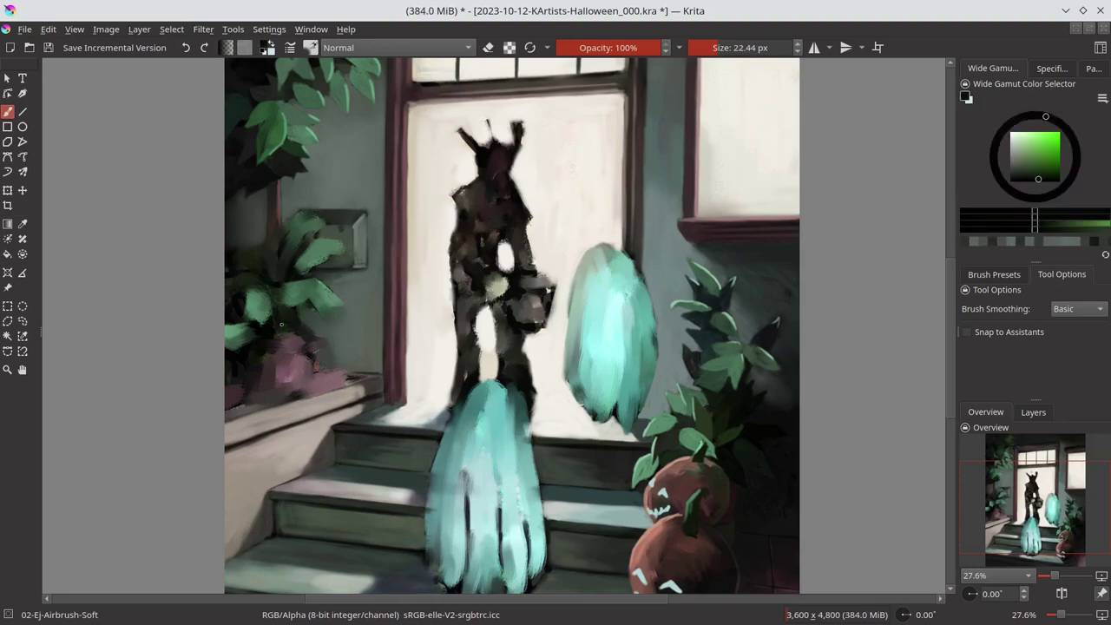
ctrl+click(343, 225)
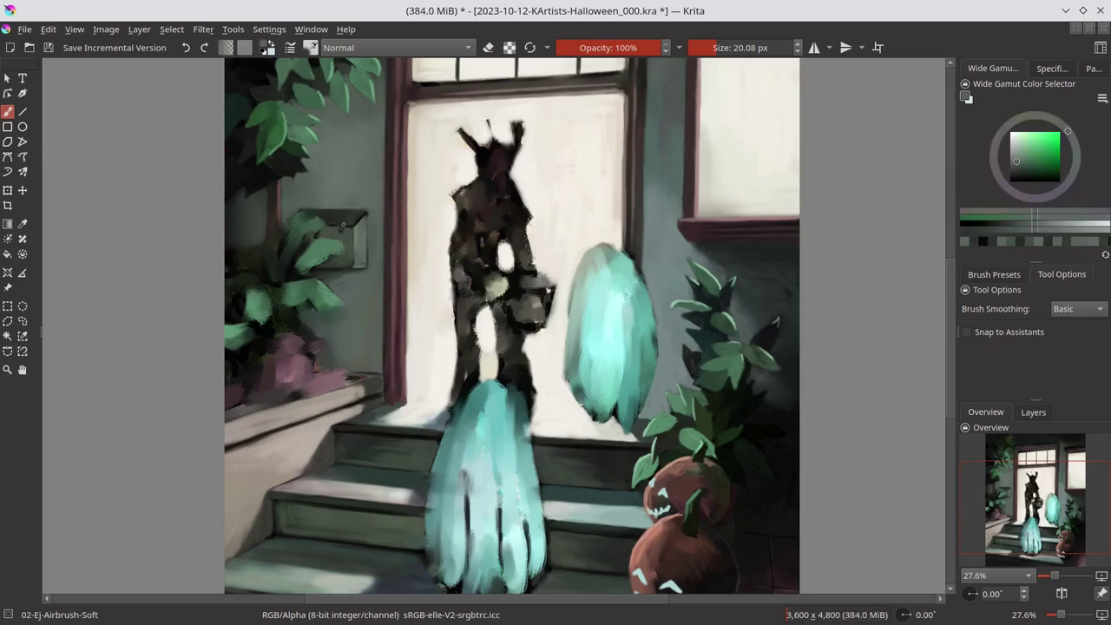
ctrl+click(369, 267)
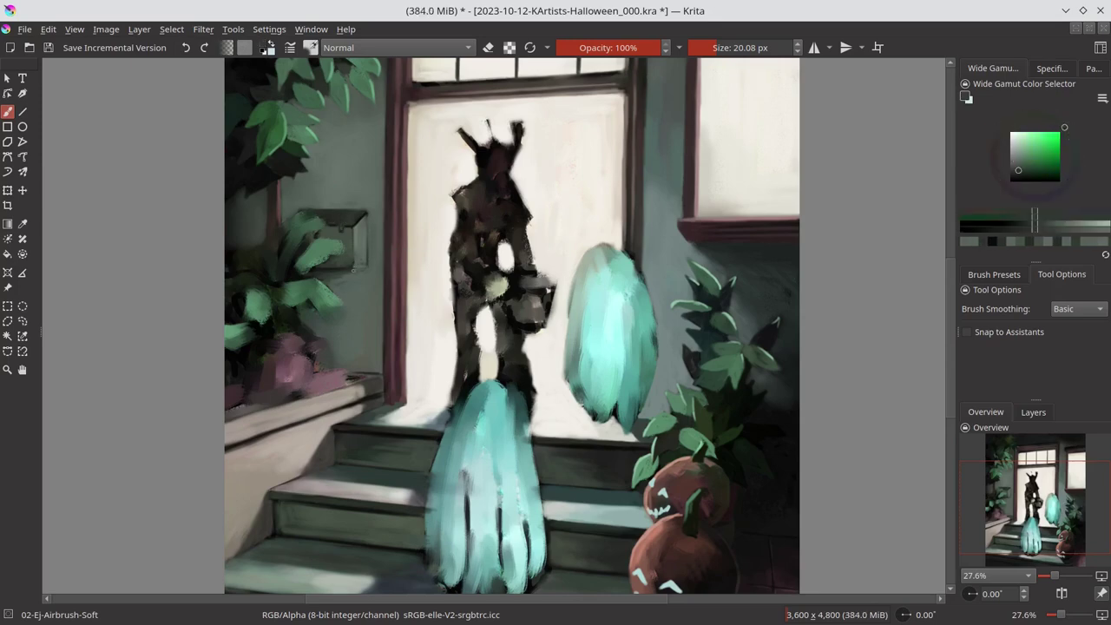
ctrl+click(369, 268)
ctrl+click(369, 268)
ctrl+click(369, 268)
ctrl+click(369, 267)
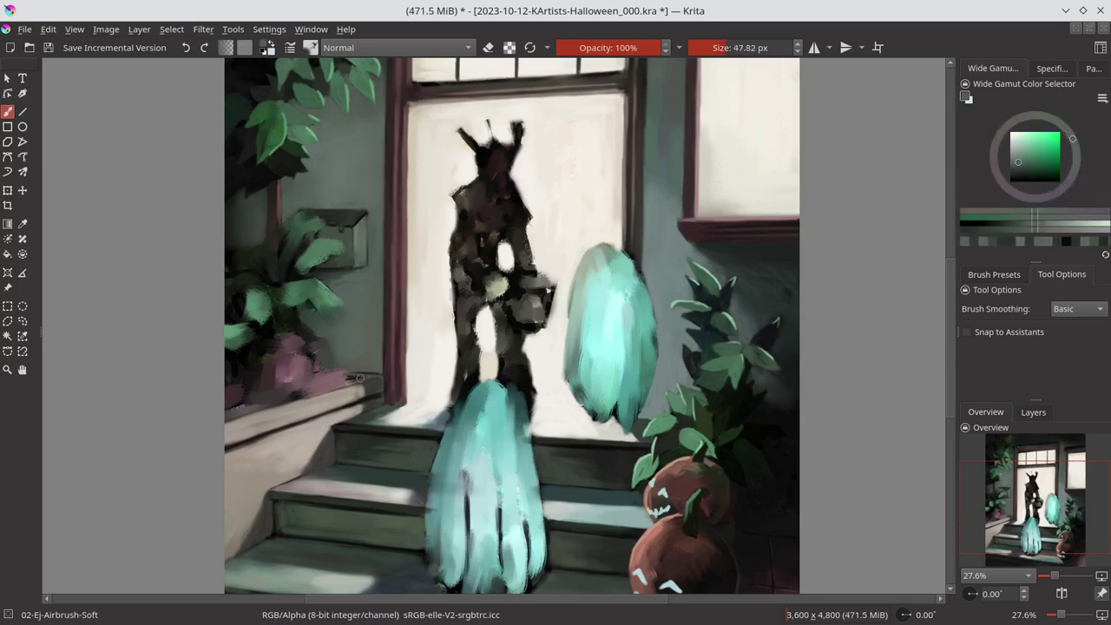
key(ctrl+s)
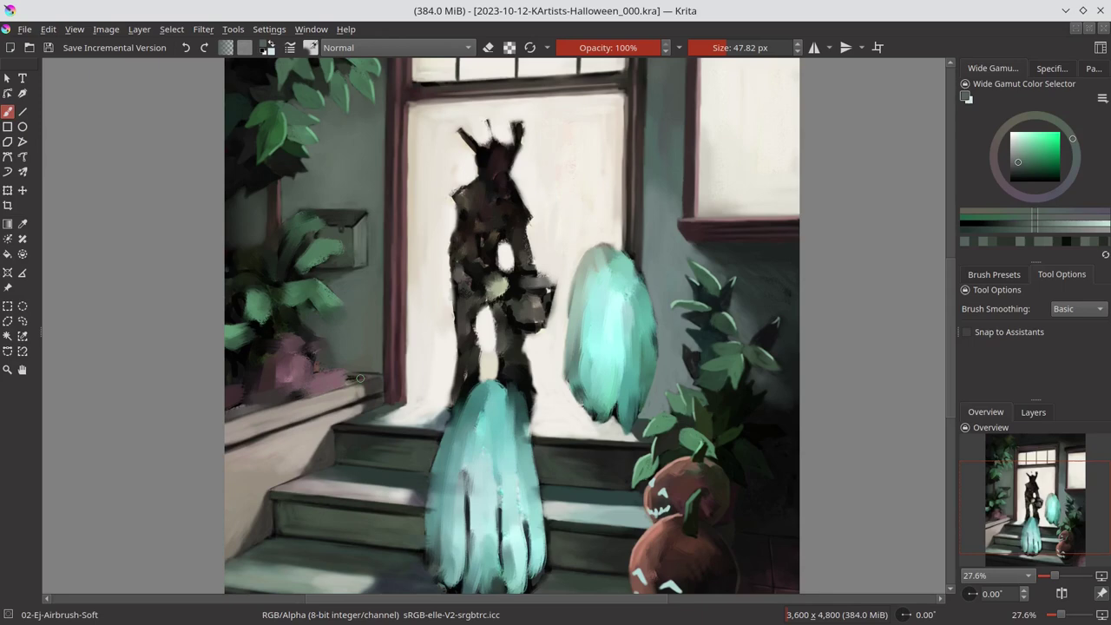
Shade the mailbox and wall, add muted green leaves to the left plant, and save
drag(359, 378, 256, 252)
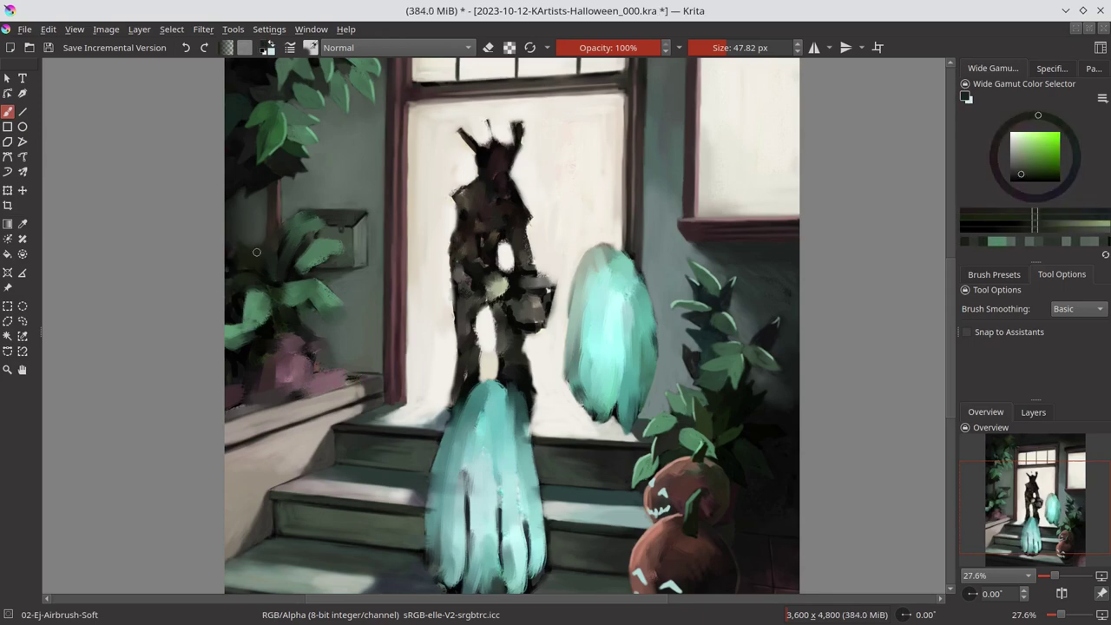
mouse_move(256, 252)
mouse_down()
mouse_move(292, 241)
mouse_move(336, 299)
mouse_move(330, 315)
mouse_move(256, 335)
mouse_move(261, 296)
mouse_move(229, 265)
mouse_move(305, 393)
mouse_move(261, 252)
mouse_up()
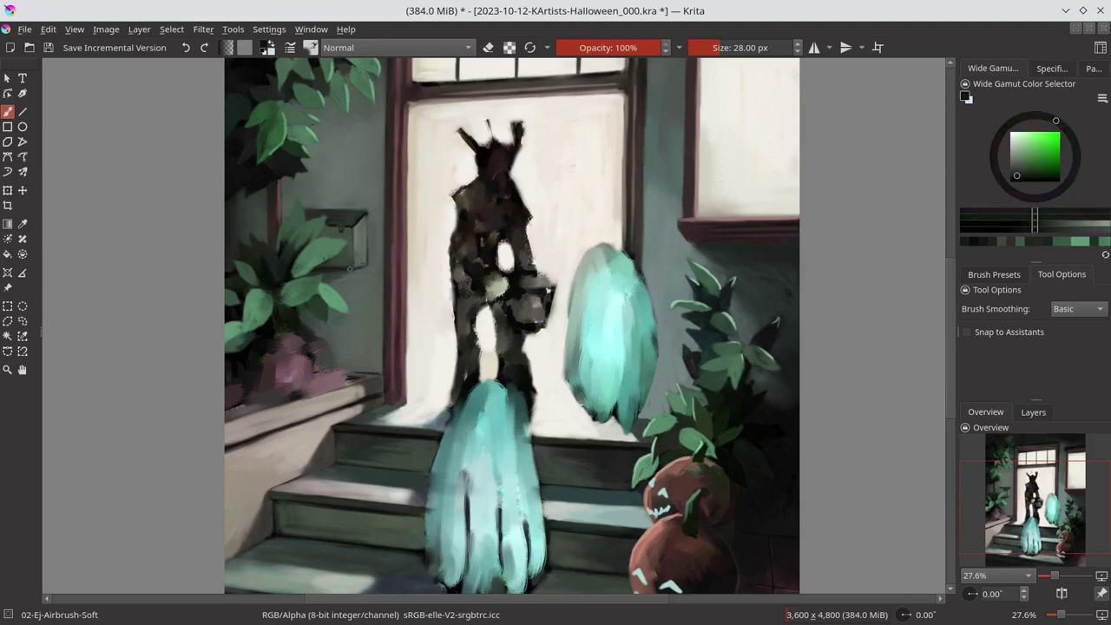
key(ctrl+s)
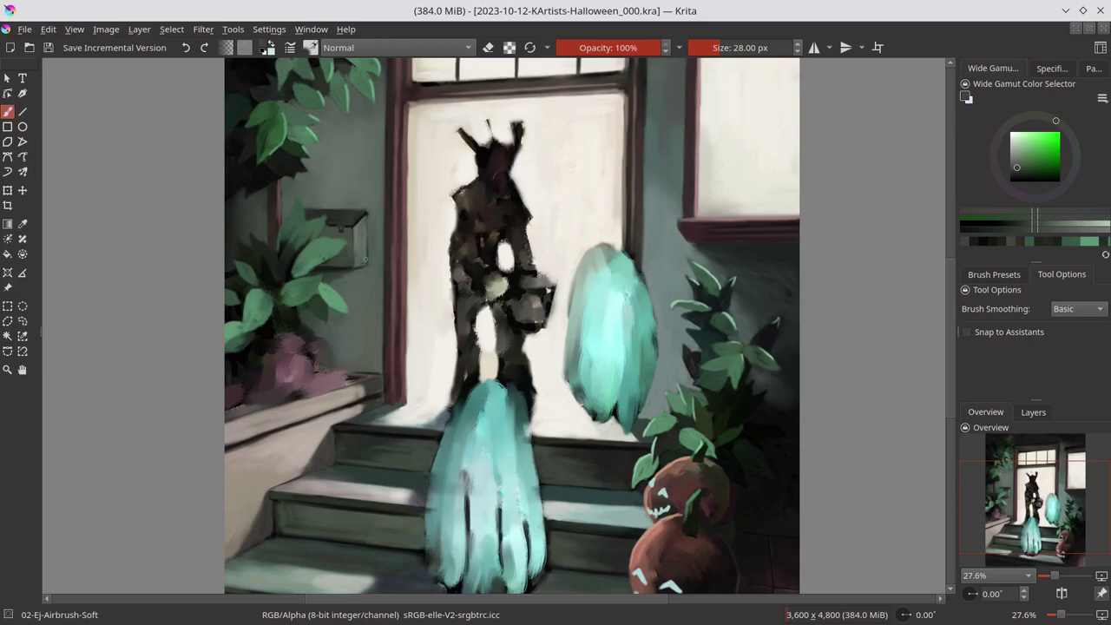
Paint dark brown and yellow-ochre strokes along the ledge under the left plant
ctrl+click(313, 382)
drag(317, 386, 360, 373)
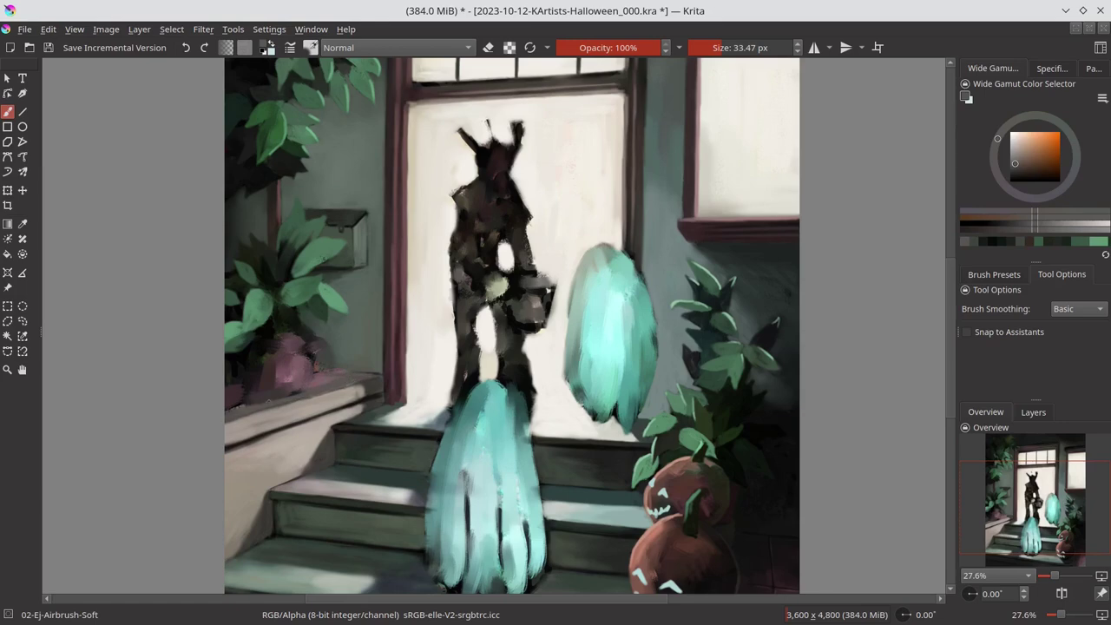
key(bracketleft)
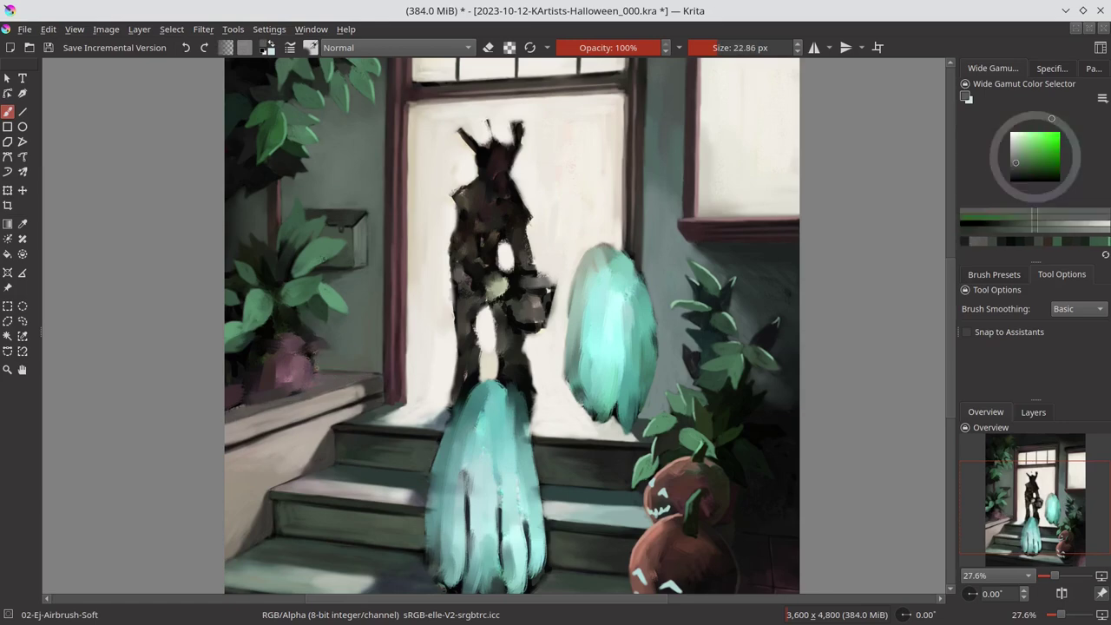
ctrl+click(382, 380)
drag(368, 378, 313, 386)
key(bracketright)
key(bracketright)
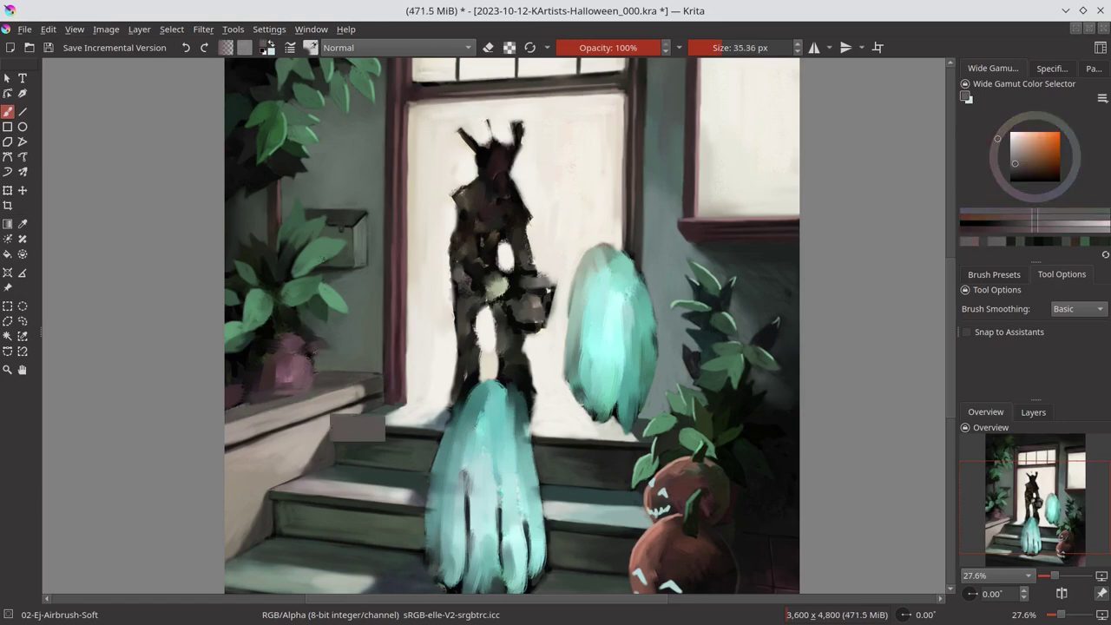
ctrl+click(375, 377)
ctrl+click(375, 377)
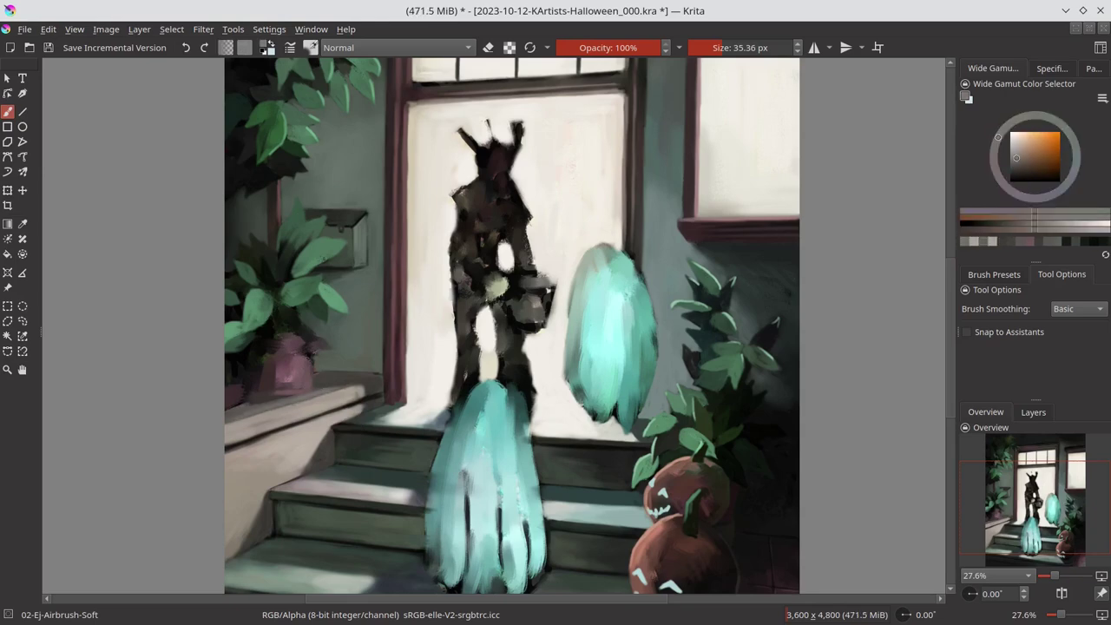
Sample lighter tones and pink, then block in the pot under the left plant
ctrl+click(273, 397)
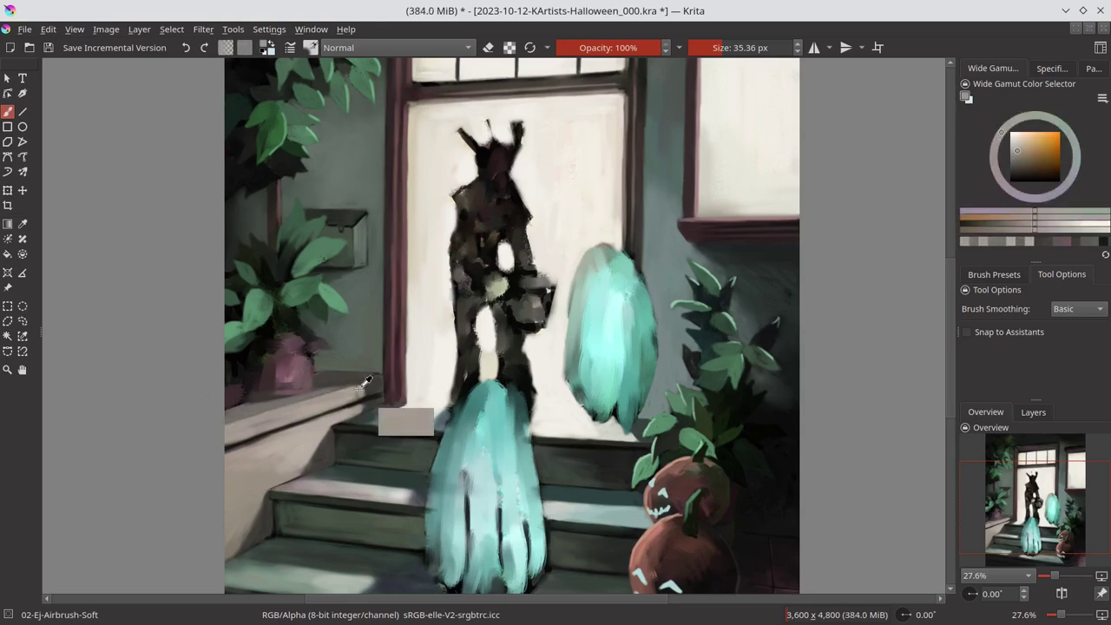
ctrl+click(574, 322)
key(bracketleft)
key(bracketleft)
key(bracketleft)
ctrl+click(260, 412)
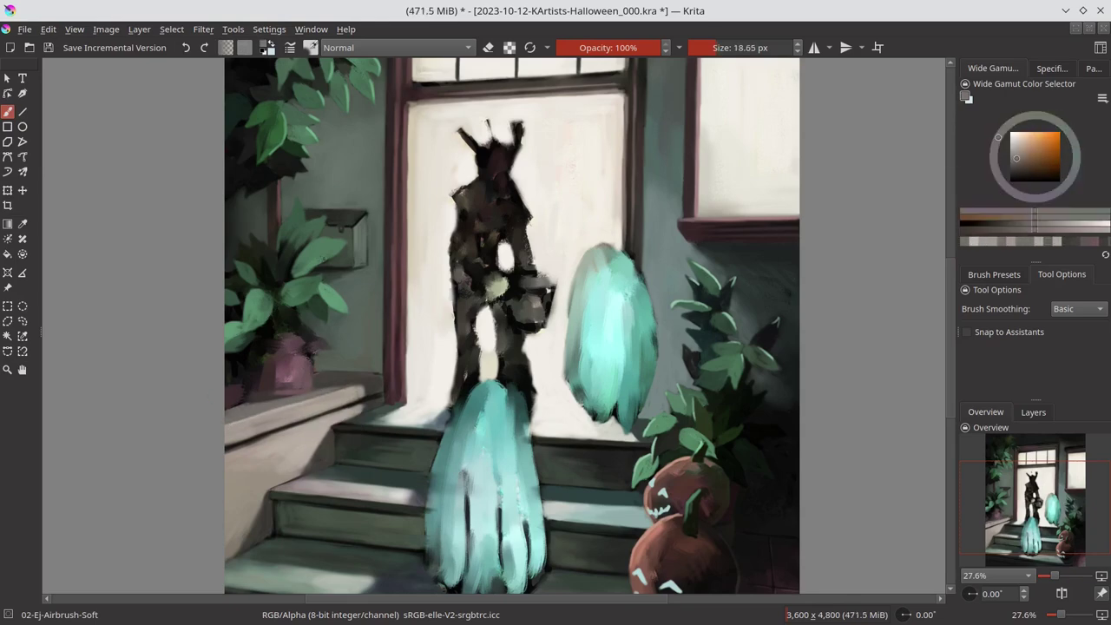
ctrl+click(240, 388)
key(bracketright)
key(bracketright)
key(bracketright)
ctrl+click(240, 404)
ctrl+click(260, 382)
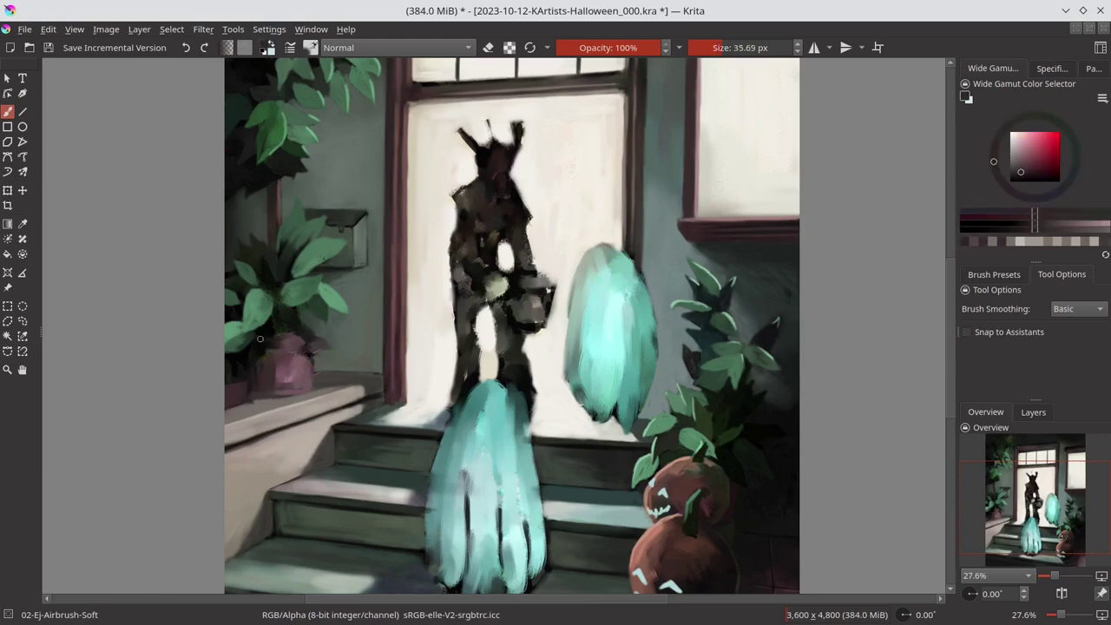
Paint the mauve pot body using several sampled greyer pinks
ctrl+click(300, 349)
ctrl+click(271, 356)
ctrl+click(283, 383)
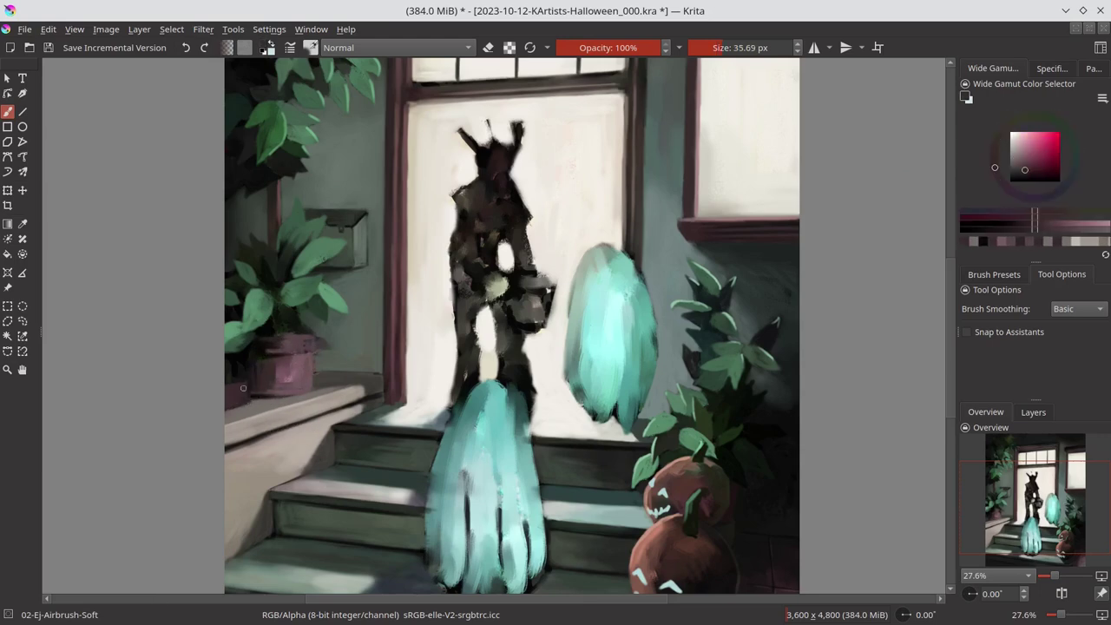
ctrl+click(252, 378)
ctrl+click(235, 378)
key(bracketright)
key(bracketright)
ctrl+click(317, 350)
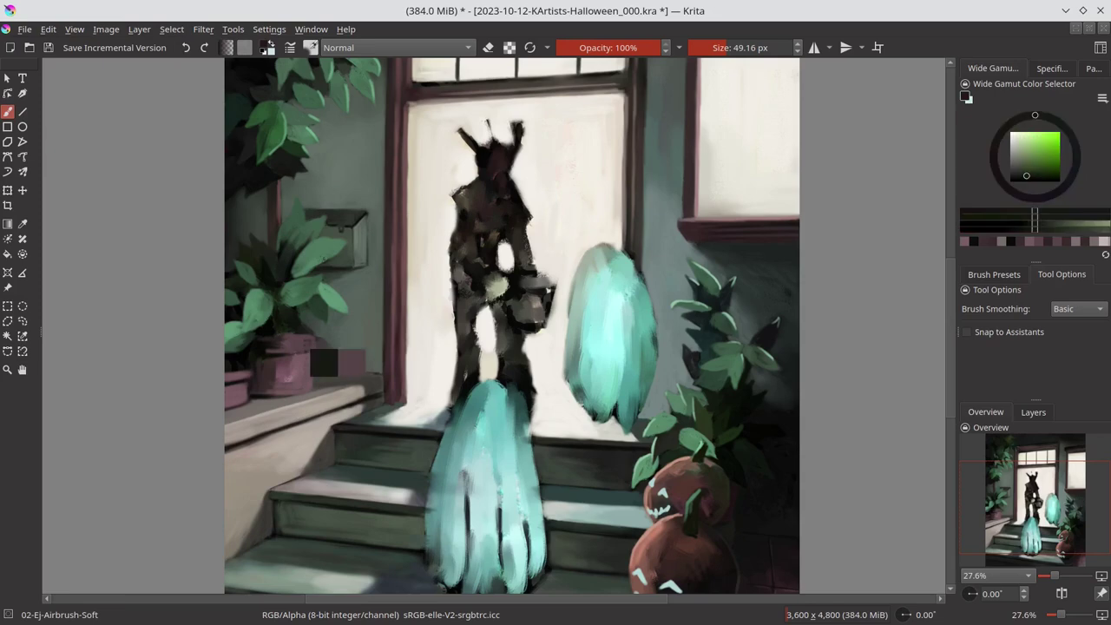
ctrl+click(307, 337)
Shade the pot's rim and side in darker pink
key(bracketright)
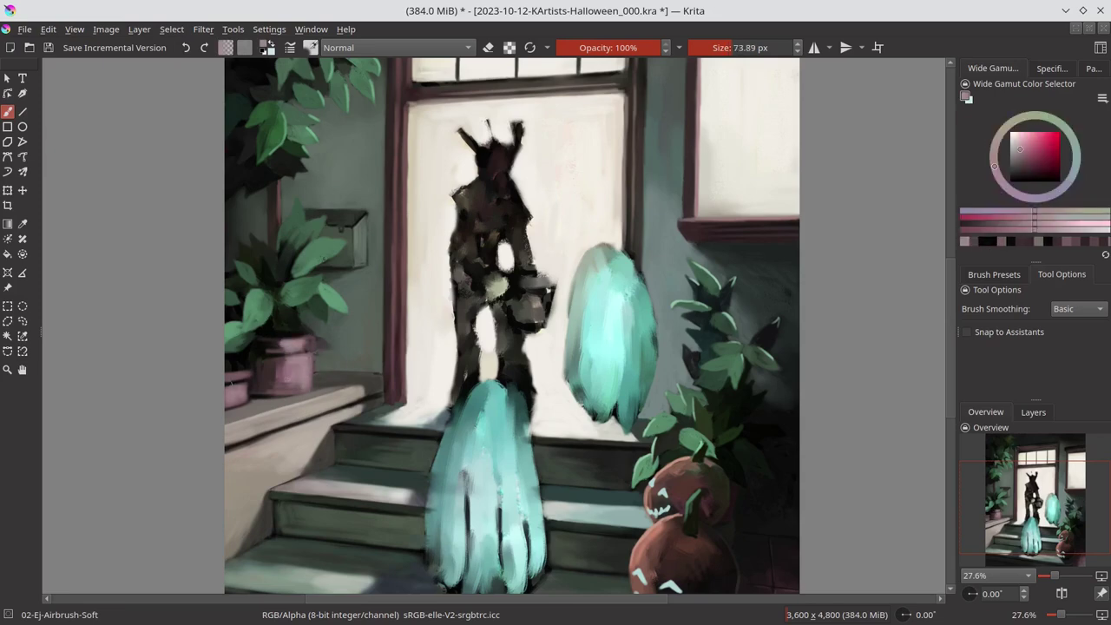
ctrl+click(250, 372)
ctrl+click(261, 366)
ctrl+click(291, 358)
ctrl+click(318, 350)
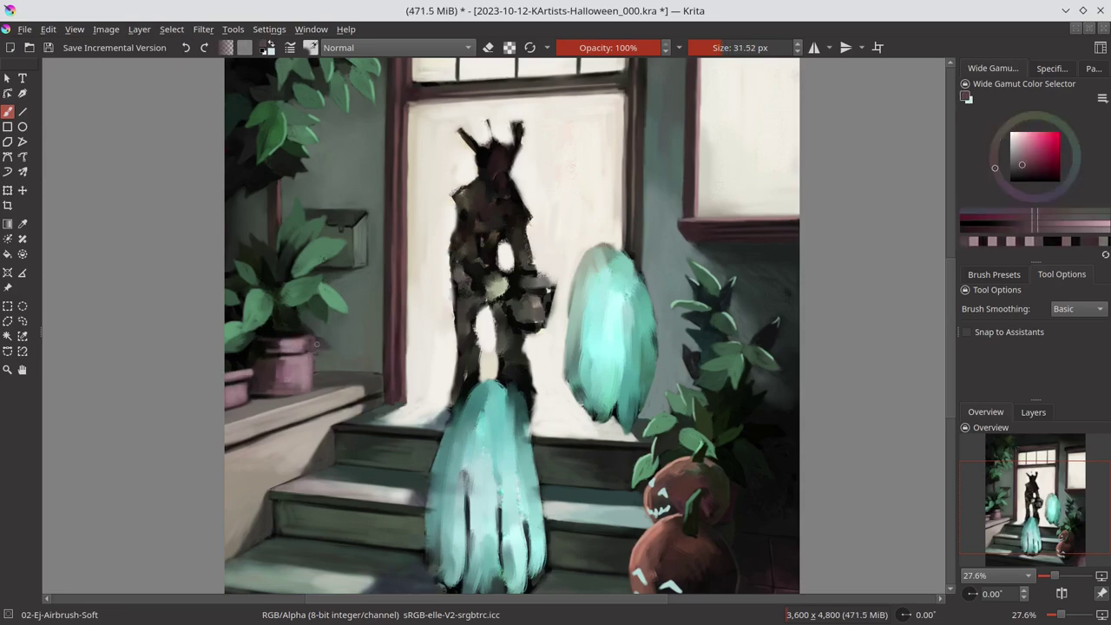
key(bracketleft)
key(bracketleft)
Repaint leaves on the left plant in darker and yellow-greens
ctrl+click(318, 350)
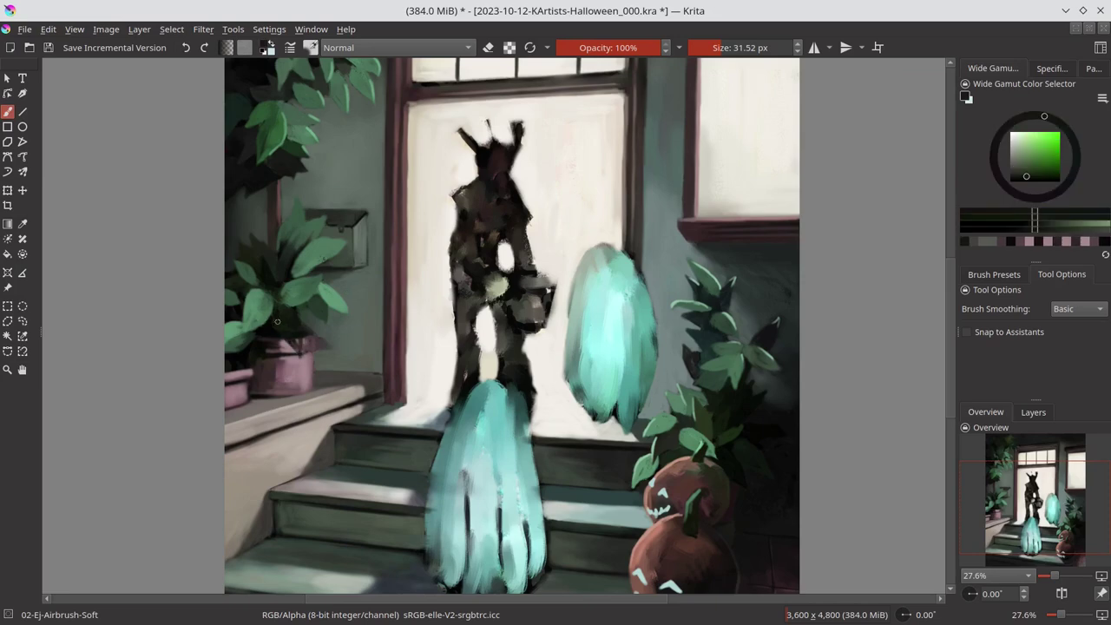
ctrl+click(294, 310)
ctrl+click(337, 351)
ctrl+click(308, 333)
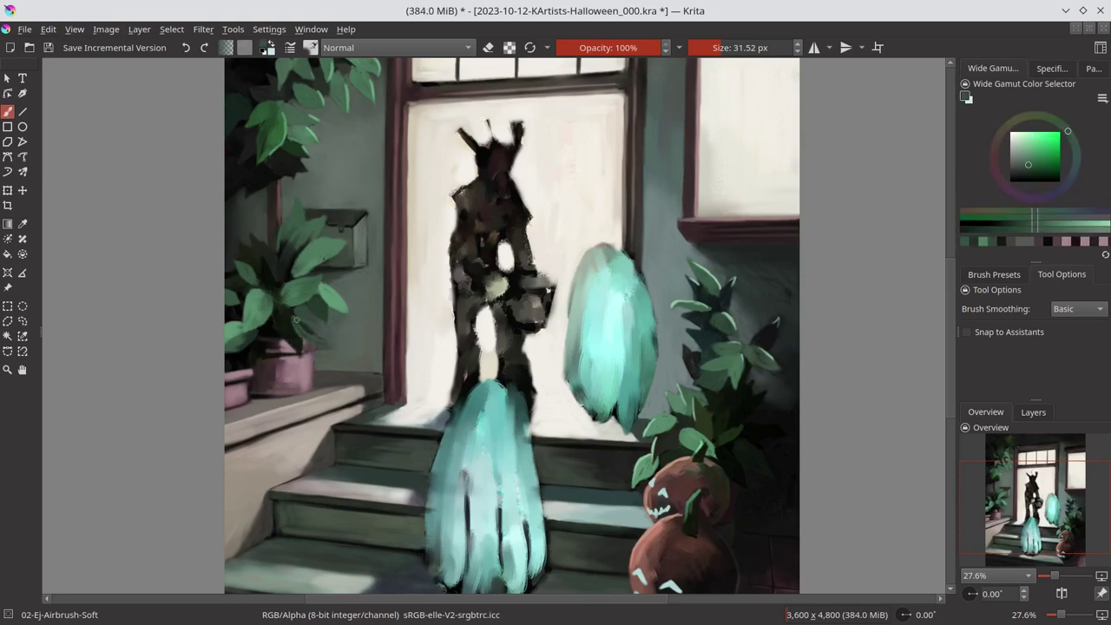
ctrl+click(297, 319)
ctrl+click(314, 368)
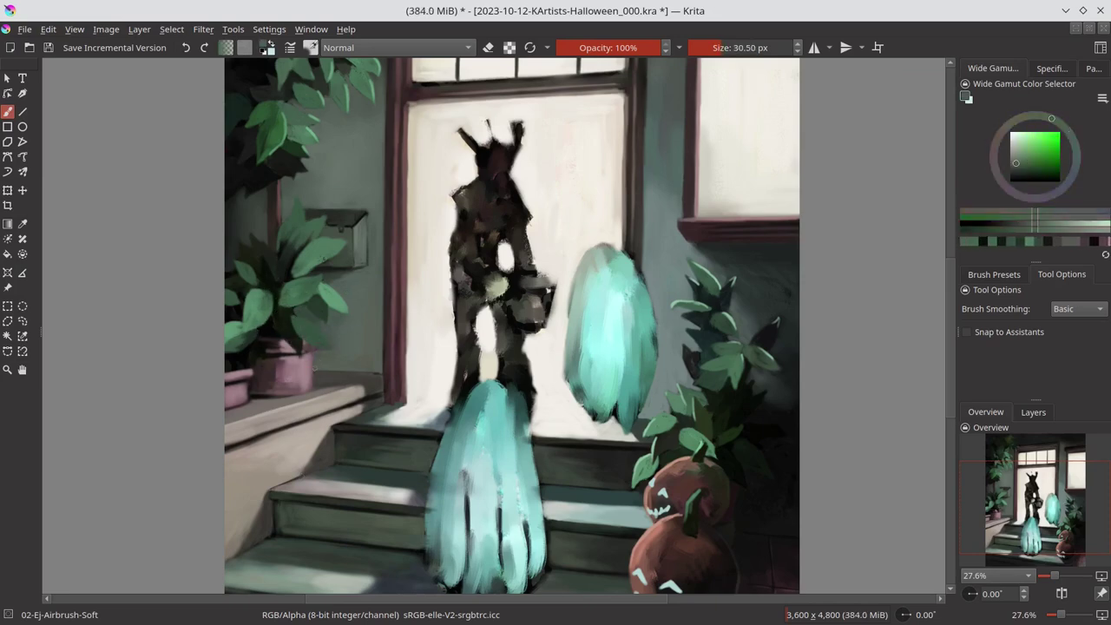
Save the painting and add more leaf-green strokes to the left plant
ctrl+click(434, 330)
ctrl+click(464, 317)
ctrl+click(299, 250)
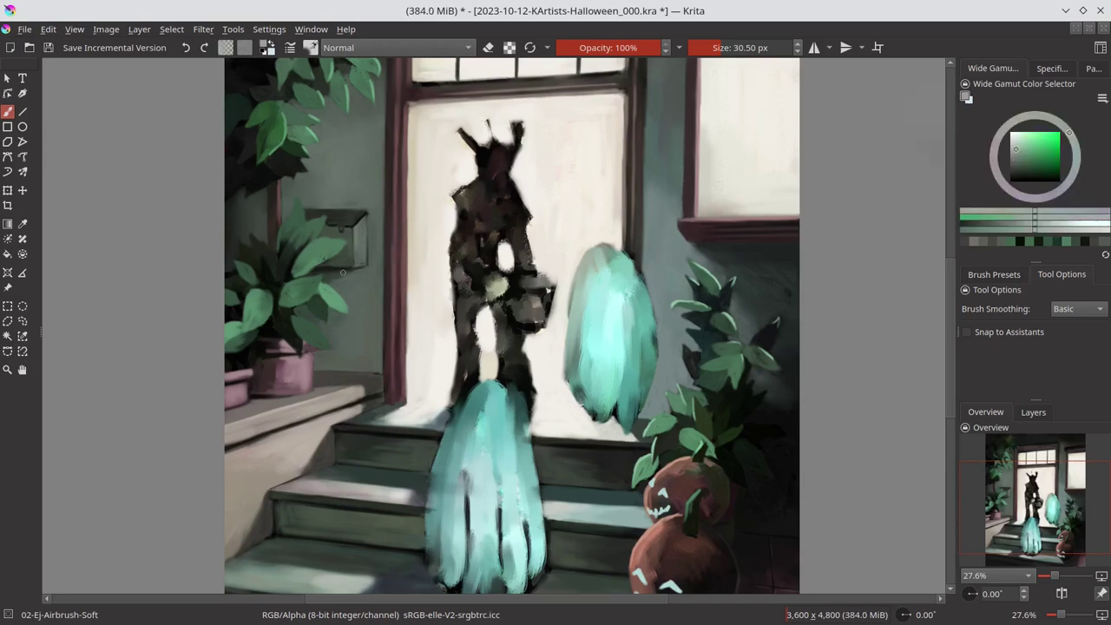
key(ctrl+s)
click(1029, 151)
drag(1028, 152, 1027, 145)
drag(364, 280, 324, 281)
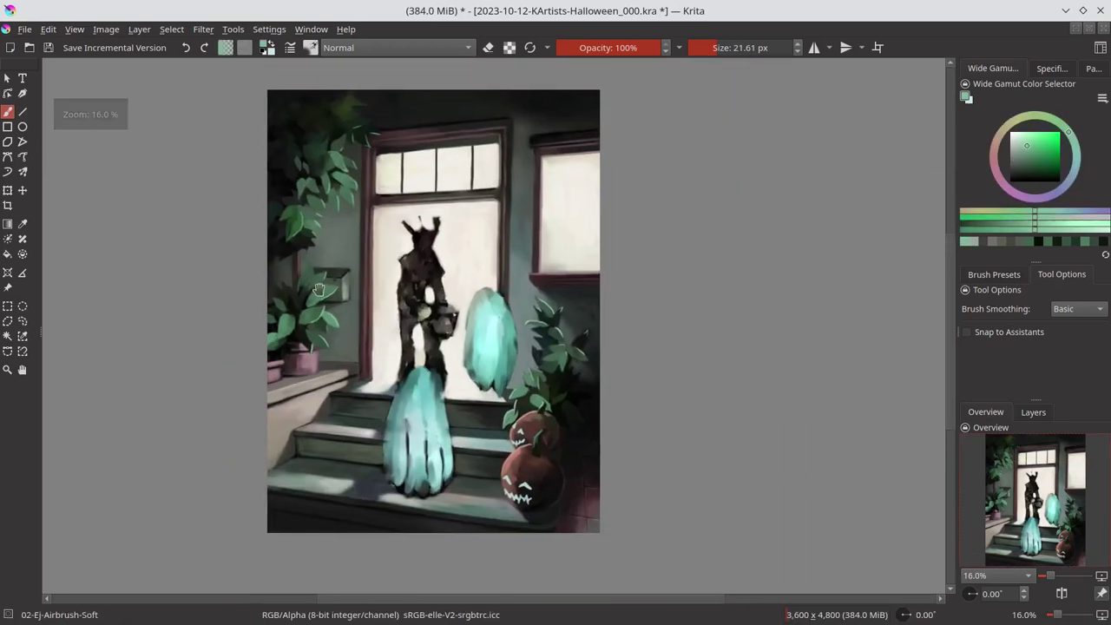
Zoom out and back in to review the whole Halloween painting, saving it with Ctrl+S
scroll(322, 337, down, 3)
key(ctrl+s)
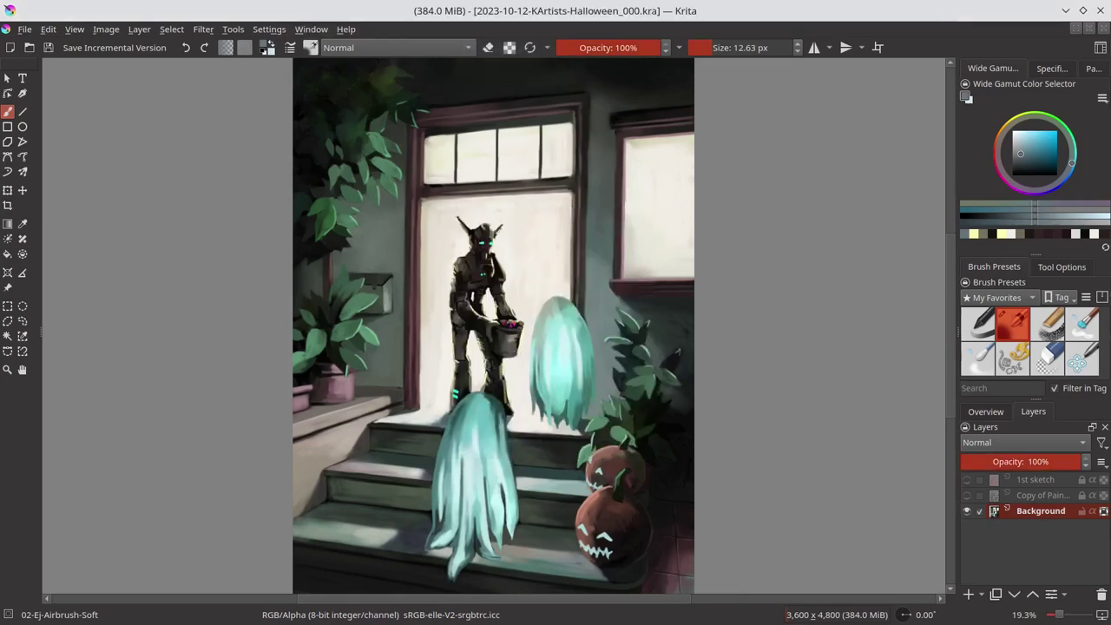
scroll(530, 248, up, 2)
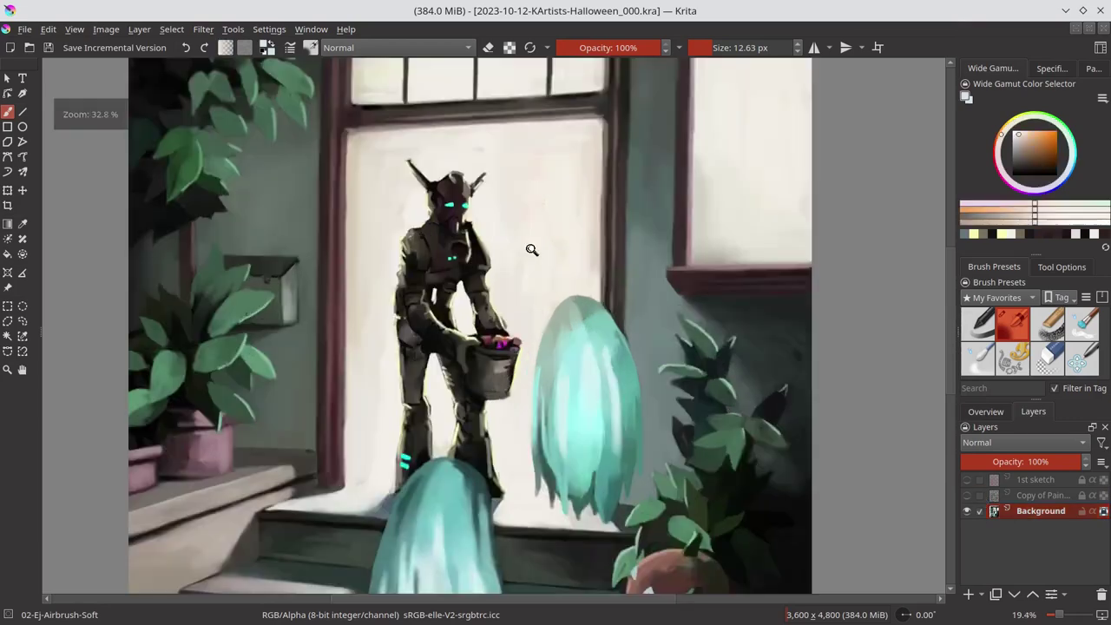
scroll(531, 248, up, 2)
scroll(502, 362, down, 2)
scroll(516, 266, down, 2)
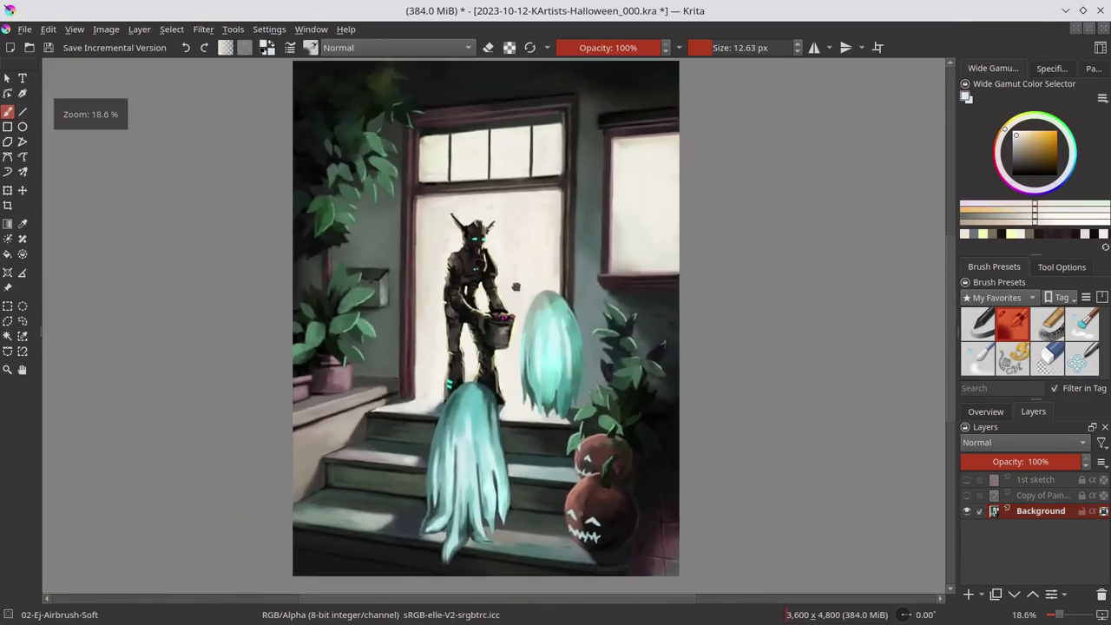
key(ctrl+s)
Add a Color Adjustment curves filter layer with a bent curve to shift the colours purple
click(981, 595)
click(955, 495)
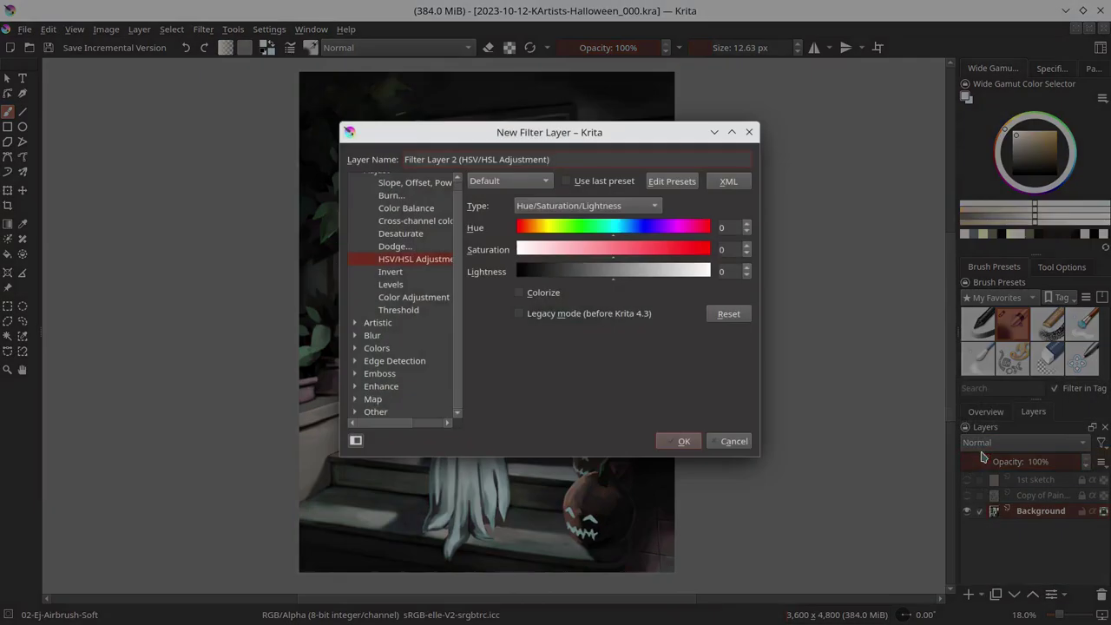
click(392, 293)
drag(678, 253, 702, 236)
click(550, 325)
click(697, 439)
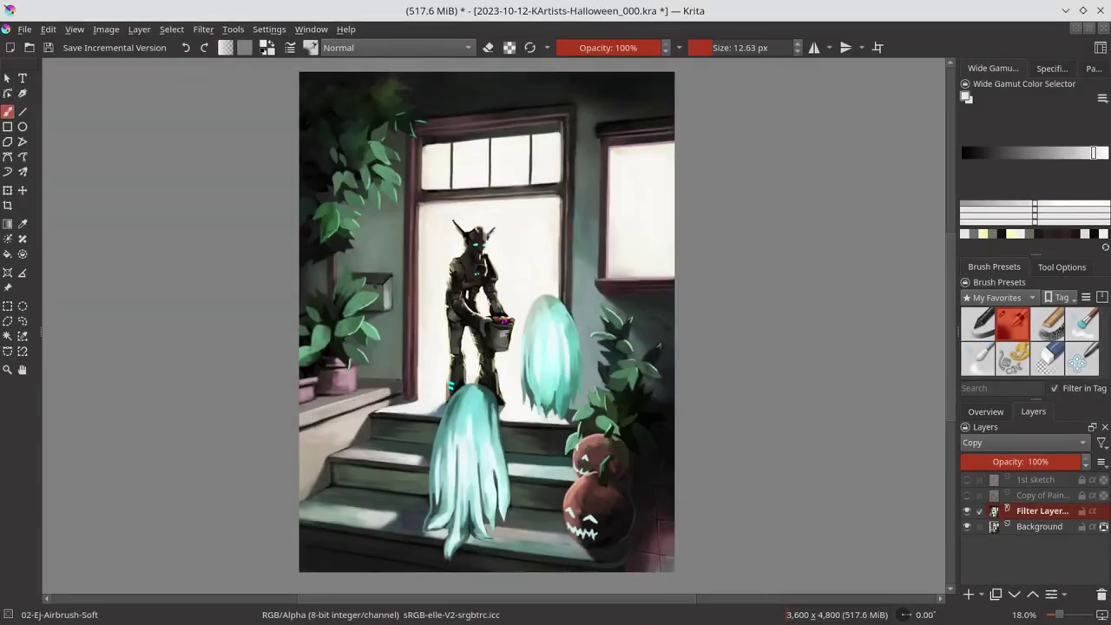
Delete the lower point from the filter layer's curve and apply the revised grade
double_click(1023, 518)
click(513, 315)
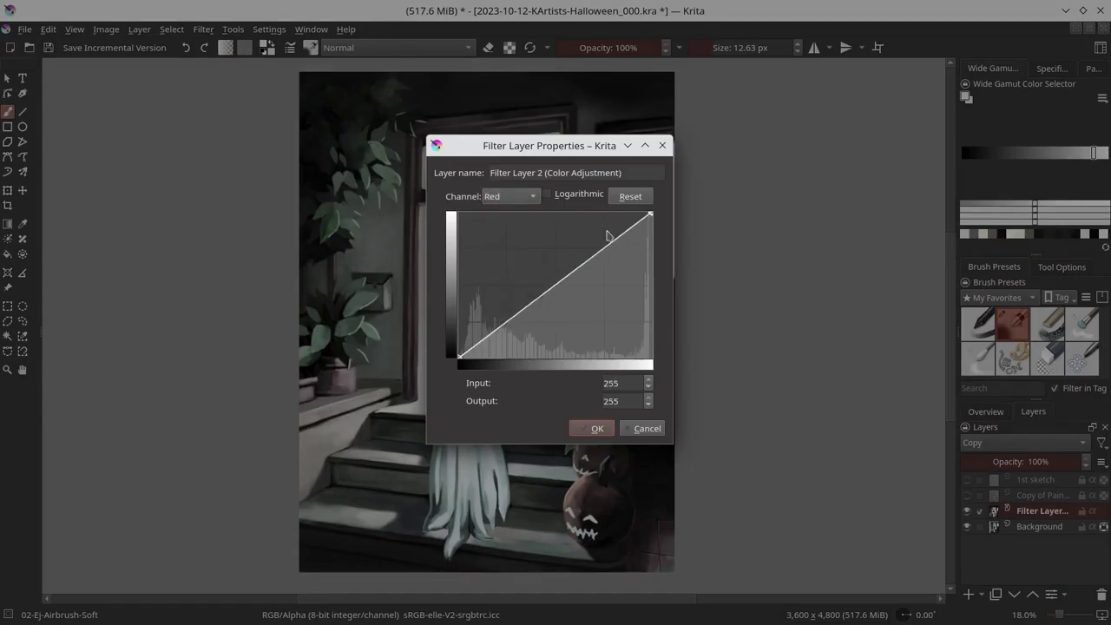
key(Delete)
click(598, 428)
Add an empty paint layer above the filter layer and save the painting
scroll(738, 504, down, 1)
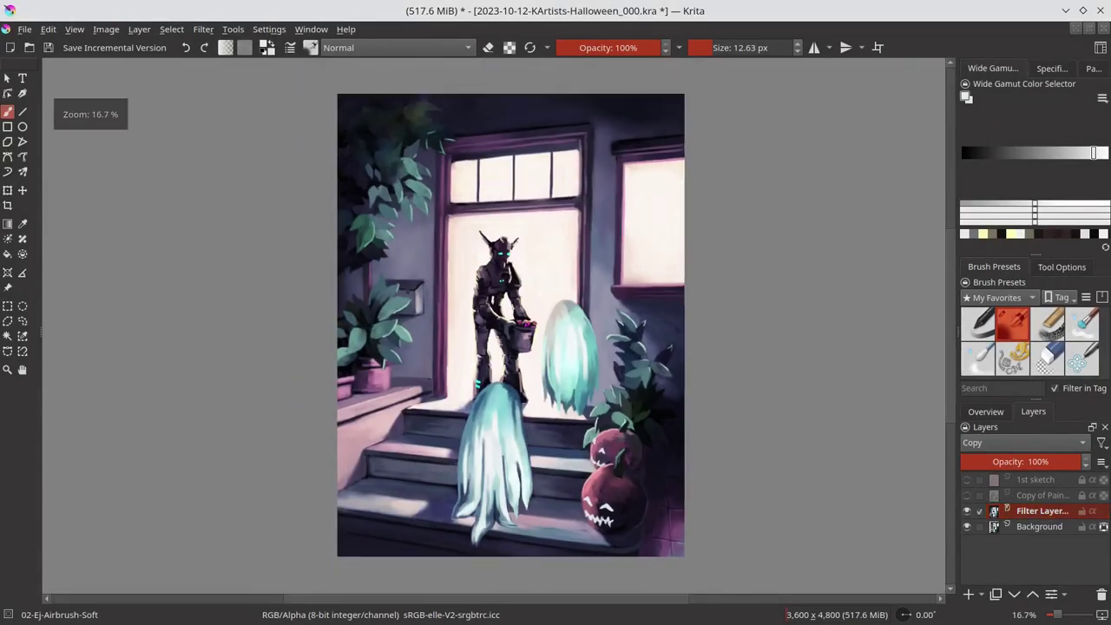
key(Insert)
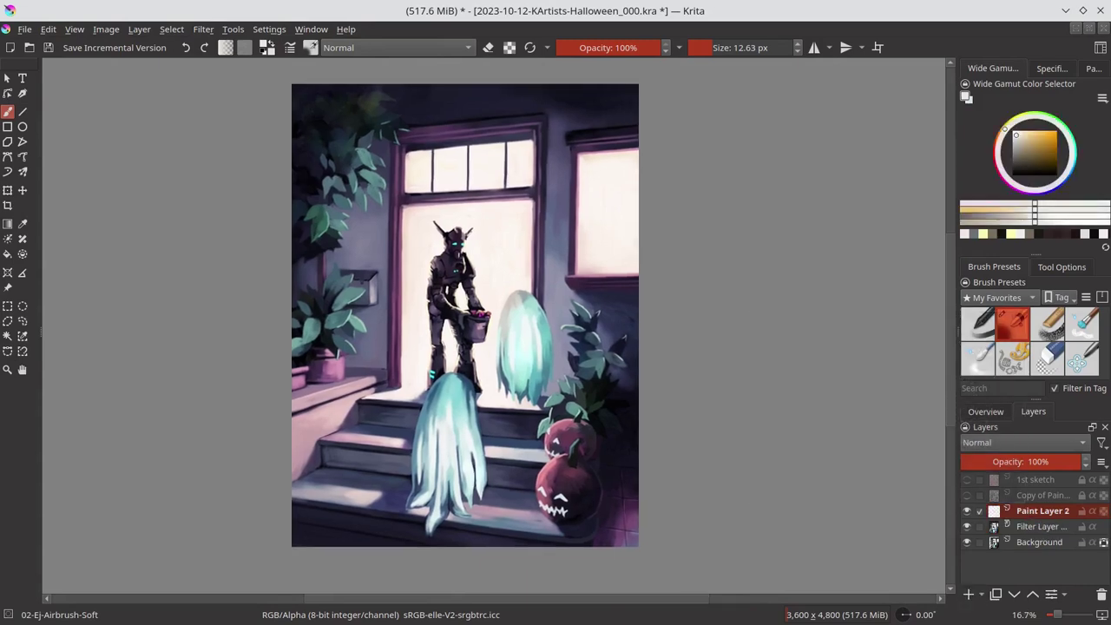
key(ctrl+s)
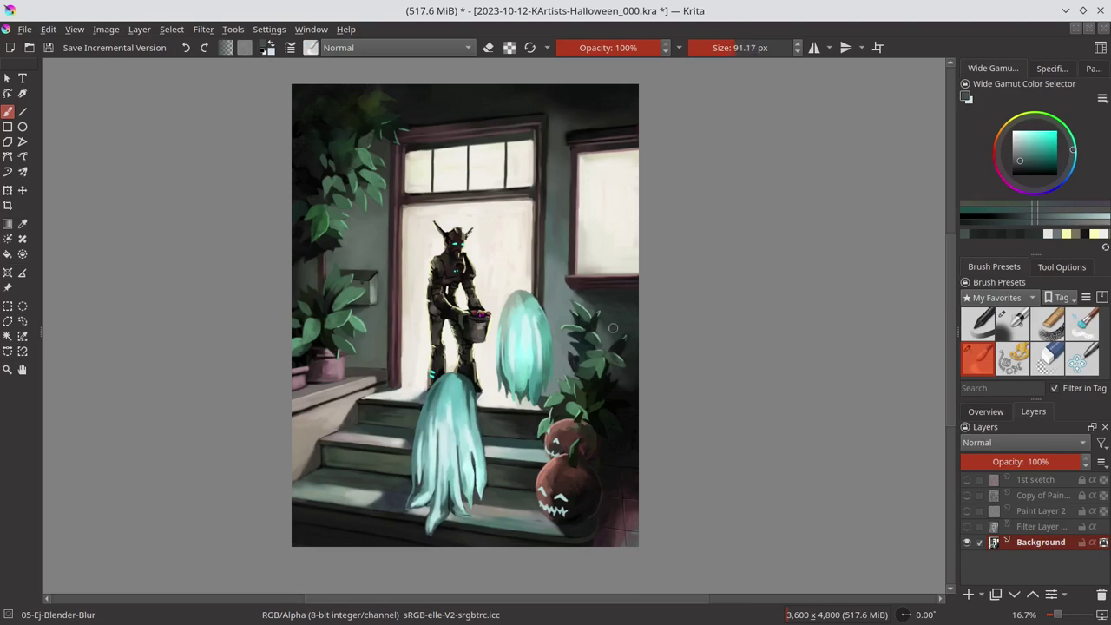
key(bracketright)
Quick Group the new layers and set the paint layer's blend mode to Color Dodge
right_click(1039, 537)
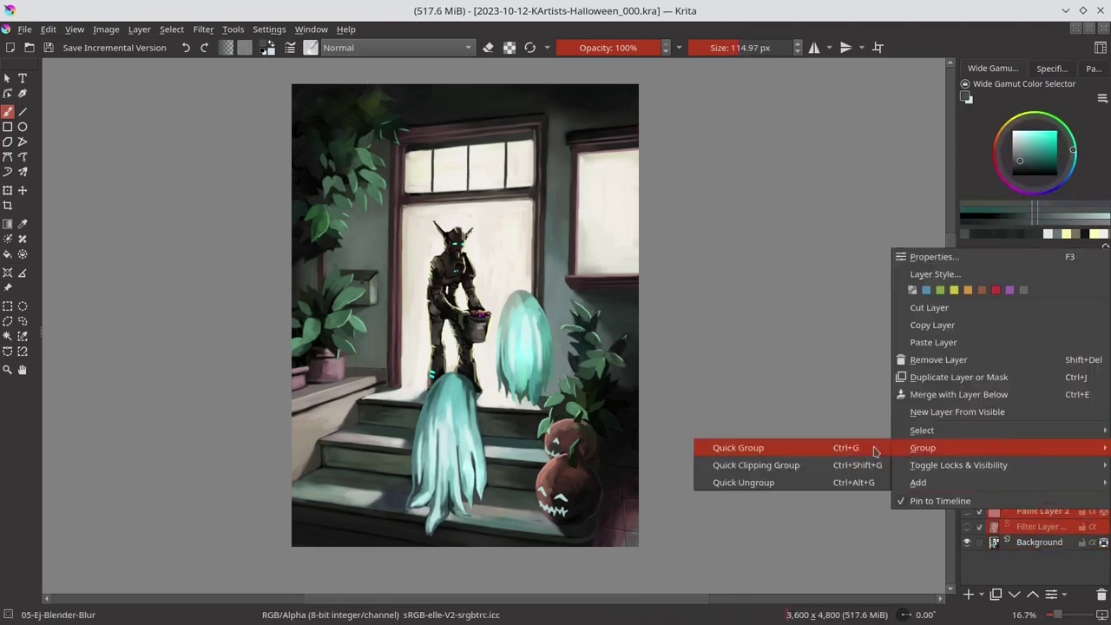
click(747, 449)
click(1012, 323)
click(1025, 443)
click(986, 394)
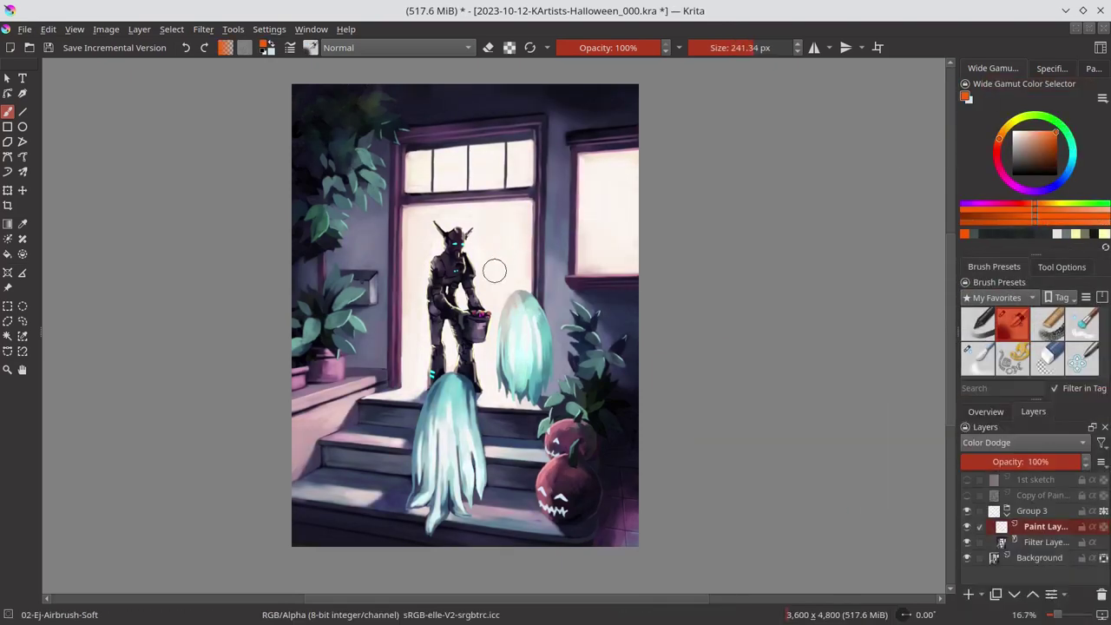
Airbrush warm Color Dodge highlights down the left and right door frames
key(bracketright)
key(bracketright)
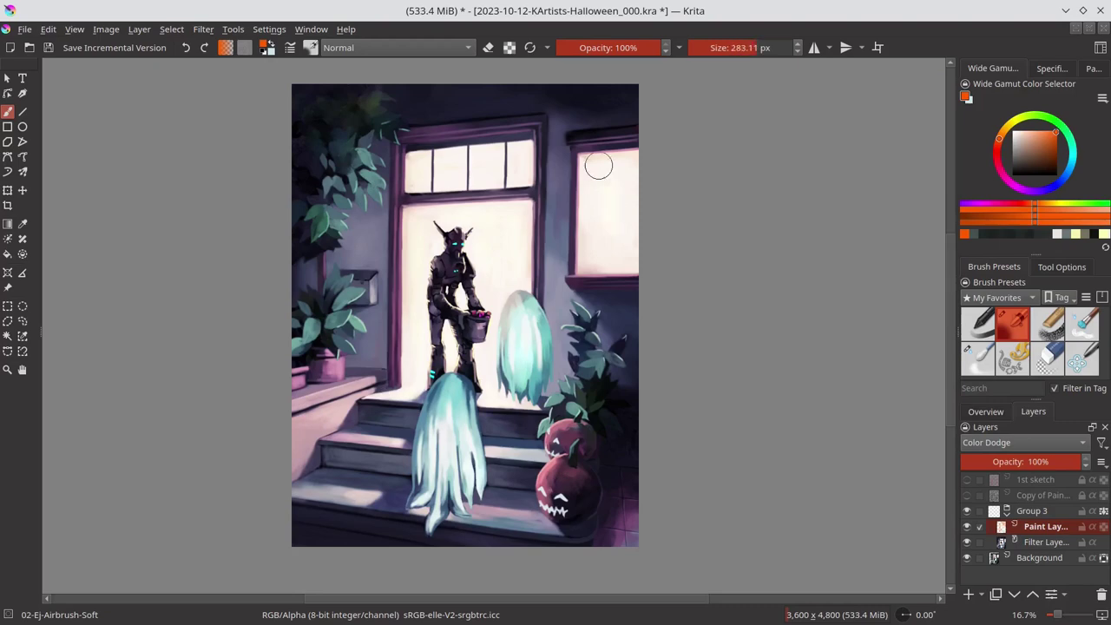
key(bracketright)
key(bracketright)
key(bracketright)
scroll(508, 215, up, 3)
key(bracketleft)
key(bracketleft)
key(bracketleft)
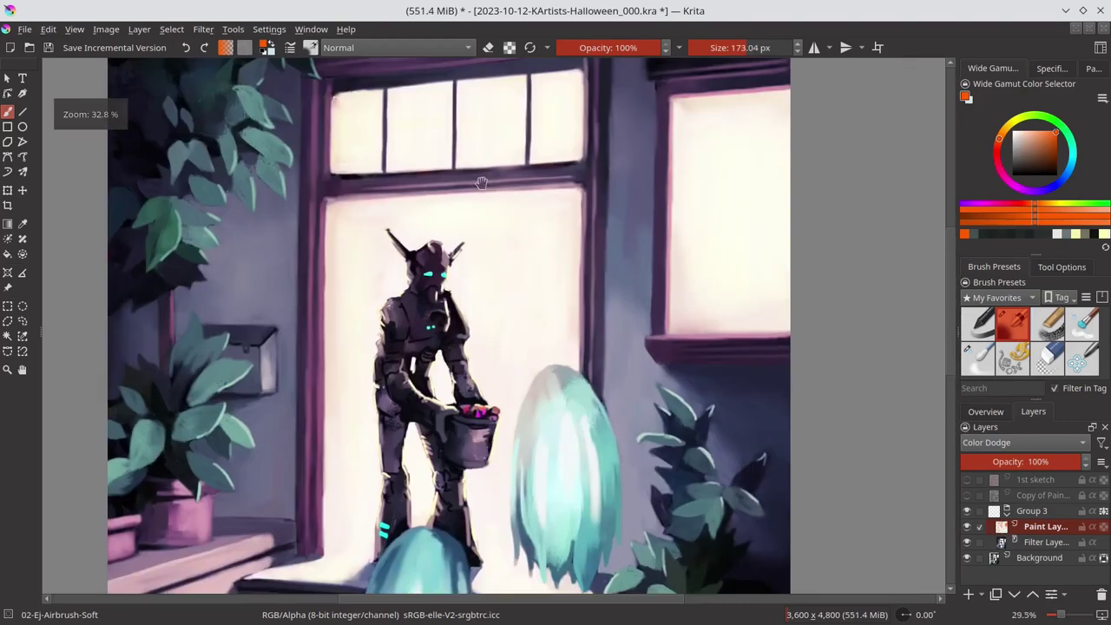
mouse_move(322, 205)
mouse_down()
mouse_move(324, 487)
mouse_move(306, 542)
mouse_up()
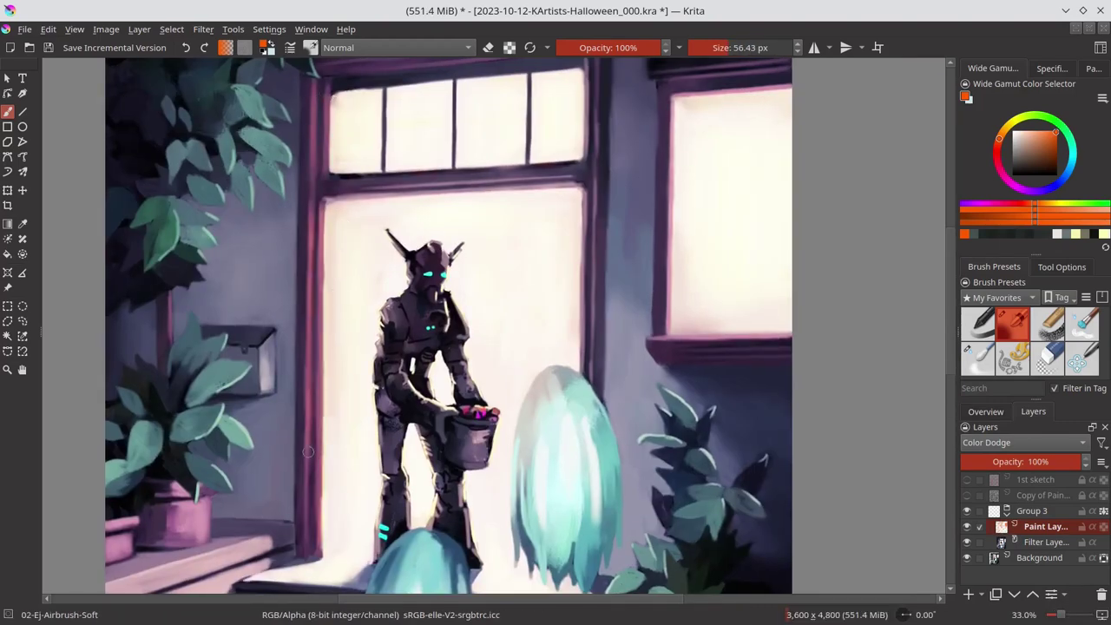
drag(583, 198, 593, 366)
Brighten the door's top beam, the window tops and the right window sill
key(bracketleft)
key(bracketleft)
key(bracketleft)
mouse_move(377, 187)
mouse_down()
mouse_move(497, 184)
mouse_move(342, 193)
mouse_up()
drag(348, 107, 466, 99)
drag(314, 95, 483, 87)
drag(761, 106, 717, 110)
drag(650, 130, 761, 128)
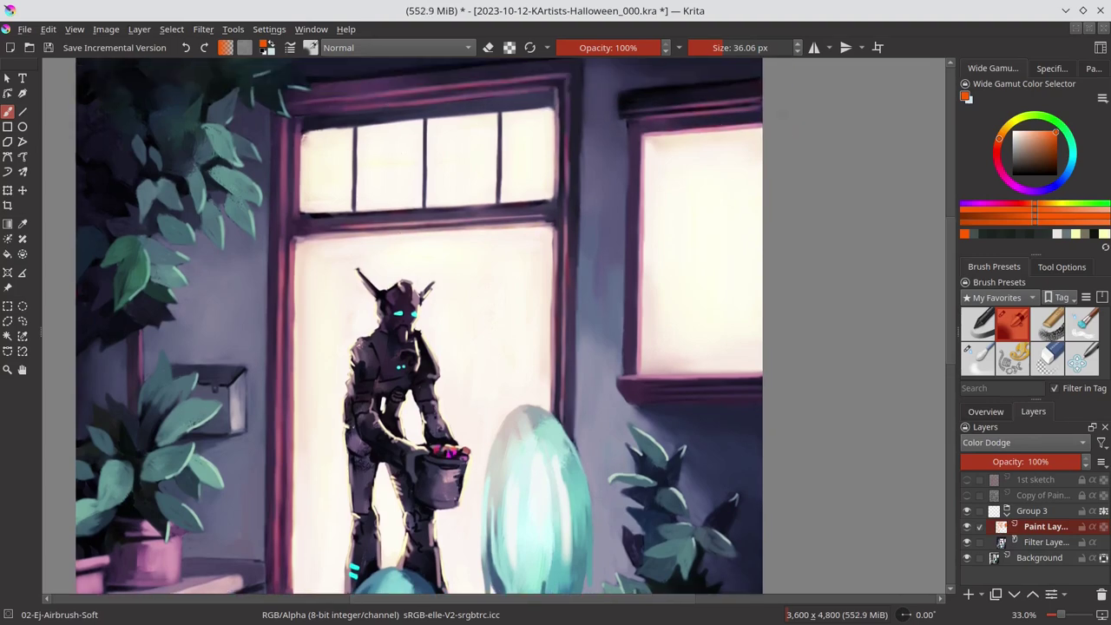
drag(622, 377, 762, 375)
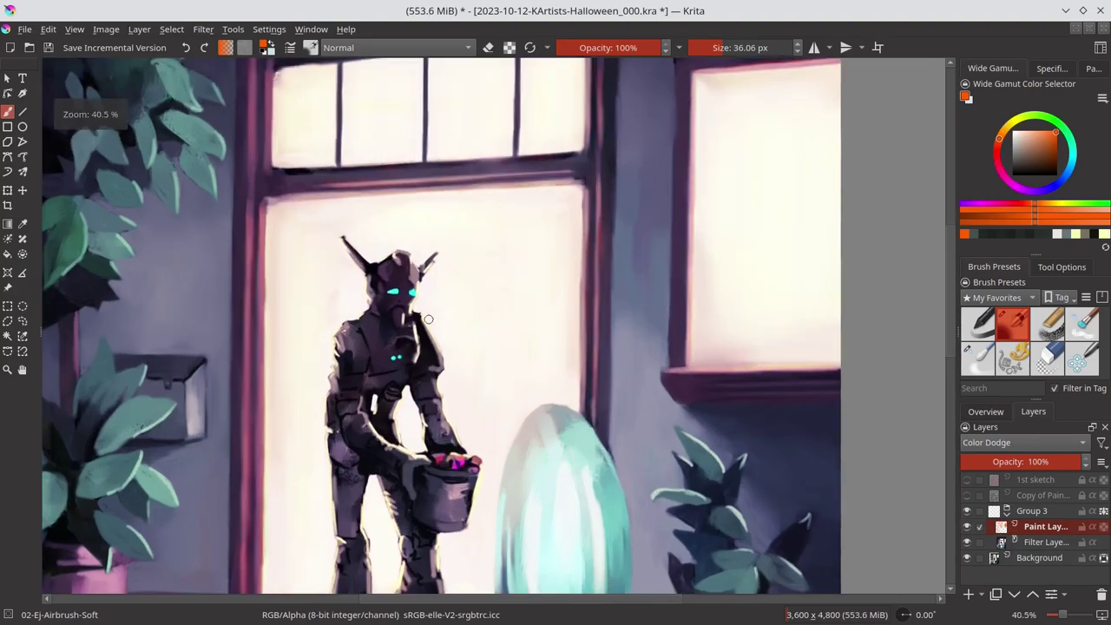
Add warm rim light along the robot's arm, side and leg
scroll(417, 408, up, 2)
key(bracketright)
key(bracketright)
drag(452, 426, 371, 432)
drag(339, 486, 341, 564)
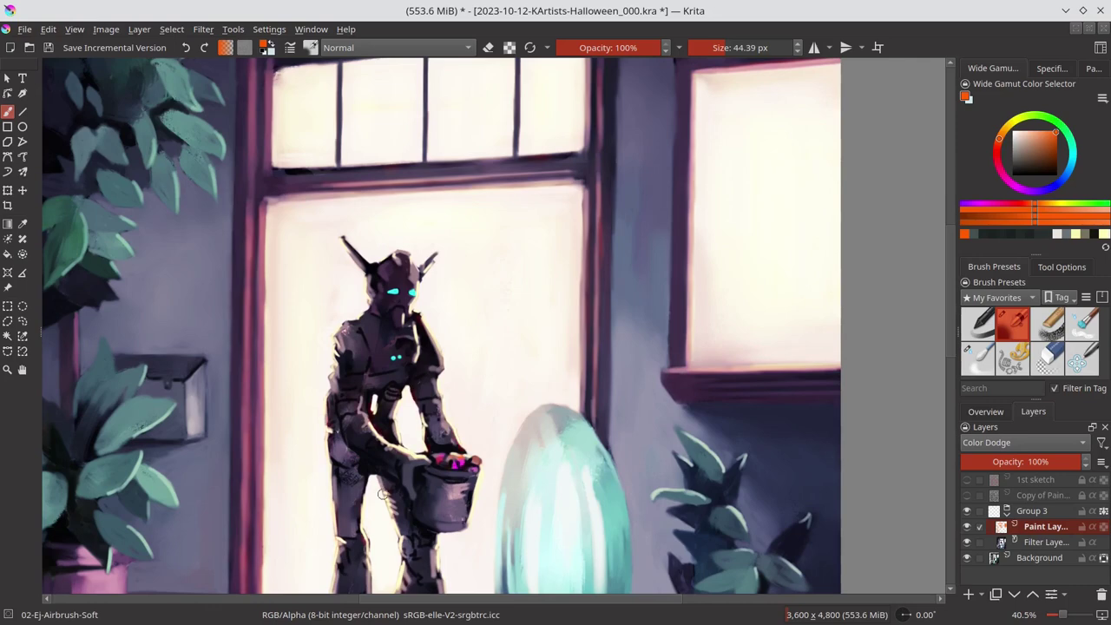
key(bracketleft)
key(bracketleft)
drag(335, 337, 328, 398)
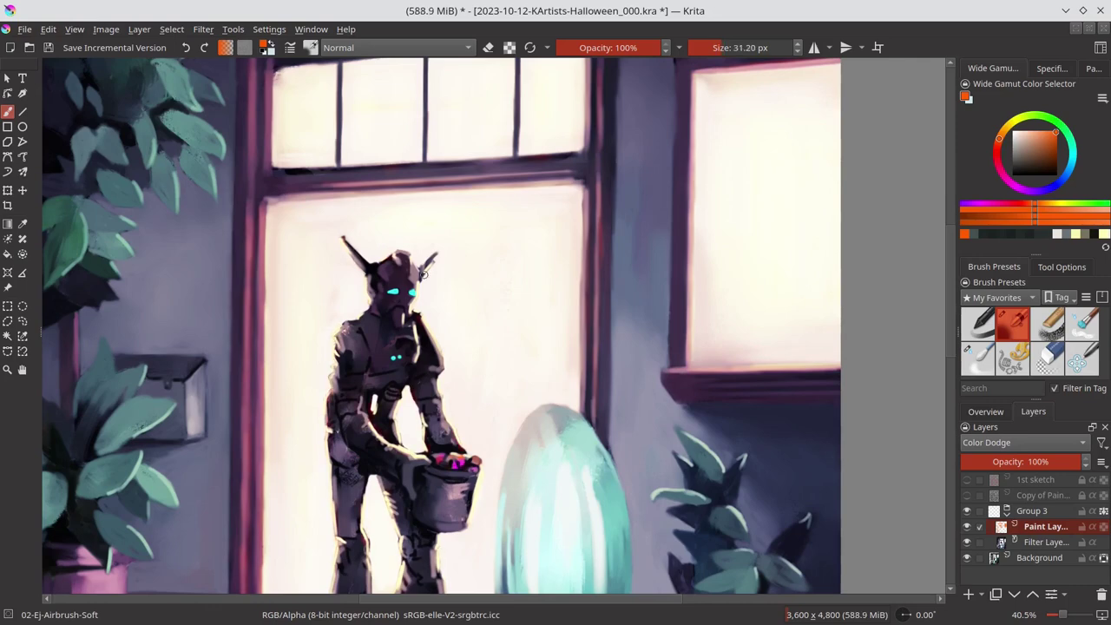
Highlight the right and left steps, the landing ledge and the left steps with a large brush
drag(423, 274, 440, 127)
key(bracketright)
key(bracketright)
key(bracketright)
scroll(500, 382, down, 3)
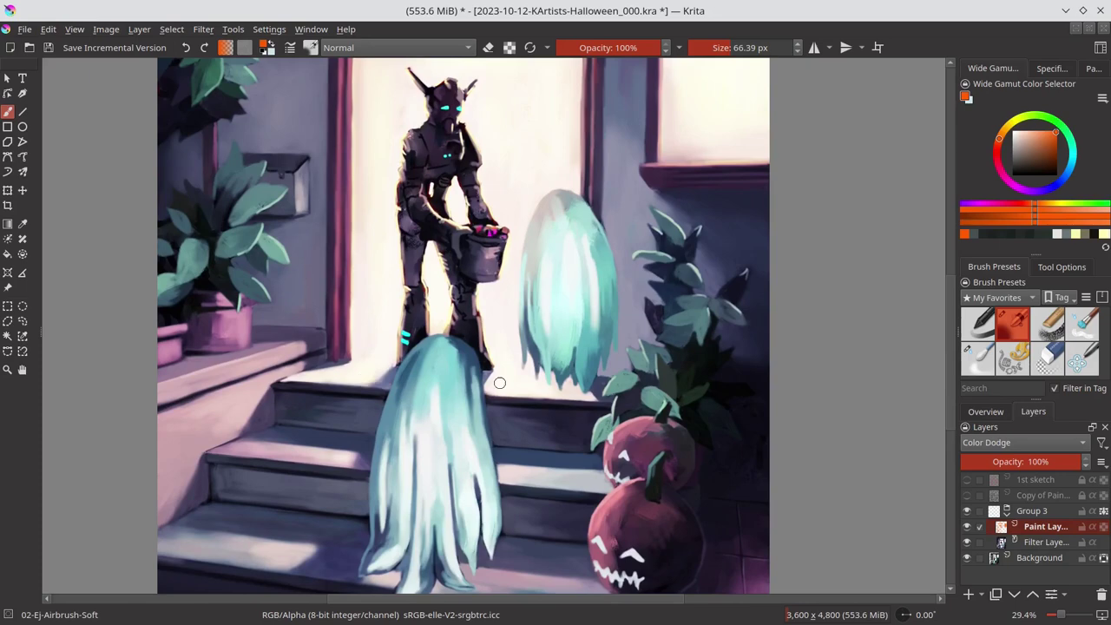
key(bracketright)
key(bracketright)
key(bracketright)
drag(596, 476, 505, 476)
drag(337, 453, 224, 453)
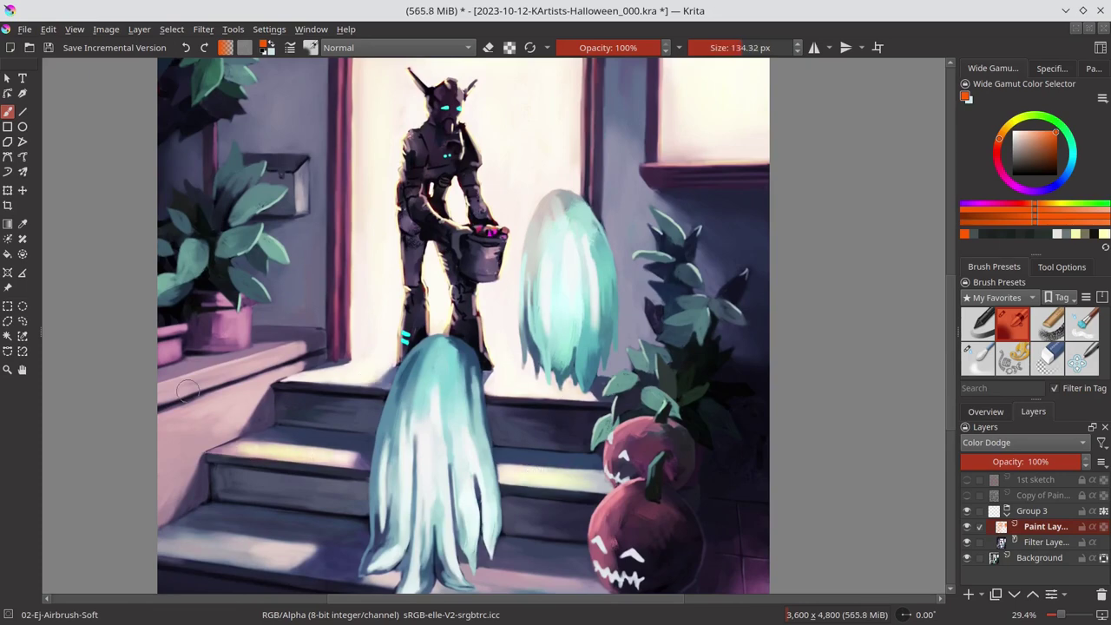
mouse_move(167, 407)
mouse_down()
mouse_move(264, 385)
mouse_move(174, 469)
mouse_up()
drag(217, 425, 174, 504)
Brighten the left windowsills, plant pot and wall with a smaller brush
key(bracketleft)
key(bracketleft)
key(bracketleft)
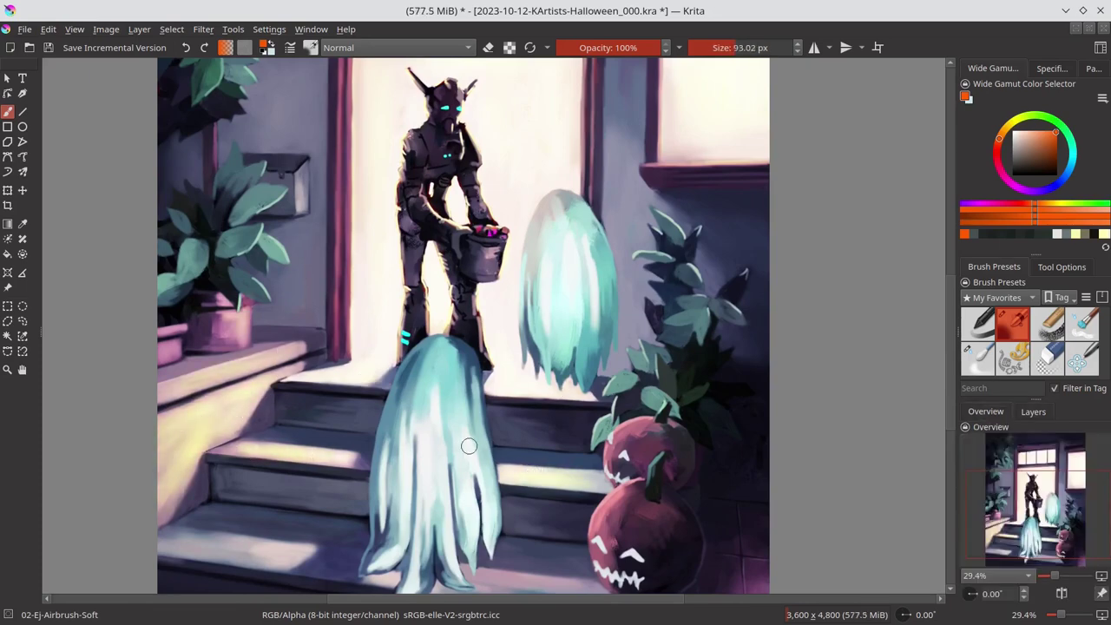
drag(186, 343, 165, 356)
key(bracketleft)
drag(165, 291, 261, 287)
drag(252, 239, 300, 198)
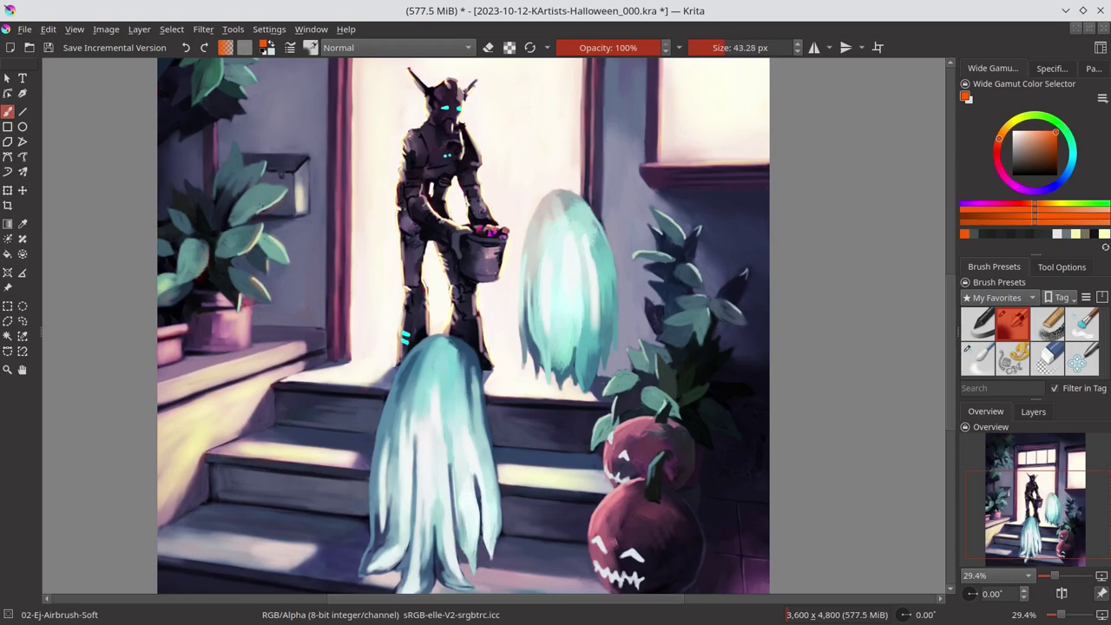
key(bracketright)
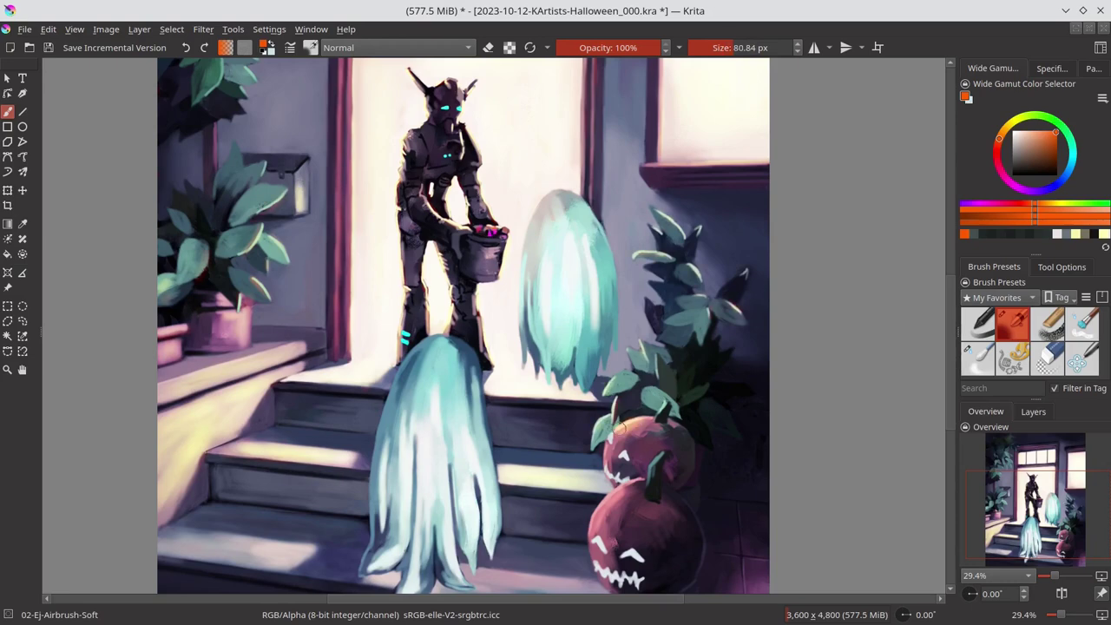
scroll(630, 520, down, 2)
key(bracketright)
key(bracketright)
key(bracketright)
key(bracketright)
key(bracketright)
key(bracketleft)
key(bracketleft)
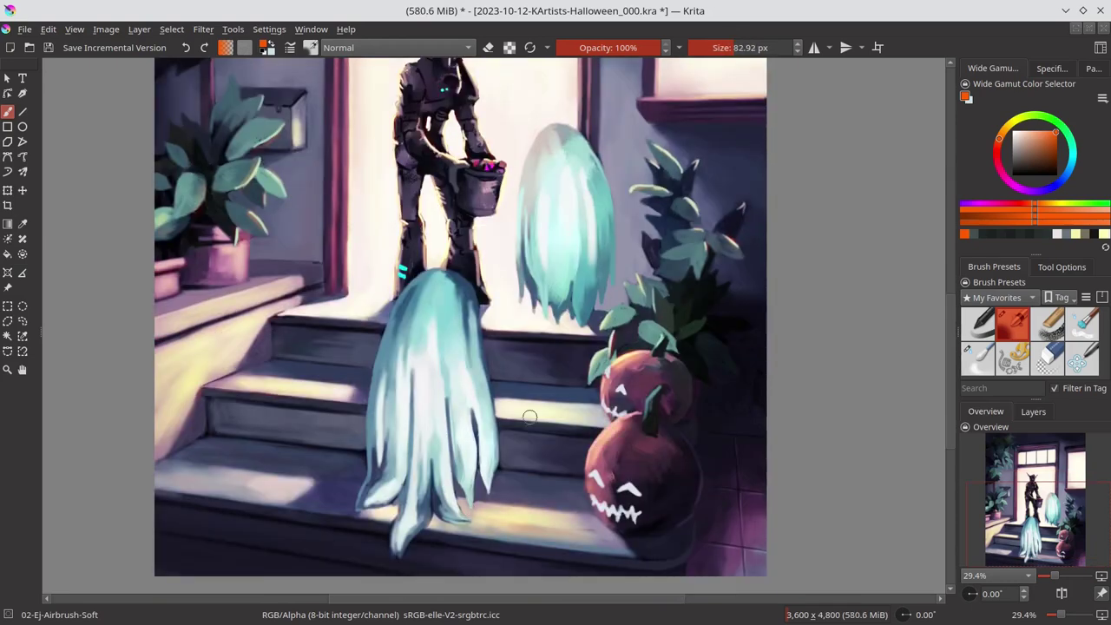
scroll(513, 521, up, 2)
key(bracketleft)
key(bracketleft)
key(bracketleft)
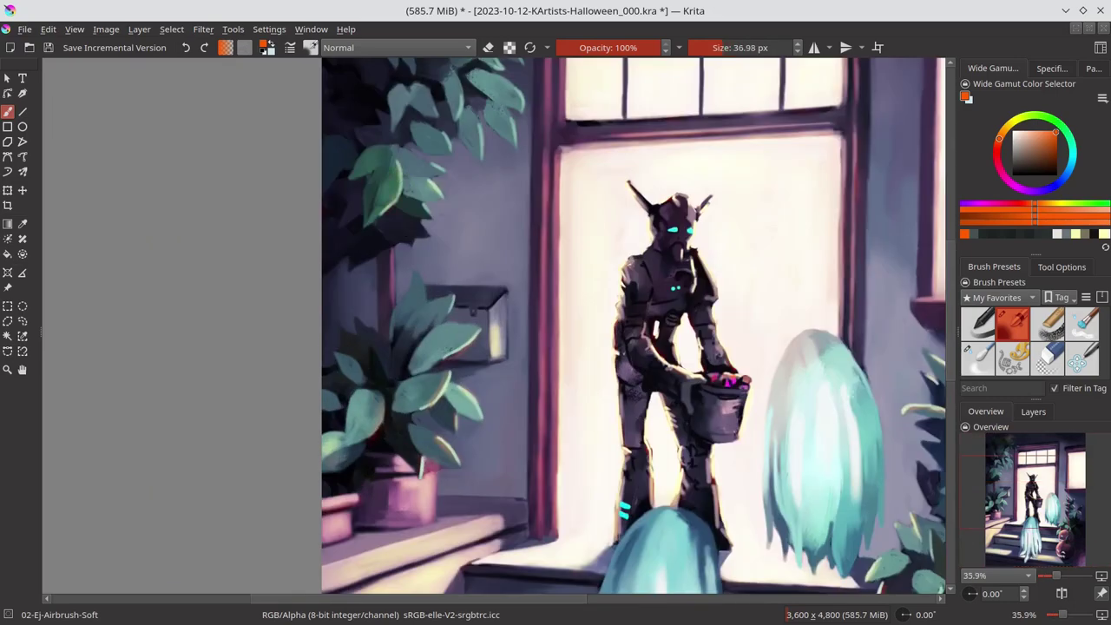
scroll(517, 104, up, 3)
Save the painting and sample the cyan colour from a ghost
key(bracketright)
key(bracketright)
key(bracketright)
scroll(455, 233, down, 10)
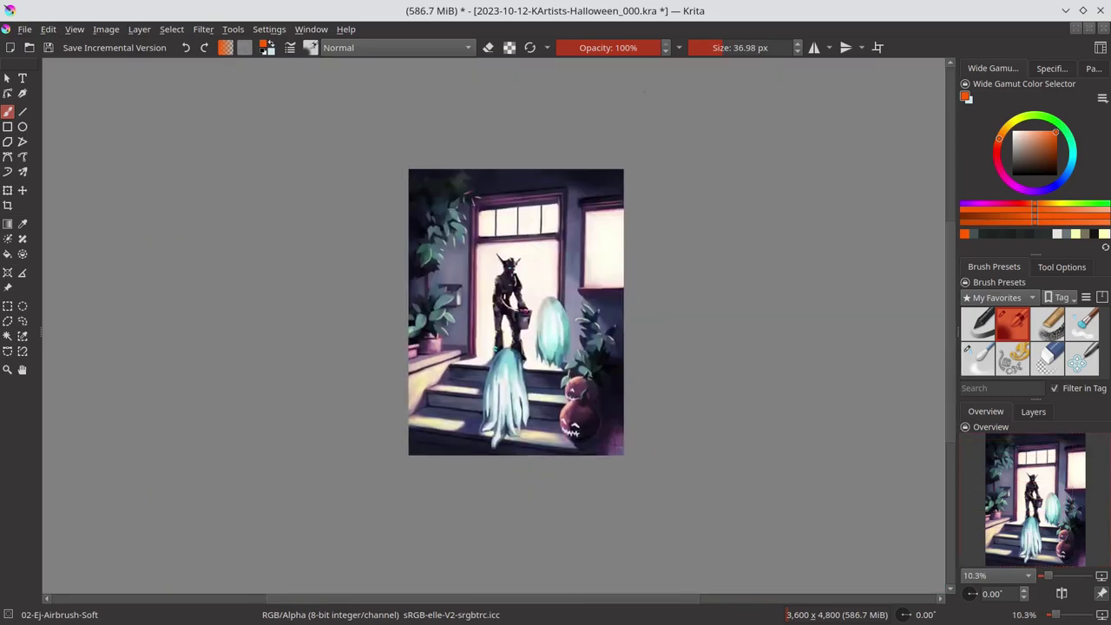
key(ctrl+s)
ctrl+click(548, 331)
Airbrush glowing cyan over the front and back ghosts with a larger brush
key(bracketright)
key(bracketright)
mouse_move(548, 331)
mouse_down()
mouse_move(561, 347)
mouse_move(547, 365)
mouse_up()
drag(563, 309, 565, 330)
mouse_move(495, 365)
mouse_down()
mouse_move(517, 383)
mouse_move(502, 443)
mouse_up()
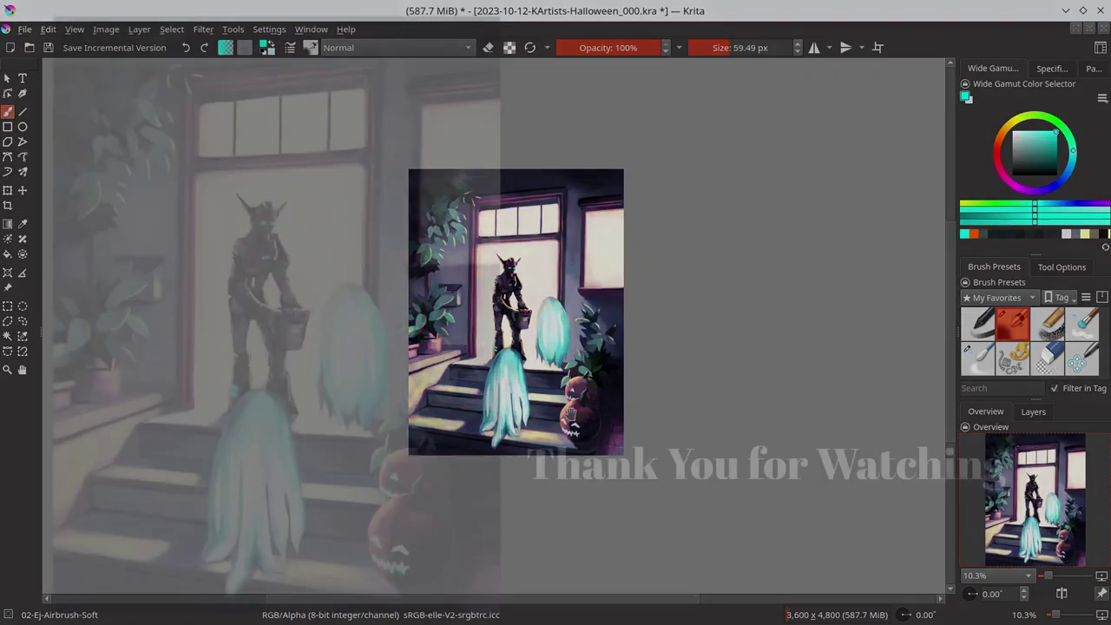